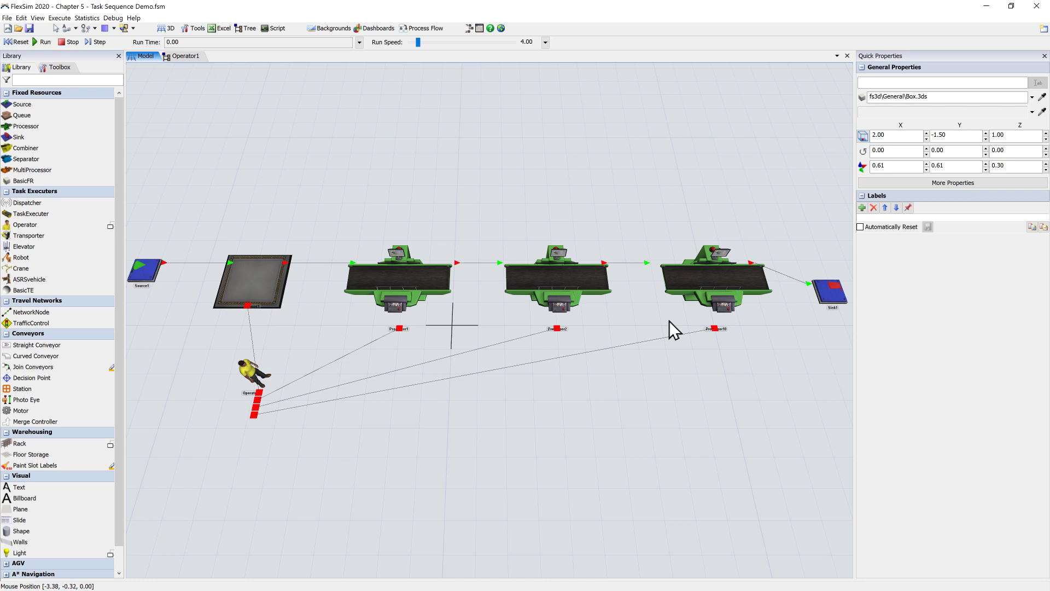
# Step: Check the output flow and Use Transport settings of Queue1
pyautogui.doubleClick(264, 278)
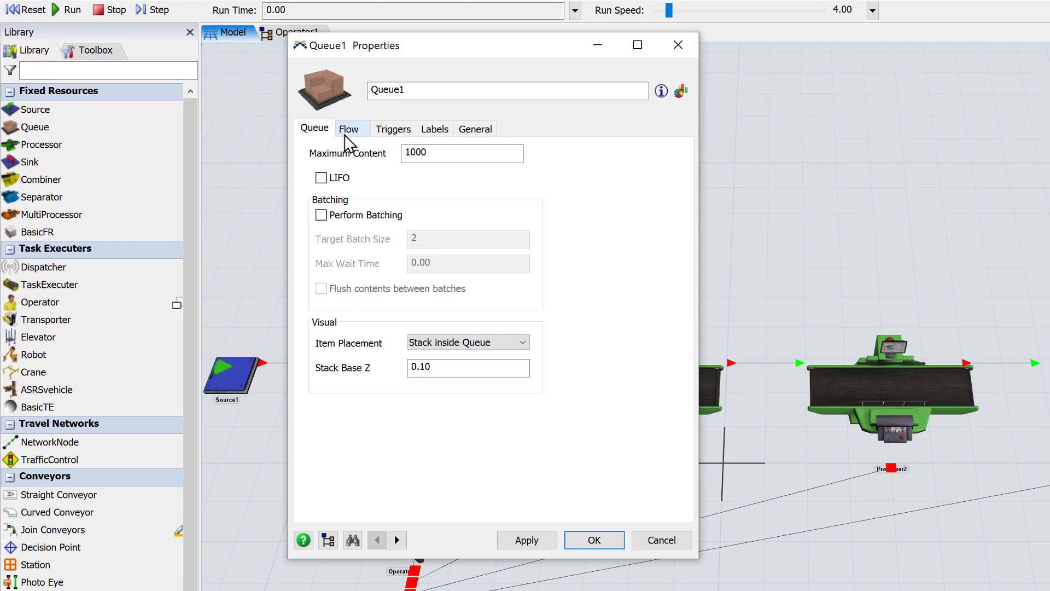
pyautogui.click(218, 116)
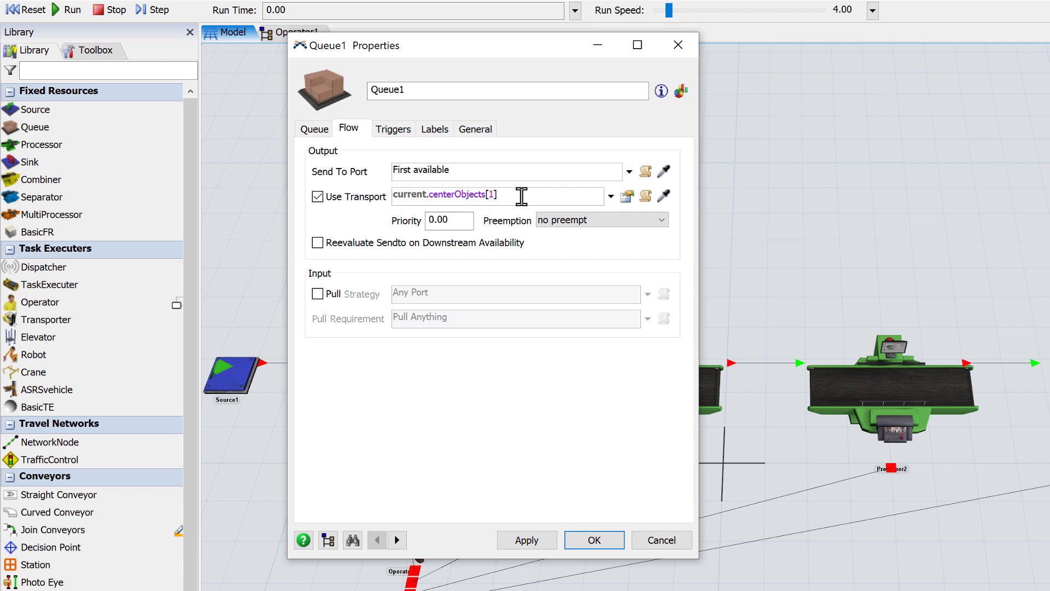
pyautogui.click(598, 544)
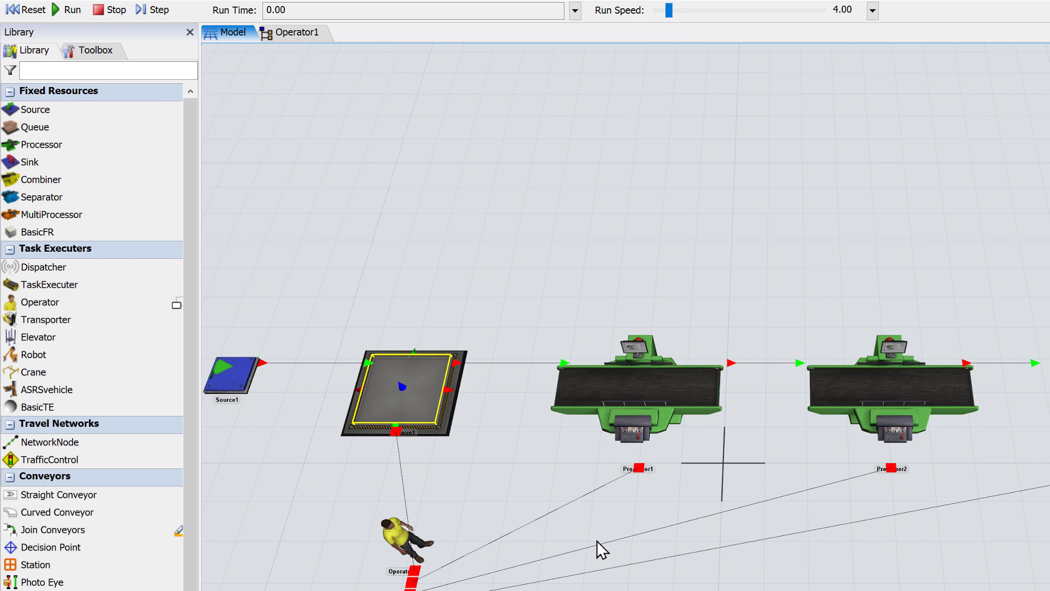
# Step: Check Processor1's operator settings for processing and its Use Transport output setting
pyautogui.doubleClick(610, 383)
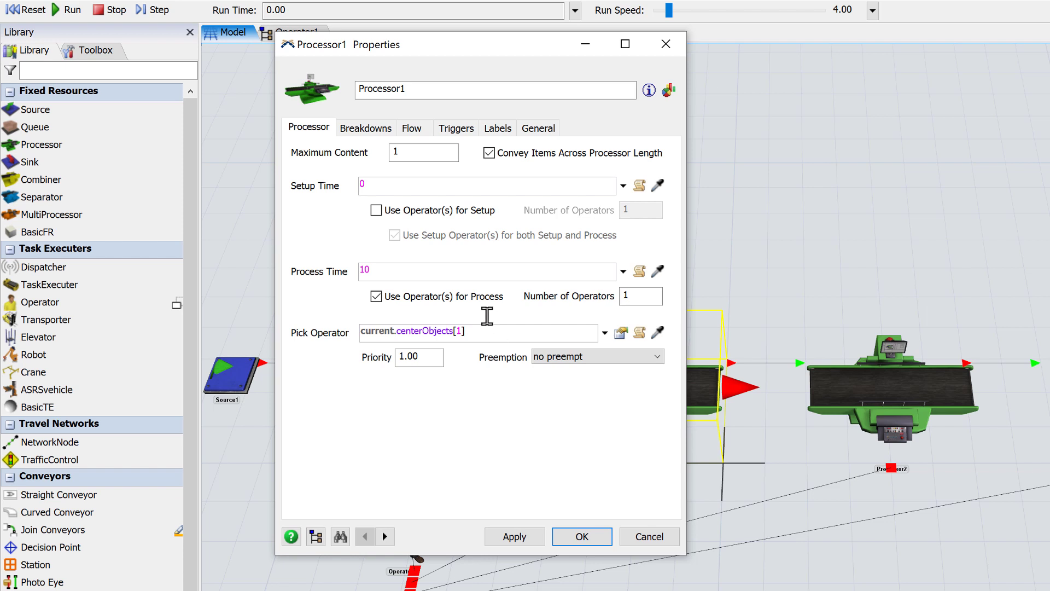
pyautogui.click(412, 130)
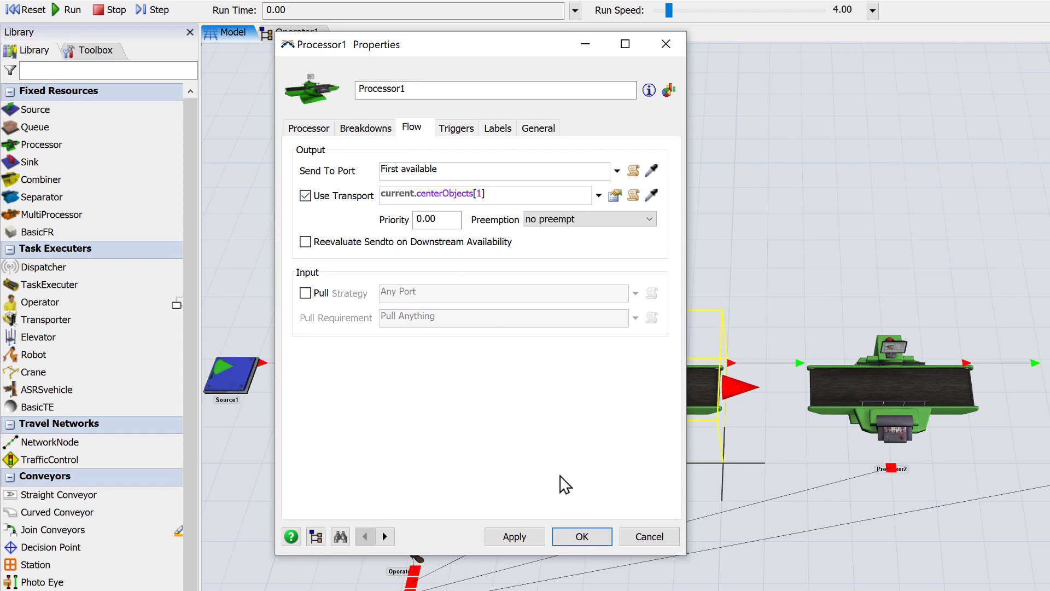
pyautogui.click(583, 537)
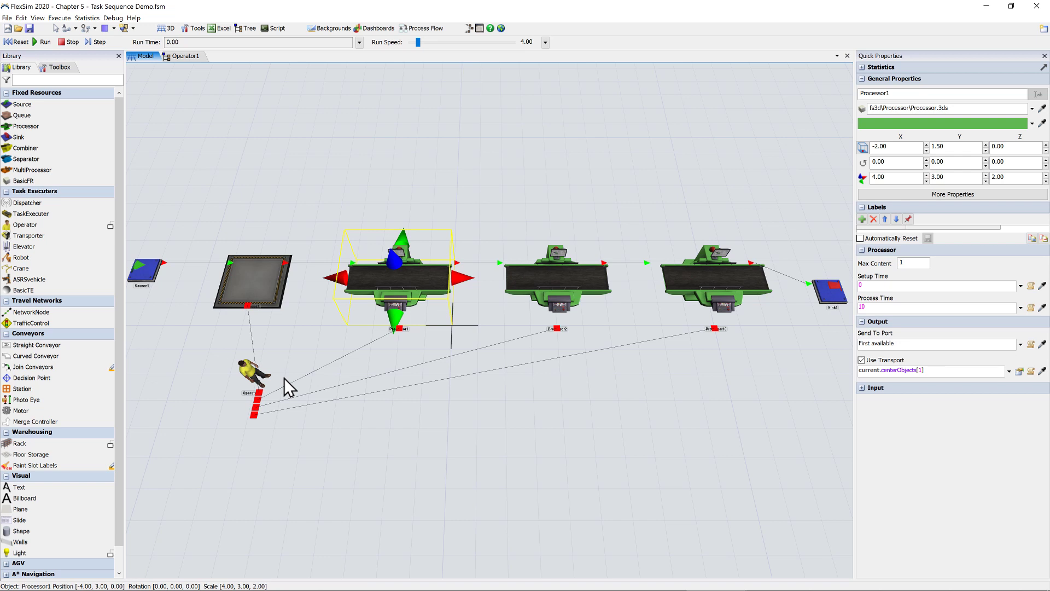
# Step: Run the model from reset, stop it, and examine the tasks in Operator1's active and queued task sequences in its tree
pyautogui.click(19, 42)
pyautogui.click(42, 43)
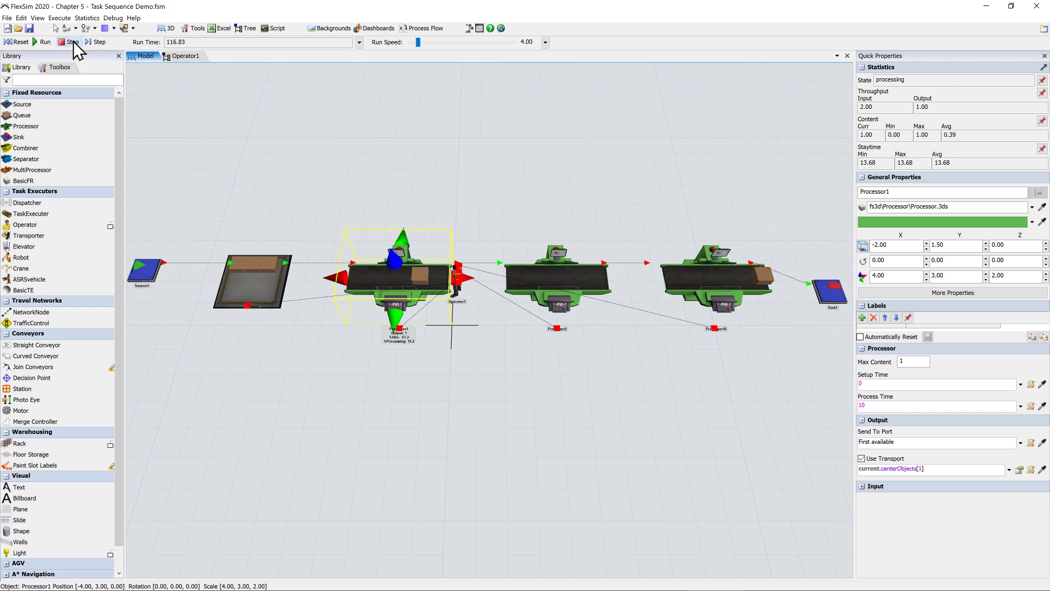
pyautogui.click(187, 56)
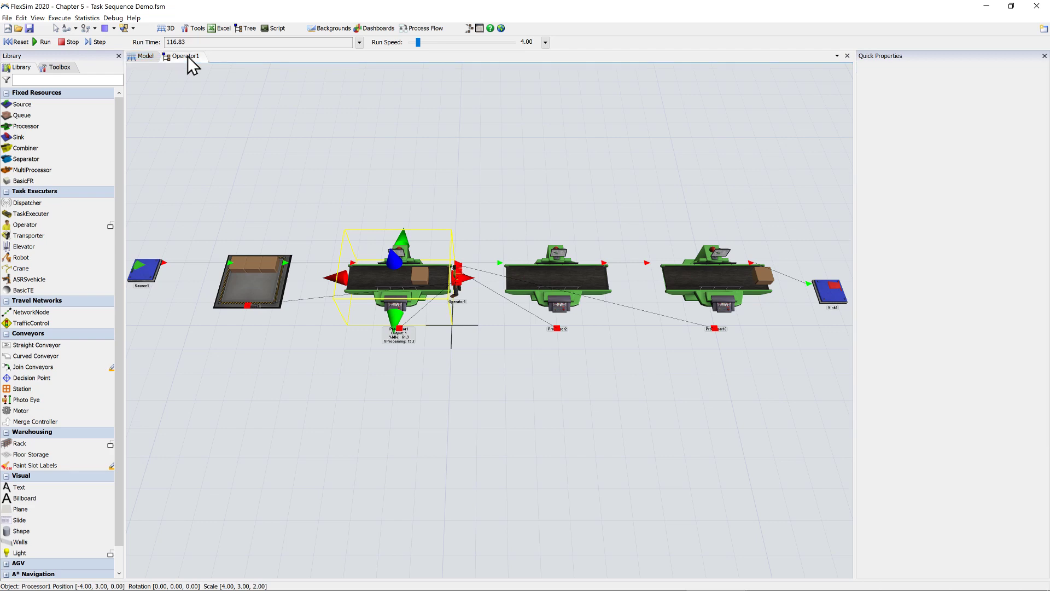
pyautogui.scroll(5, 171, 93)
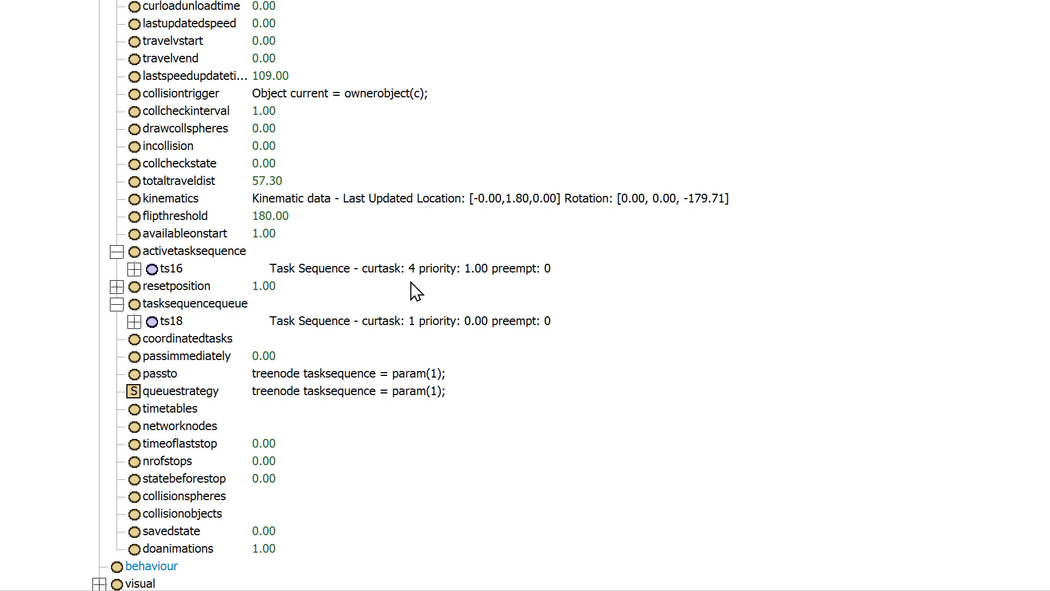
pyautogui.click(134, 268)
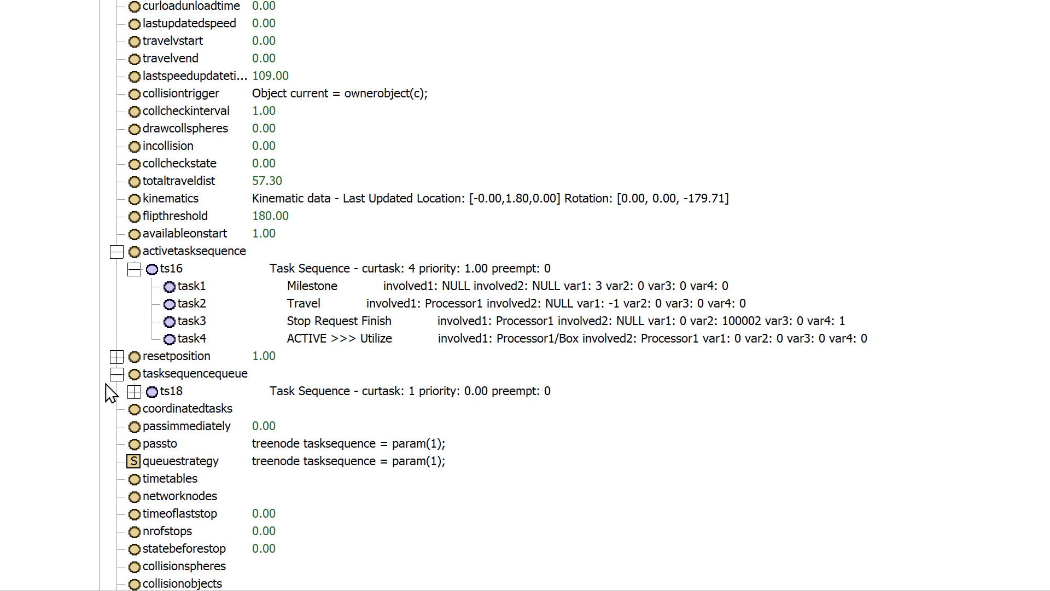
pyautogui.click(134, 392)
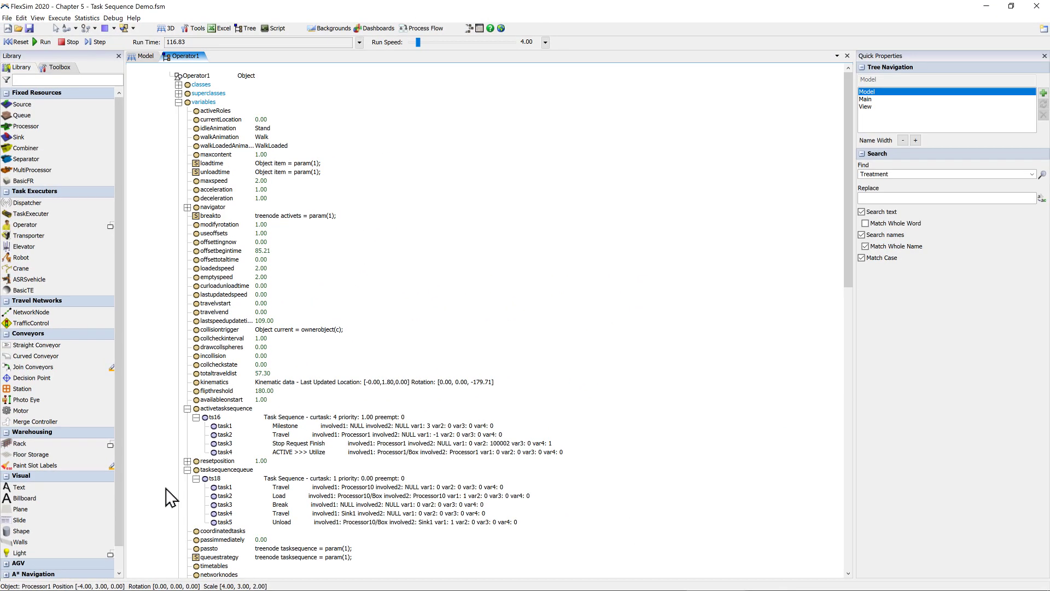
# Step: Return to the 3D model view and resume the simulation run
pyautogui.click(144, 56)
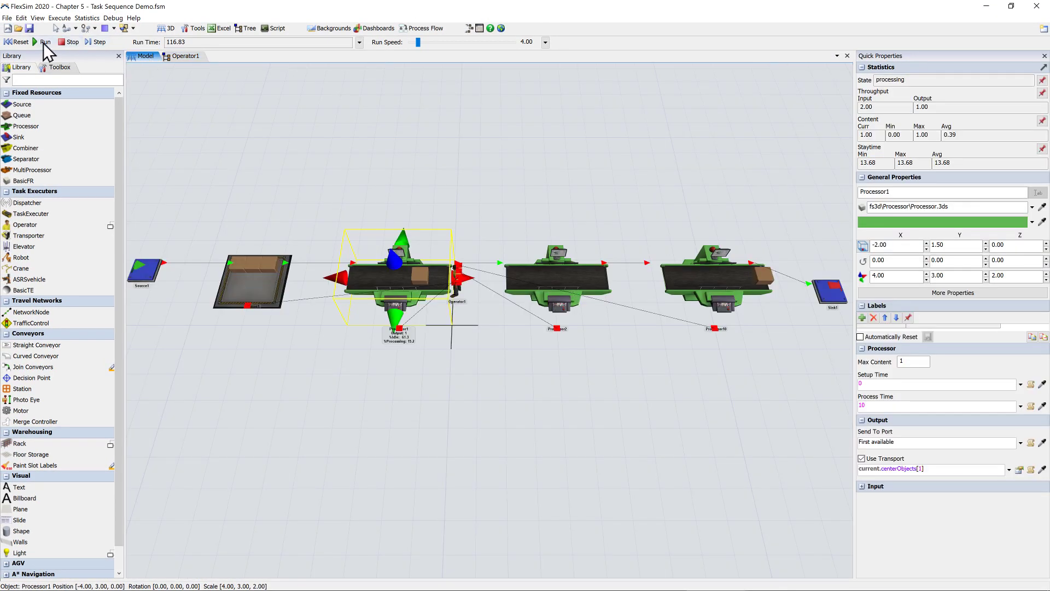
pyautogui.click(37, 42)
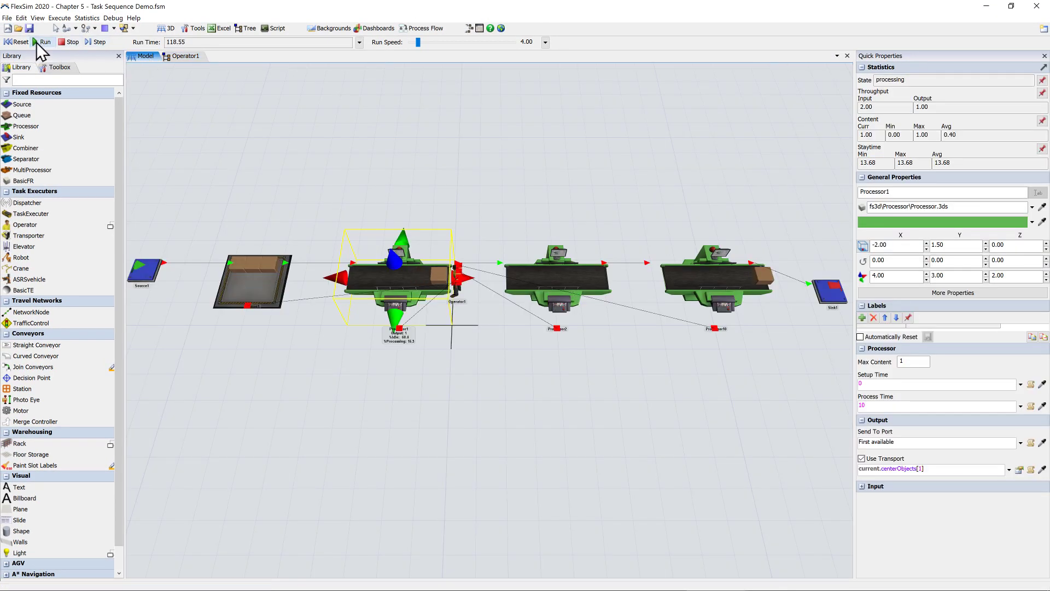
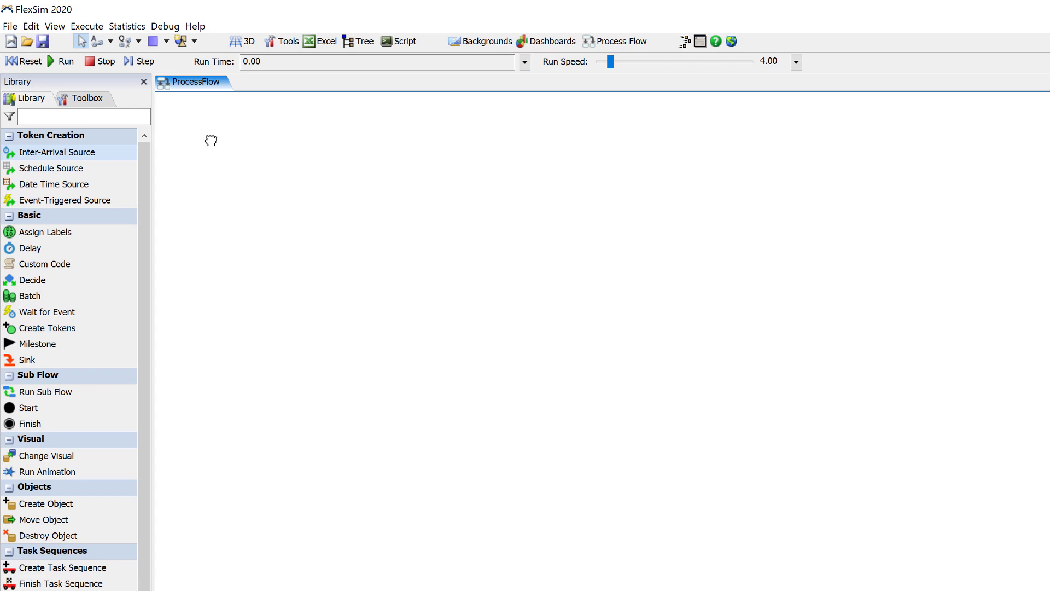
# Step: Place an Inter-Arrival Source in the empty process flow and add a connected Delay activity aligned below it
pyautogui.click(260, 139)
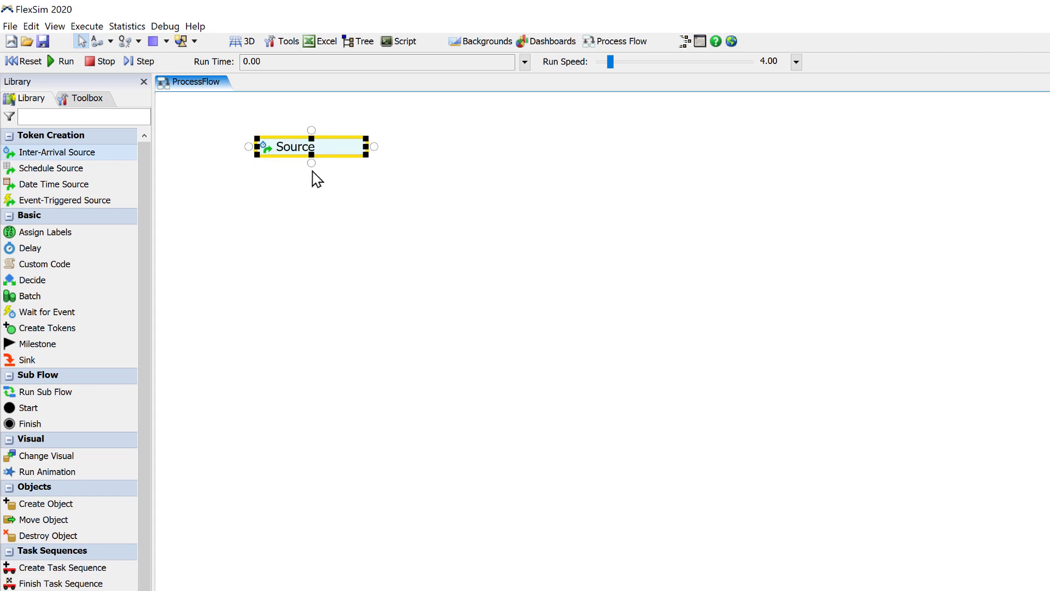
pyautogui.moveTo(312, 162); pyautogui.dragTo(310, 197)
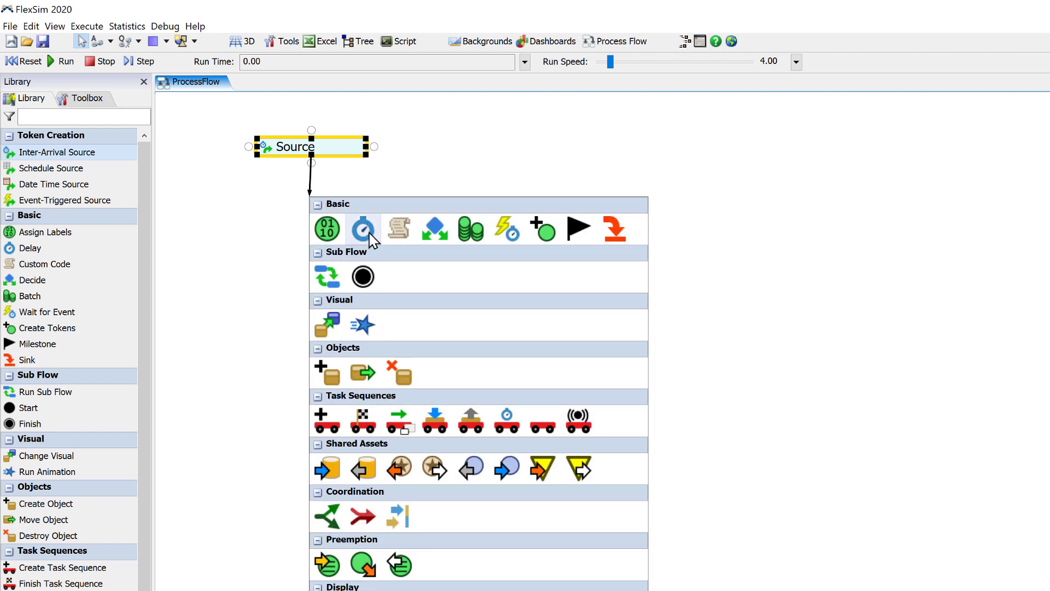
pyautogui.click(367, 225)
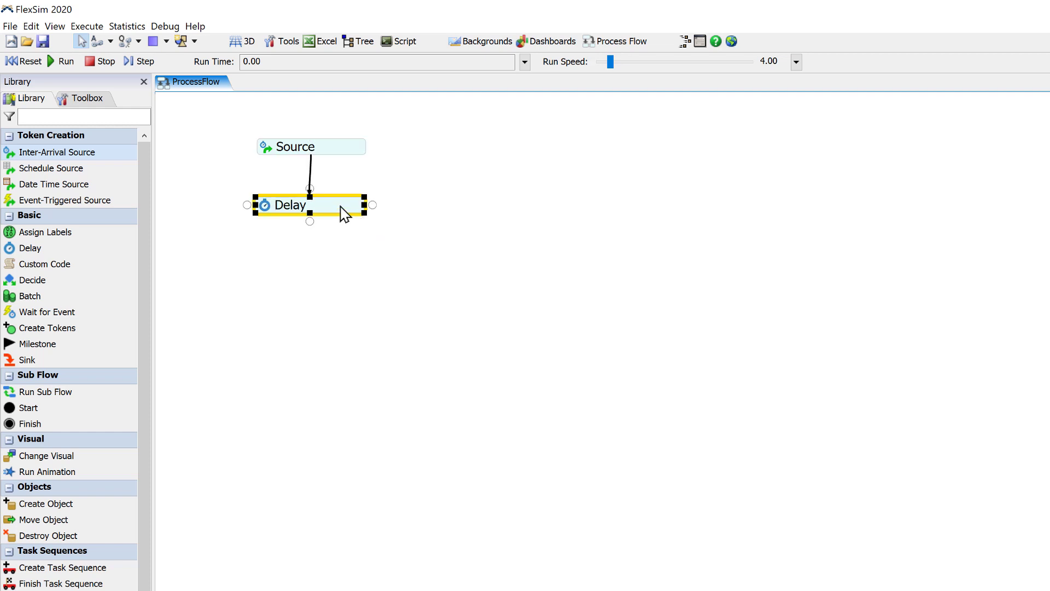
pyautogui.moveTo(340, 206); pyautogui.dragTo(342, 208)
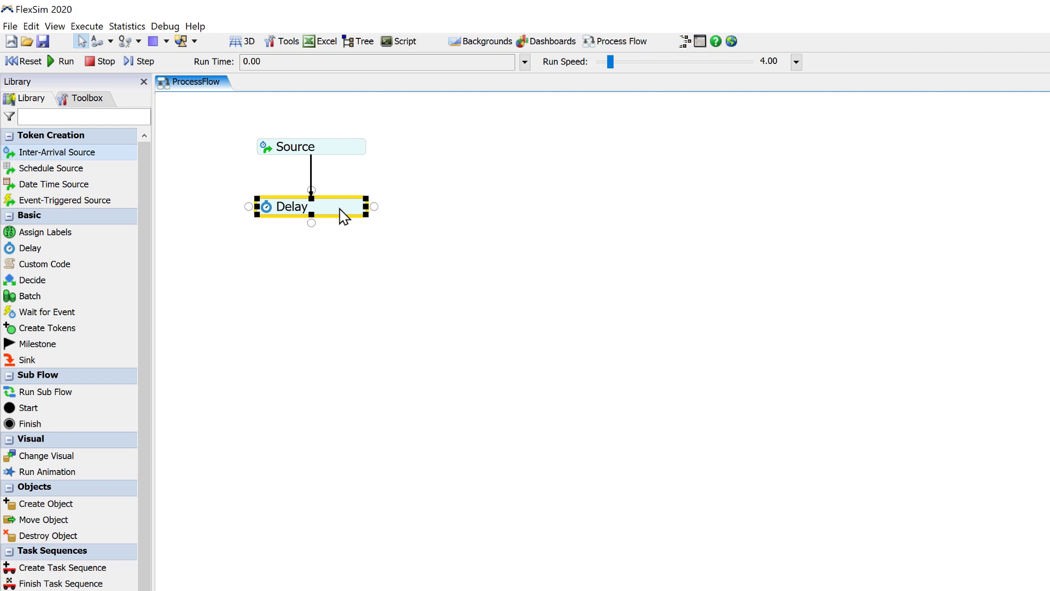
# Step: Edit the Source activity's inter-arrival time expression
pyautogui.doubleClick(265, 151)
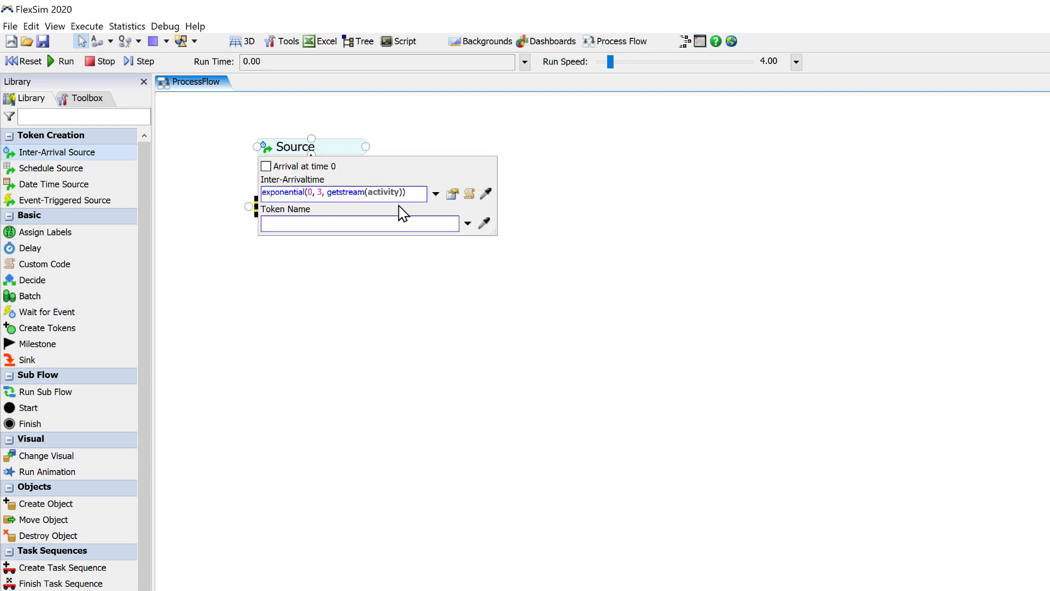
pyautogui.moveTo(408, 192); pyautogui.dragTo(249, 175)
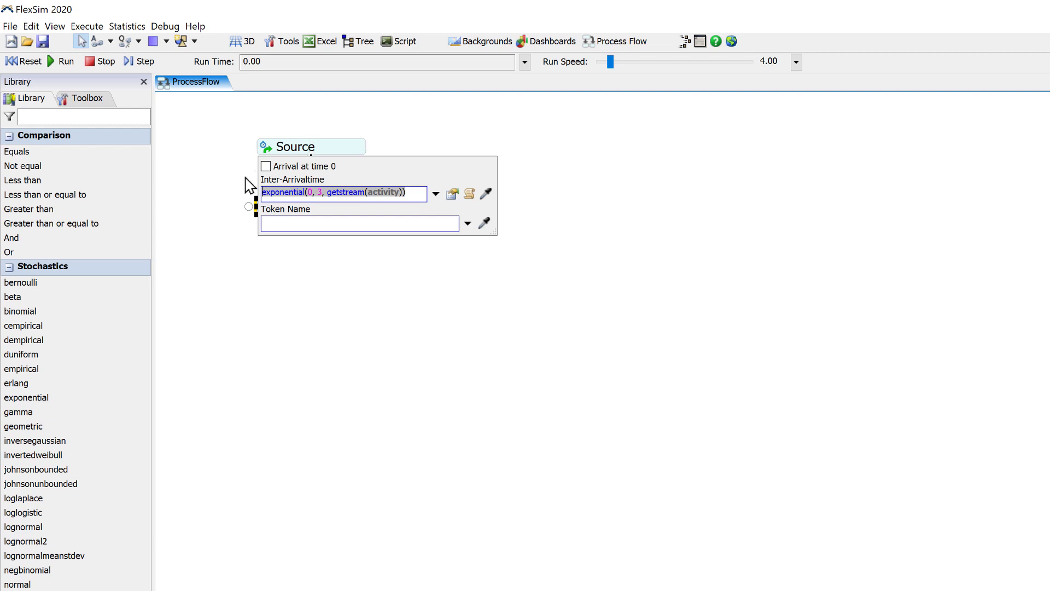
pyautogui.click(291, 284)
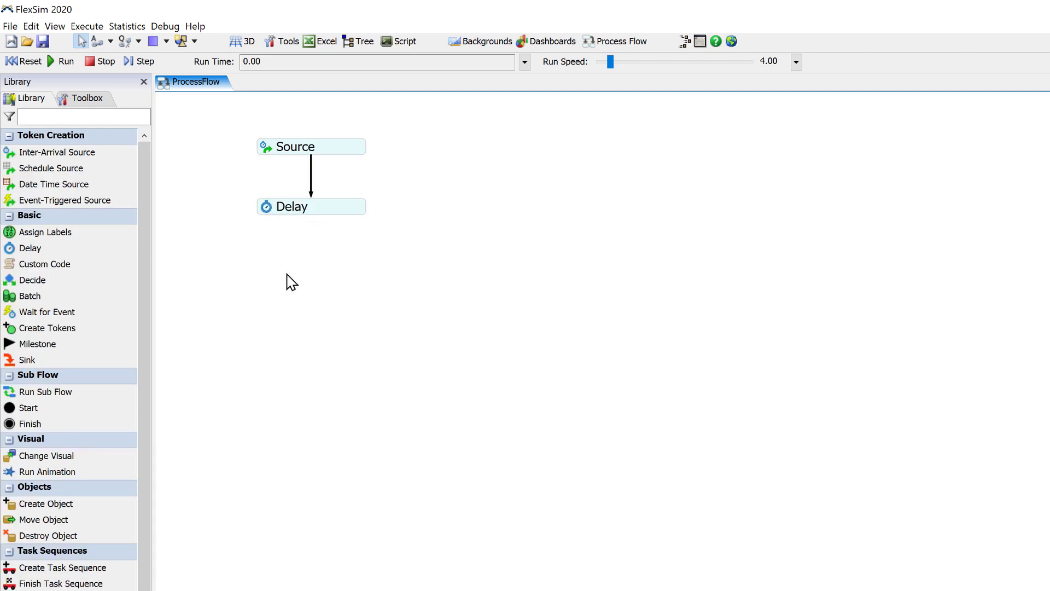
# Step: Set the Delay activity's delay time to 2
pyautogui.doubleClick(266, 209)
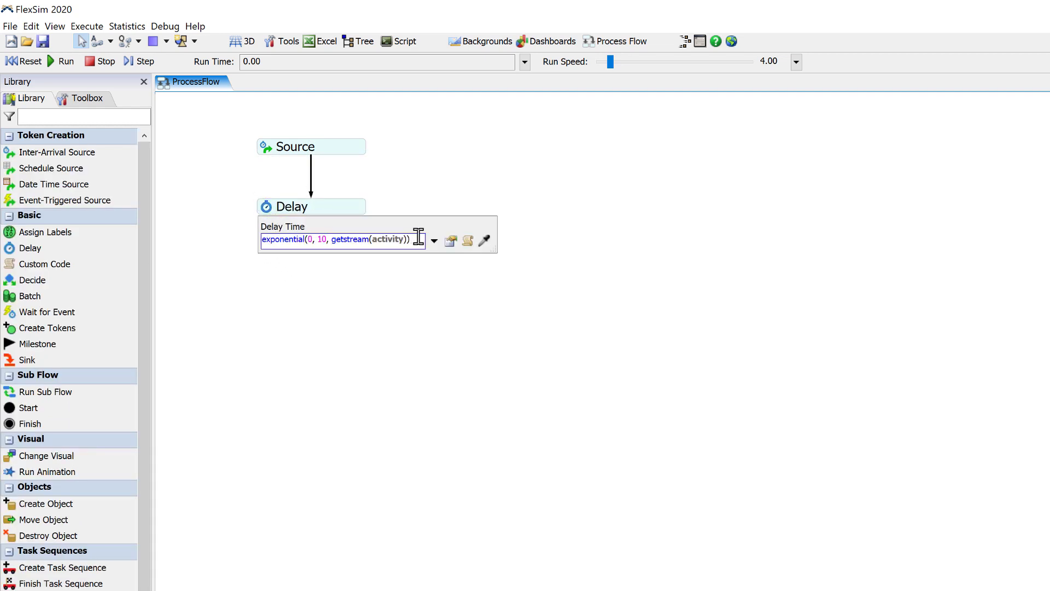
pyautogui.moveTo(419, 239); pyautogui.dragTo(236, 242)
pyautogui.press('Delete')
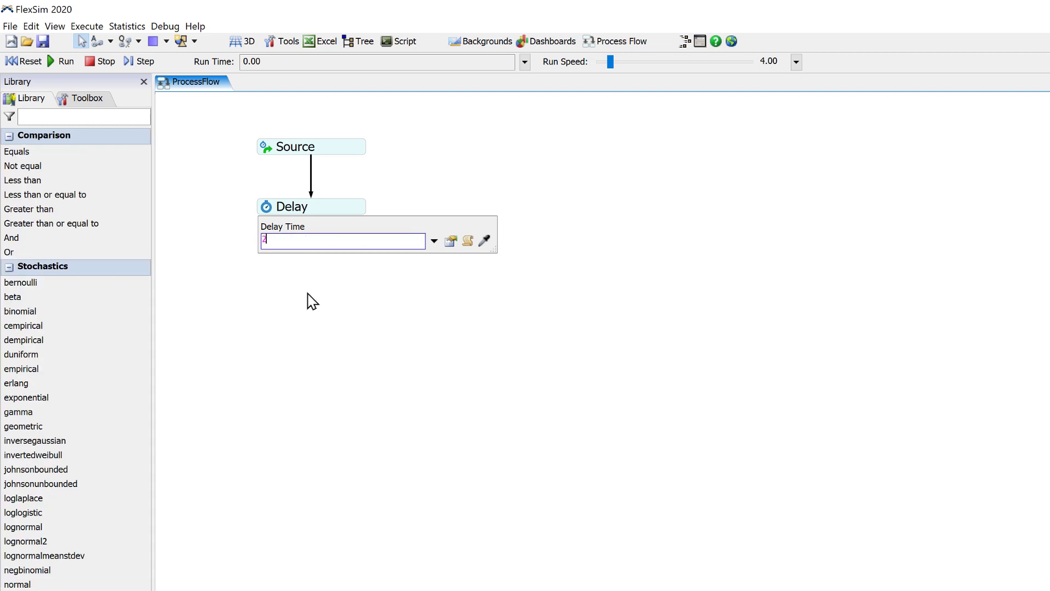
pyautogui.click(307, 299)
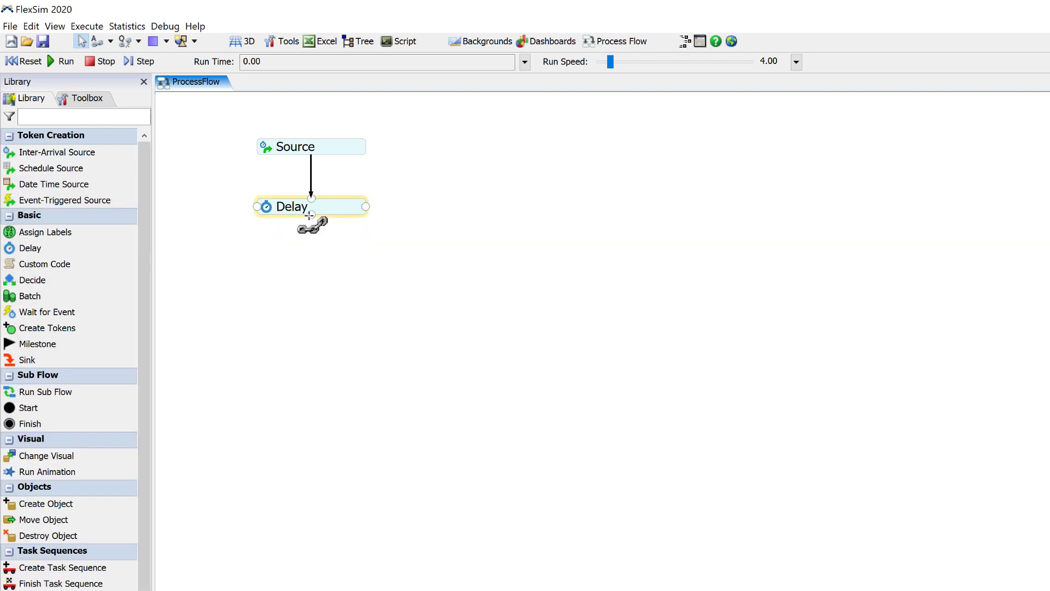
# Step: Add a Batch activity connected below the Delay and review its batch quantity and token release settings
pyautogui.moveTo(309, 215); pyautogui.dragTo(310, 256)
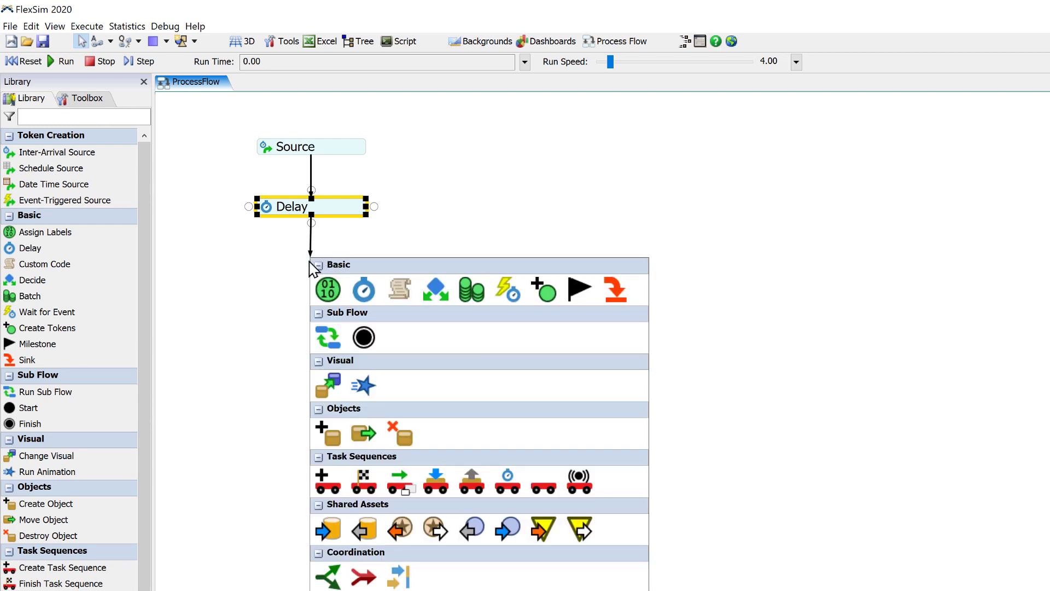
pyautogui.click(469, 289)
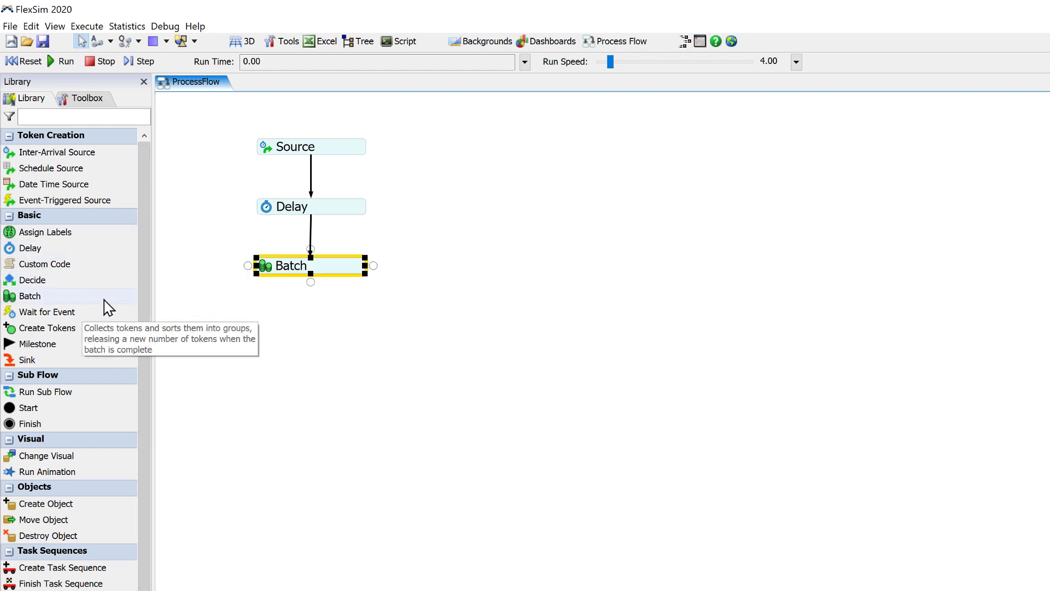
pyautogui.doubleClick(267, 267)
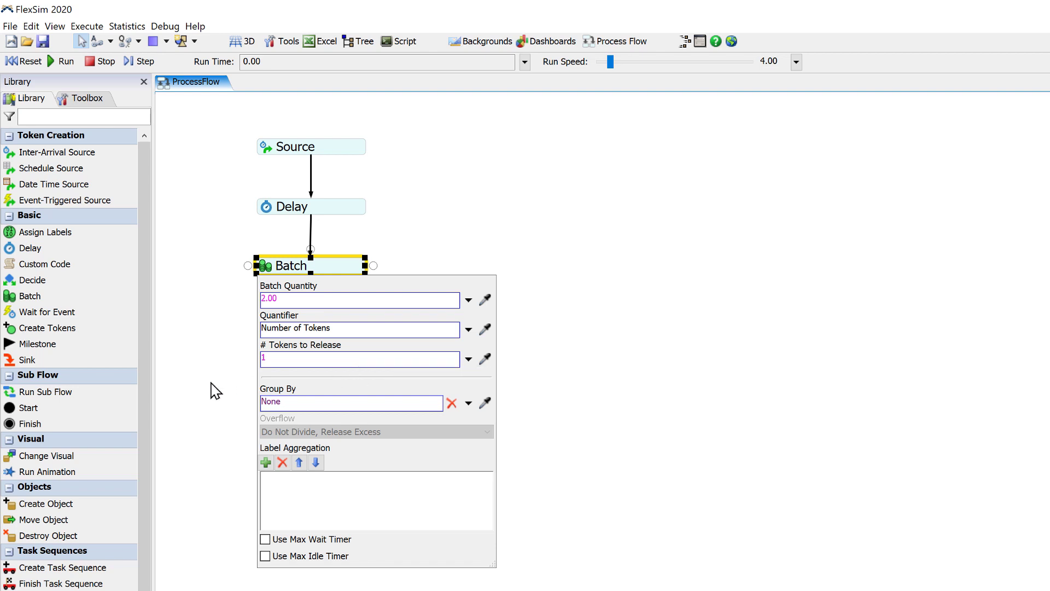
pyautogui.click(227, 545)
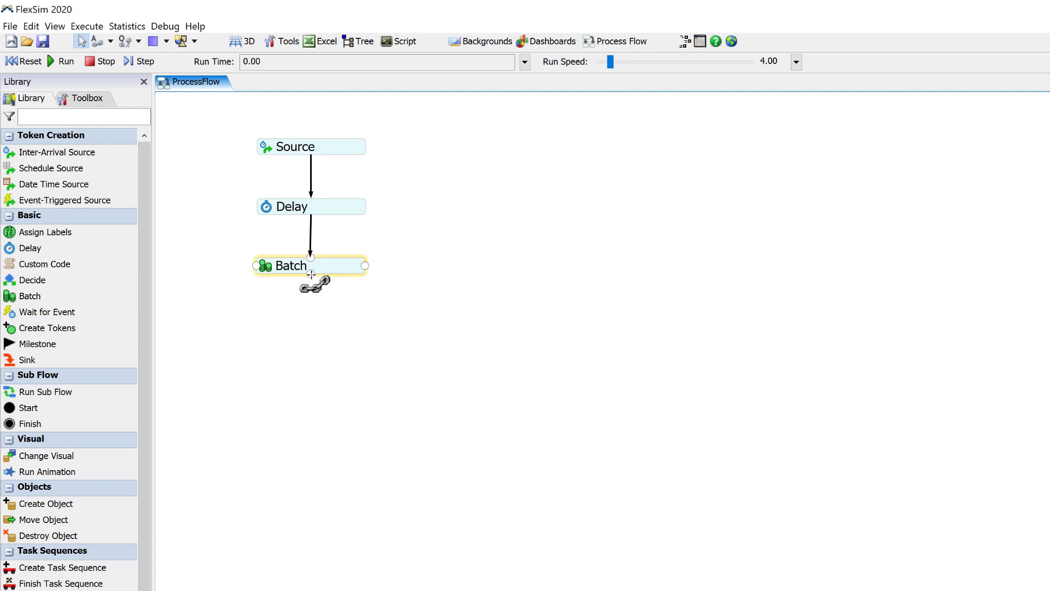
# Step: Add a second Delay connected below the Batch activity and set its delay time to 100
pyautogui.moveTo(311, 275); pyautogui.dragTo(309, 323)
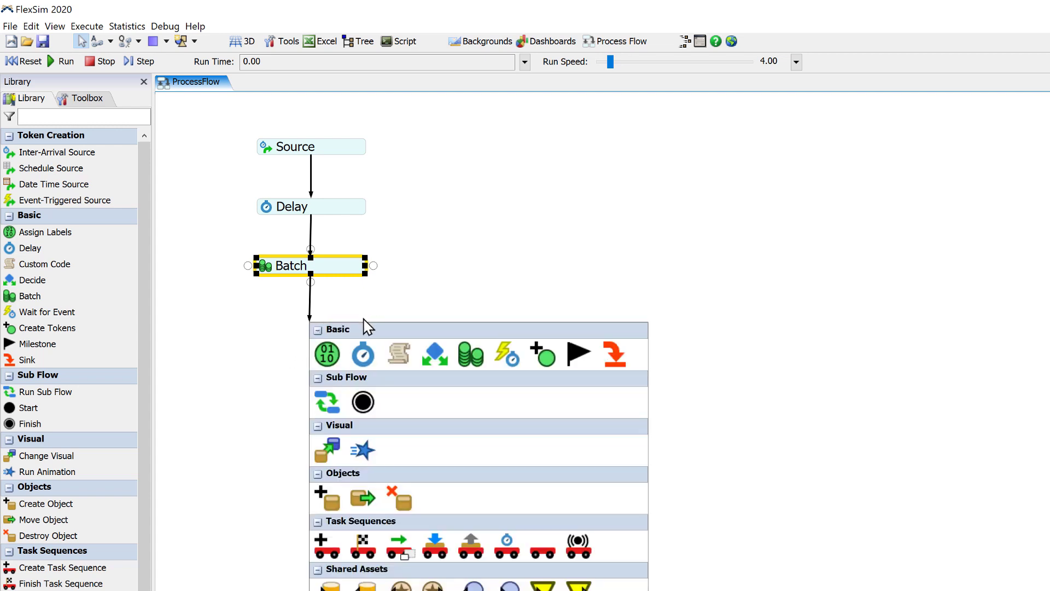
pyautogui.click(359, 356)
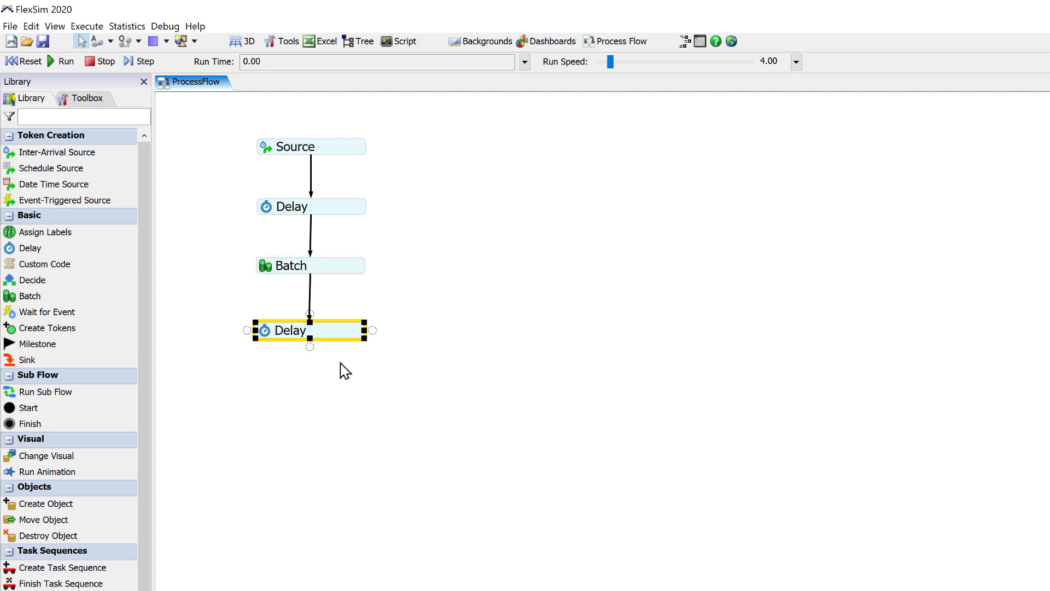
pyautogui.click(269, 337)
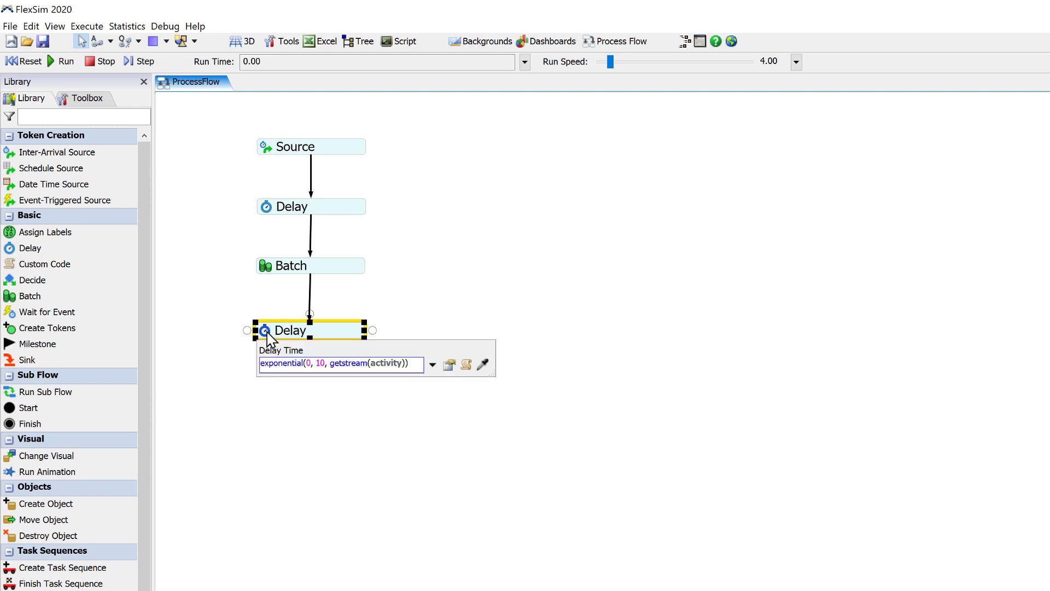
pyautogui.moveTo(403, 361); pyautogui.dragTo(234, 354)
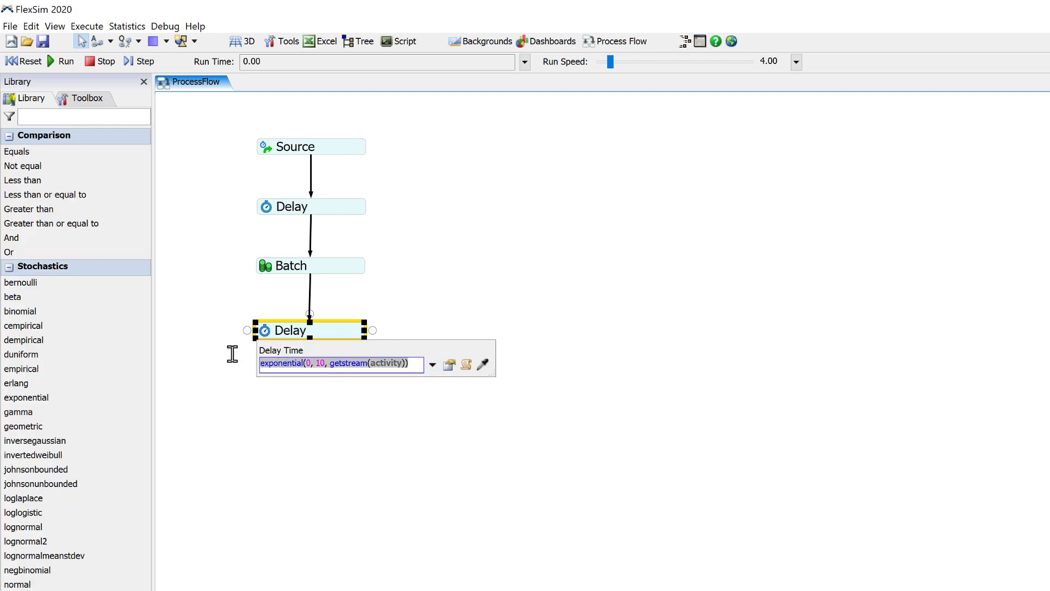
pyautogui.write('100')
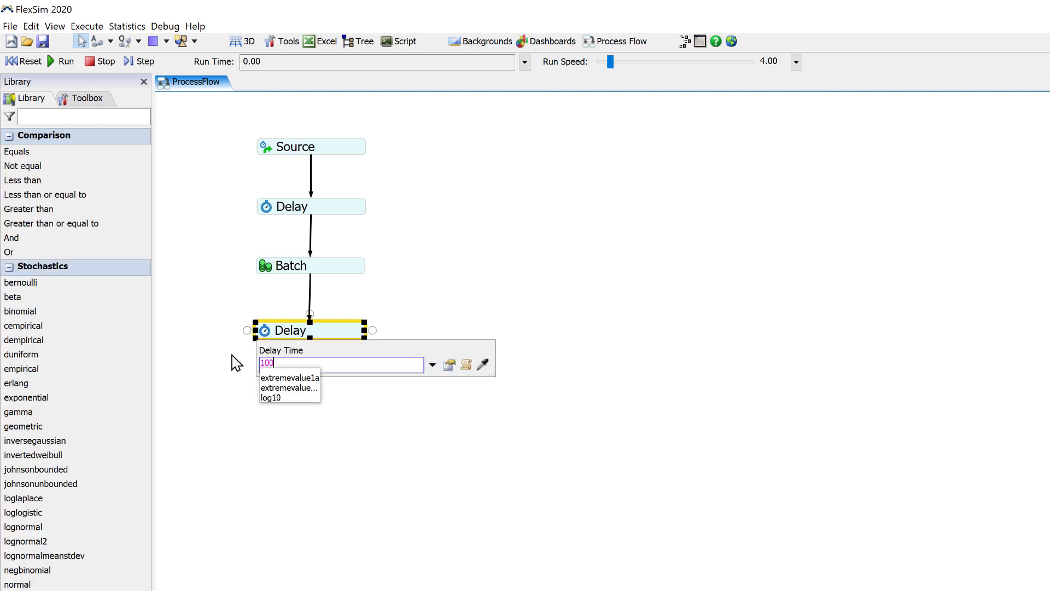
pyautogui.click(271, 426)
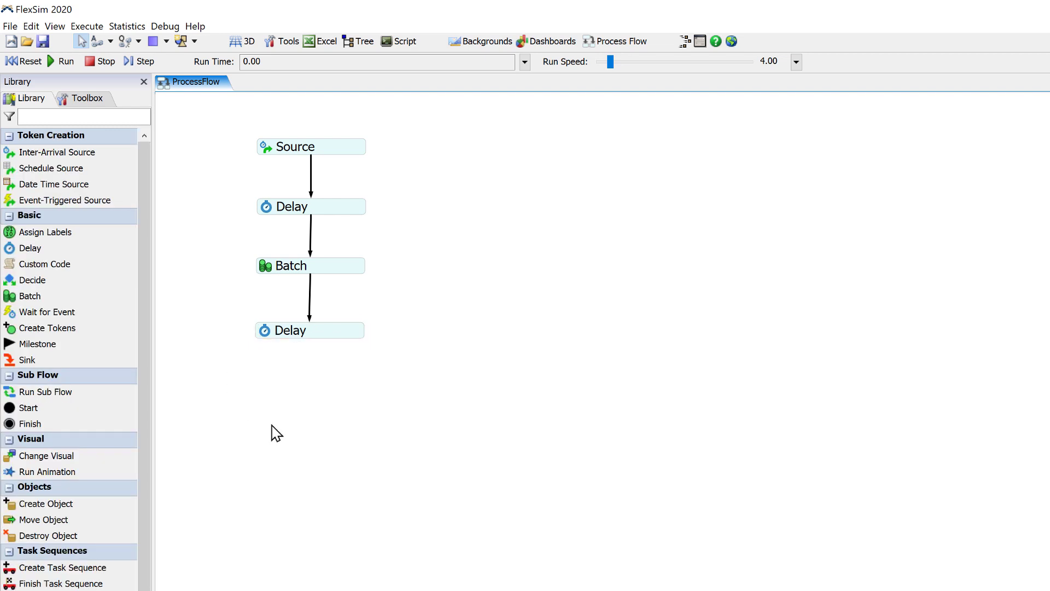
# Step: Add a Sink connected below the second Delay and test-run the process flow briefly
pyautogui.moveTo(309, 338); pyautogui.dragTo(310, 371)
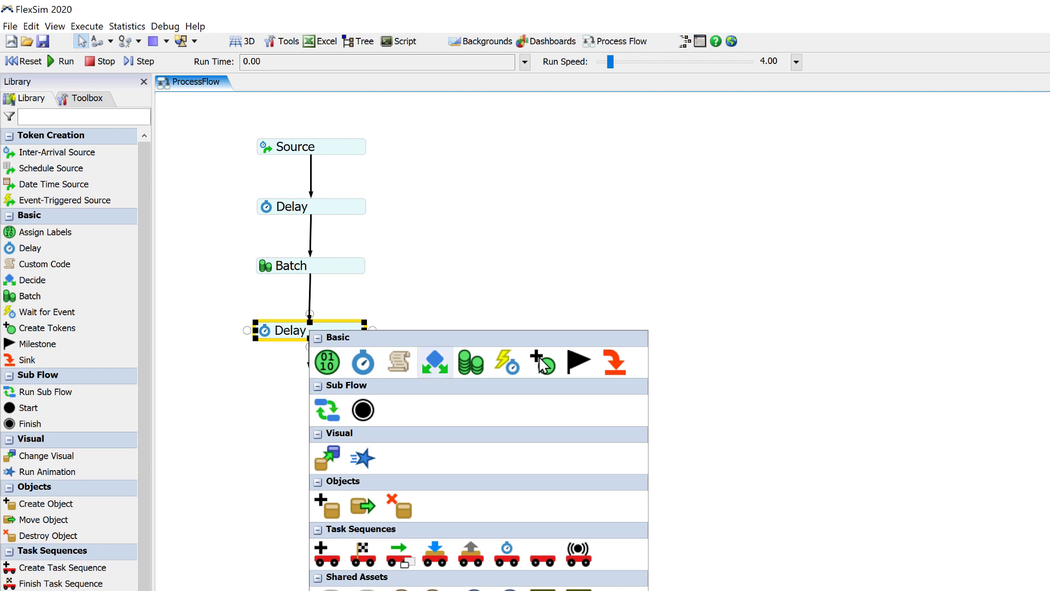
pyautogui.click(622, 361)
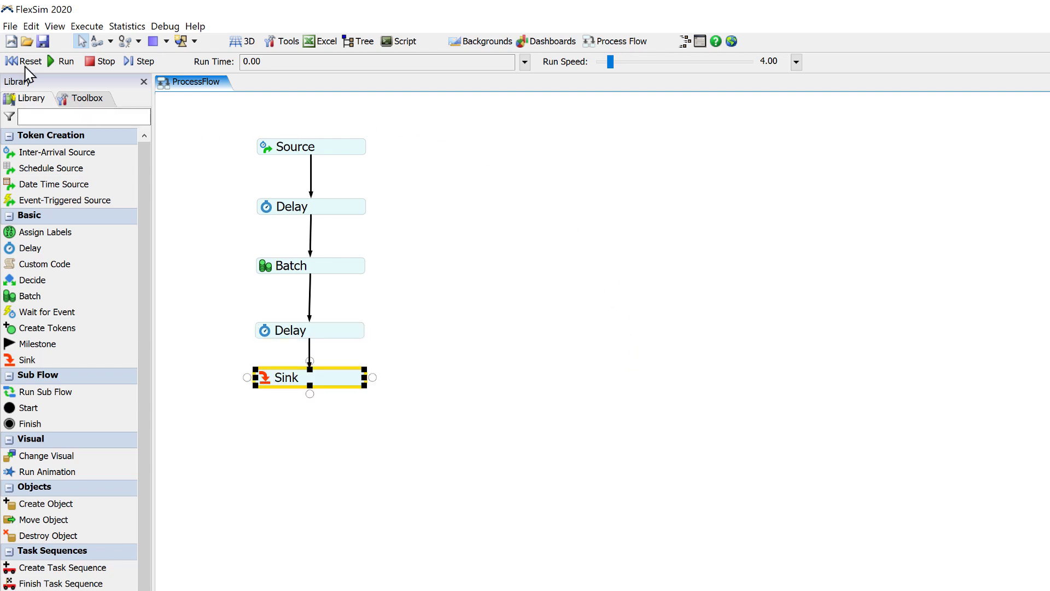
pyautogui.click(59, 61)
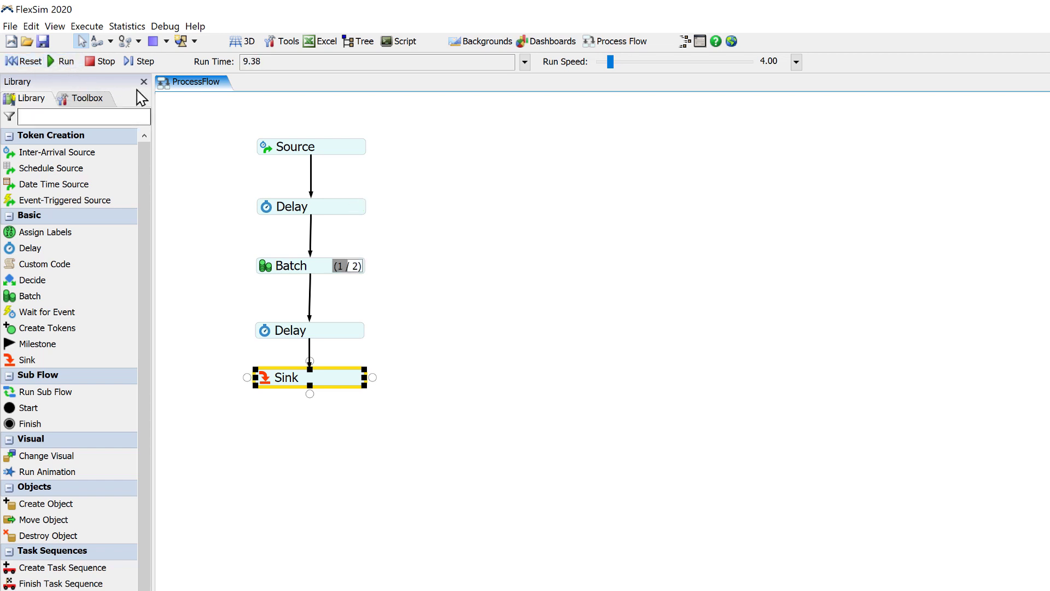
pyautogui.click(103, 66)
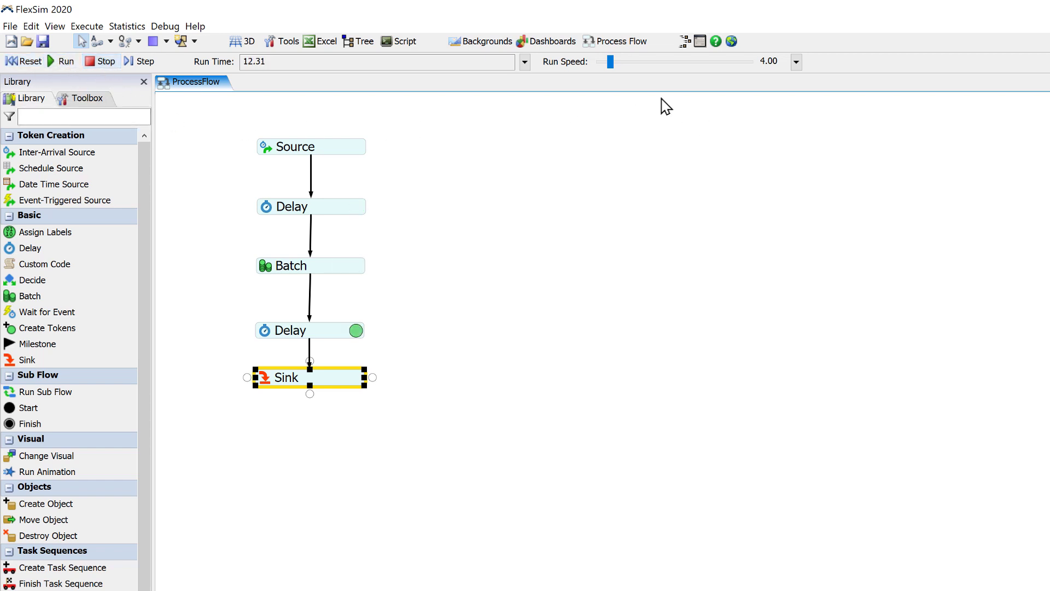
# Step: Lower the run speed to 1.05, reset the model and rerun it to watch tokens reach the second Delay
pyautogui.moveTo(609, 63); pyautogui.dragTo(606, 66)
pyautogui.click(25, 62)
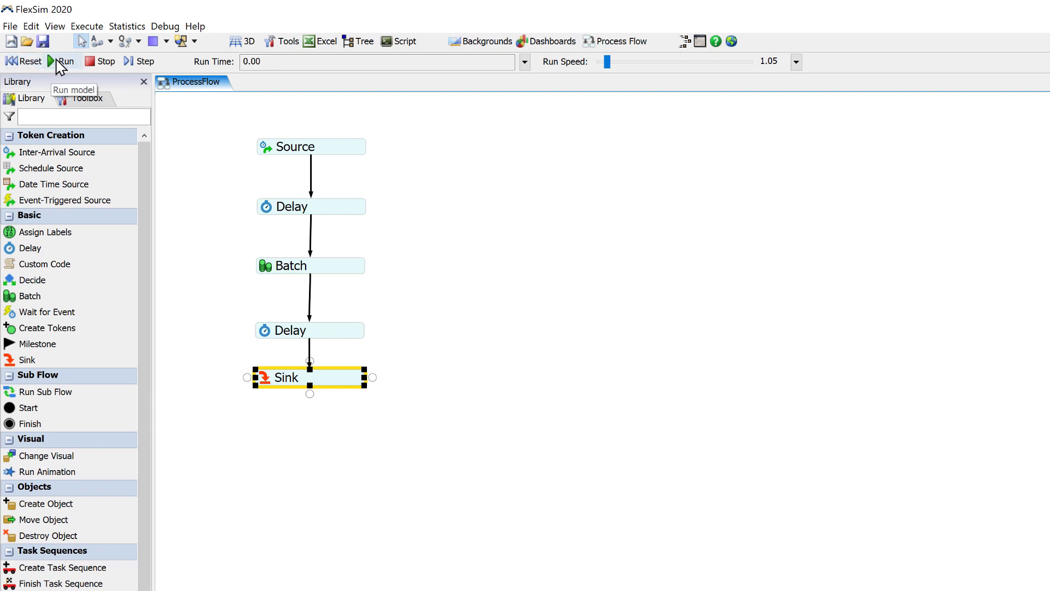
pyautogui.click(55, 60)
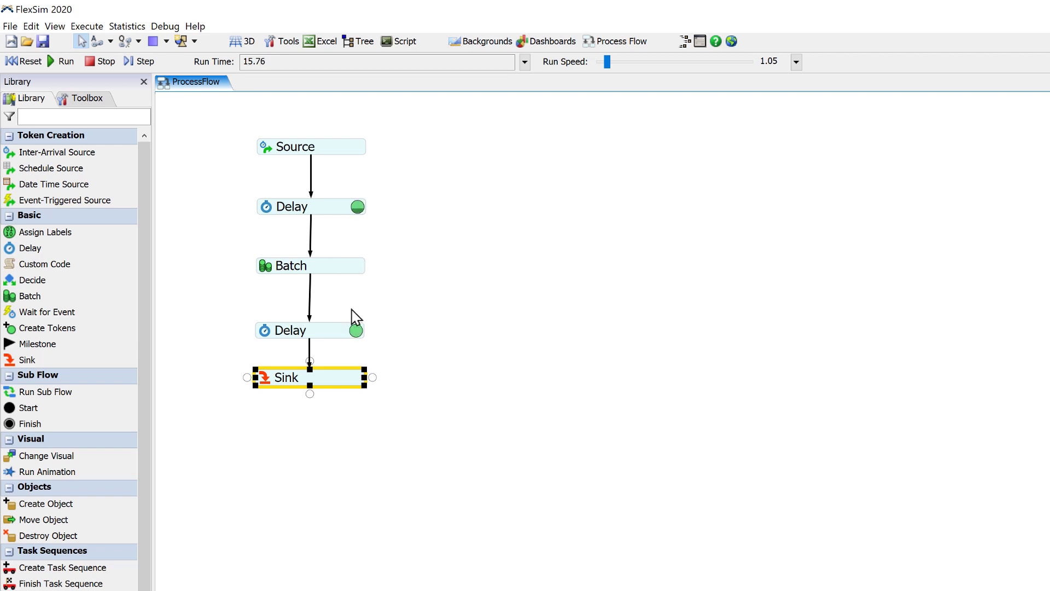
pyautogui.click(358, 332)
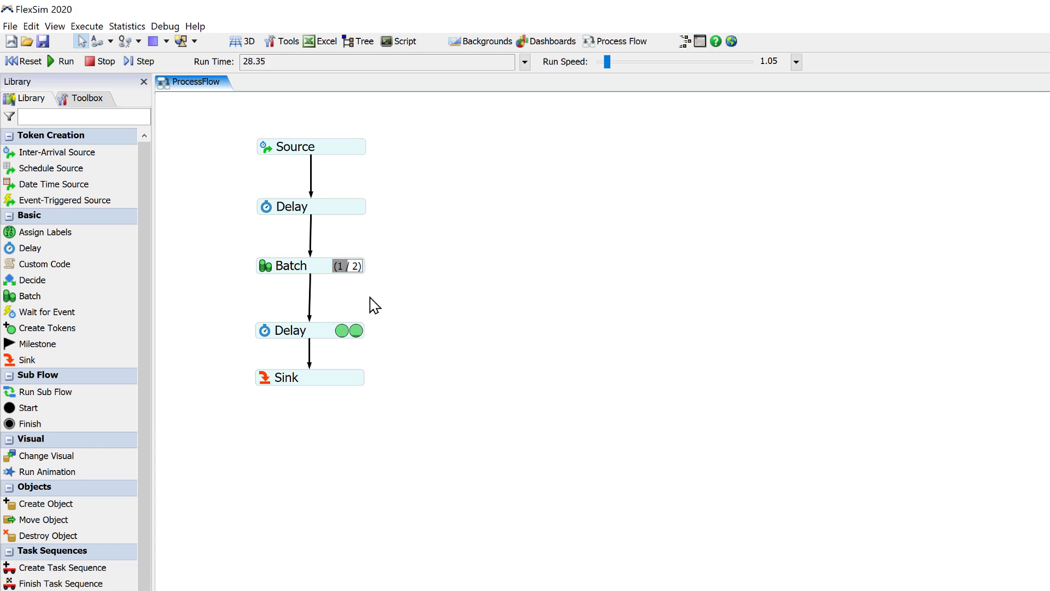
# Step: Show the Batch activity's statistics and place their window clear of the process flow
pyautogui.click(267, 264)
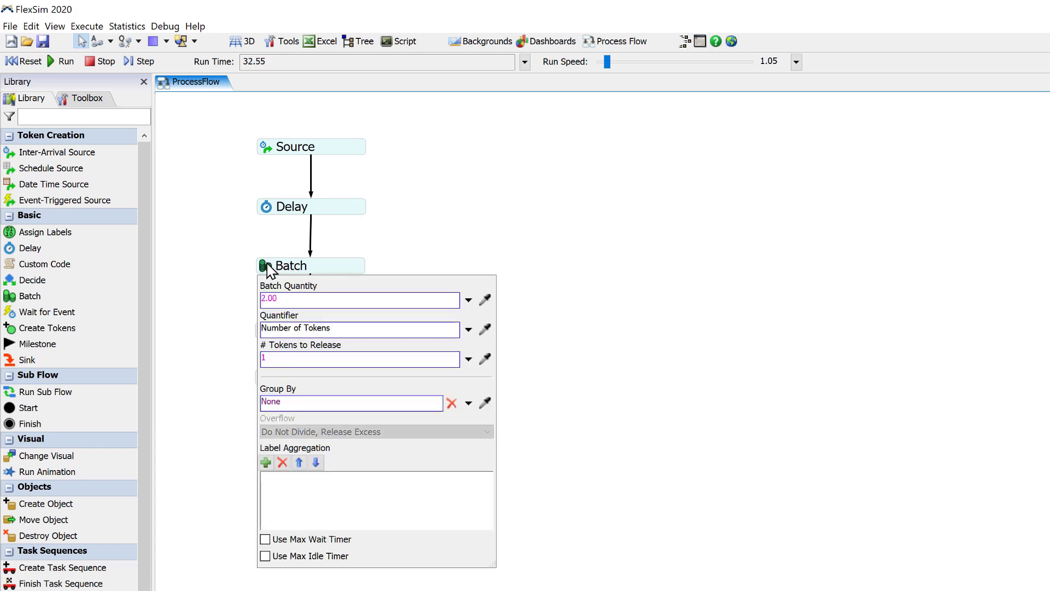
pyautogui.rightClick(267, 264)
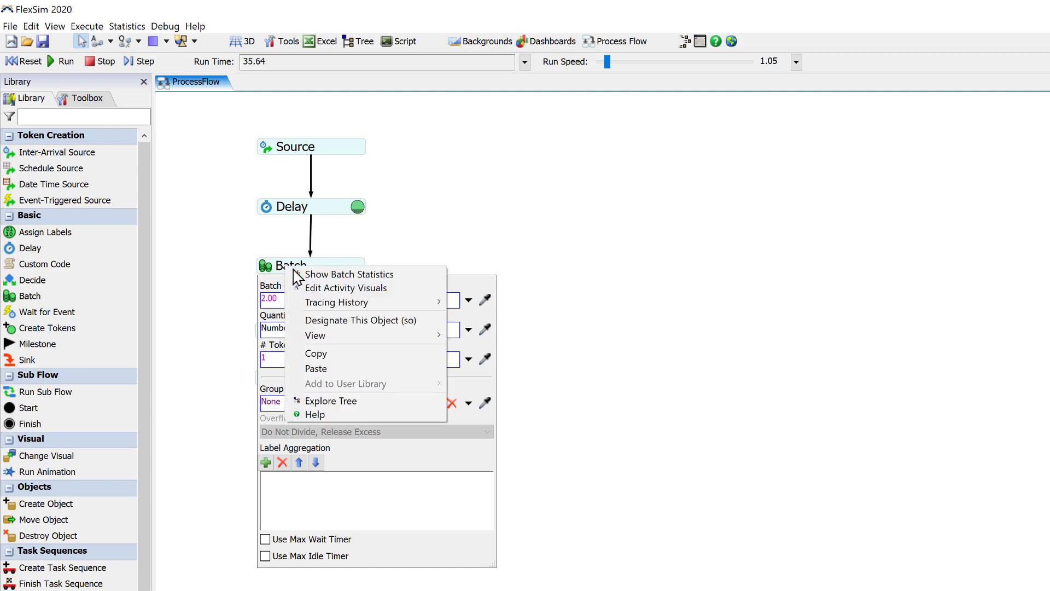
pyautogui.click(323, 274)
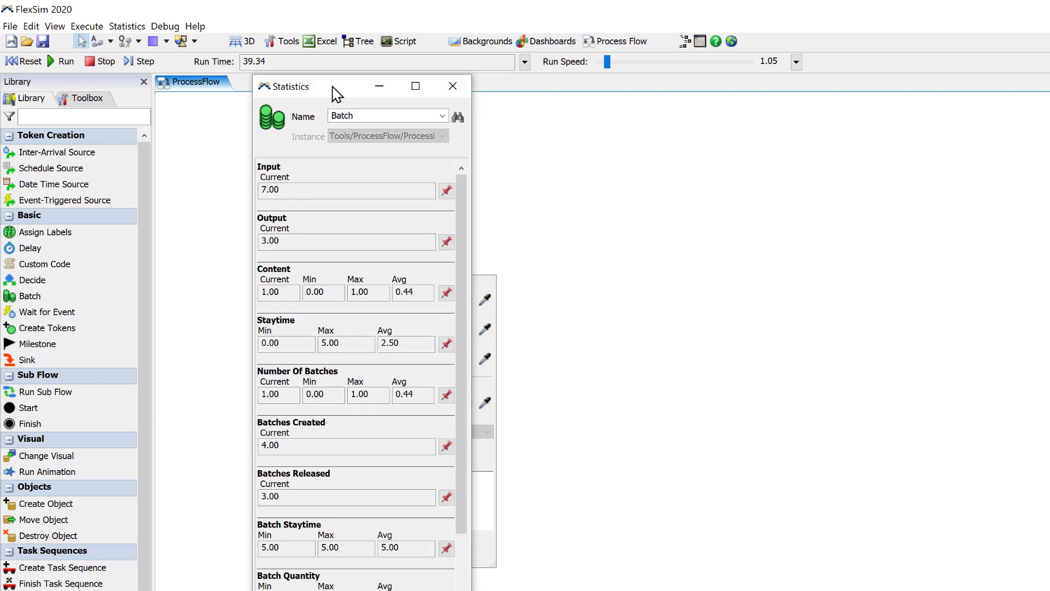
pyautogui.moveTo(334, 93); pyautogui.dragTo(633, 150)
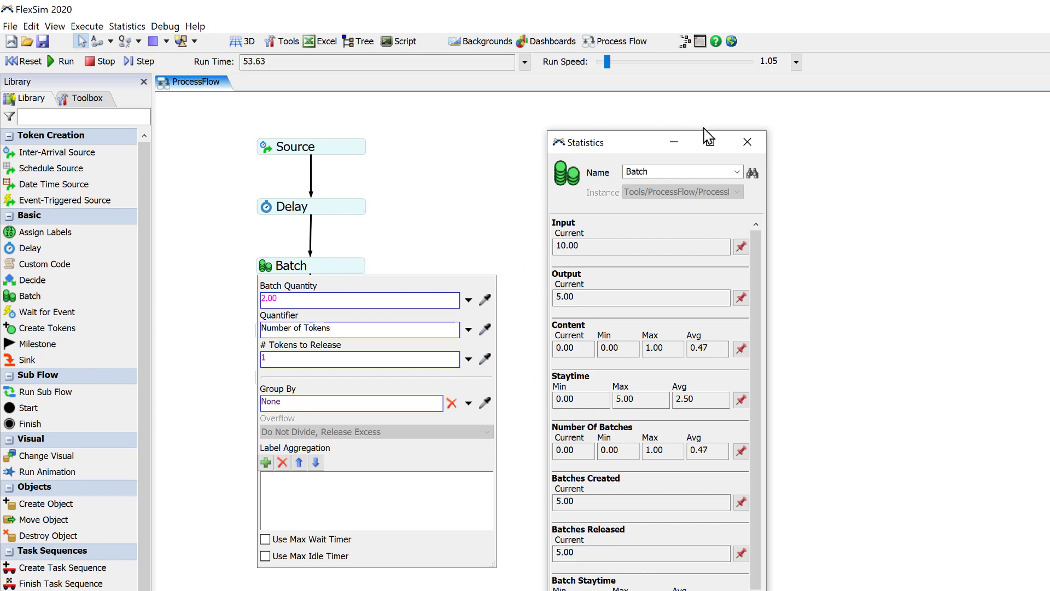
pyautogui.moveTo(644, 144); pyautogui.dragTo(810, 154)
pyautogui.click(604, 207)
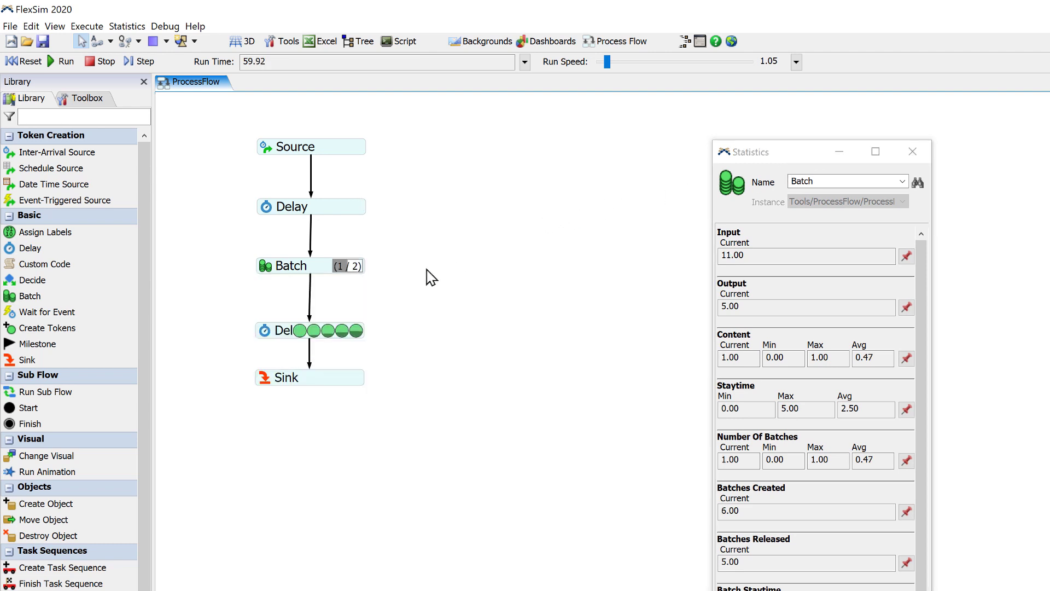
# Step: Inspect the tokens collected in the current batch, and stop and reset the model
pyautogui.click(344, 268)
pyautogui.moveTo(343, 276)
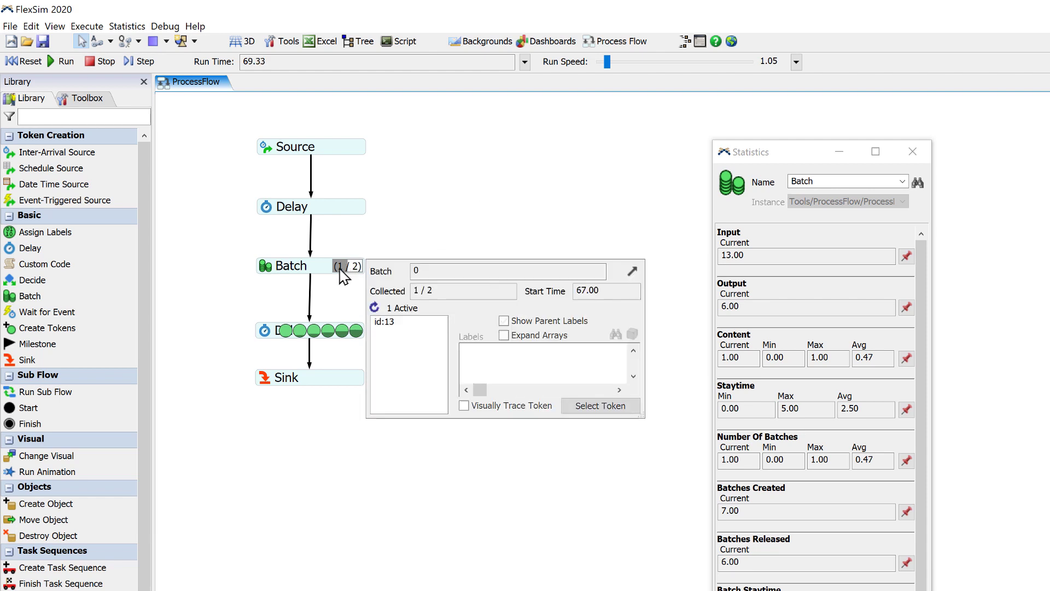
pyautogui.click(392, 322)
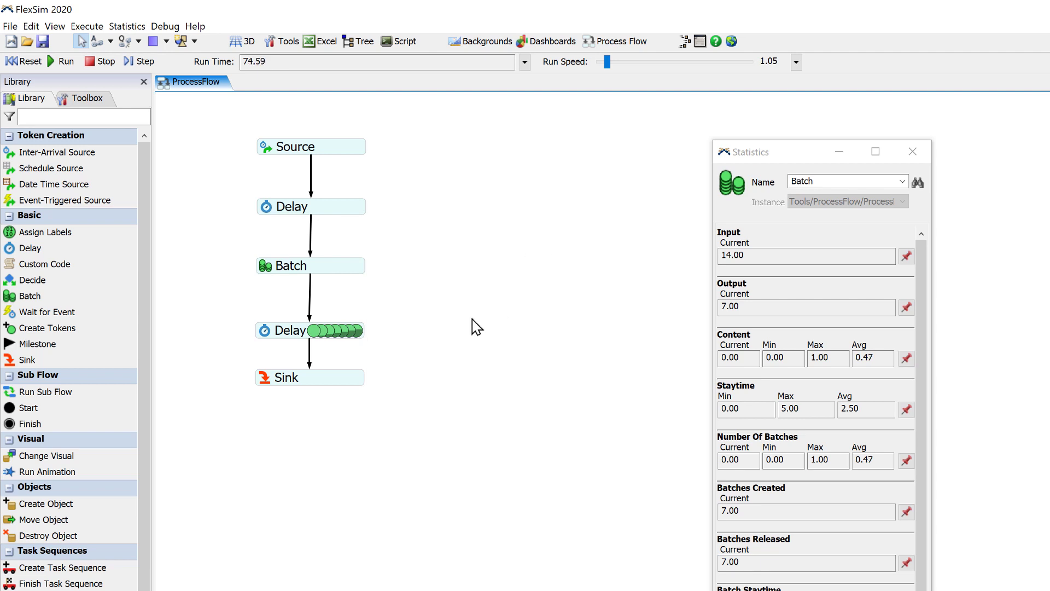
pyautogui.click(89, 62)
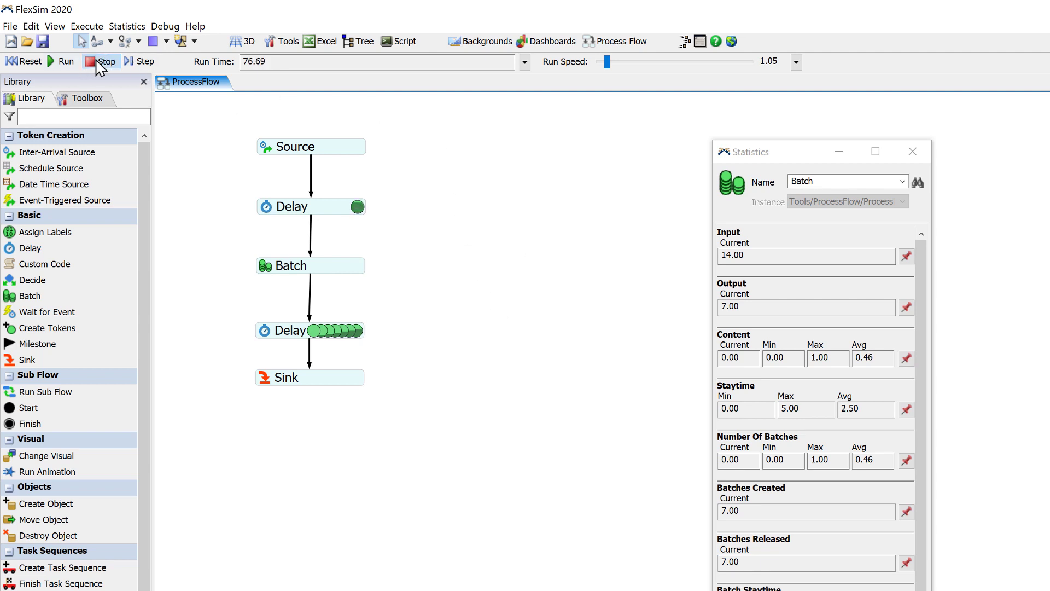
pyautogui.click(11, 63)
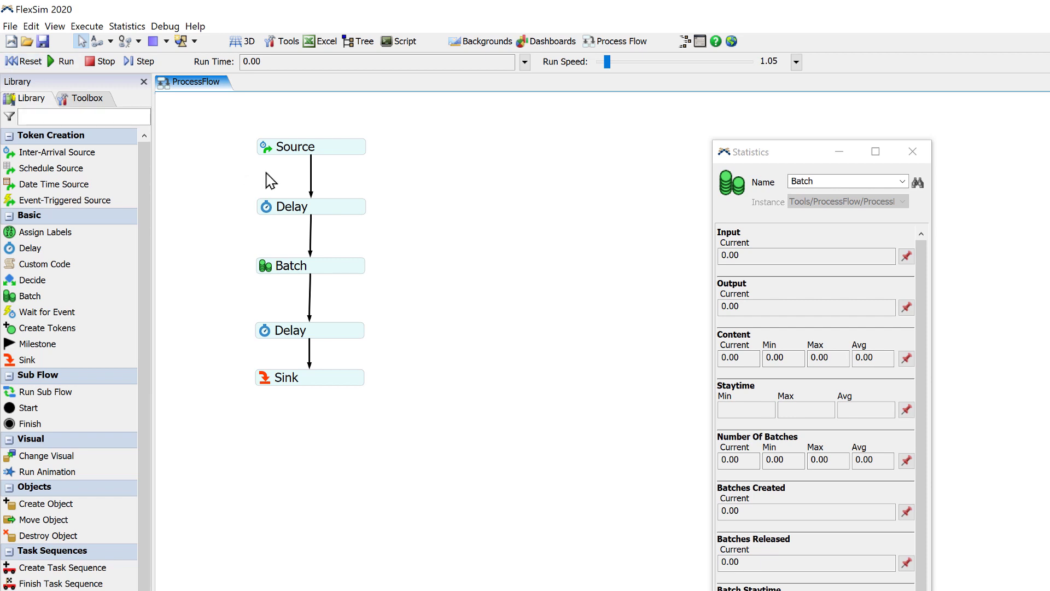
# Step: Set the Batch activity's number of tokens to release to the Batch Quantity option
pyautogui.doubleClick(266, 267)
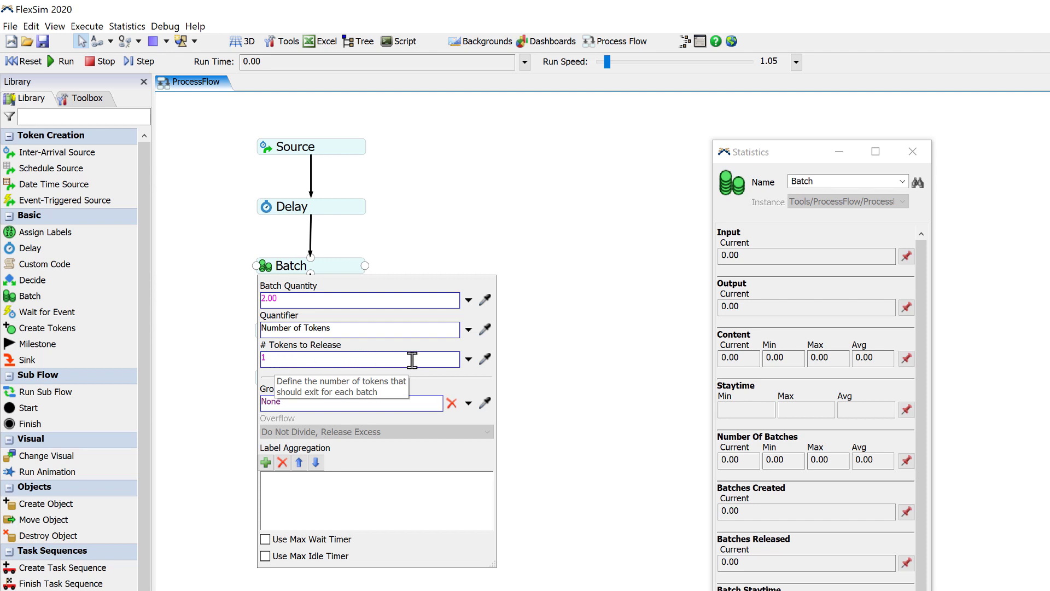
pyautogui.click(469, 360)
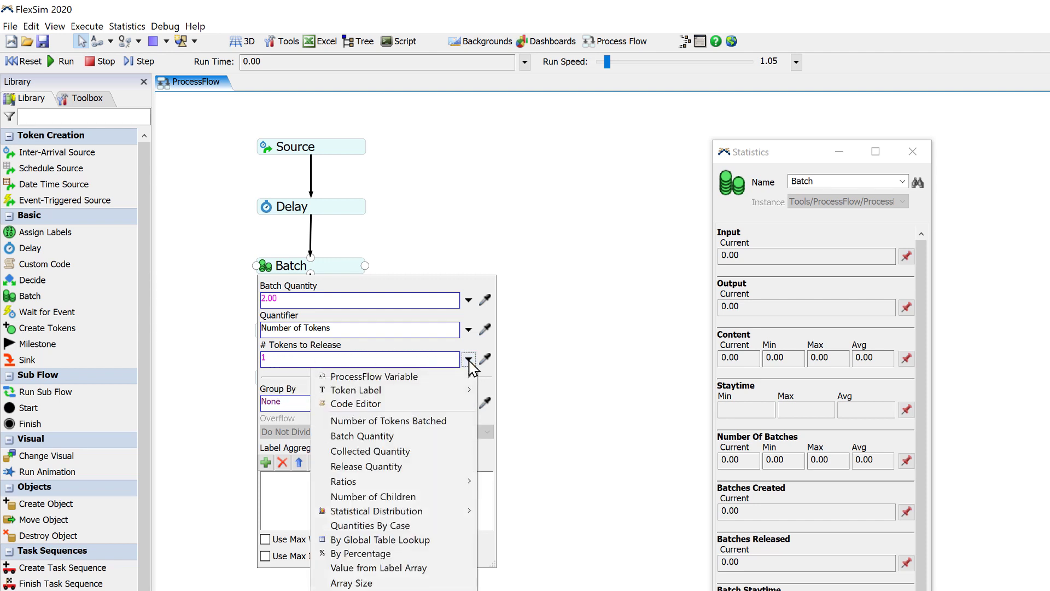
pyautogui.click(394, 437)
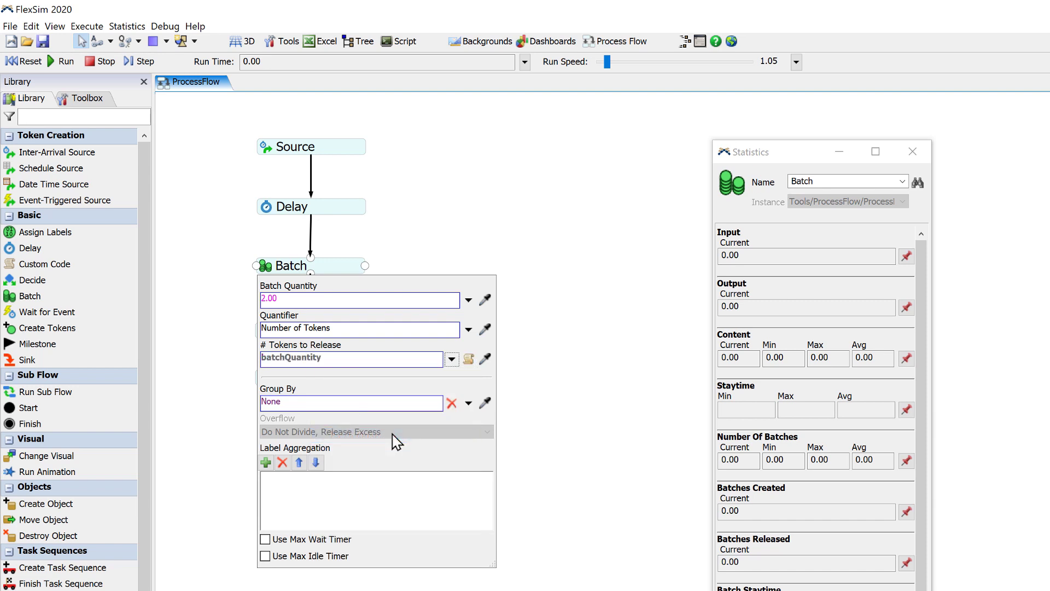
pyautogui.click(222, 339)
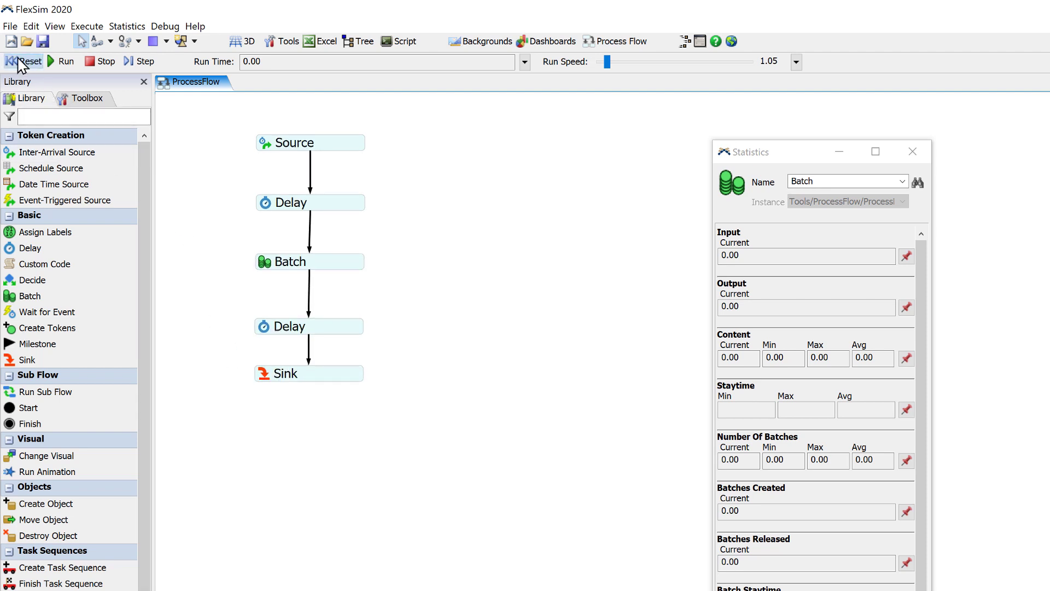
# Step: Run the model and step through its events to check how the Batch releases tokens, ending with a reset
pyautogui.click(62, 62)
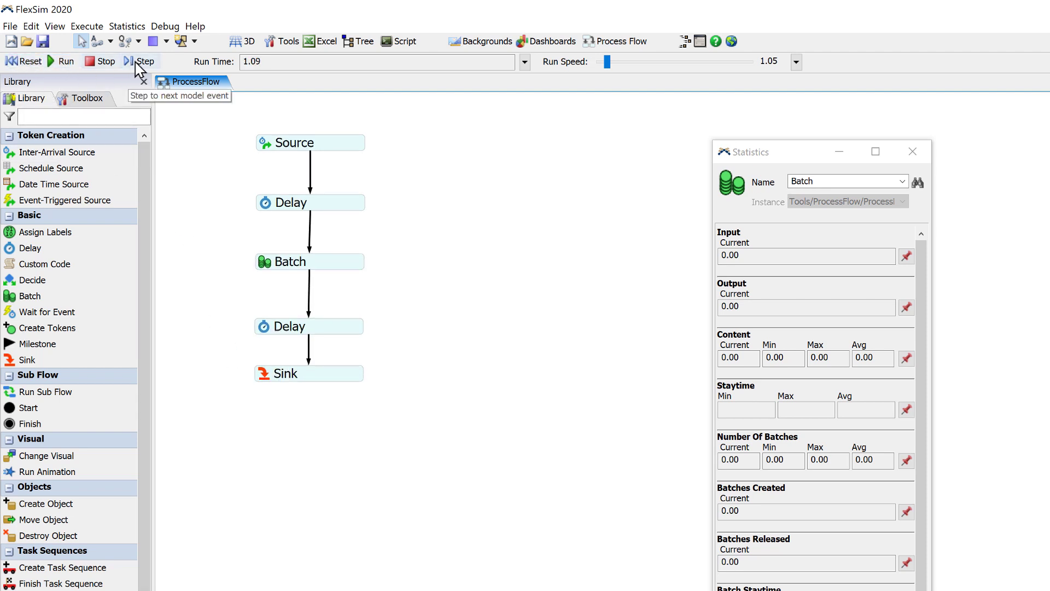
pyautogui.click(138, 65)
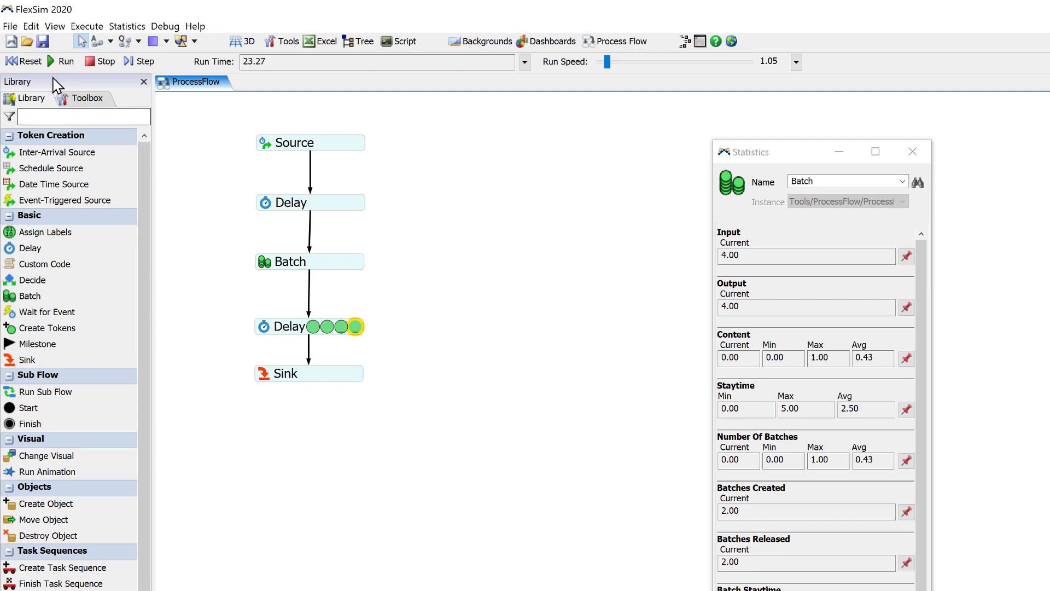
pyautogui.click(27, 62)
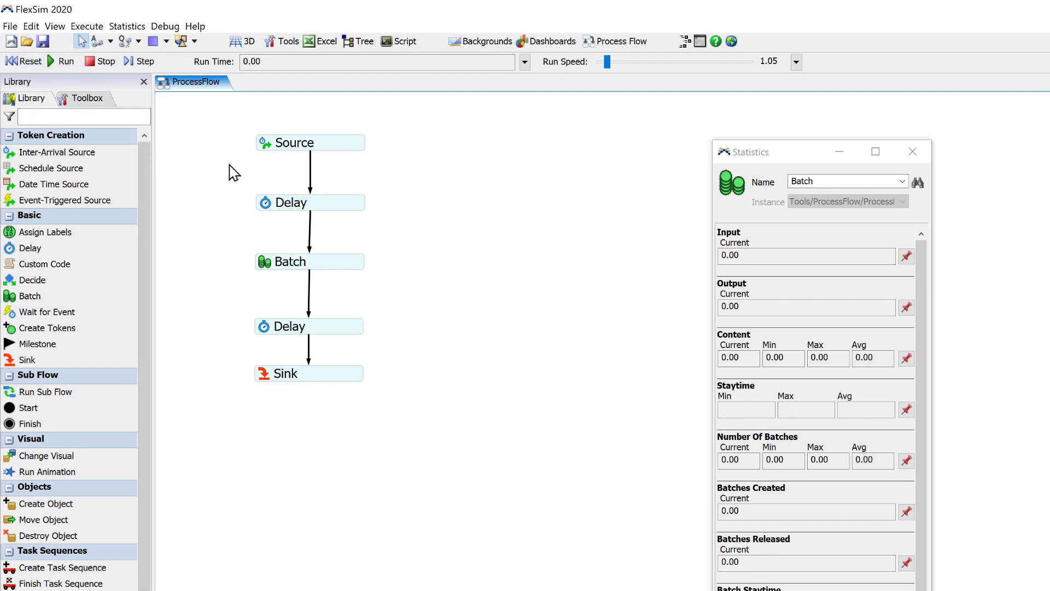
# Step: Add an Assign Labels activity attached directly beneath the Source
pyautogui.click(292, 151)
pyautogui.doubleClick(292, 152)
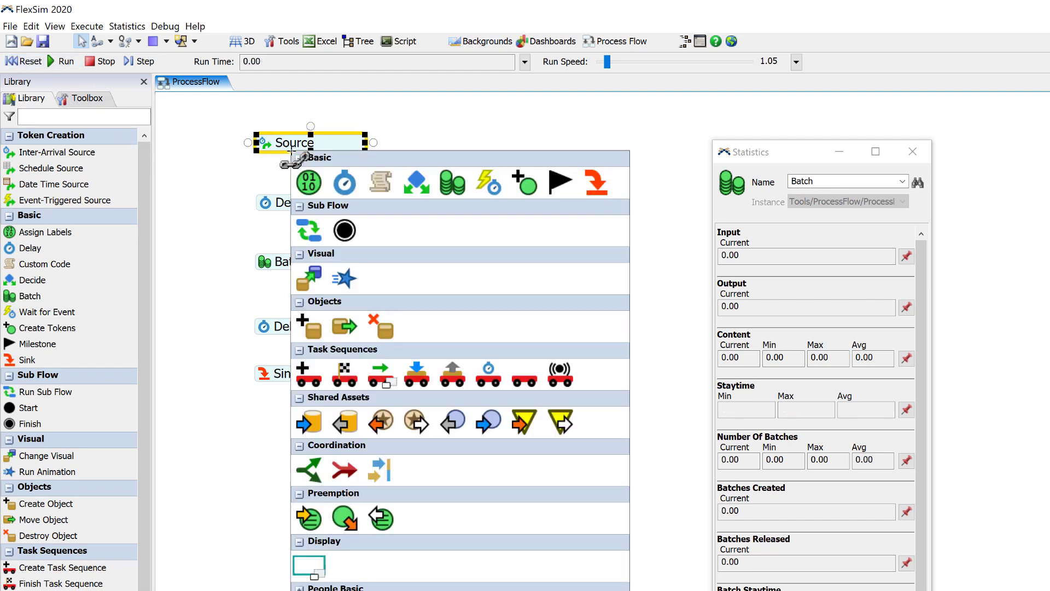
pyautogui.click(309, 183)
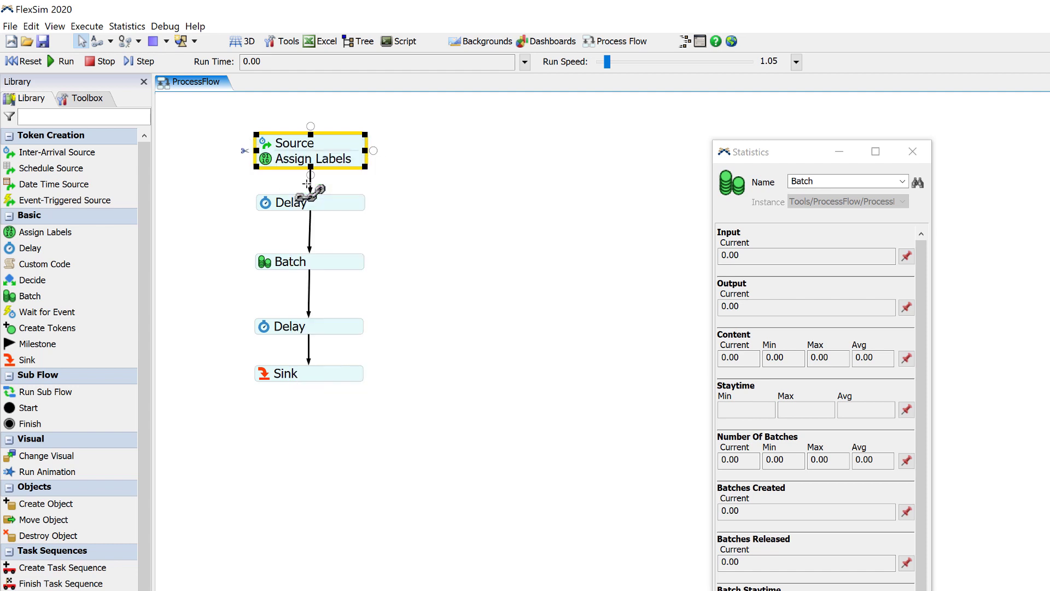
# Step: Name the label in the Assign Labels activity Weight
pyautogui.click(266, 166)
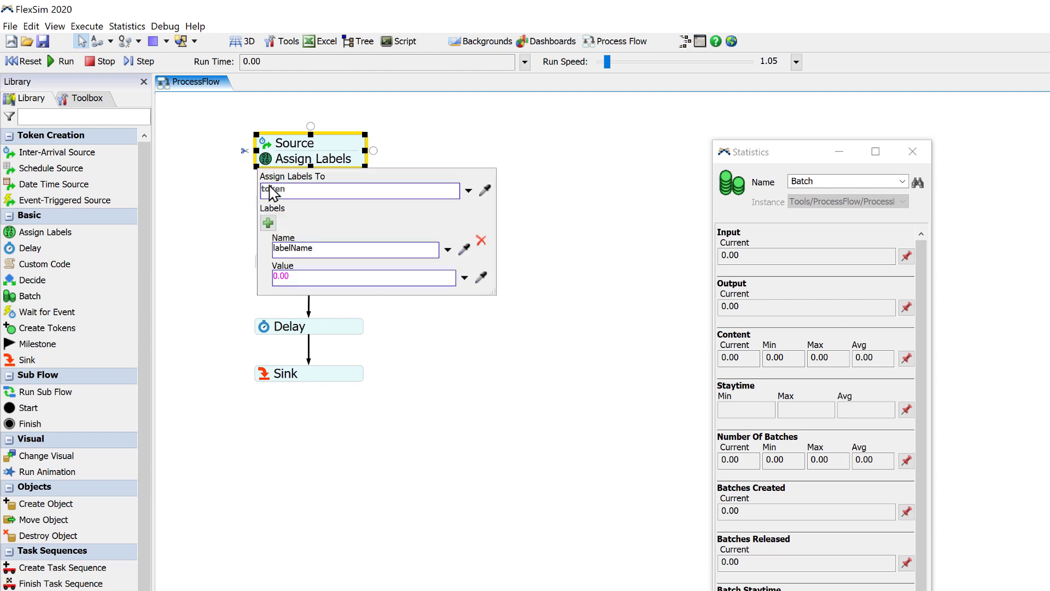
pyautogui.click(289, 249)
pyautogui.doubleClick(289, 248)
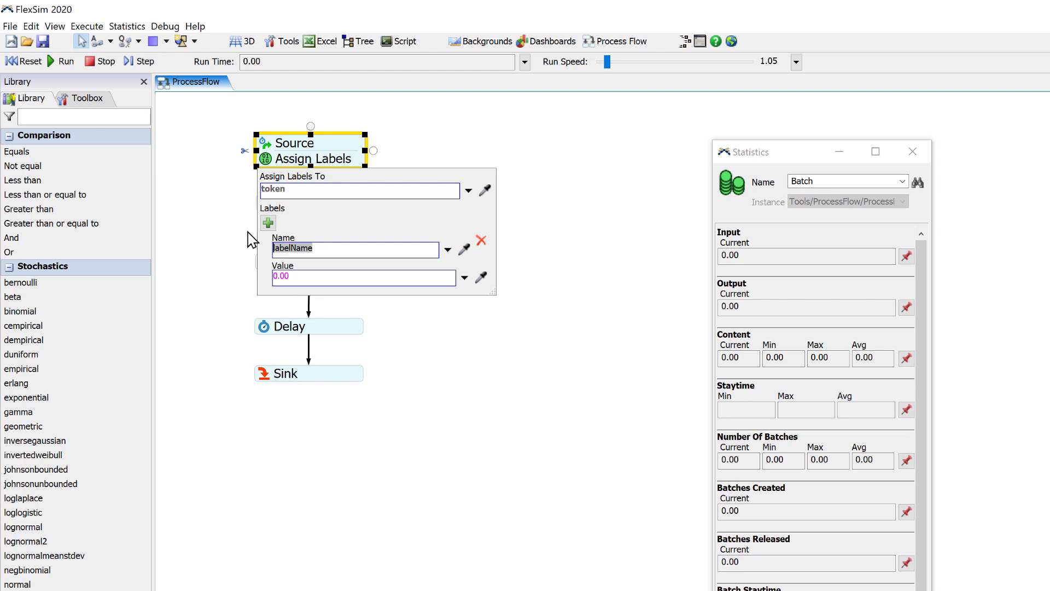
pyautogui.write('Weight')
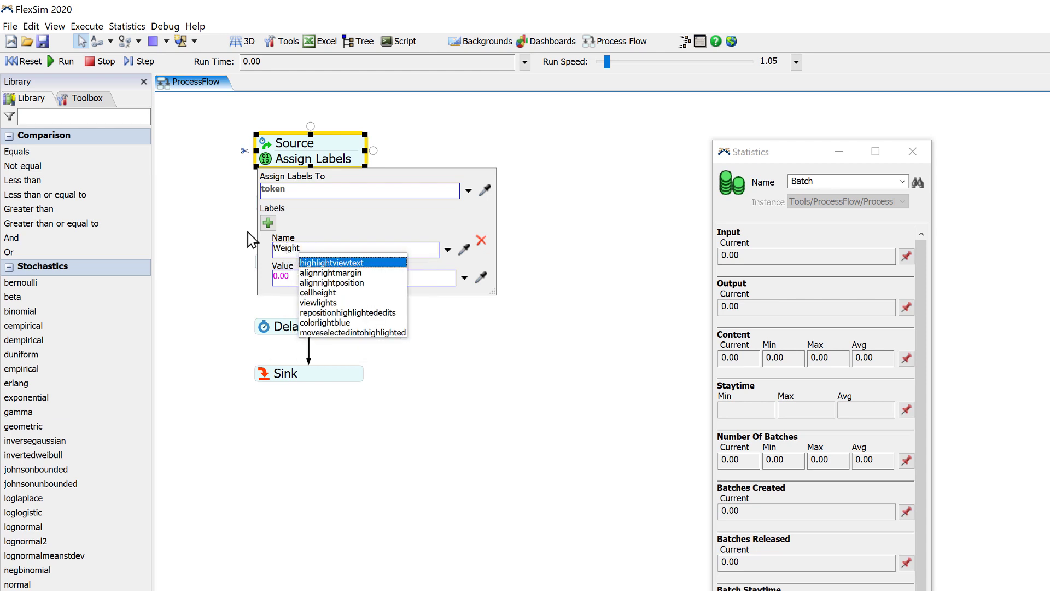
pyautogui.click(337, 222)
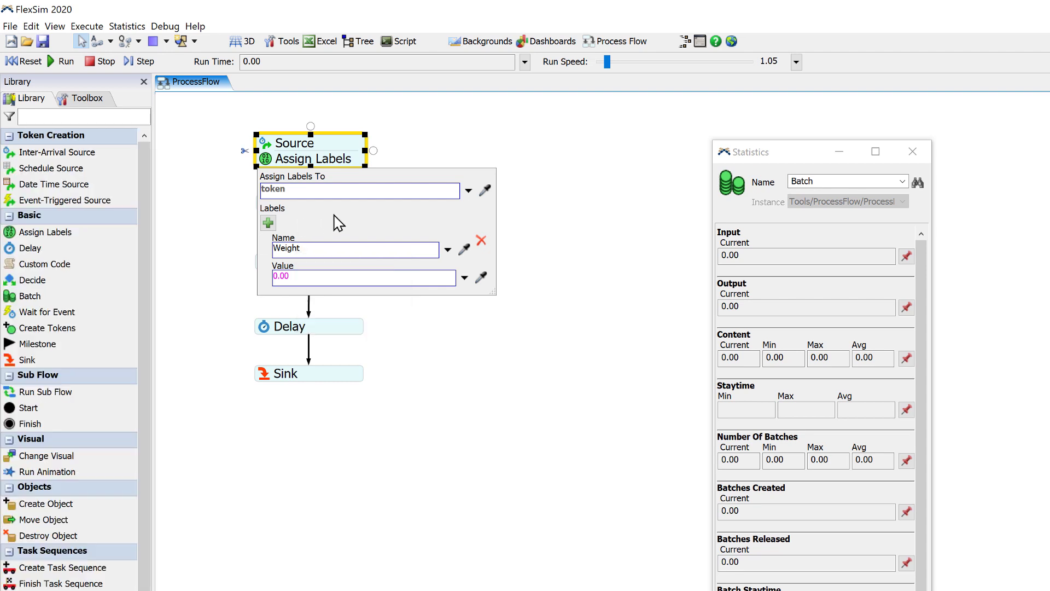
# Step: Give the Weight label a discrete uniform distribution value with minimum 1 and maximum 10
pyautogui.click(463, 279)
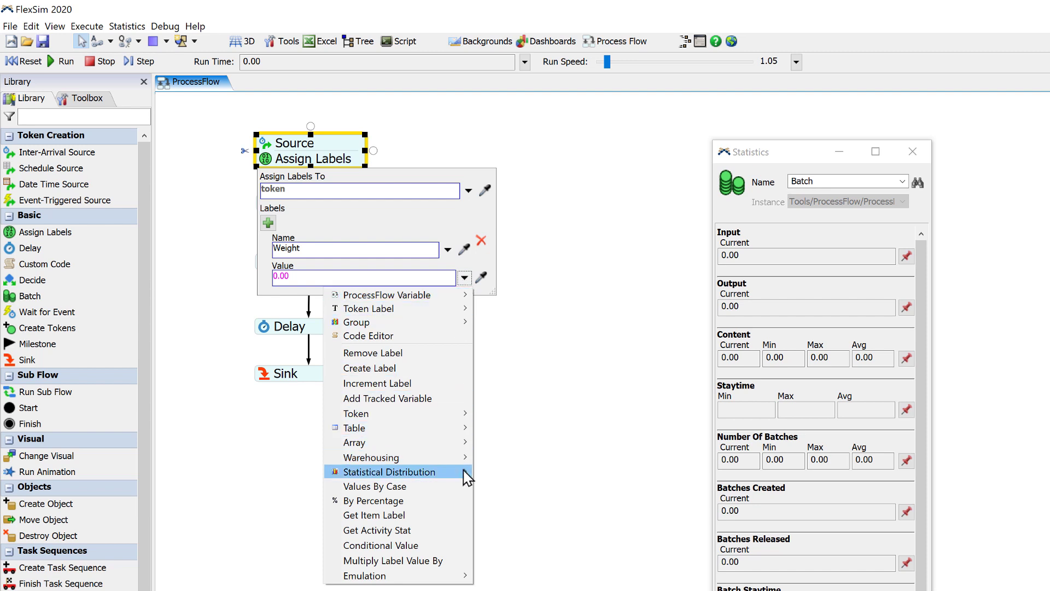
pyautogui.moveTo(466, 473)
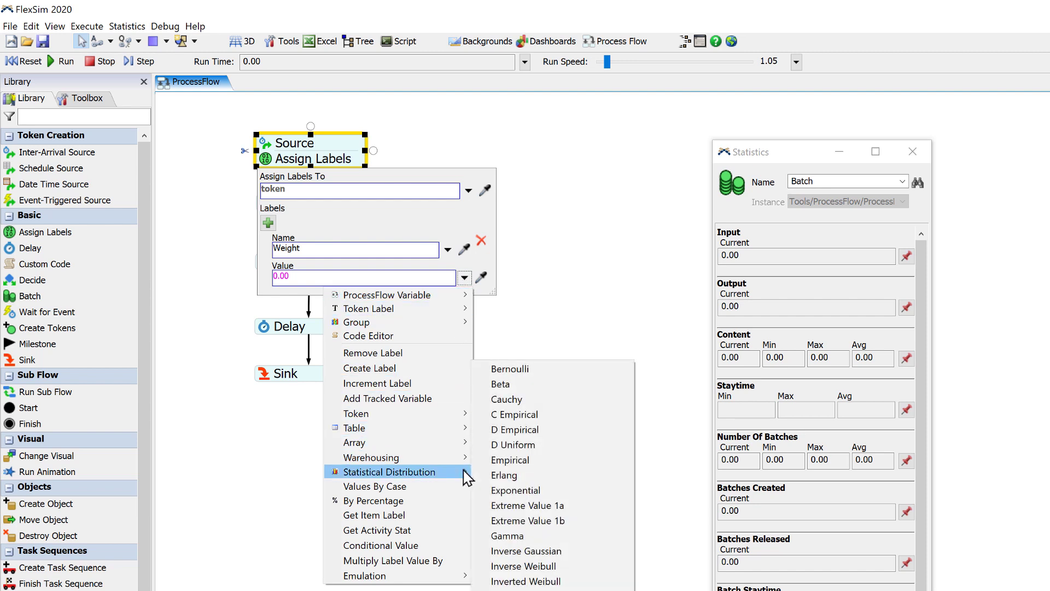
pyautogui.click(510, 445)
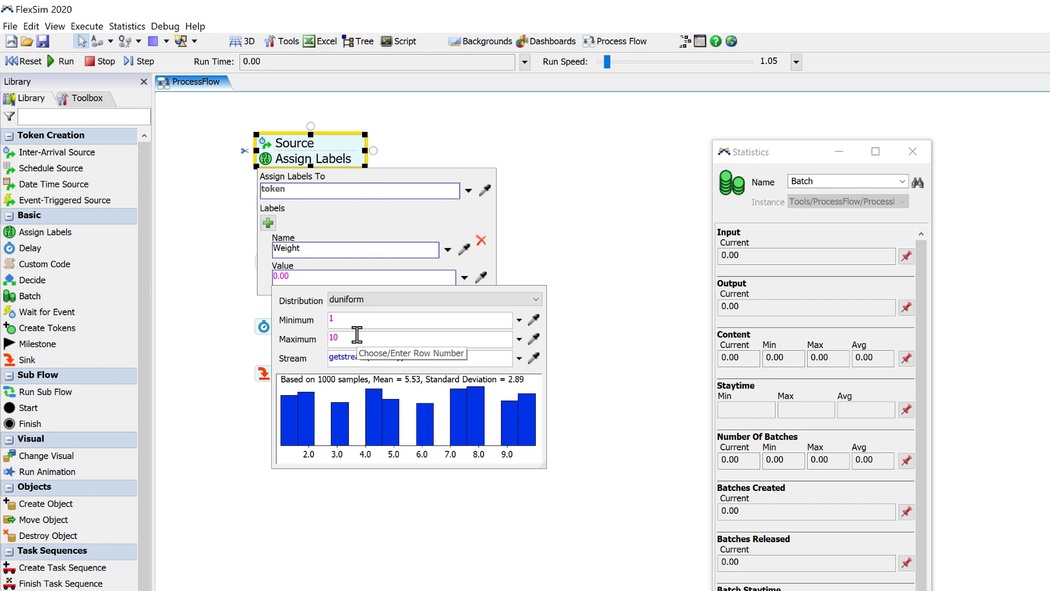
pyautogui.click(205, 299)
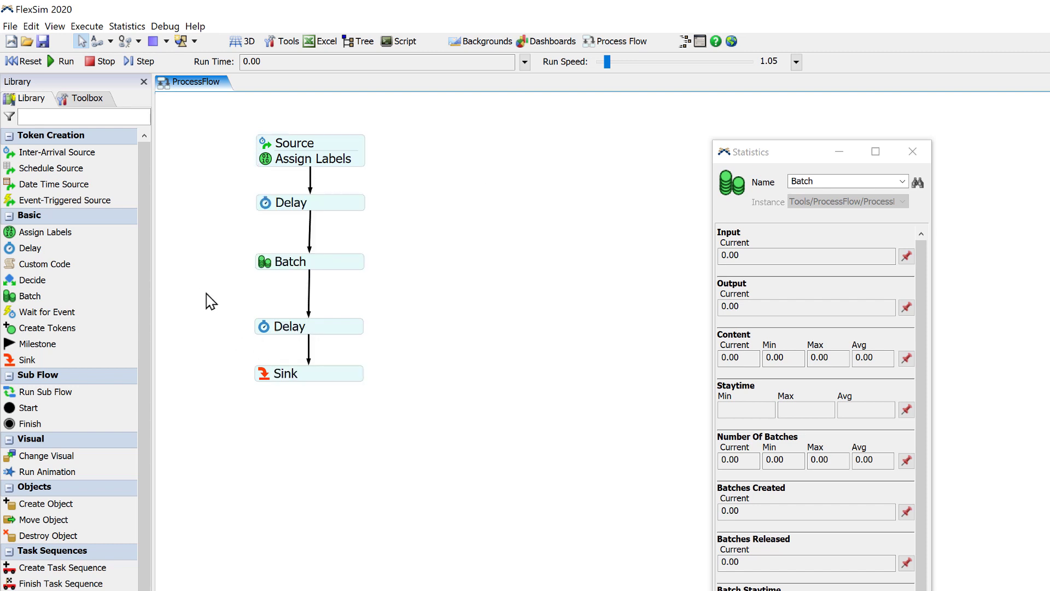
# Step: Set the Batch activity's quantifier to the token label Weight and its batch quantity to 20
pyautogui.click(268, 268)
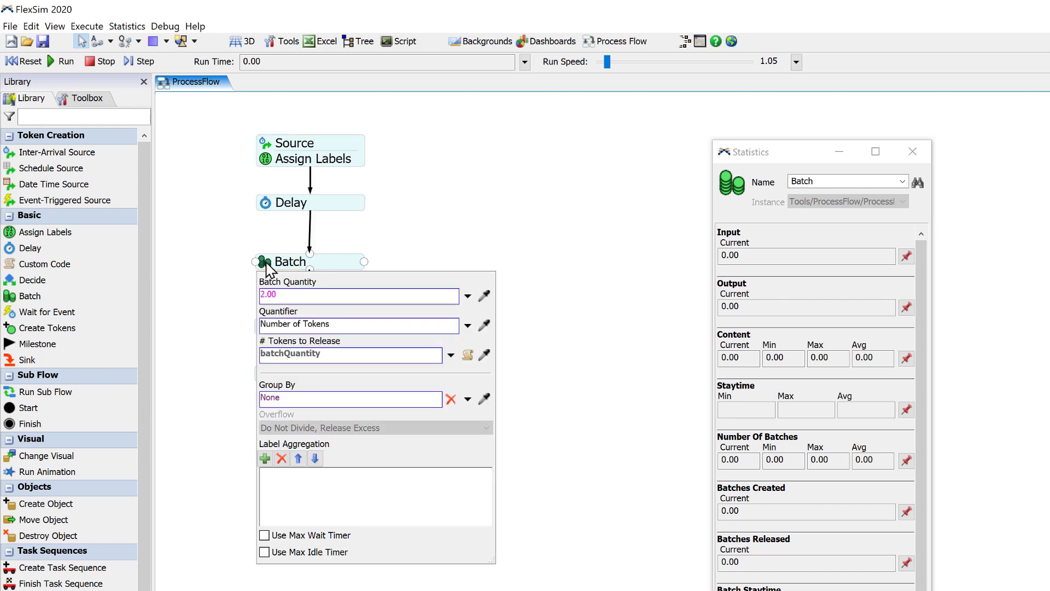
pyautogui.click(467, 326)
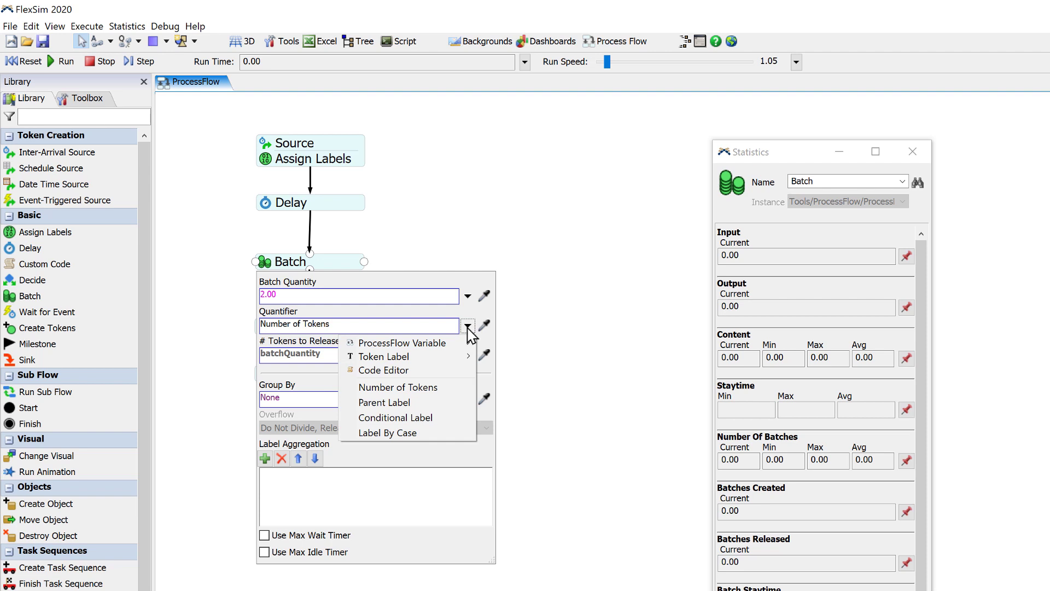
pyautogui.moveTo(469, 357)
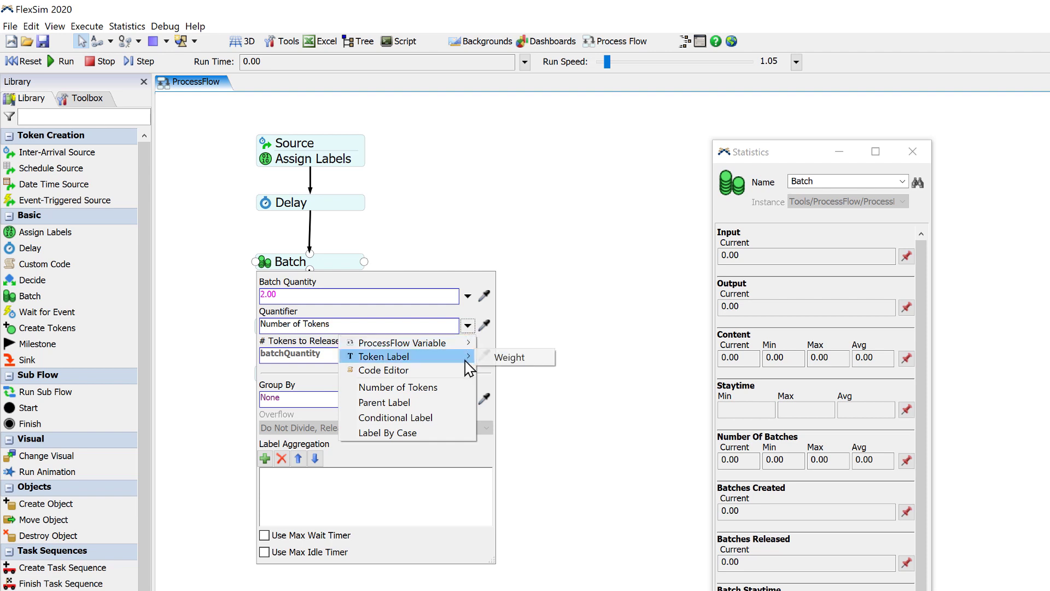
pyautogui.click(532, 360)
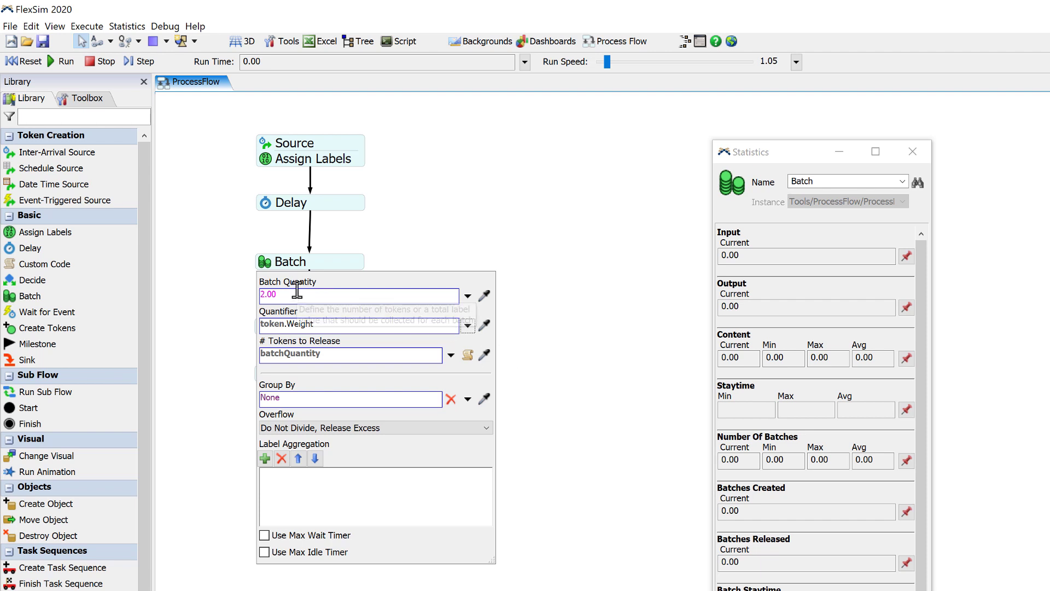
pyautogui.moveTo(300, 294); pyautogui.dragTo(248, 291)
pyautogui.write('20')
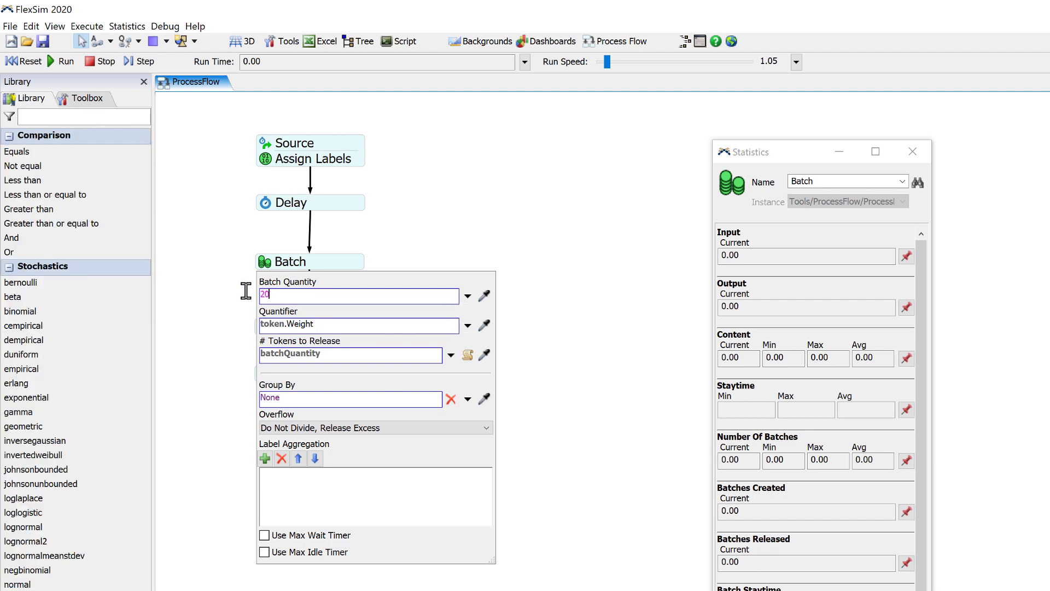
pyautogui.click(206, 303)
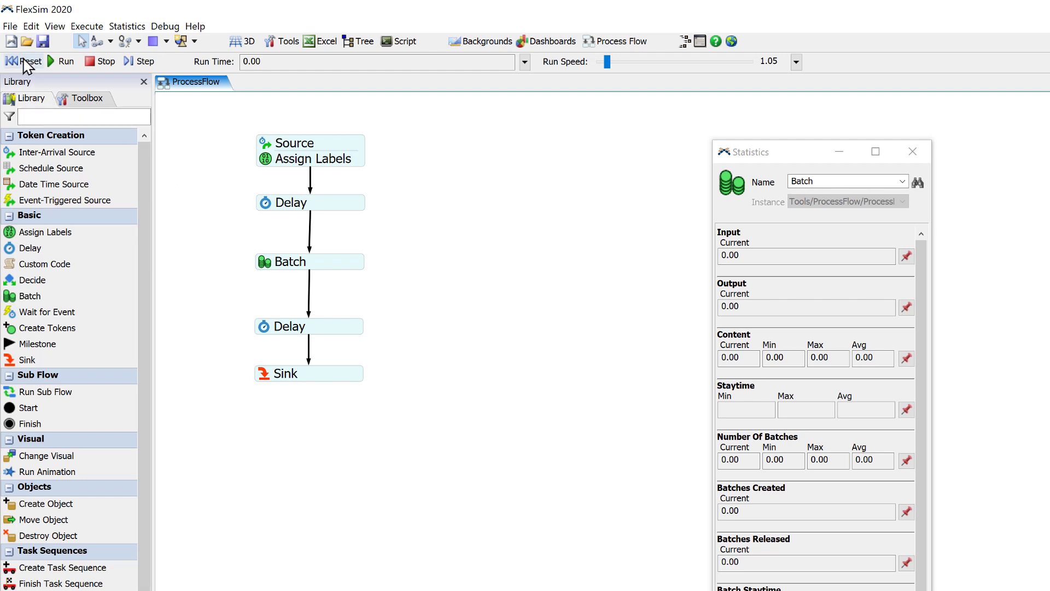
# Step: Set the Batch activity's number of tokens to release to 1
pyautogui.doubleClick(266, 268)
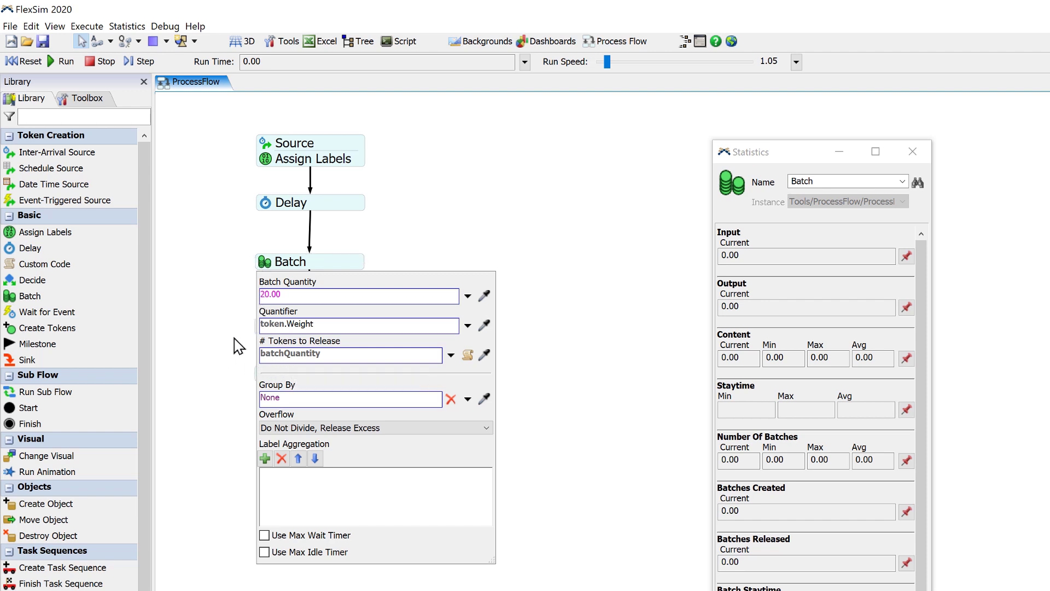
pyautogui.click(411, 356)
pyautogui.hotkey('ctrl', 'a')
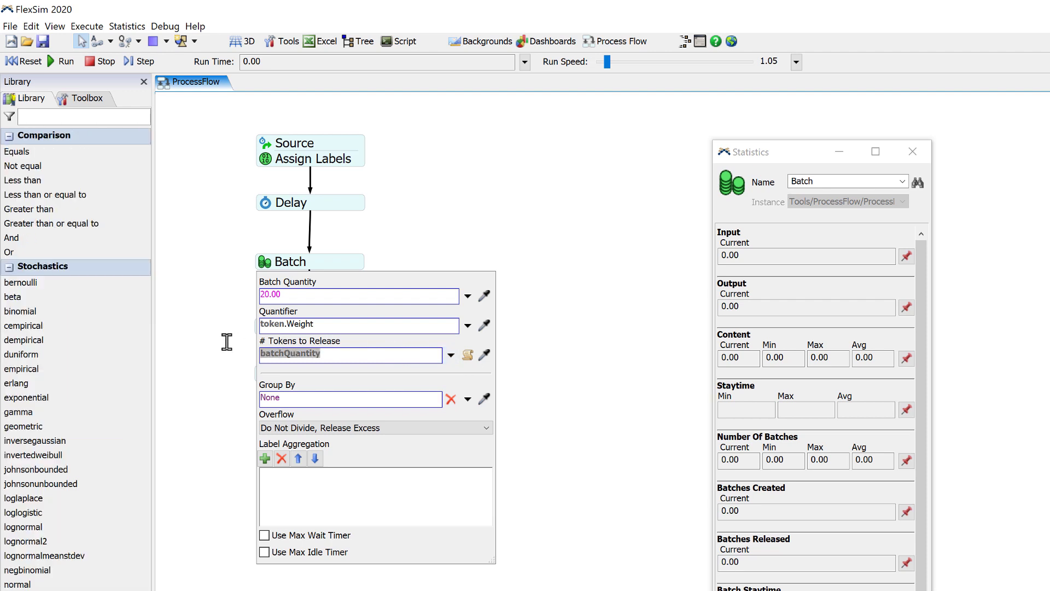
pyautogui.write('1')
pyautogui.click(223, 313)
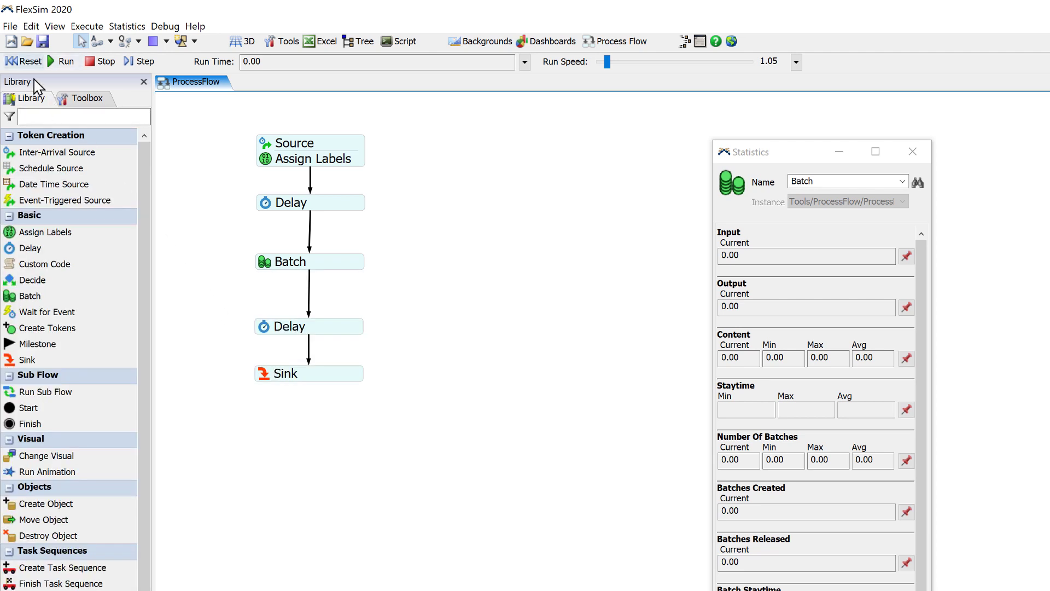
# Step: Reset and run the model, pausing to inspect the token in the first Delay before continuing the run
pyautogui.click(24, 60)
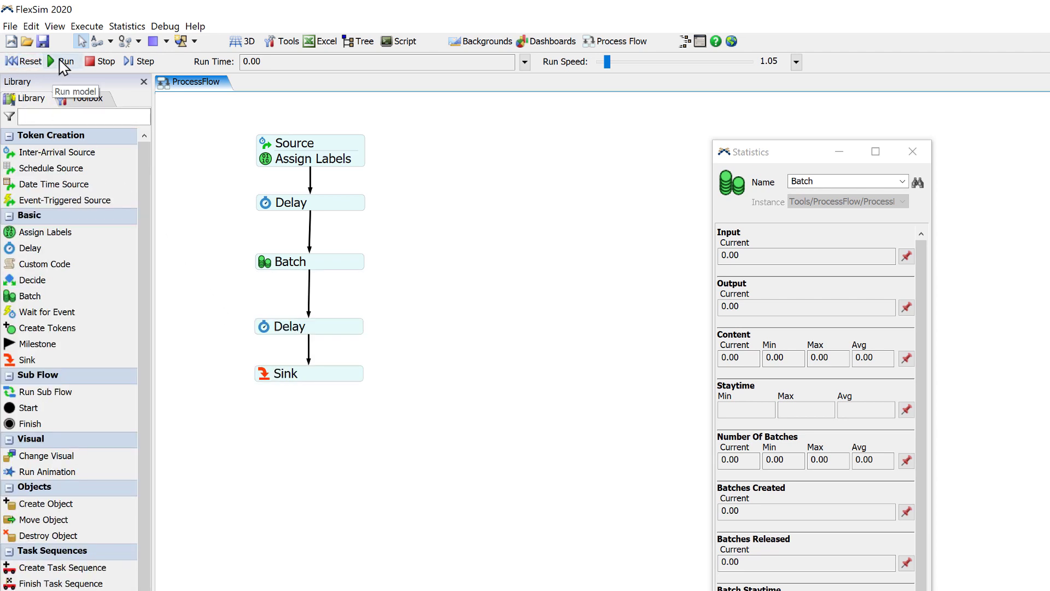
pyautogui.click(64, 64)
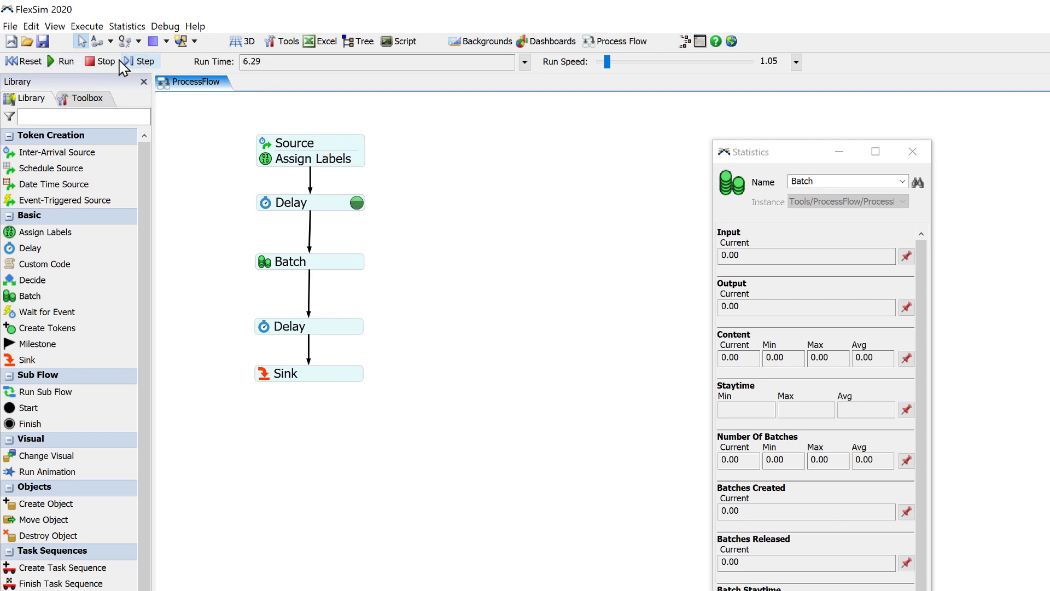
pyautogui.click(99, 63)
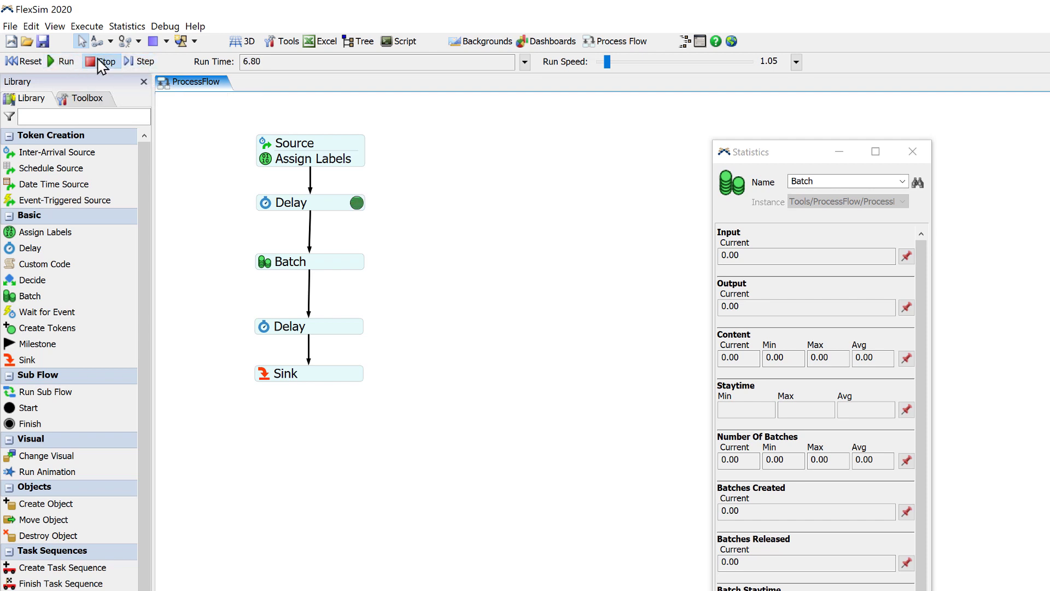
pyautogui.click(356, 206)
pyautogui.click(63, 62)
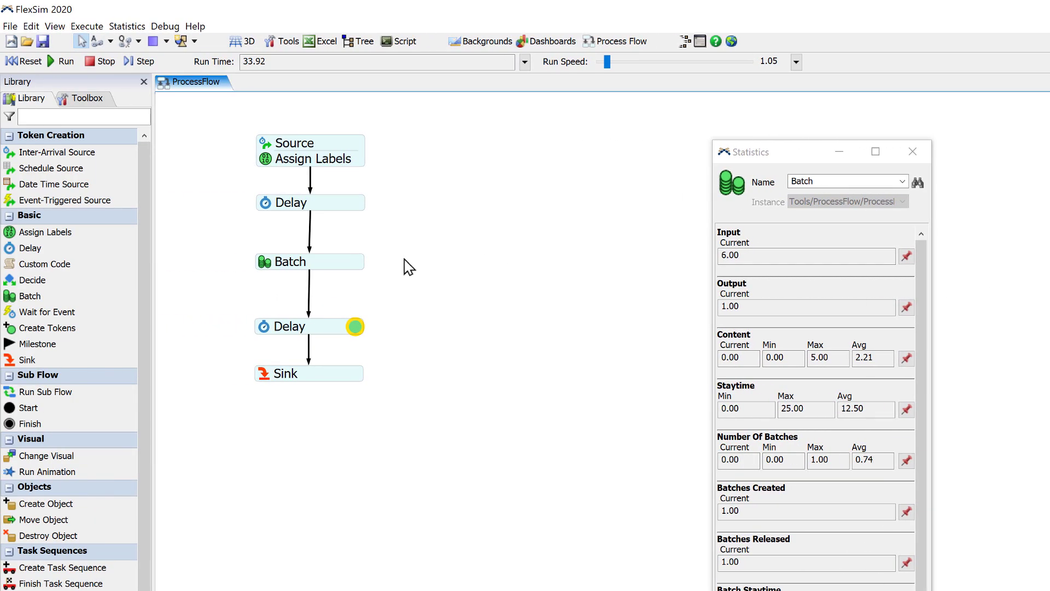
# Step: Set the Batch activity's overflow handling to Destroy Excess Quantity
pyautogui.click(267, 267)
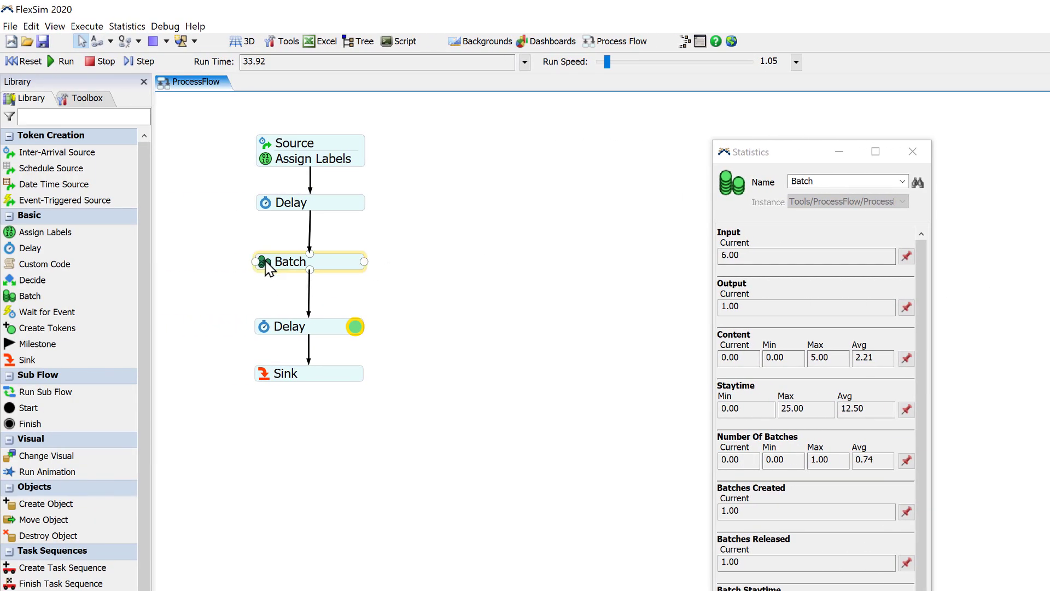
pyautogui.doubleClick(267, 267)
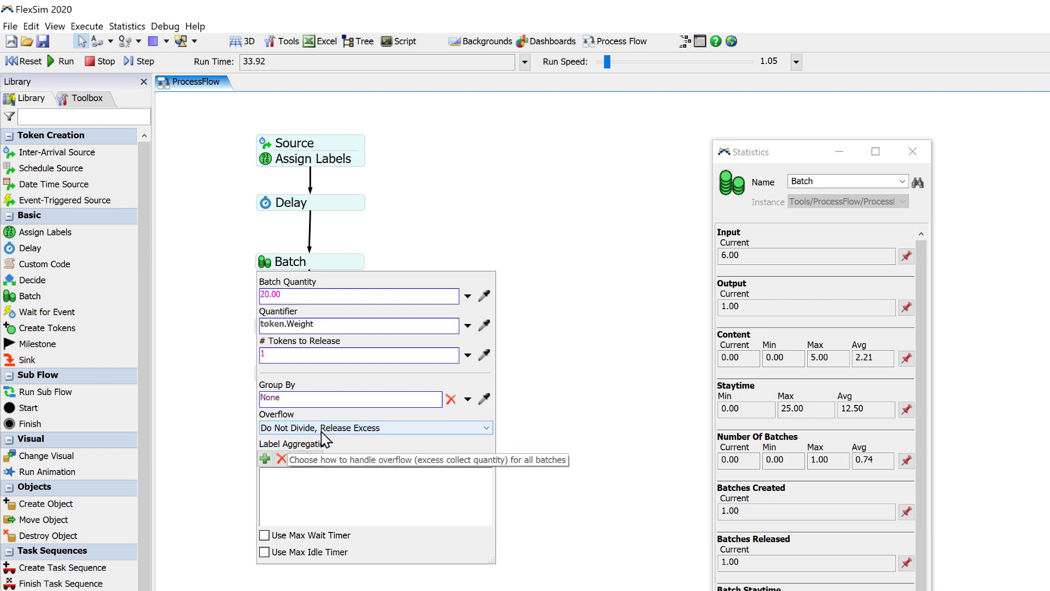
pyautogui.click(407, 429)
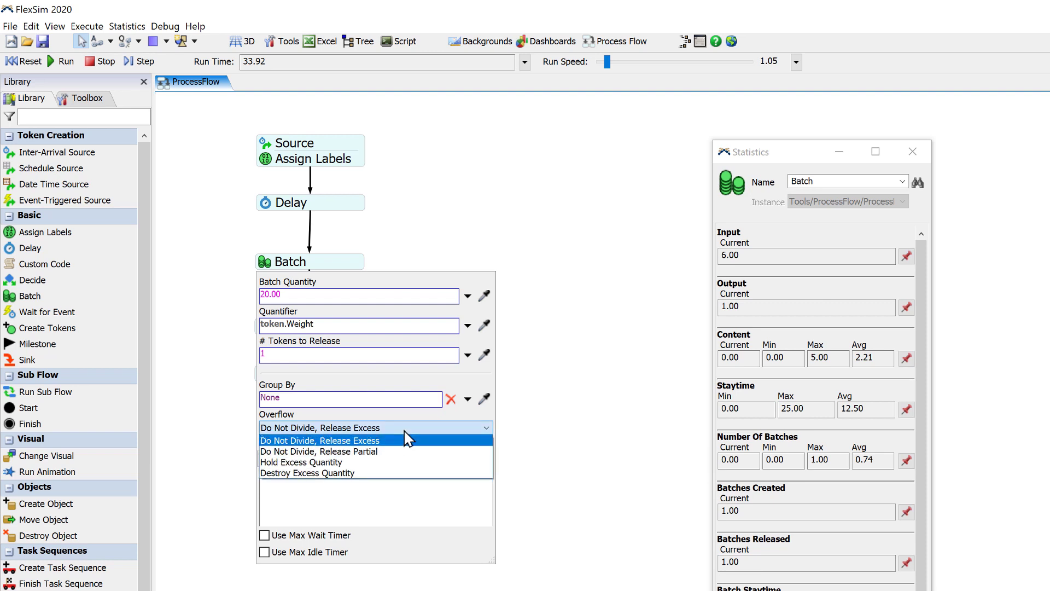
pyautogui.click(355, 474)
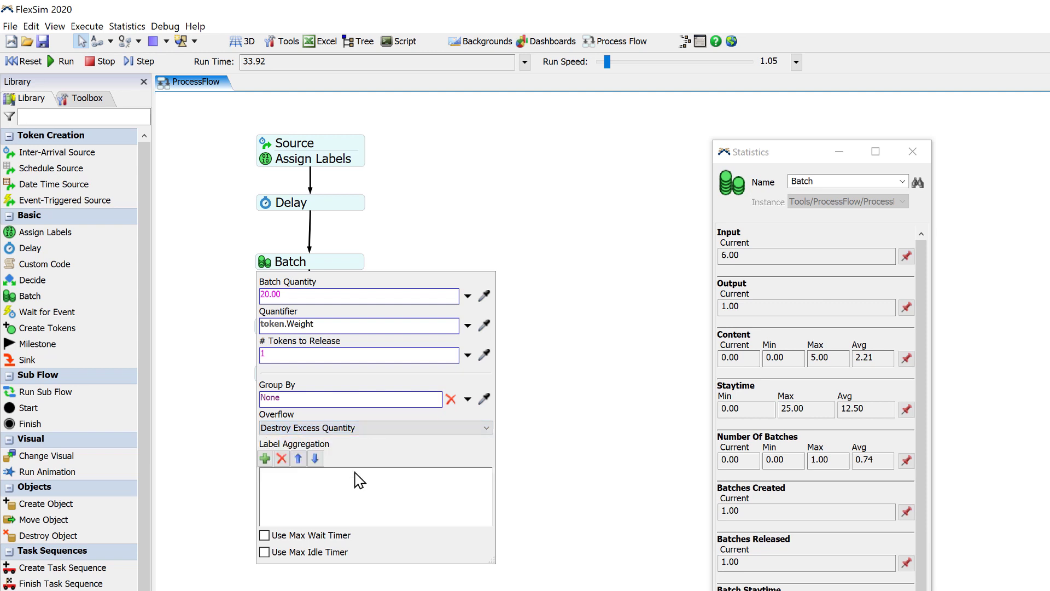
# Step: Add a label aggregation to the Batch from label Weight to label Weight, using SUM
pyautogui.click(265, 459)
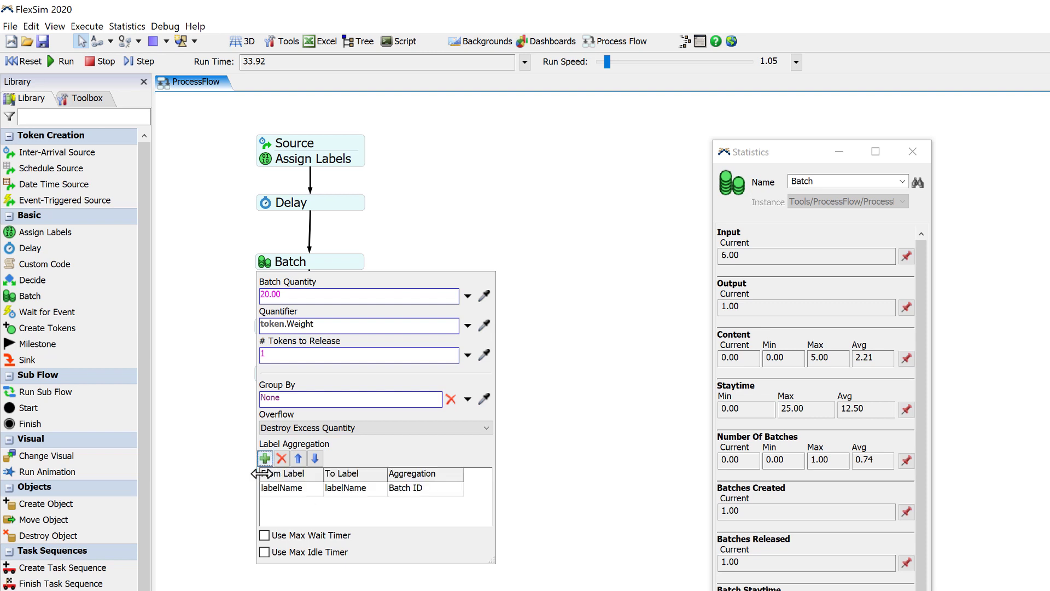
pyautogui.click(291, 488)
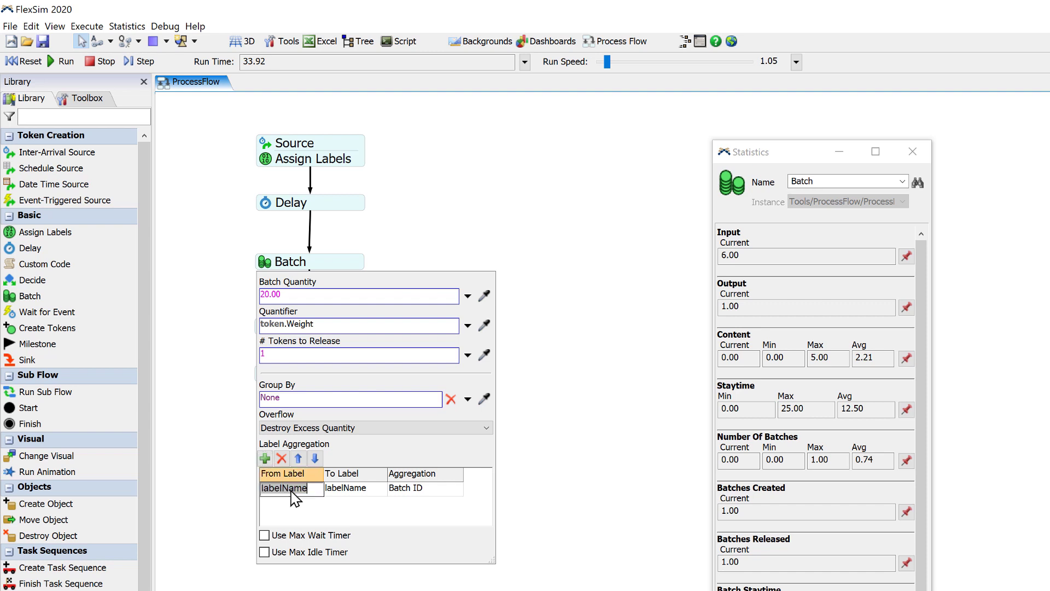
pyautogui.write('Weight')
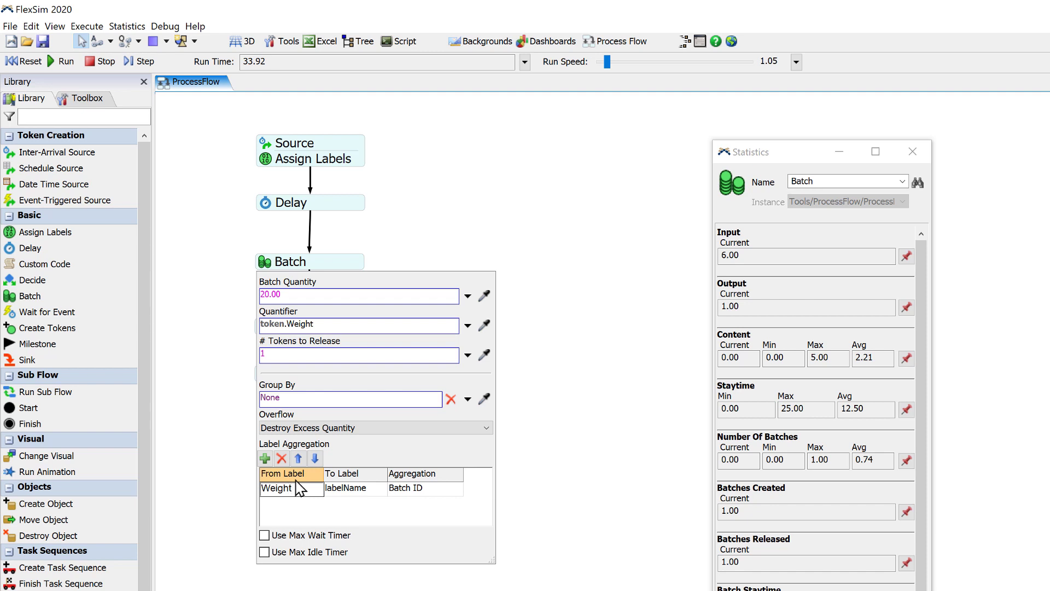
pyautogui.click(353, 489)
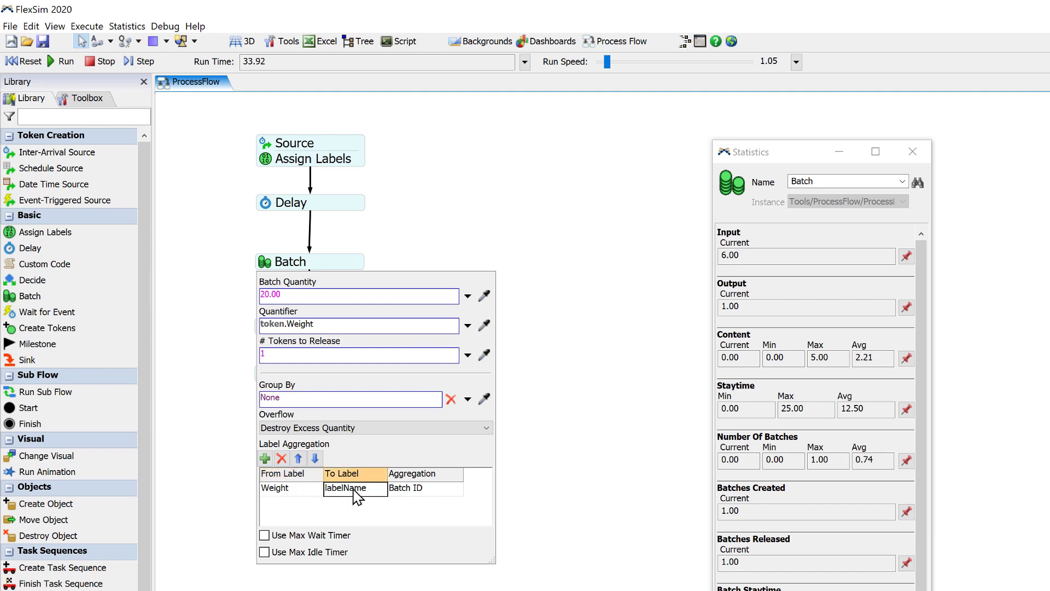
pyautogui.click(354, 488)
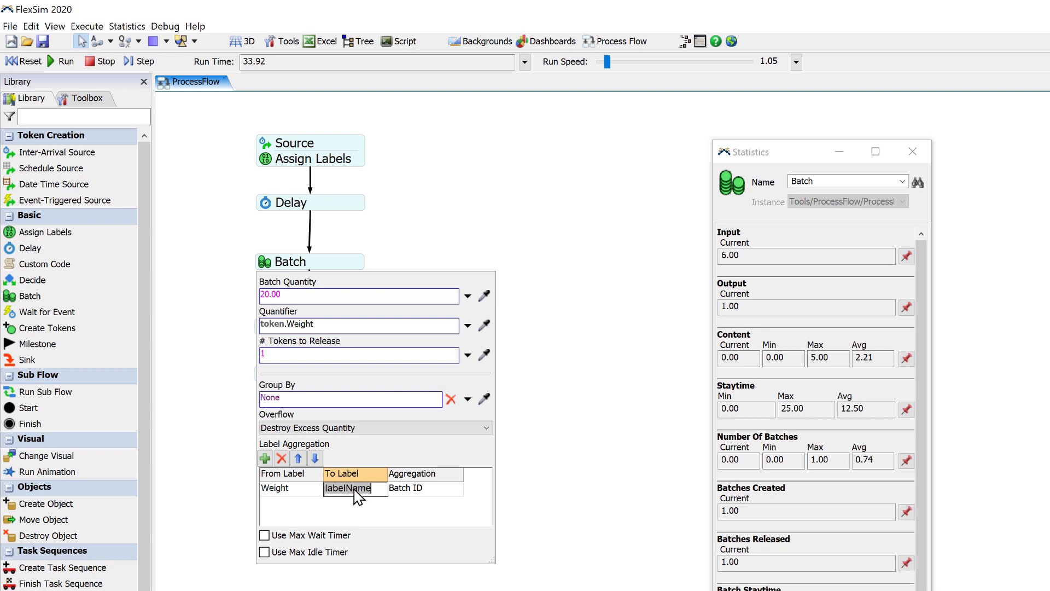
pyautogui.write('Weight')
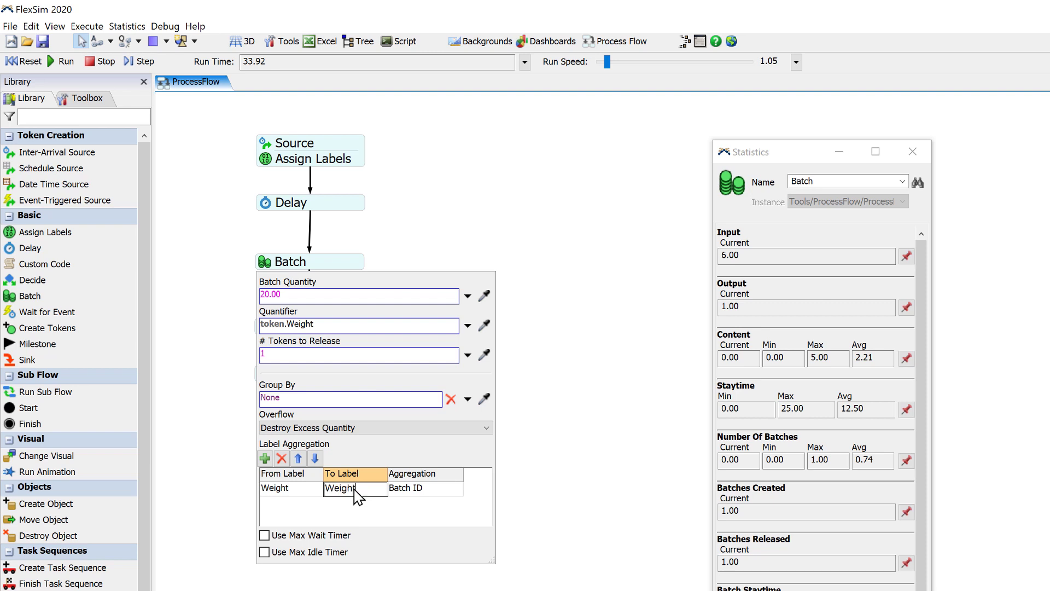
pyautogui.click(411, 488)
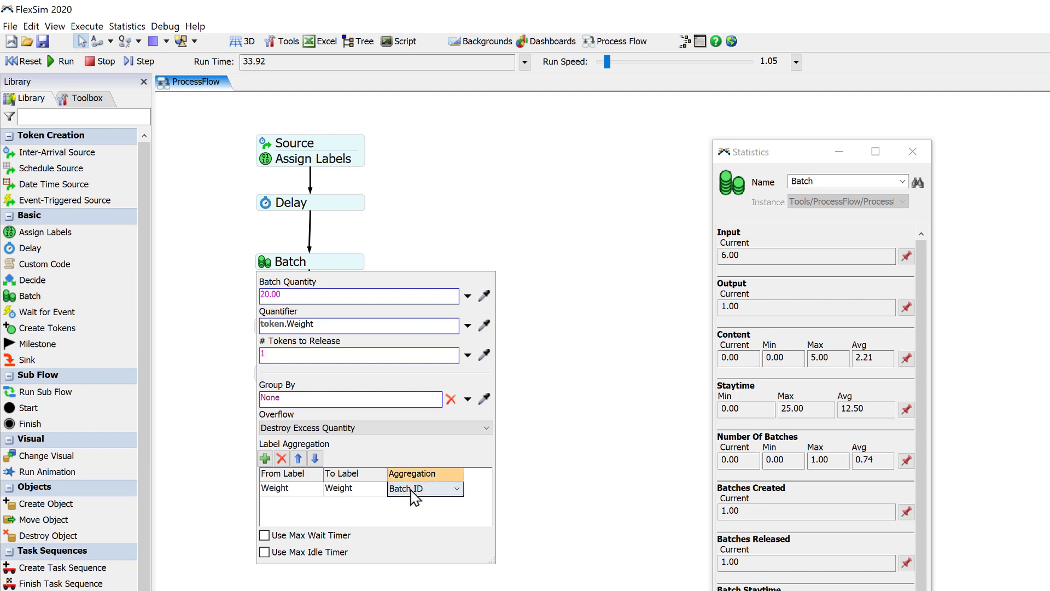
pyautogui.click(458, 490)
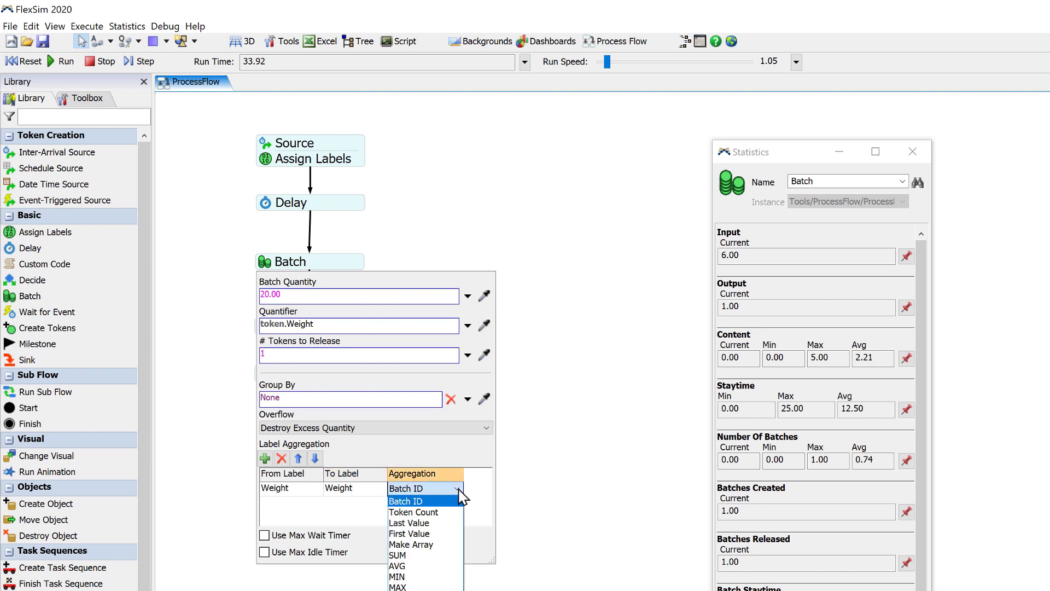
pyautogui.click(445, 561)
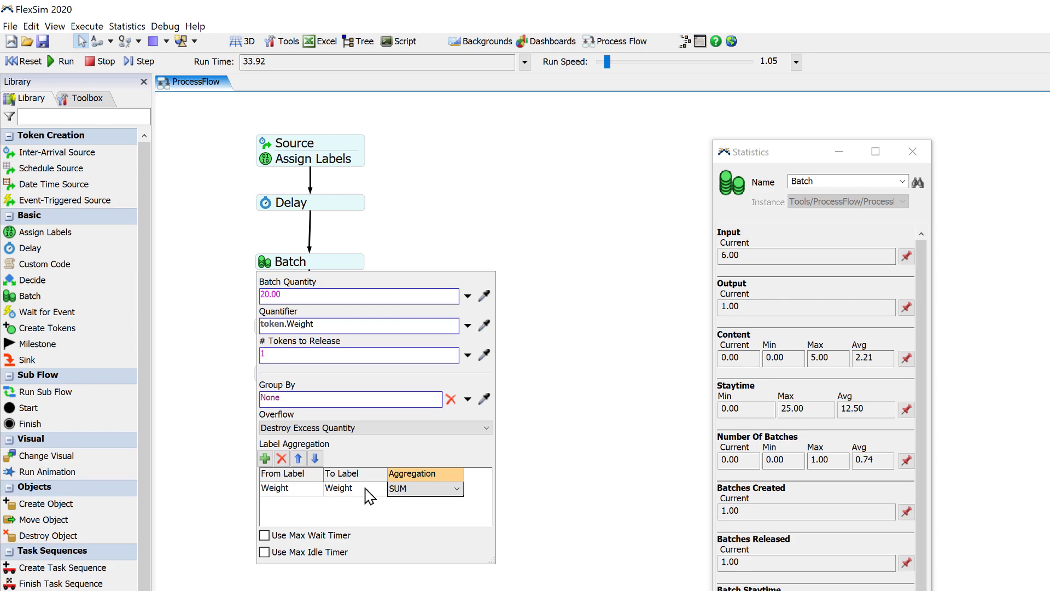
pyautogui.click(275, 349)
pyautogui.click(203, 290)
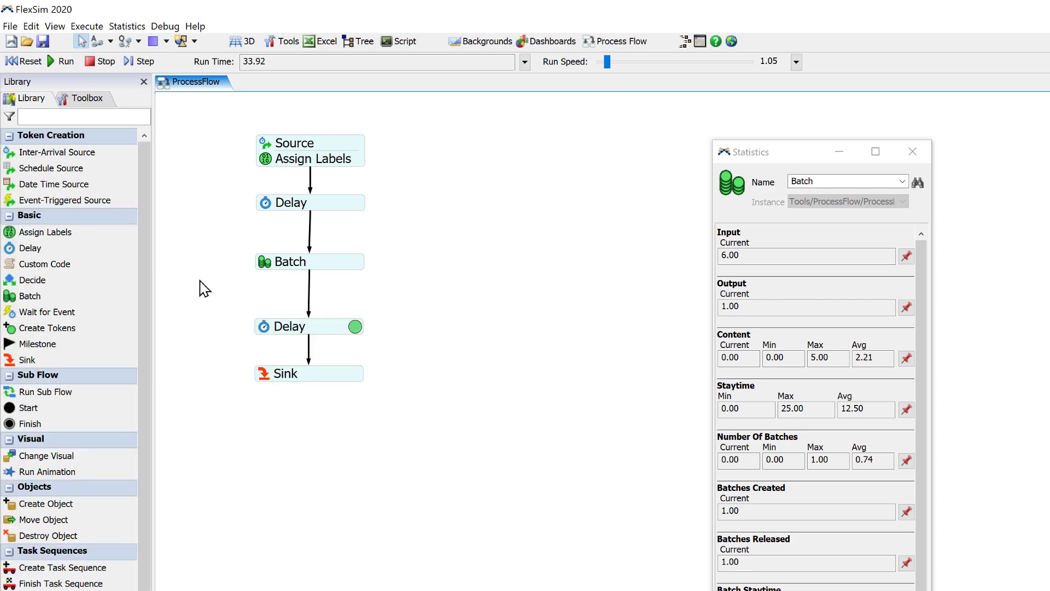
# Step: Reset, run and step the model, stopping to inspect tokens in the first Delay as the Batch fills by weight
pyautogui.click(25, 61)
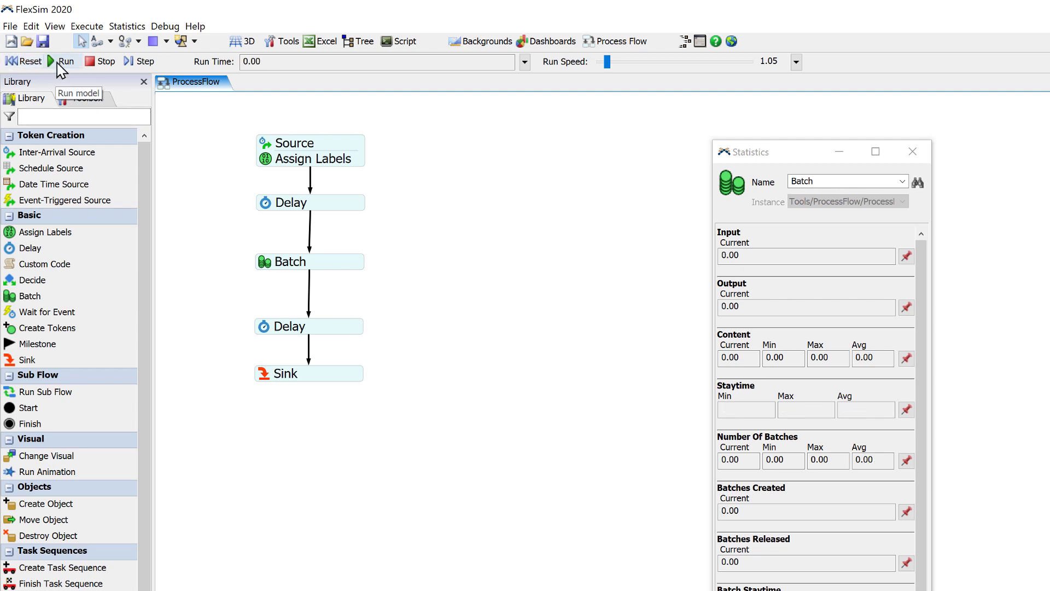
pyautogui.click(63, 61)
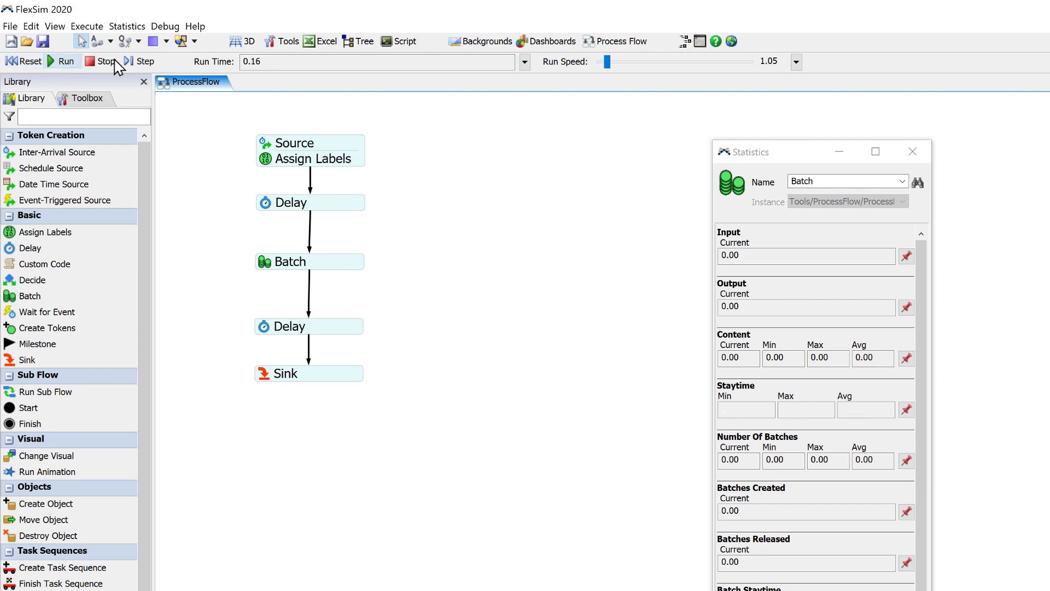
pyautogui.click(146, 65)
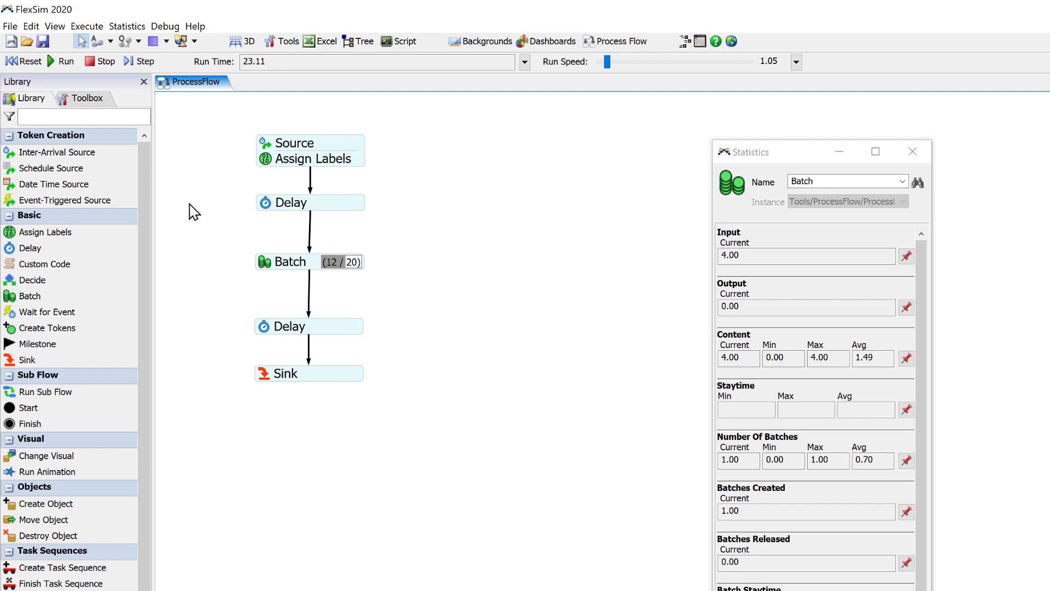
pyautogui.click(98, 62)
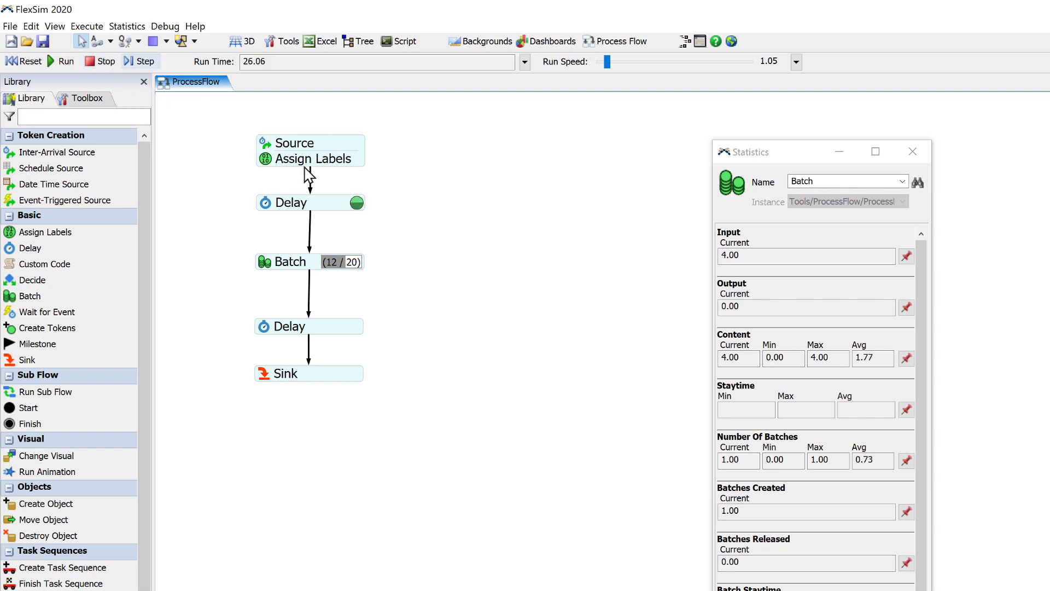
pyautogui.click(357, 203)
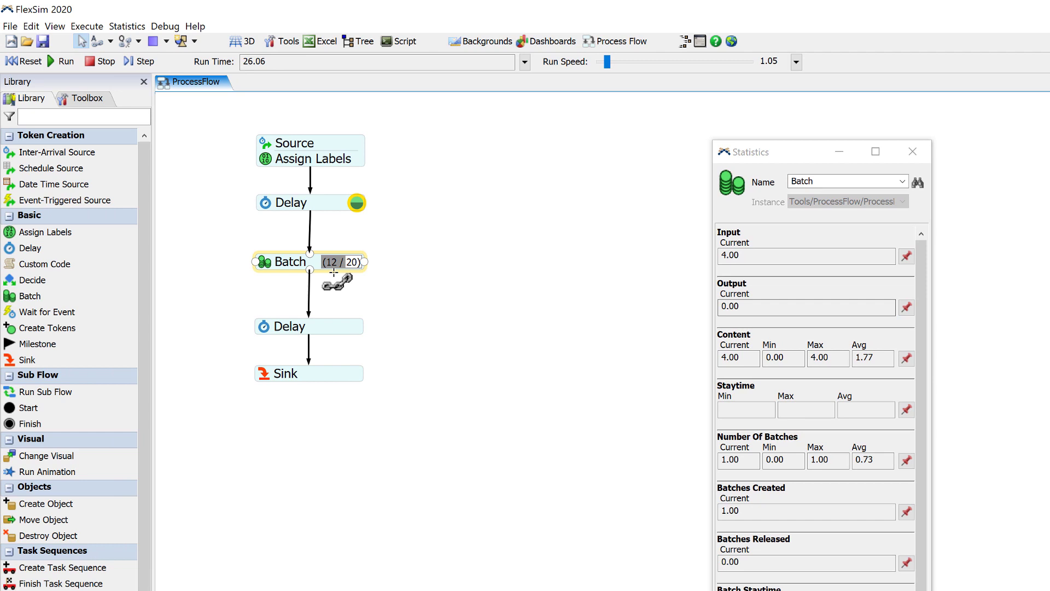
pyautogui.click(61, 65)
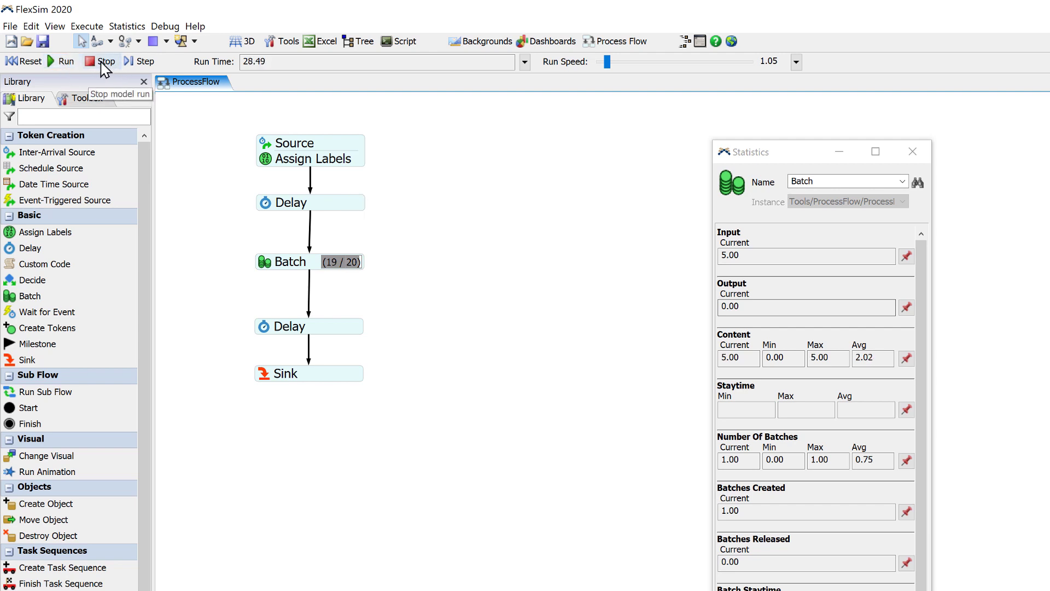
pyautogui.click(106, 62)
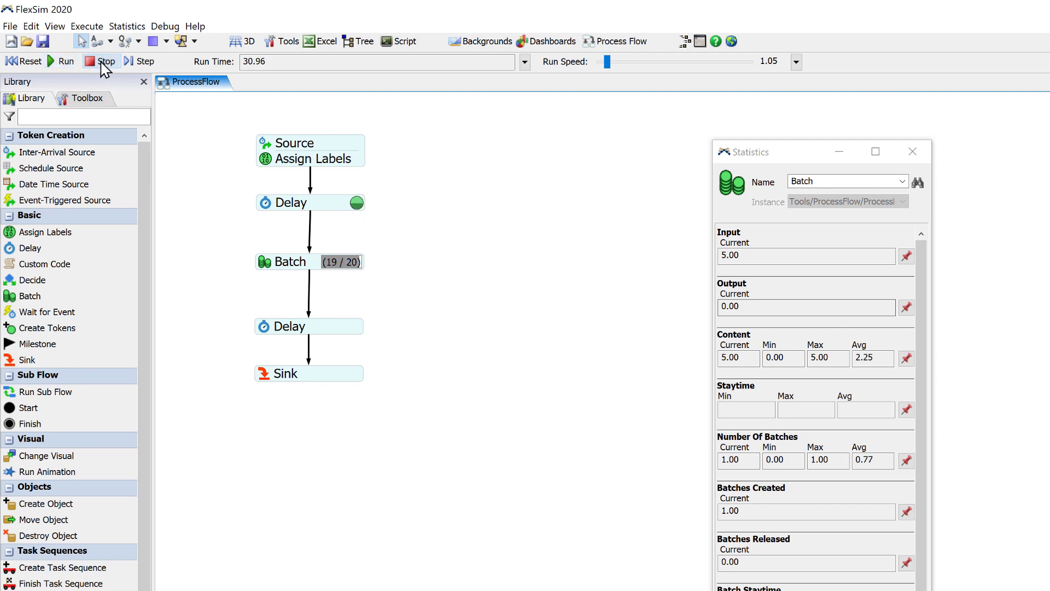
pyautogui.click(356, 205)
# Step: Review the Batch activity's overflow options and Weight label aggregation, keeping Destroy Excess Quantity selected
pyautogui.click(268, 272)
pyautogui.doubleClick(266, 269)
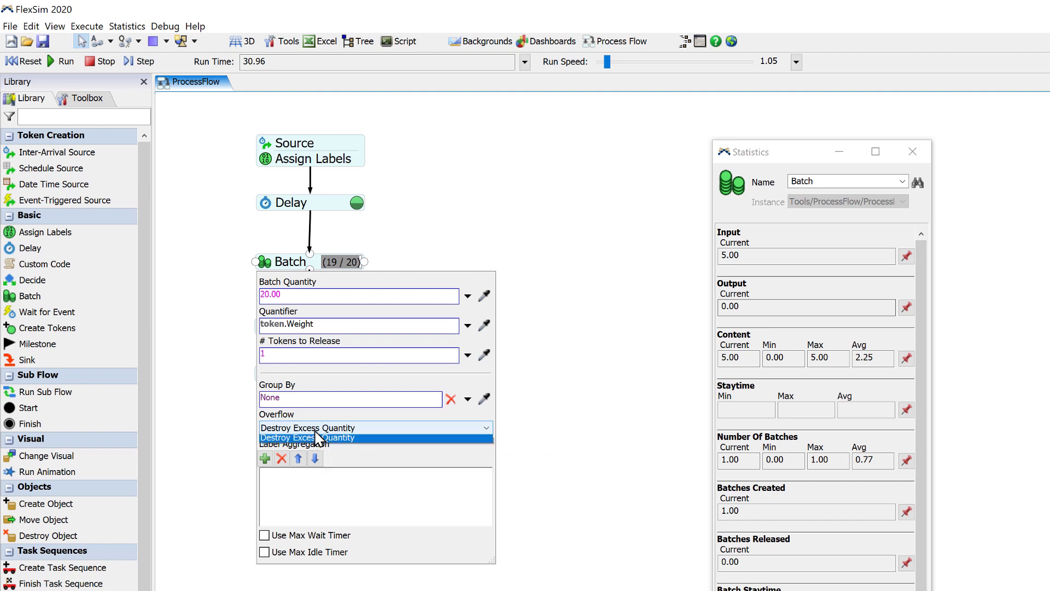
pyautogui.click(316, 431)
pyautogui.click(310, 473)
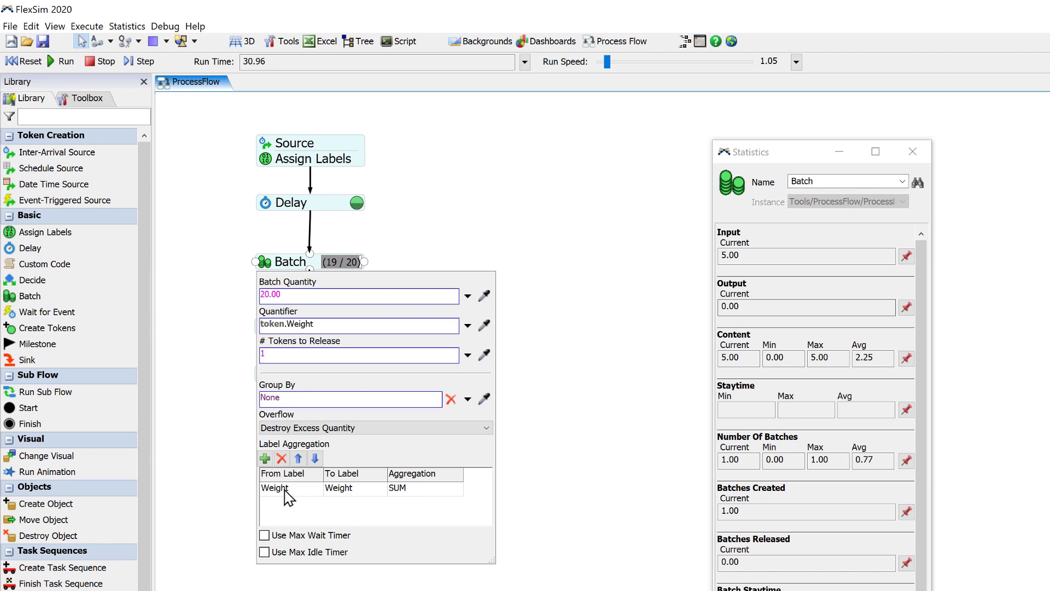
pyautogui.click(196, 240)
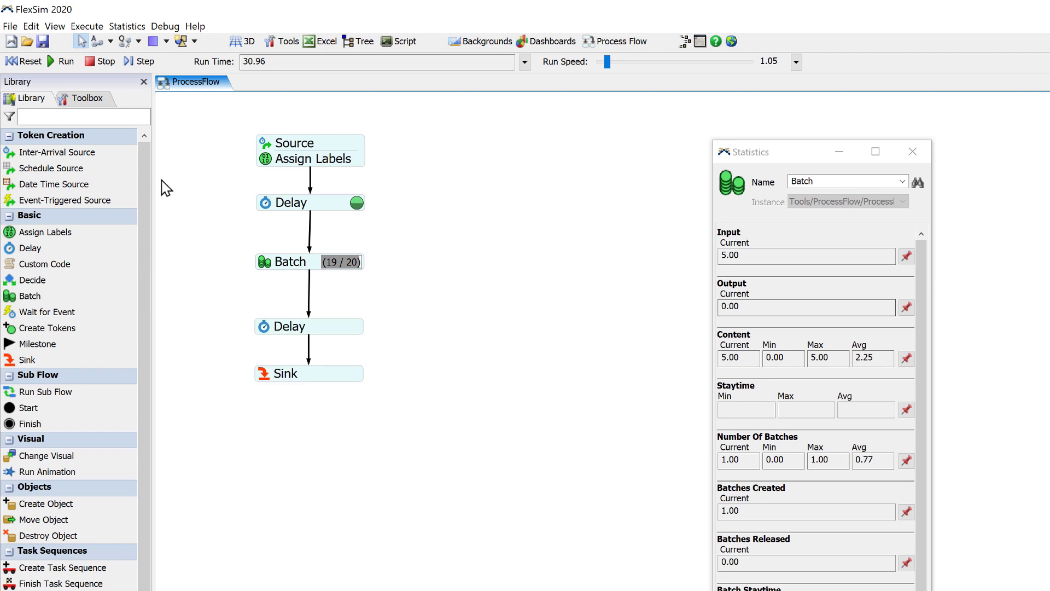
# Step: Continue the run until the Batch releases a token, and inspect that token's Weight label in the second Delay
pyautogui.click(75, 63)
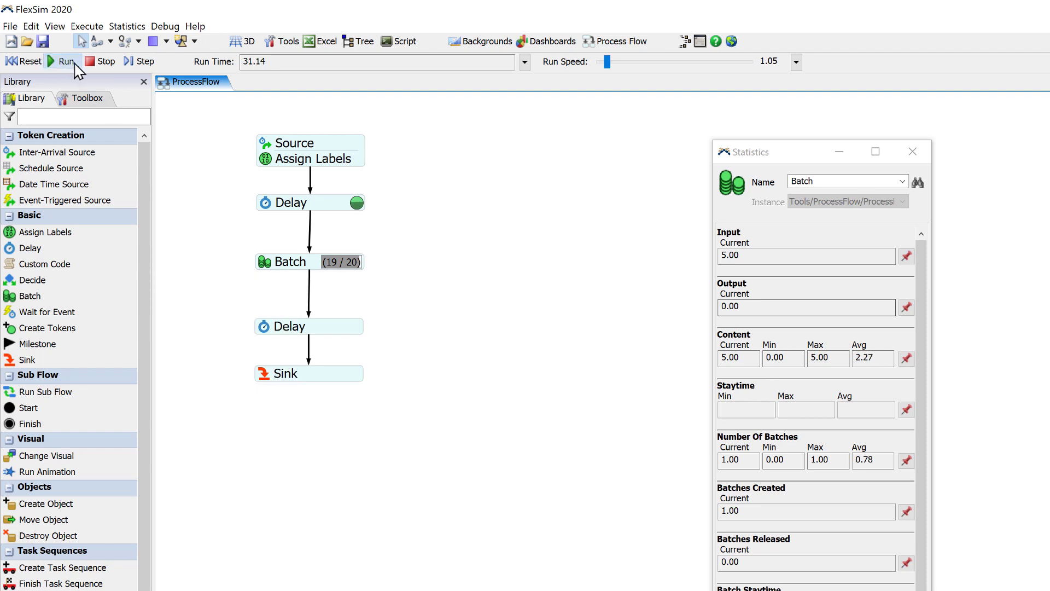
pyautogui.click(105, 62)
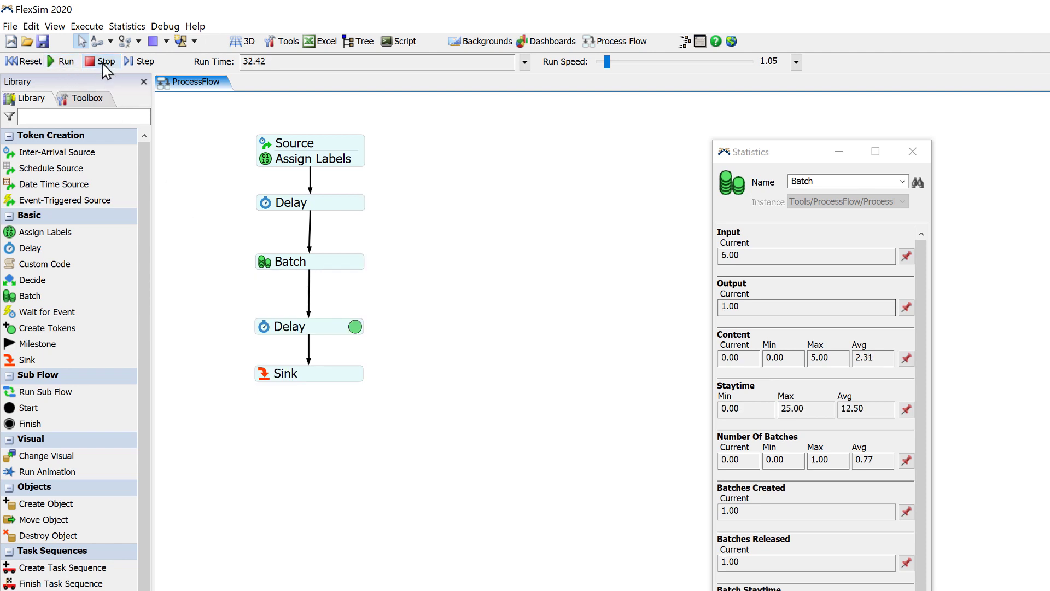
pyautogui.click(356, 327)
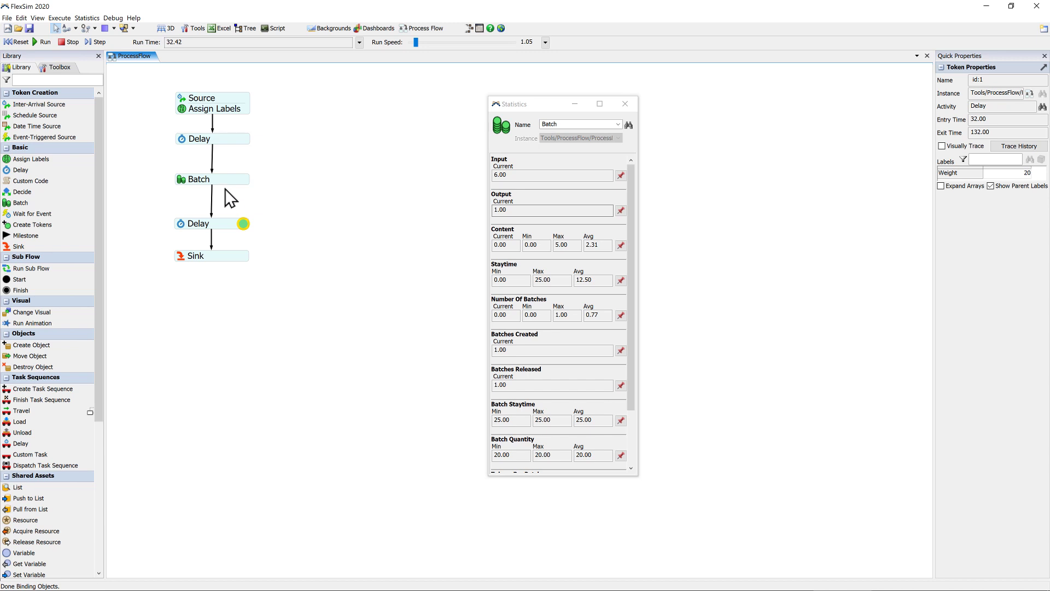
# Step: Reset the model and set the Batch activity's overflow handling to Do Not Divide, Release Excess
pyautogui.click(21, 41)
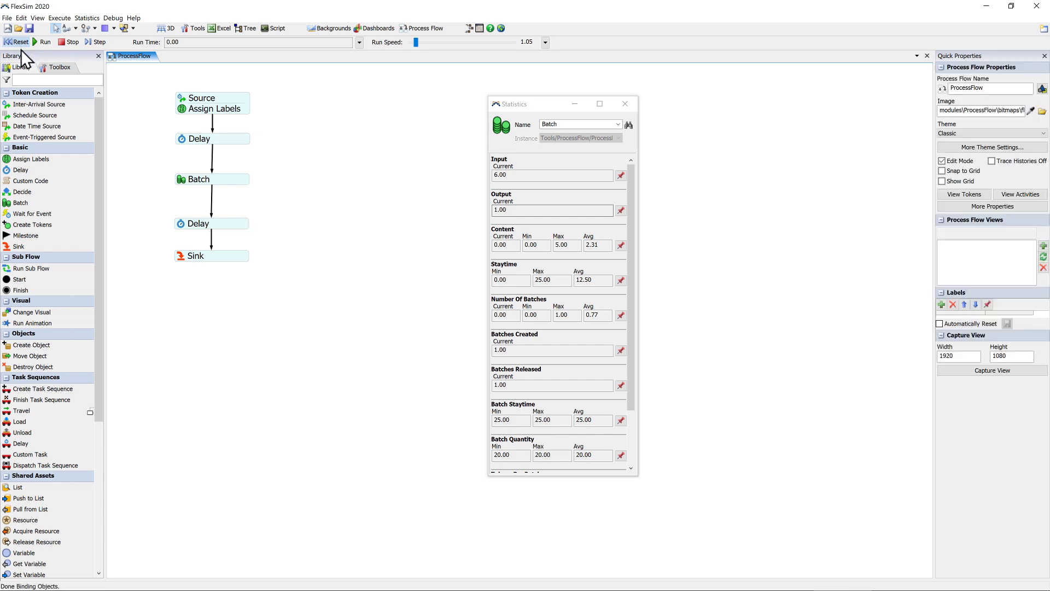
pyautogui.doubleClick(182, 180)
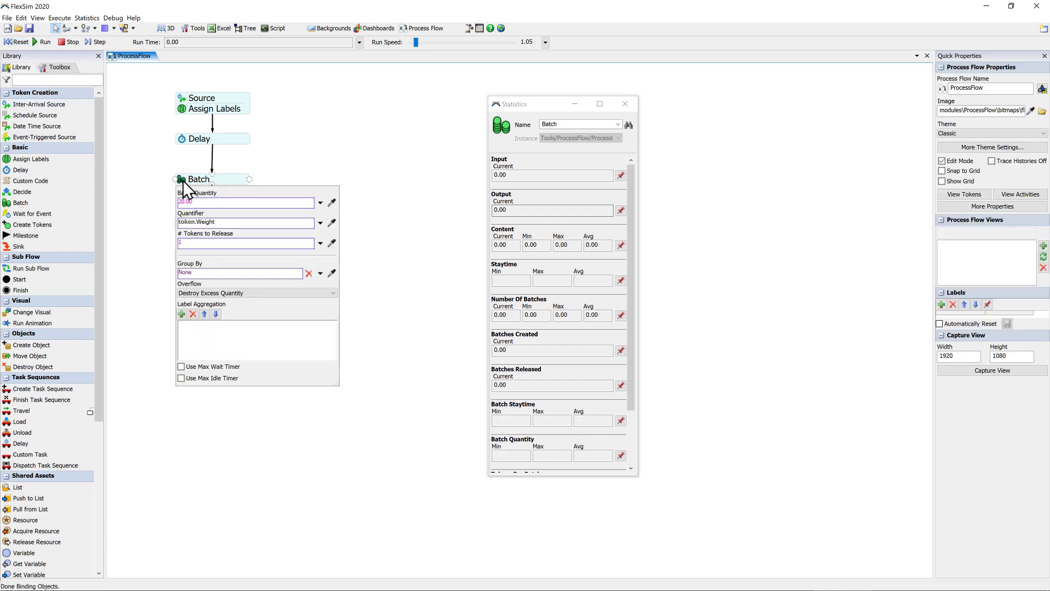
pyautogui.click(207, 292)
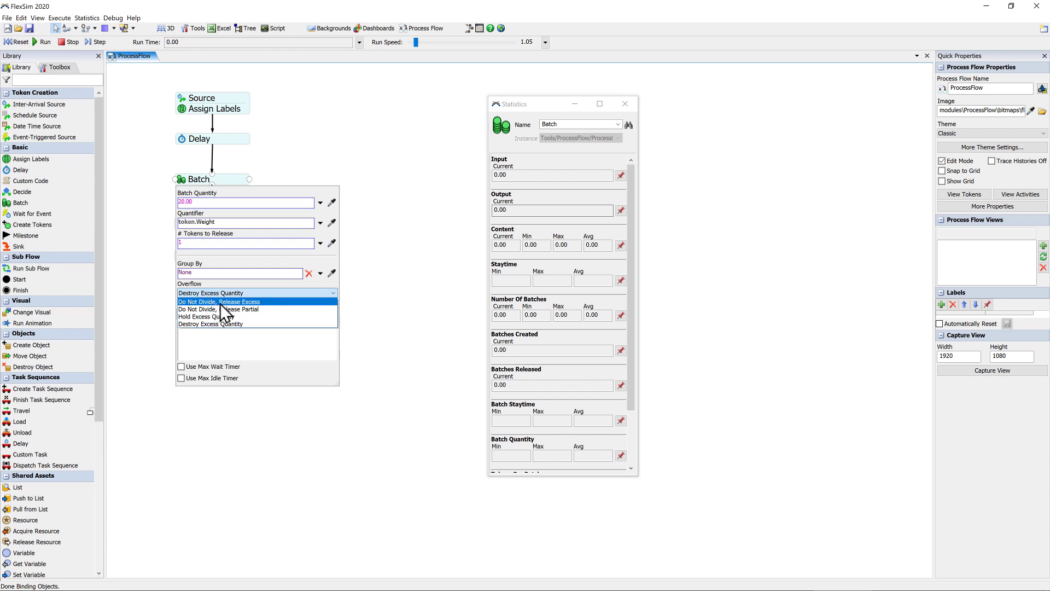
pyautogui.click(220, 303)
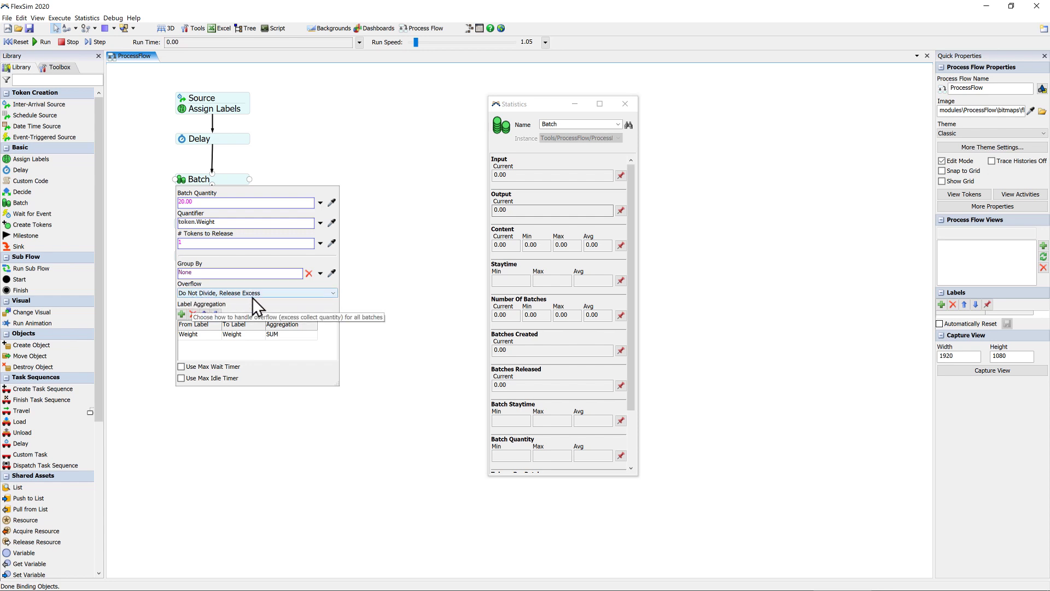
pyautogui.click(141, 133)
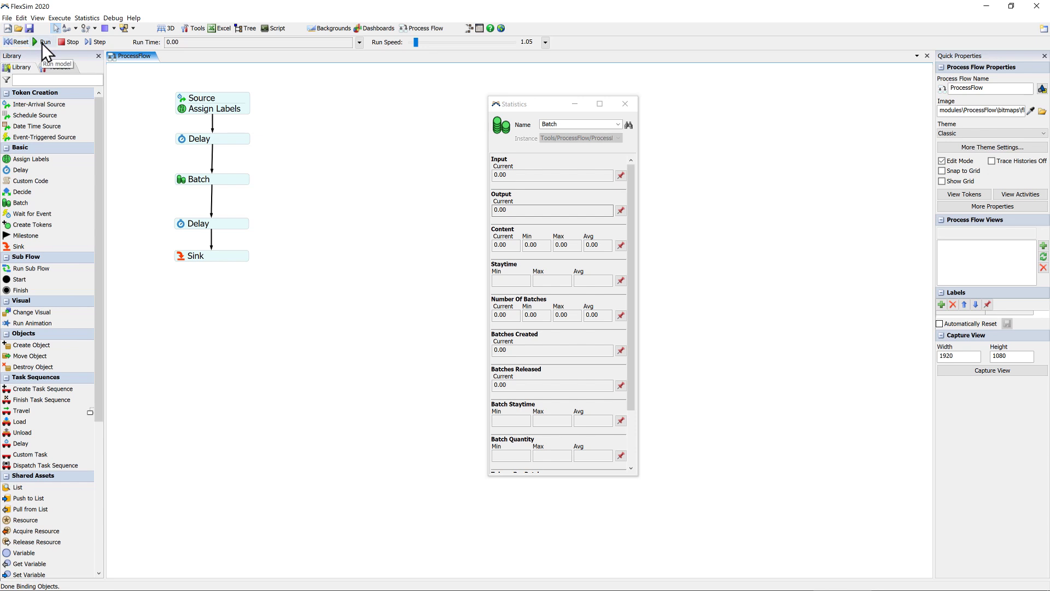
# Step: Run the model with excess released, stop once the Batch releases, and inspect the token in the second Delay
pyautogui.click(96, 45)
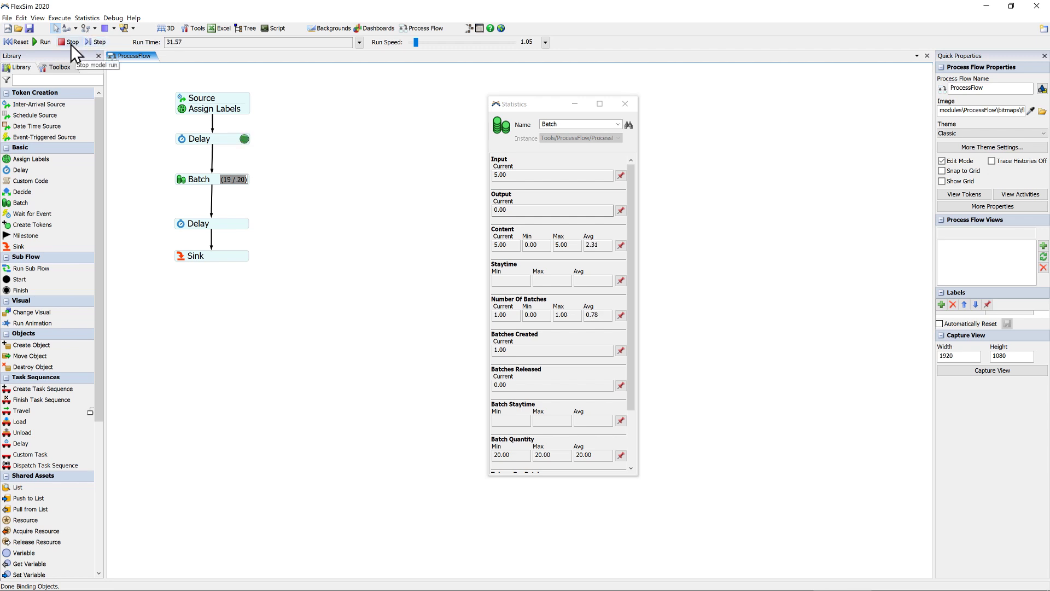
pyautogui.click(71, 43)
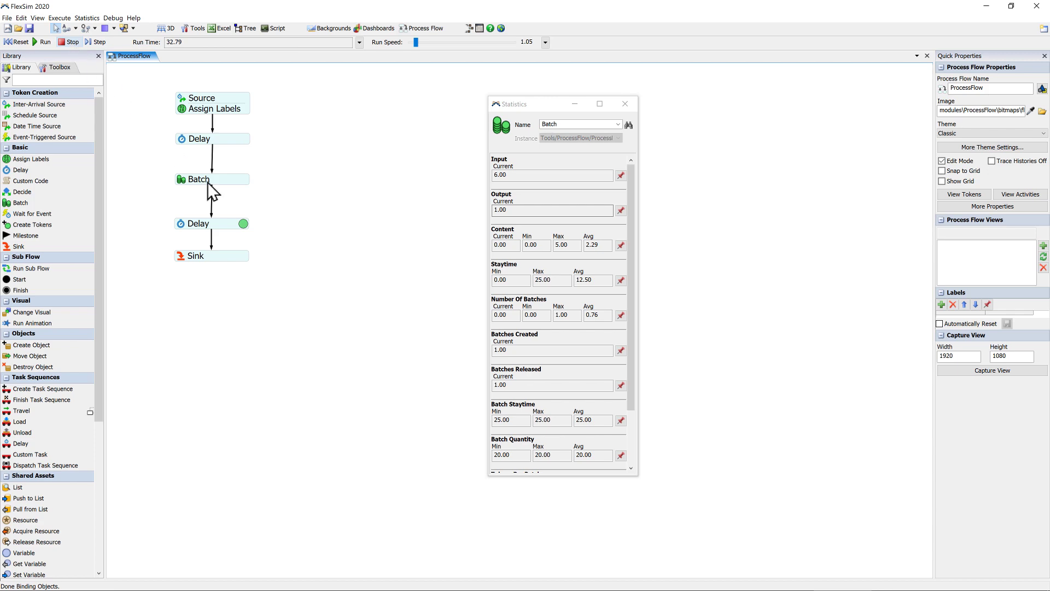
pyautogui.click(243, 224)
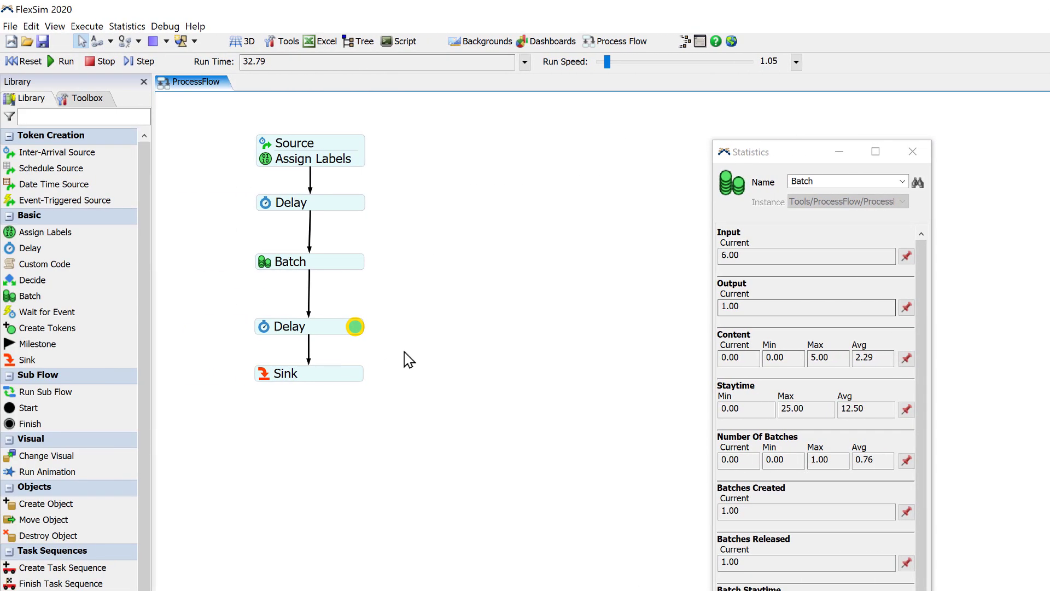
# Step: Reset the model and set the Batch activity's overflow handling to Do Not Divide, Release Partial
pyautogui.click(22, 61)
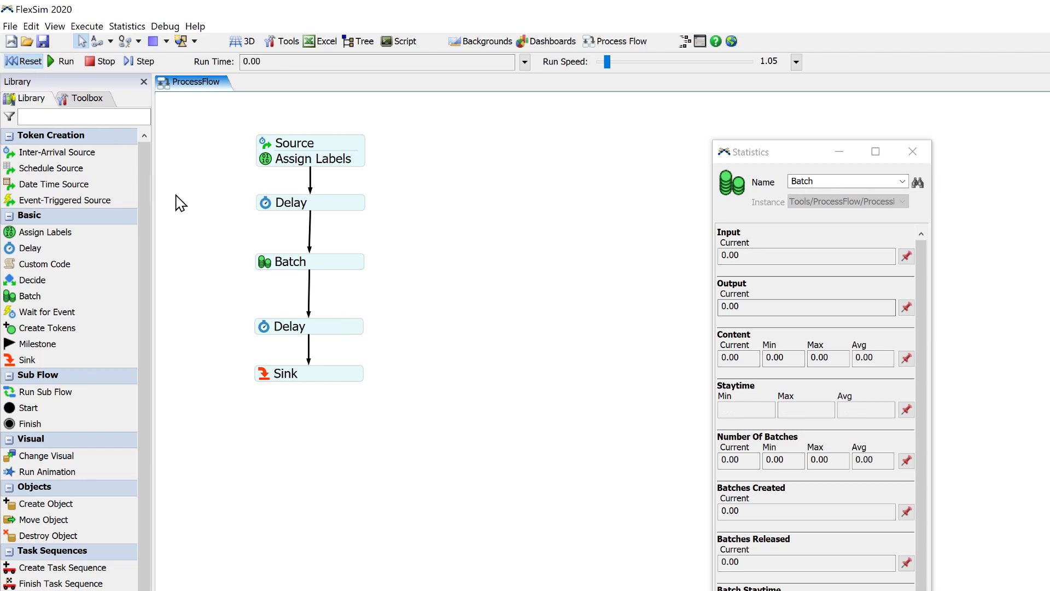
pyautogui.click(276, 267)
pyautogui.doubleClick(268, 265)
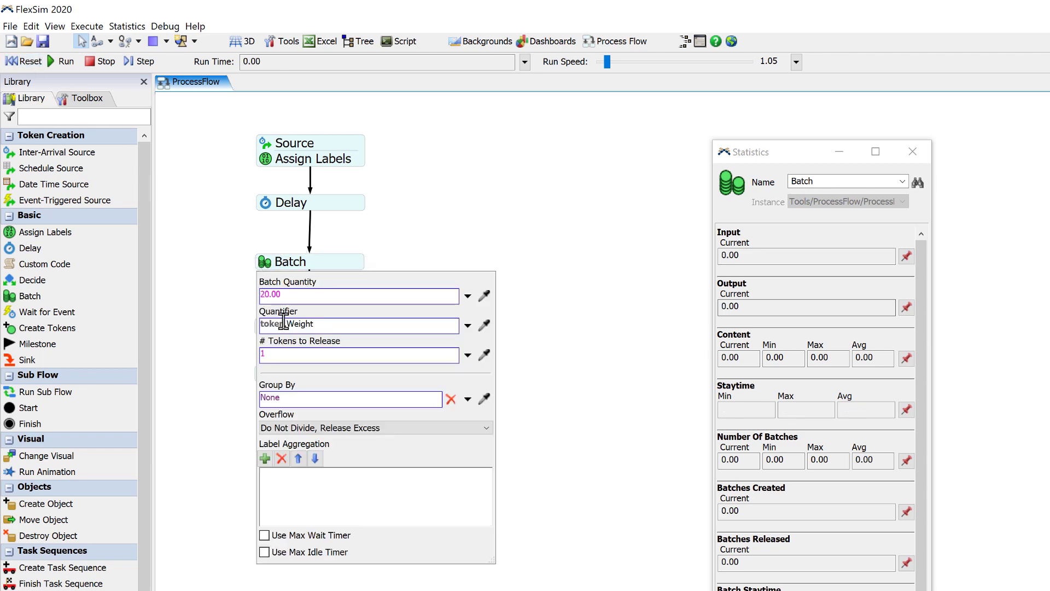
pyautogui.click(388, 432)
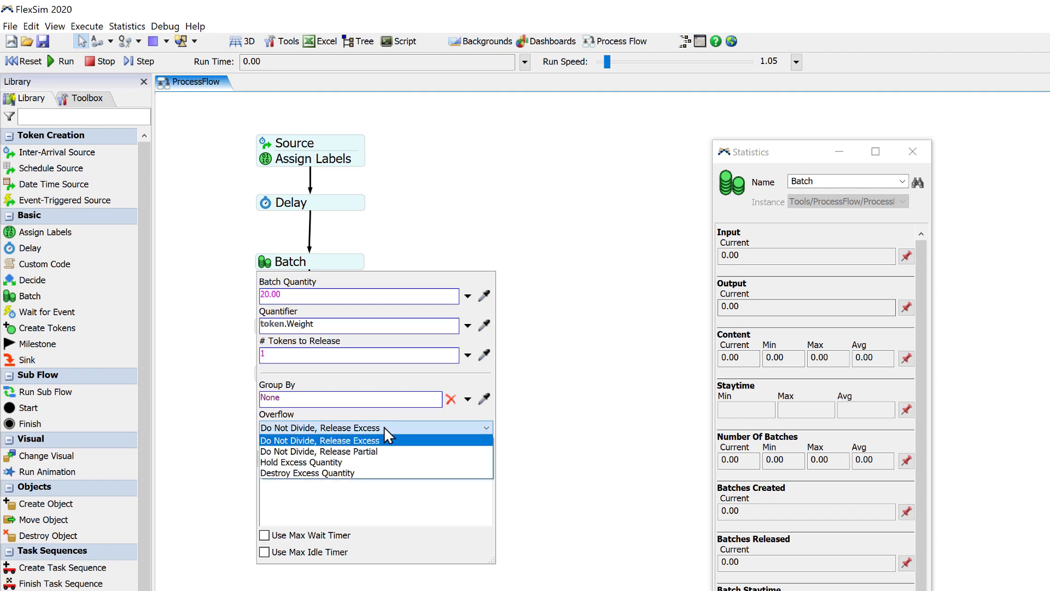
pyautogui.click(342, 454)
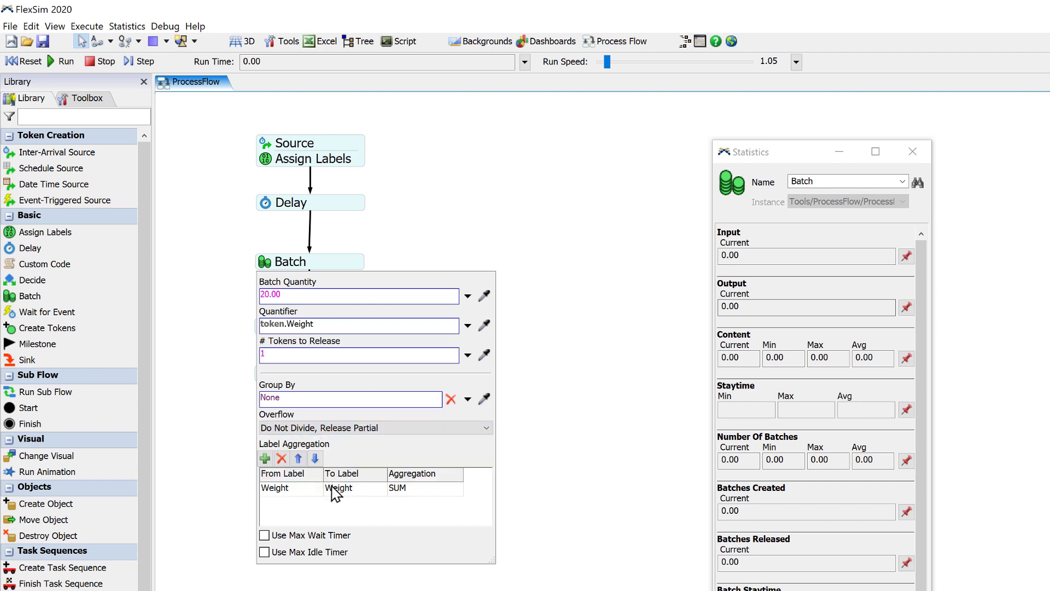
pyautogui.click(195, 297)
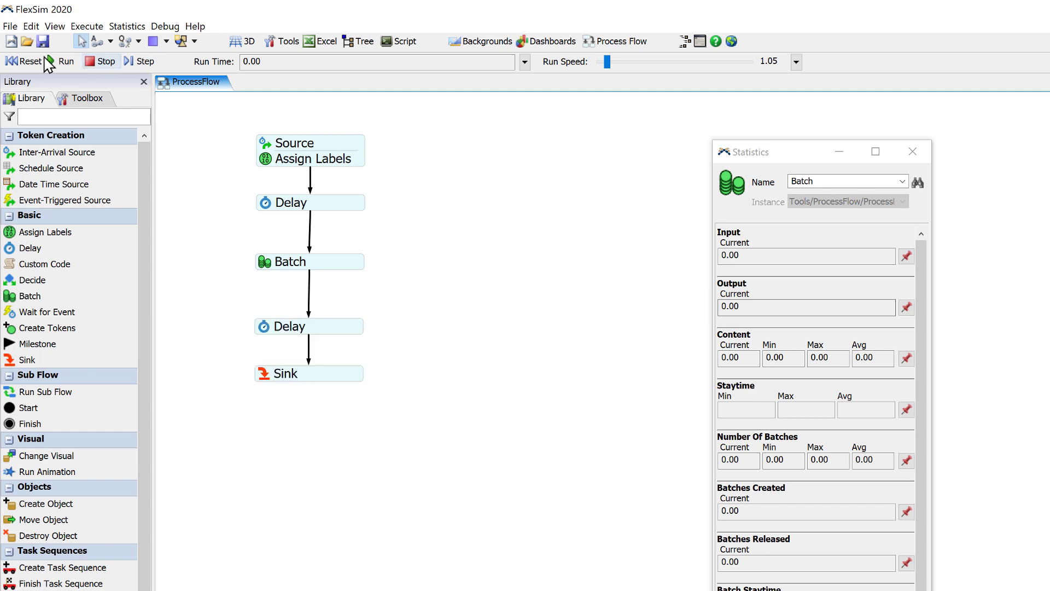
# Step: Reset and step the model until the Batch releases a partial batch, and inspect the token in the second Delay
pyautogui.click(24, 62)
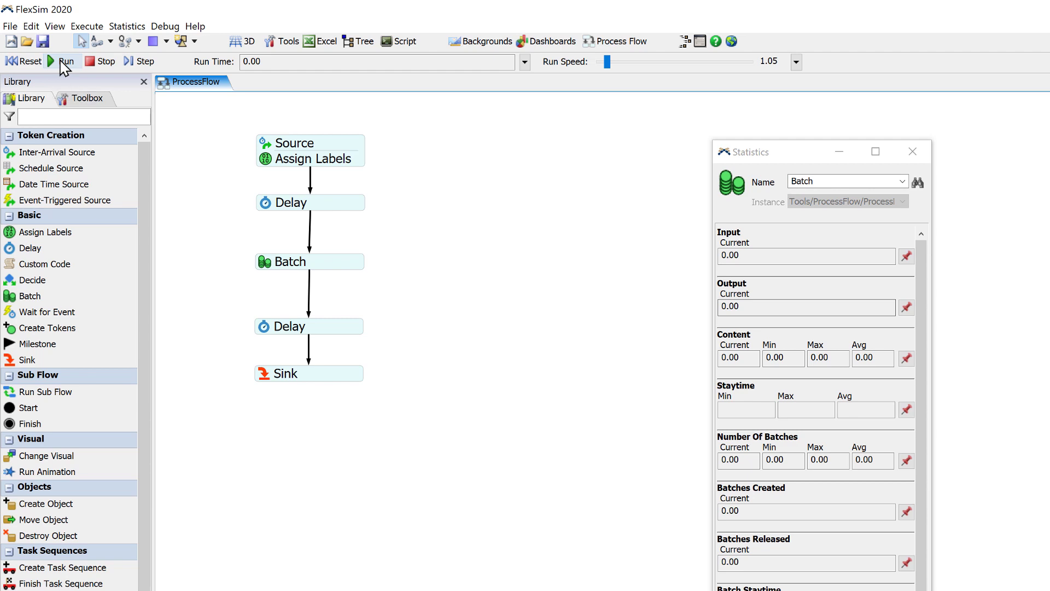
pyautogui.click(61, 62)
pyautogui.click(143, 62)
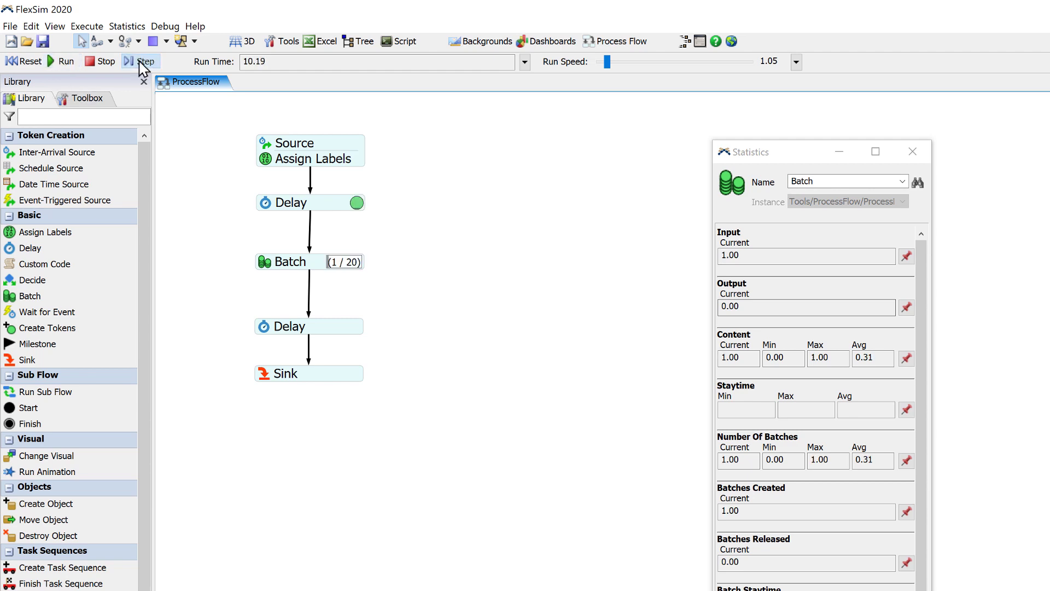
pyautogui.click(143, 63)
pyautogui.click(143, 62)
pyautogui.click(143, 62)
pyautogui.click(143, 63)
pyautogui.click(144, 63)
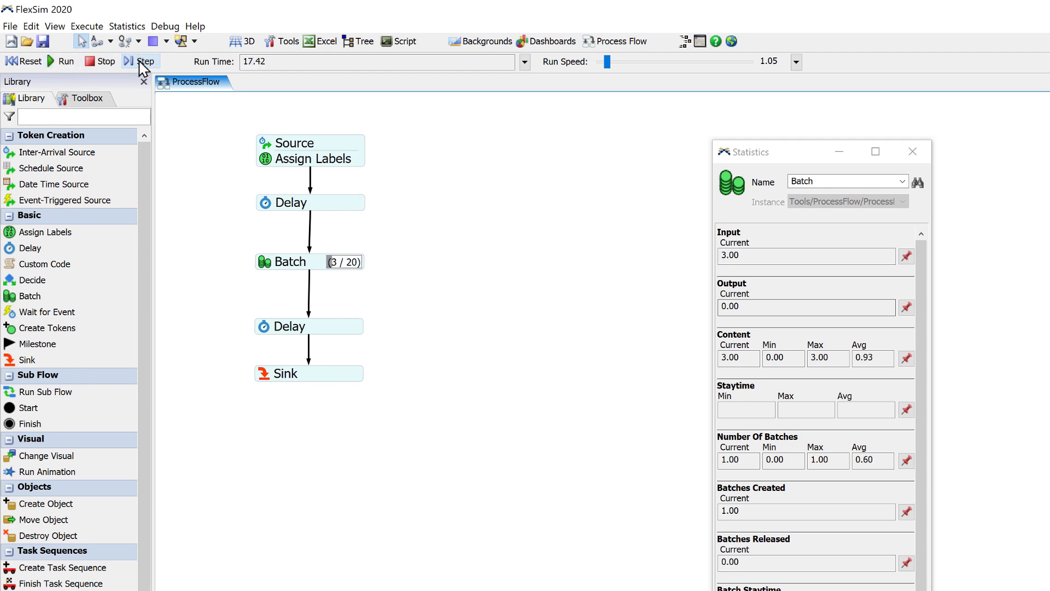
pyautogui.click(143, 63)
pyautogui.click(144, 62)
pyautogui.click(143, 62)
pyautogui.click(143, 62)
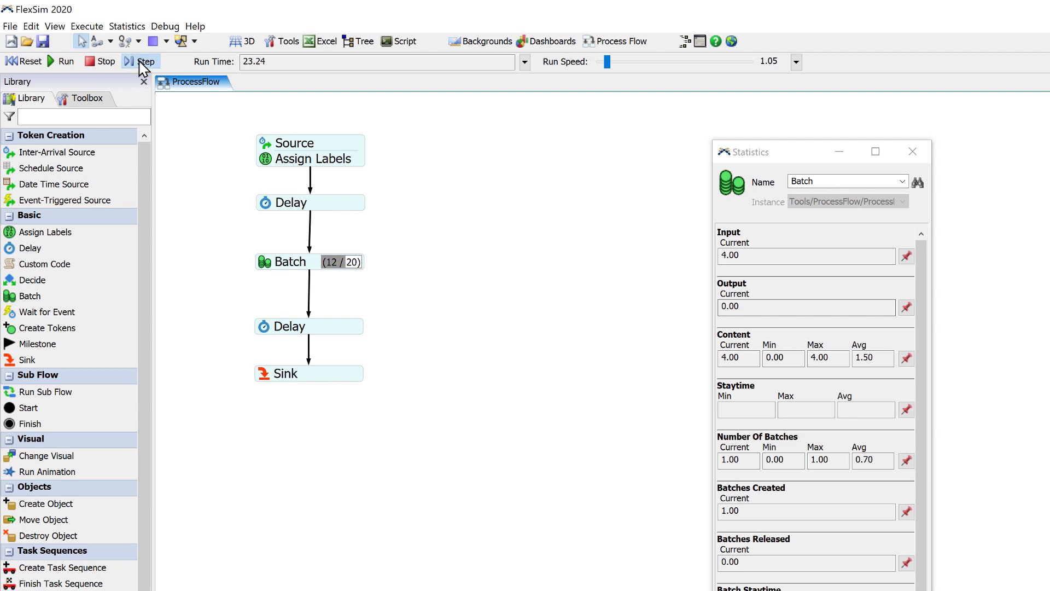
pyautogui.click(143, 62)
pyautogui.click(143, 63)
pyautogui.click(141, 63)
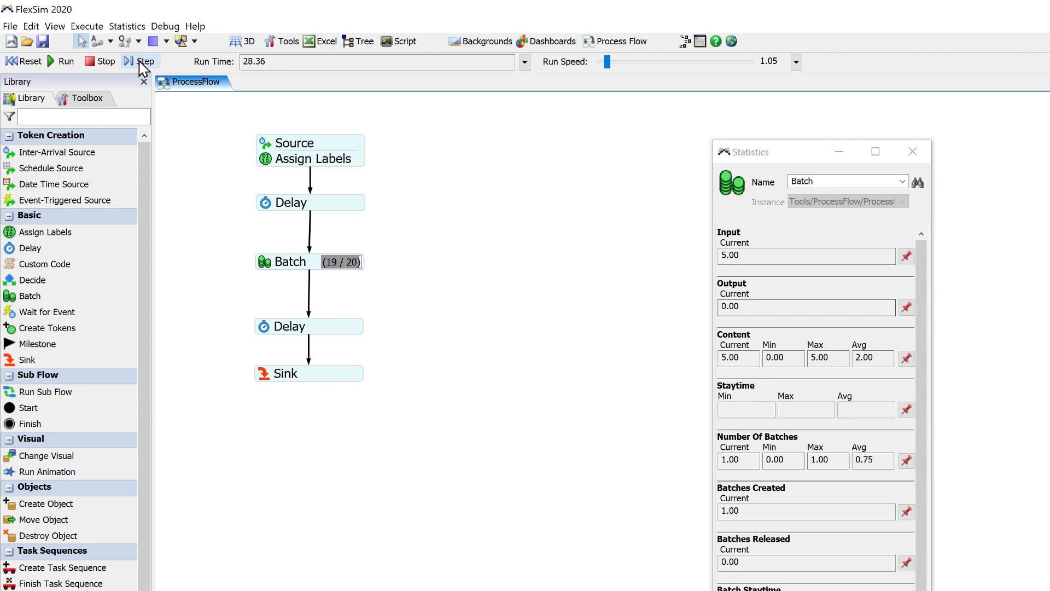
pyautogui.click(141, 62)
pyautogui.click(141, 63)
pyautogui.click(141, 62)
pyautogui.click(117, 61)
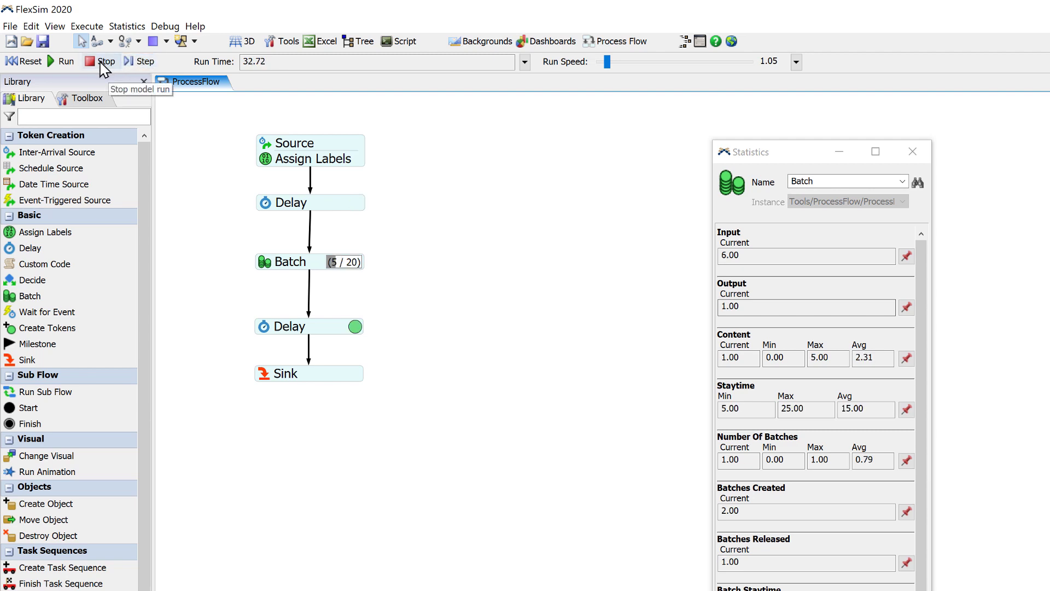
pyautogui.click(353, 329)
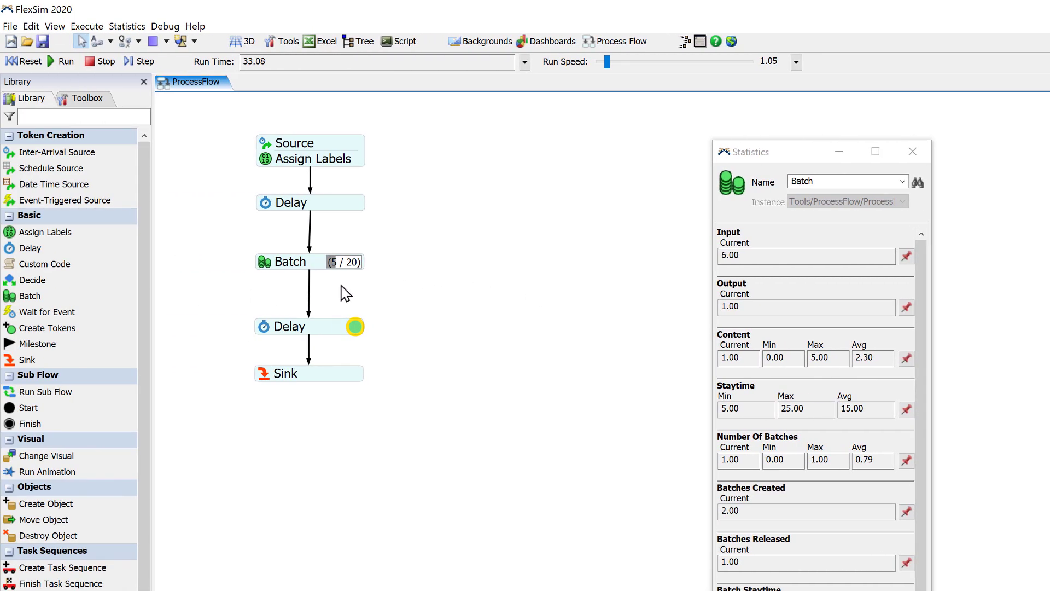
# Step: Set the Batch activity's overflow handling to Hold Excess Quantity
pyautogui.click(331, 270)
pyautogui.doubleClick(267, 269)
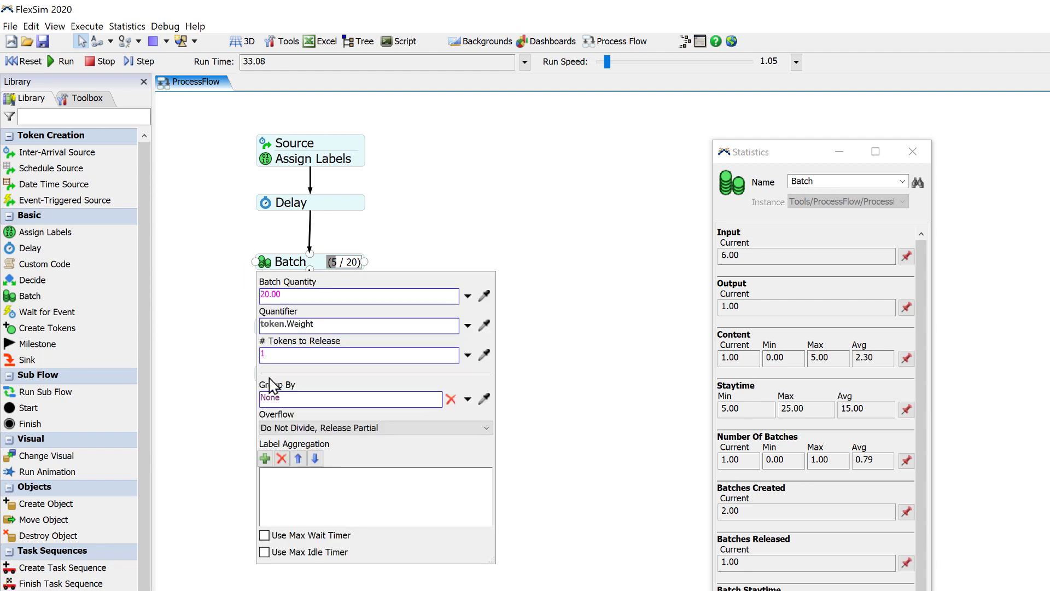
pyautogui.click(398, 432)
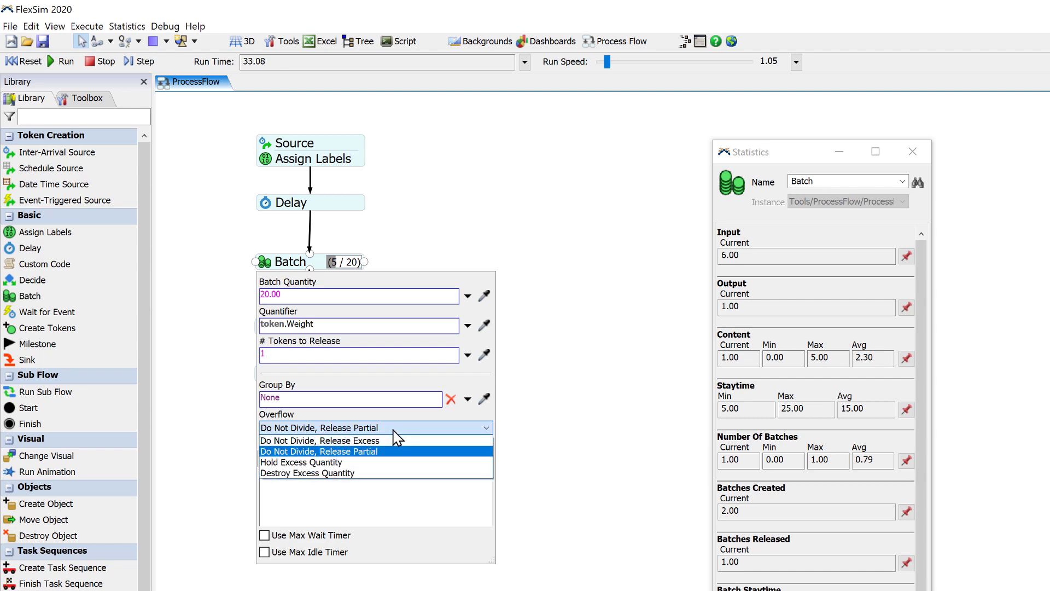
pyautogui.click(355, 462)
pyautogui.click(195, 251)
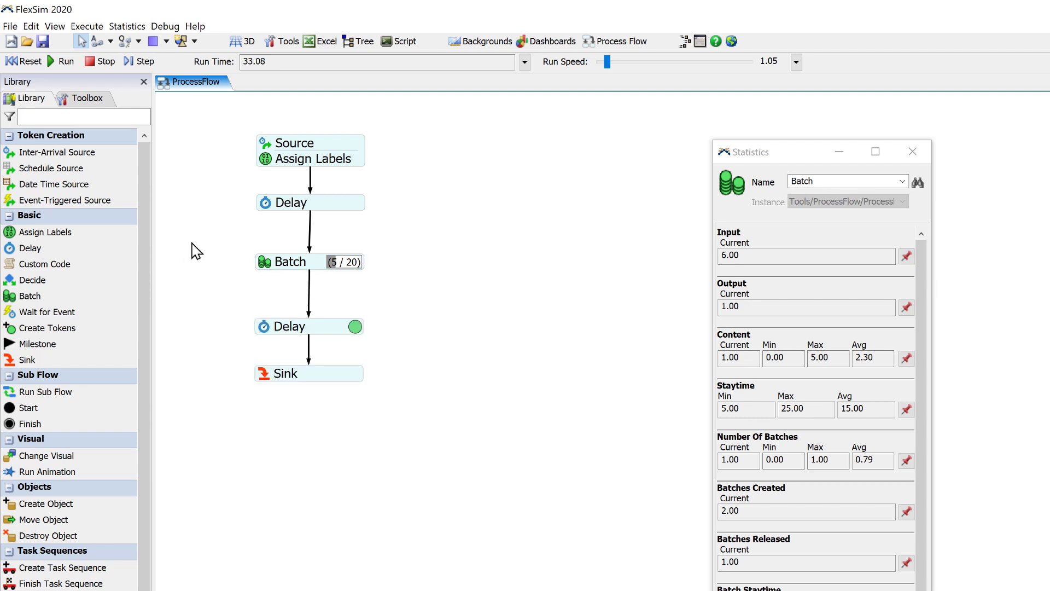
# Step: Reset and step the model until the Batch releases while holding the excess, and inspect the token in the second Delay
pyautogui.click(25, 60)
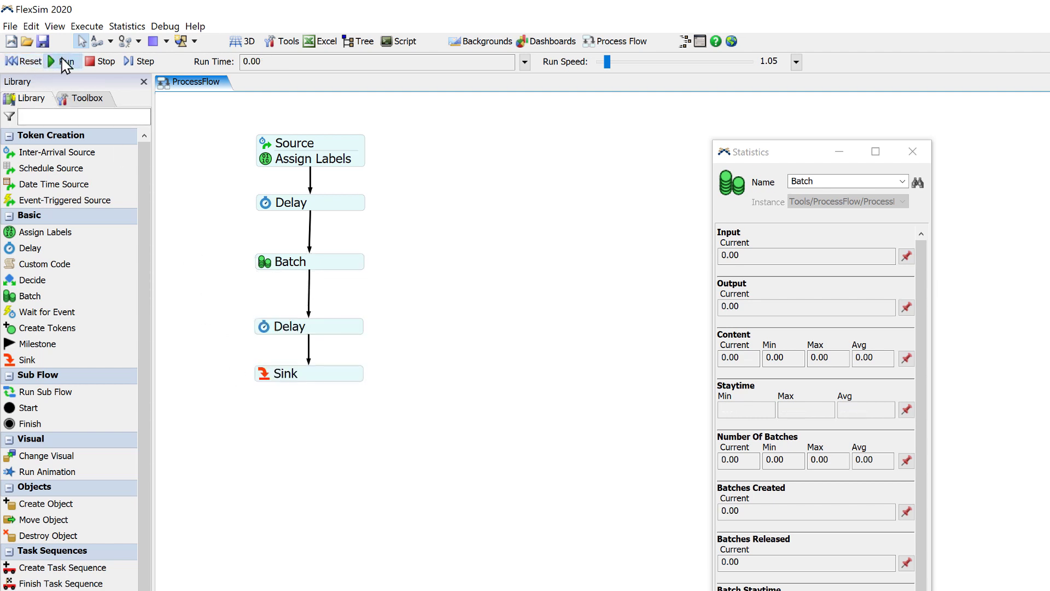
pyautogui.click(66, 61)
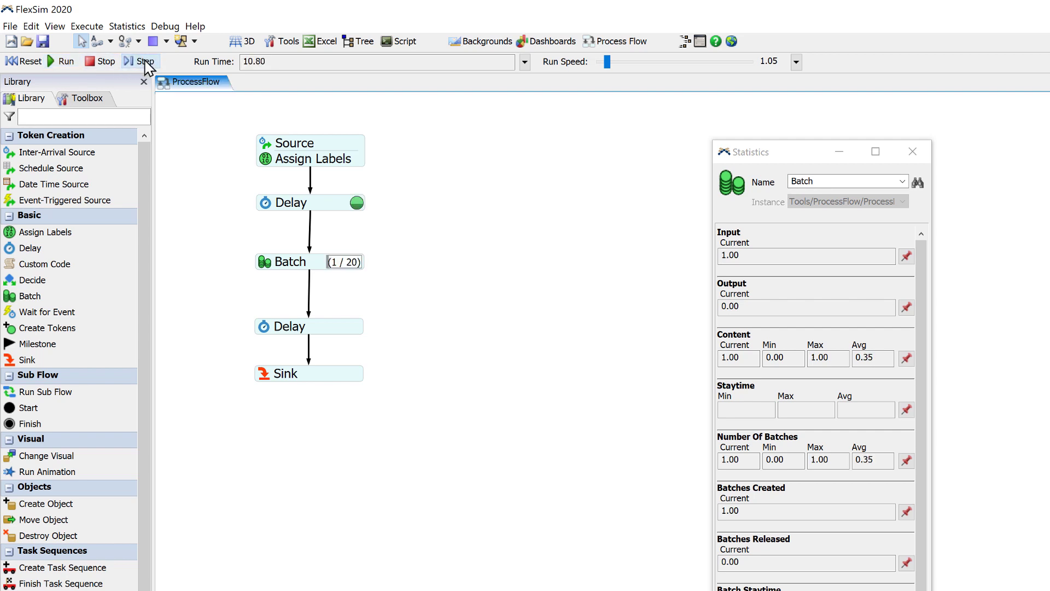
pyautogui.click(145, 61)
pyautogui.click(145, 61)
pyautogui.click(145, 61)
pyautogui.click(145, 61)
pyautogui.click(145, 61)
pyautogui.click(144, 61)
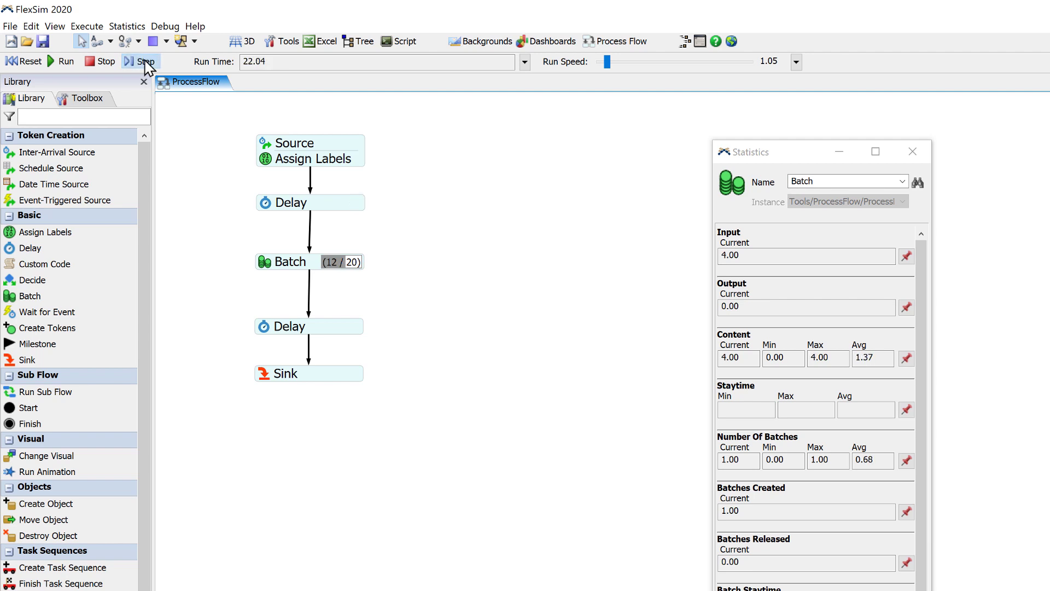
pyautogui.click(144, 61)
pyautogui.click(145, 61)
pyautogui.click(145, 61)
pyautogui.click(144, 61)
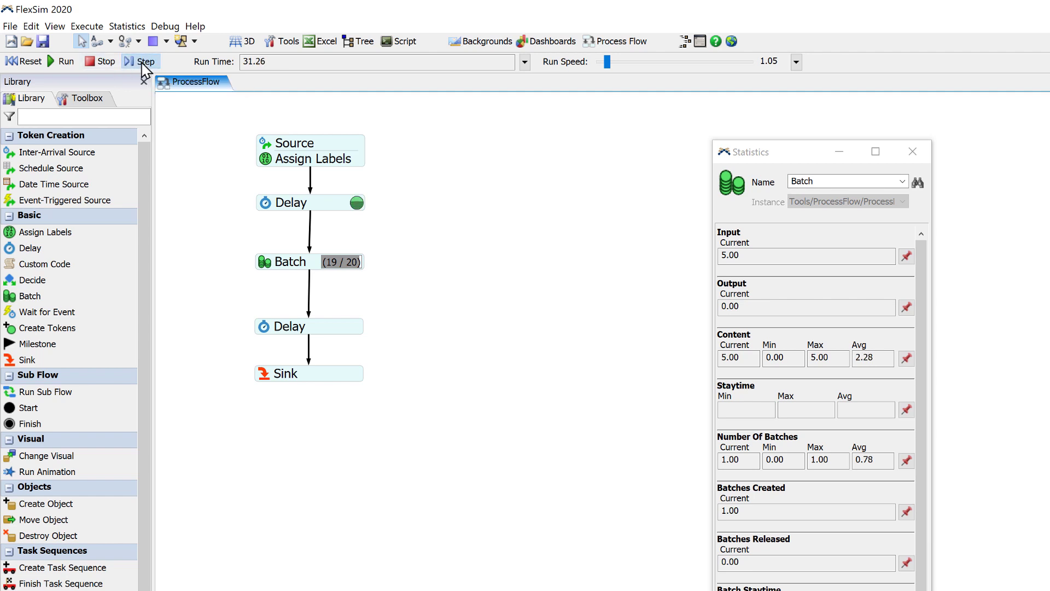
pyautogui.click(143, 62)
pyautogui.click(143, 61)
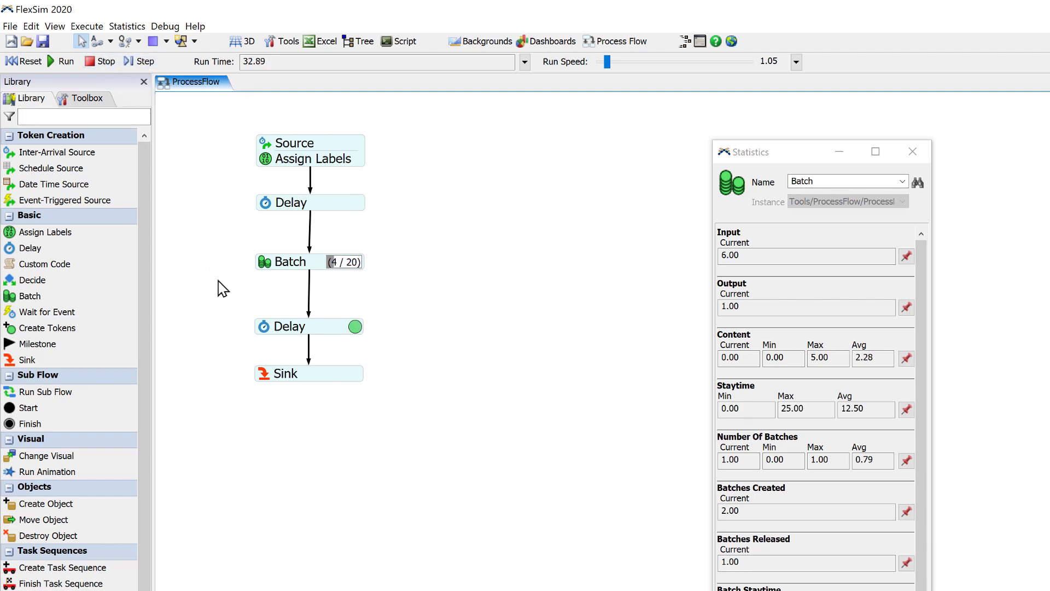
pyautogui.click(355, 328)
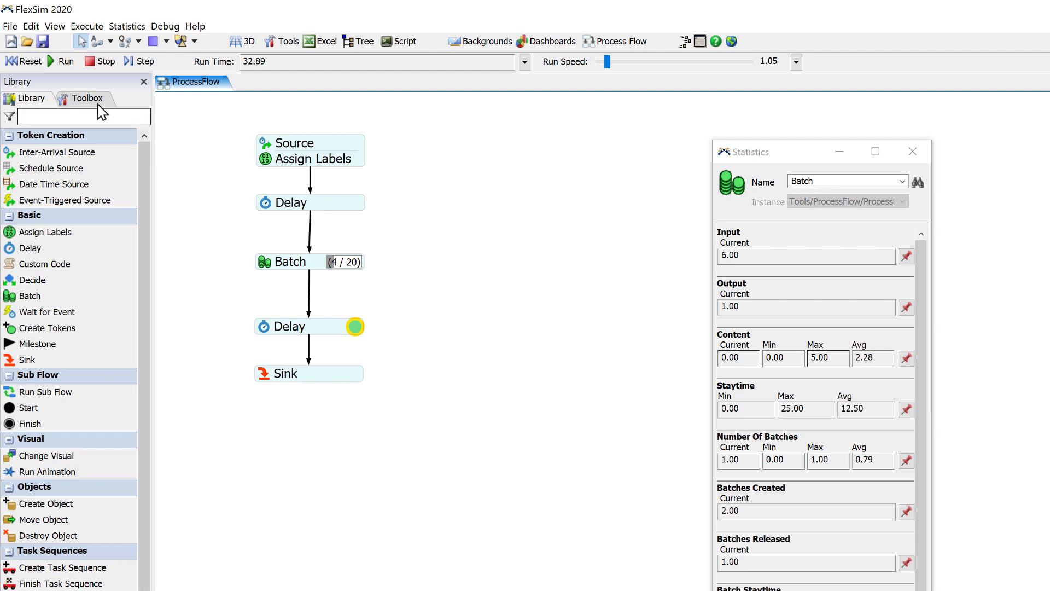
# Step: Reset the model and set the Batch activity's quantifier to Number of Tokens with a batch quantity of 4
pyautogui.click(37, 64)
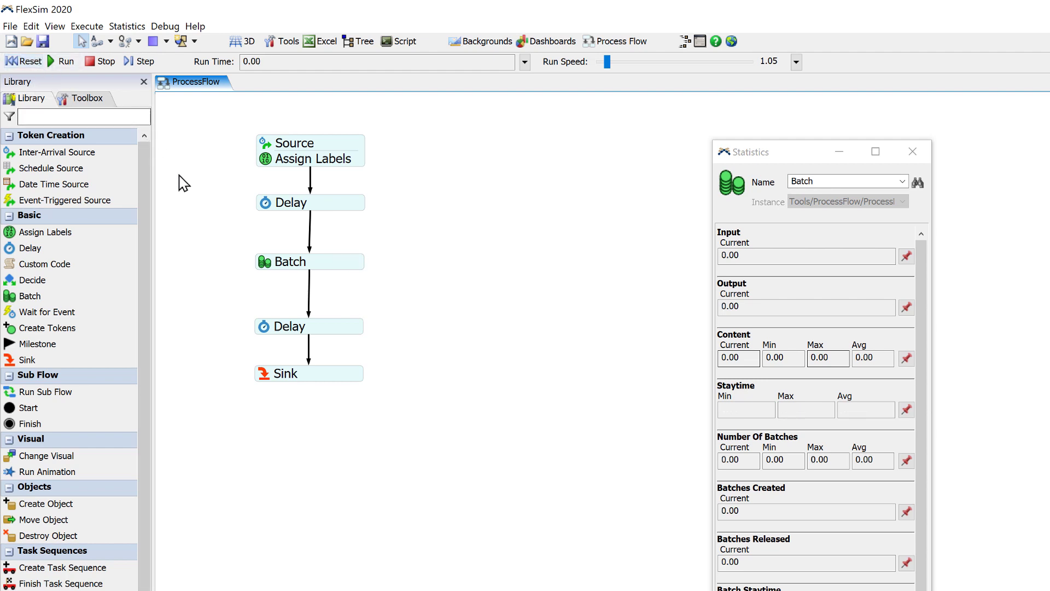
pyautogui.click(265, 268)
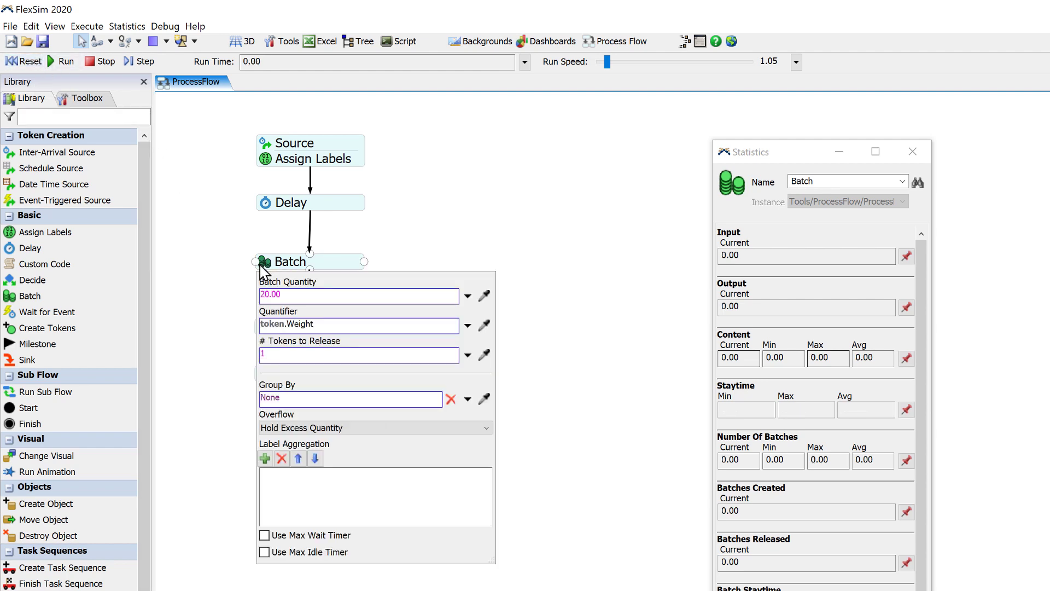
pyautogui.click(468, 326)
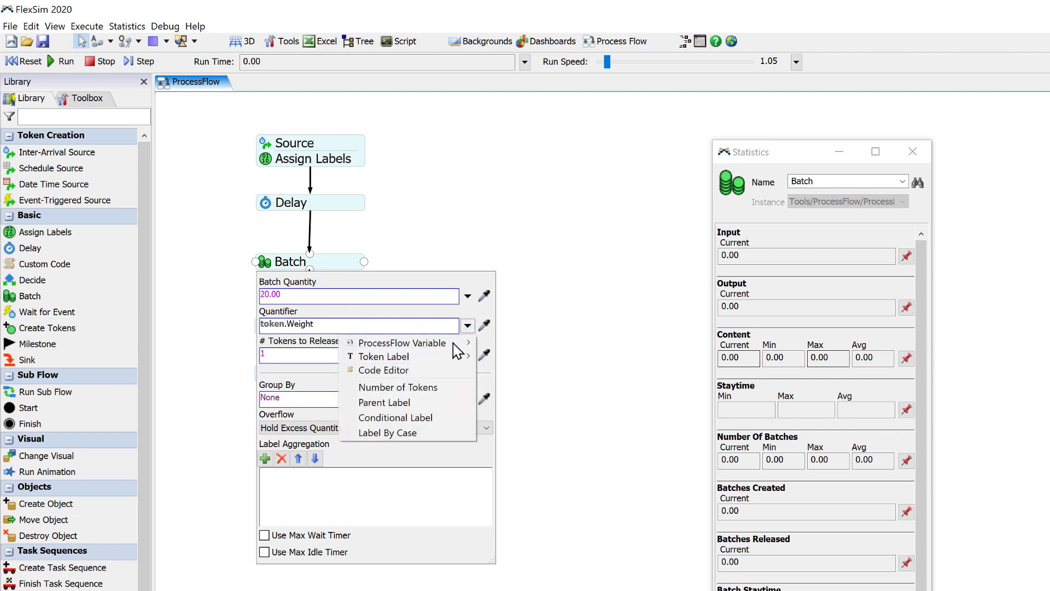
pyautogui.click(424, 387)
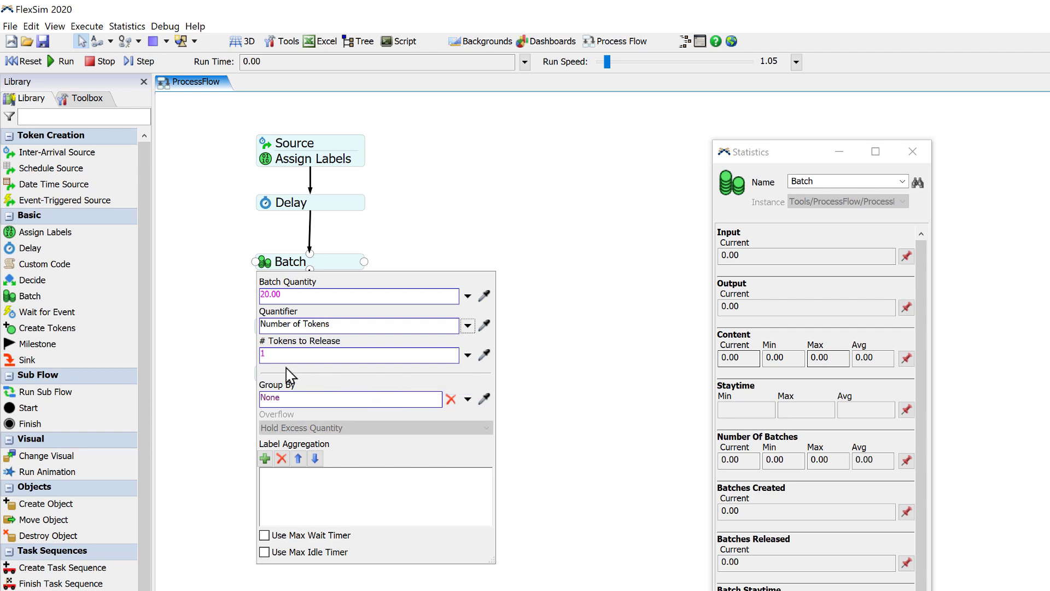
pyautogui.doubleClick(289, 296)
pyautogui.write('4')
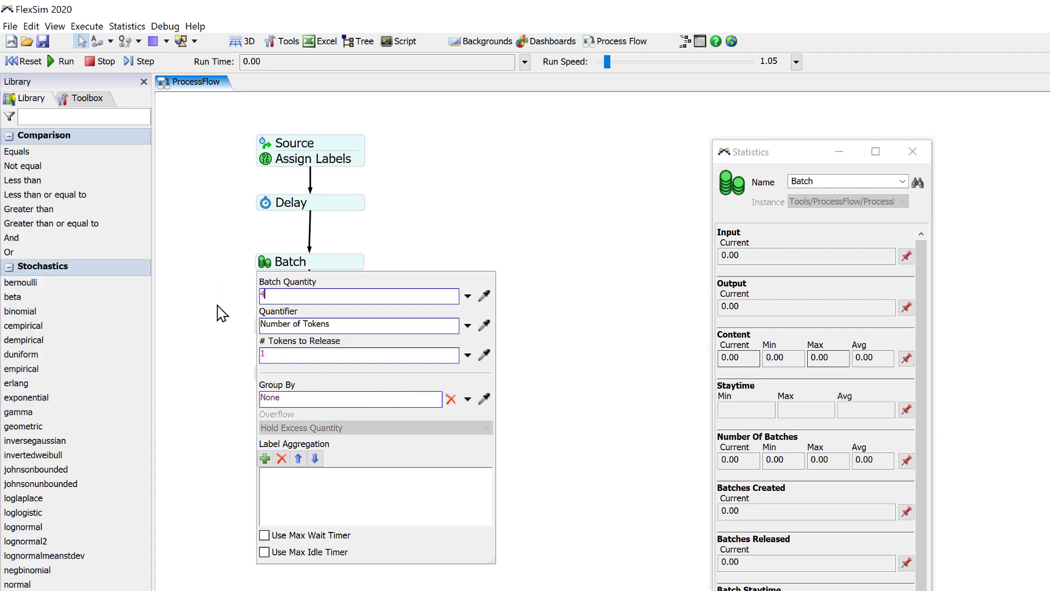
# Step: Enable the Batch activity's max wait timer and set its time to 15
pyautogui.click(265, 536)
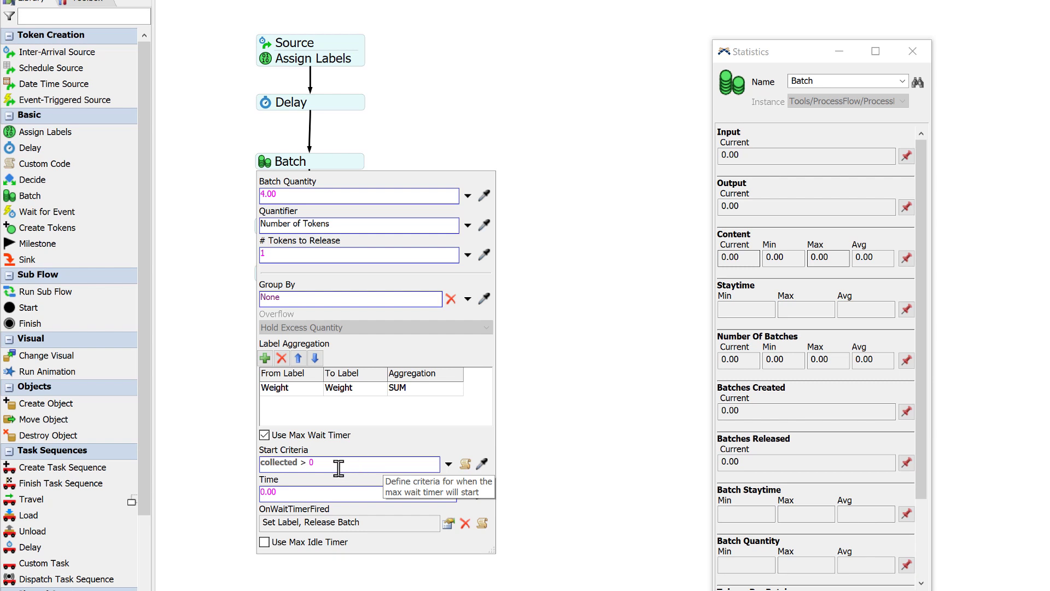
pyautogui.click(299, 492)
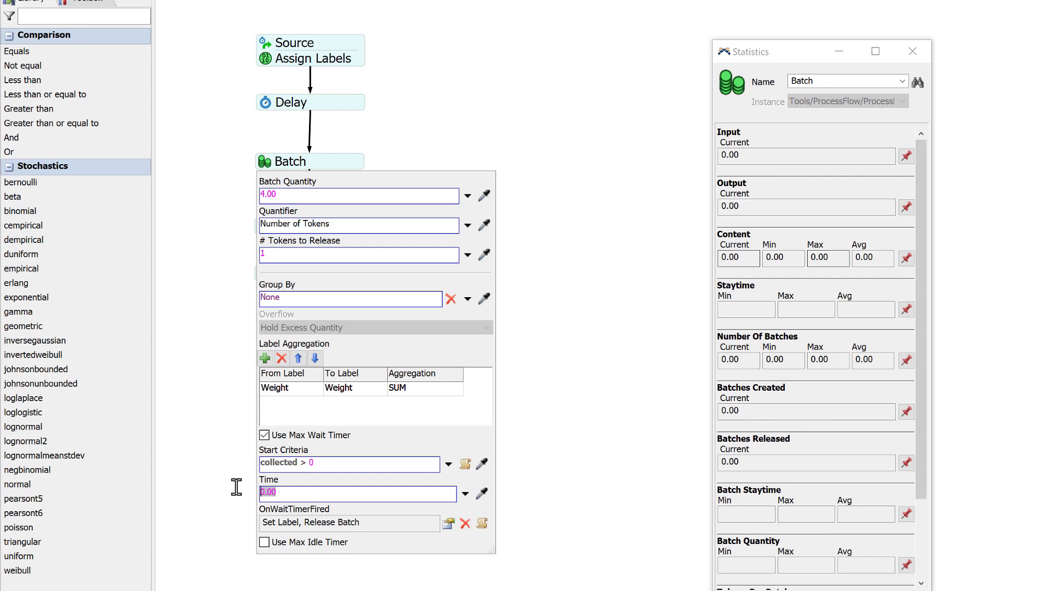
pyautogui.write('15')
# Step: Review the Set Label and Release Batch actions that run when the Batch's max wait timer fires
pyautogui.click(449, 524)
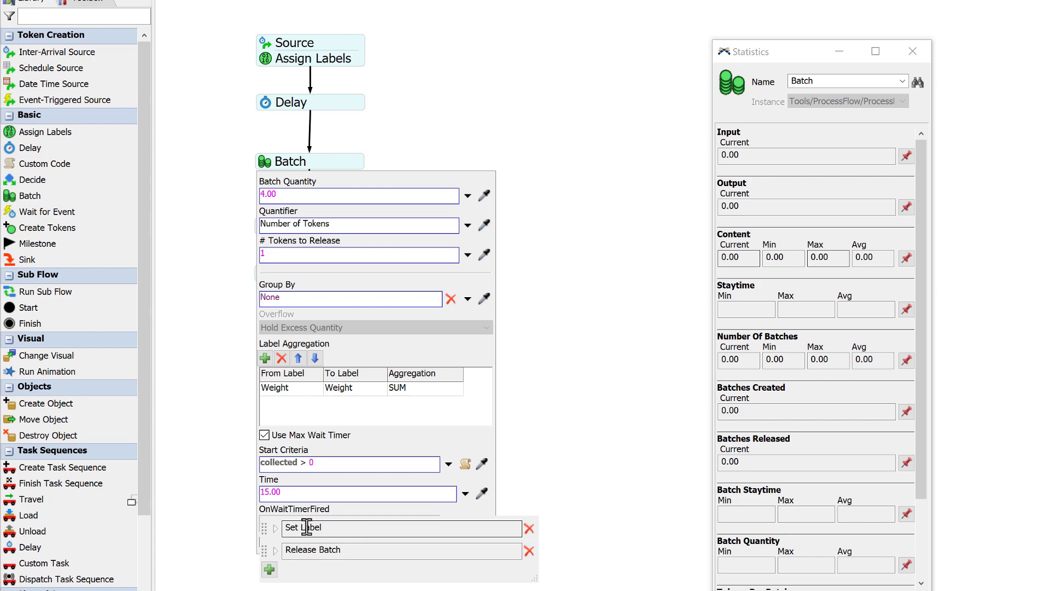
pyautogui.click(275, 528)
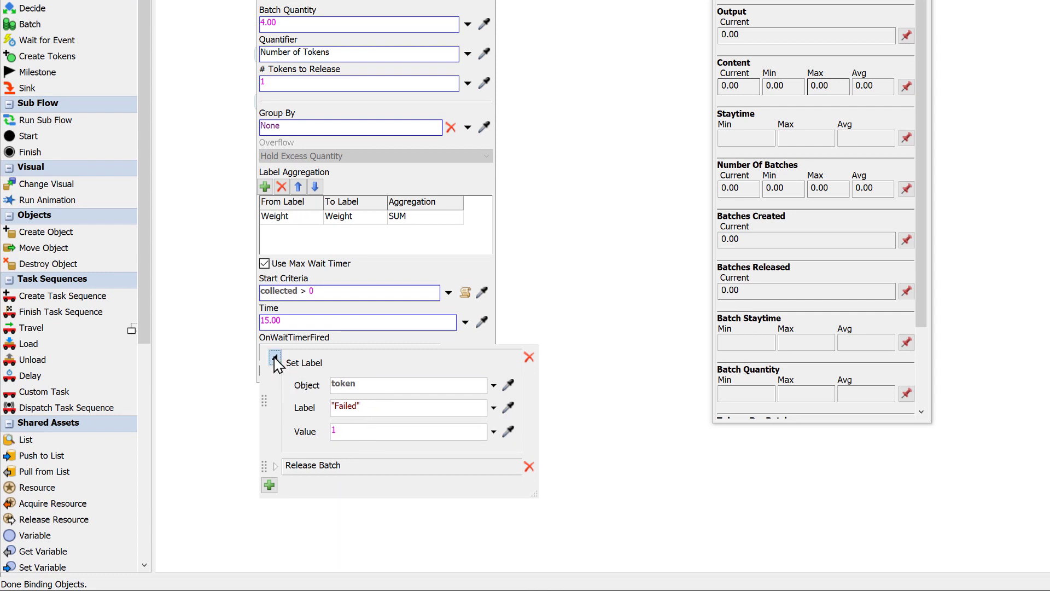
pyautogui.click(275, 358)
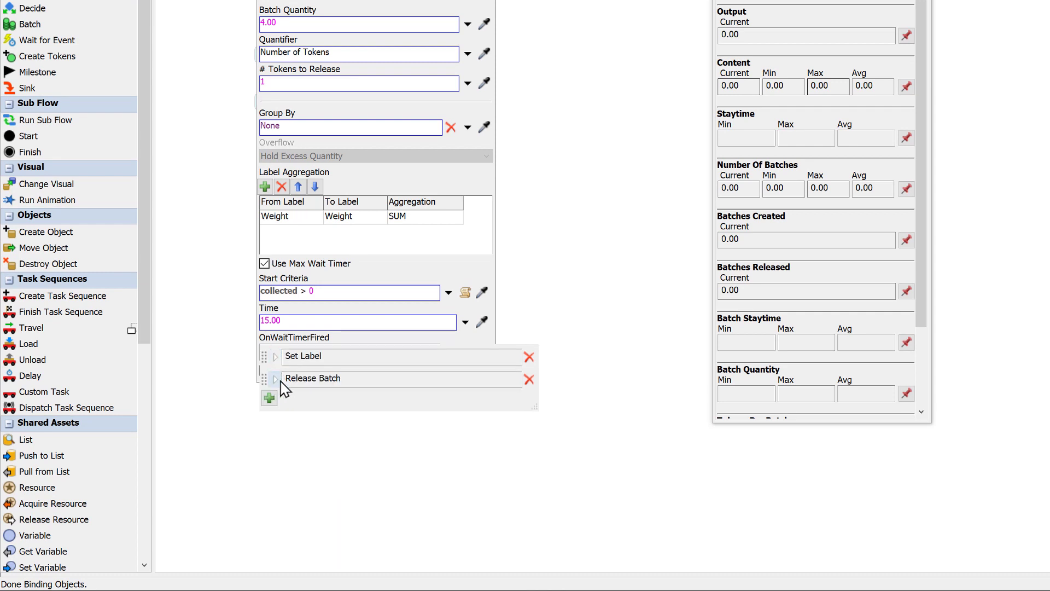
pyautogui.click(276, 379)
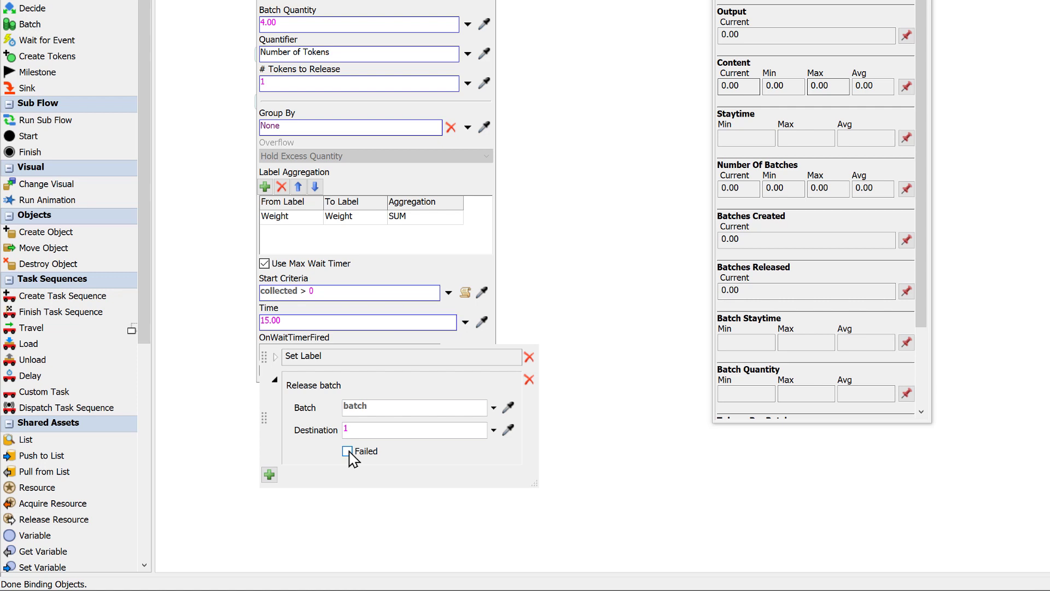
pyautogui.click(218, 233)
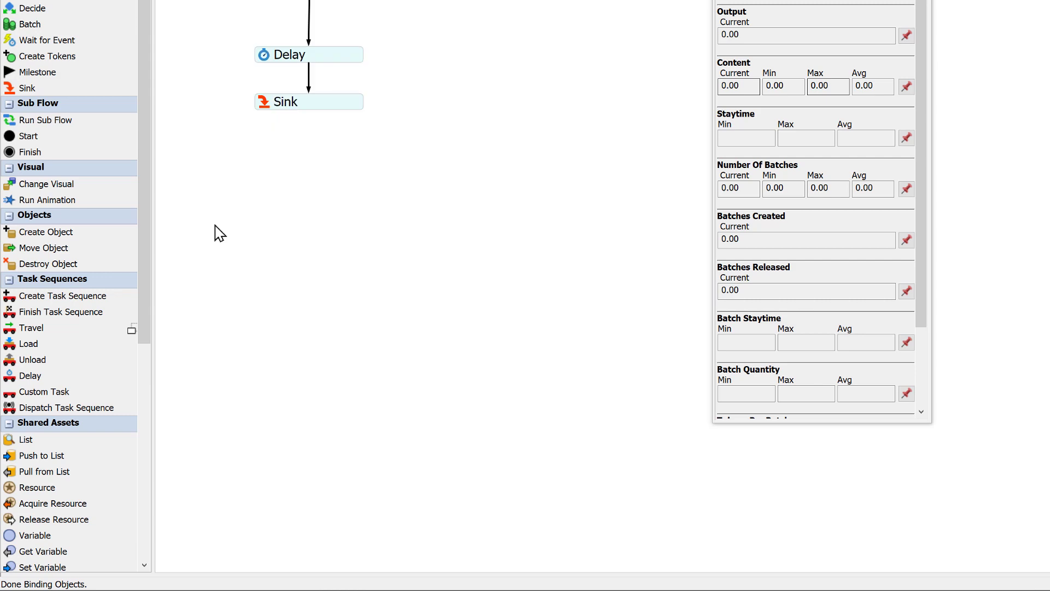
# Step: Run and step the model until the Batch's max wait timer releases an incomplete batch, and stop the run
pyautogui.click(288, 114)
pyautogui.click(288, 114)
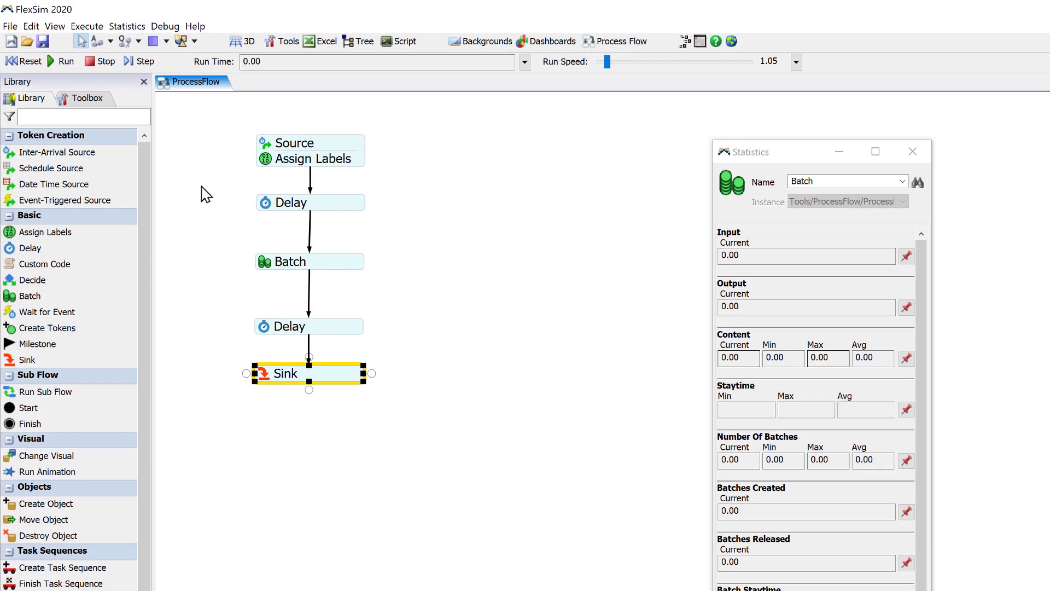
pyautogui.click(204, 197)
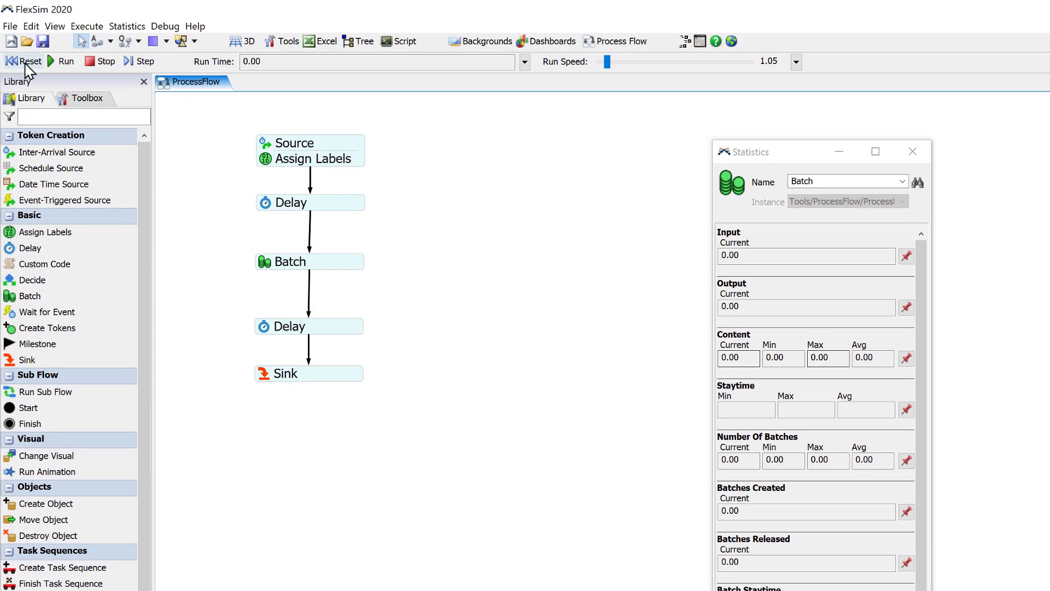
pyautogui.click(282, 330)
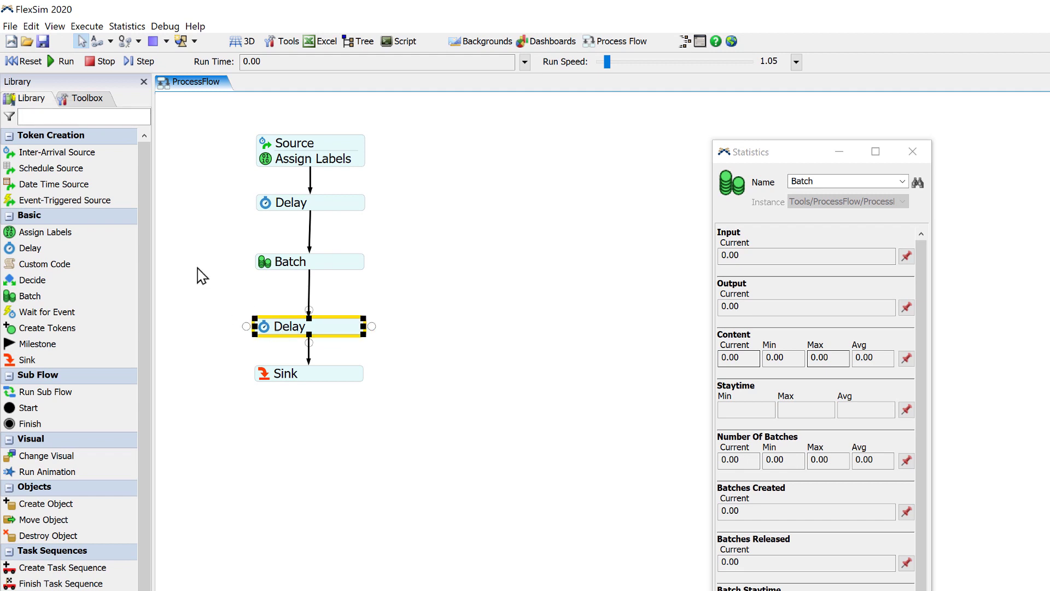
pyautogui.click(62, 61)
pyautogui.click(139, 62)
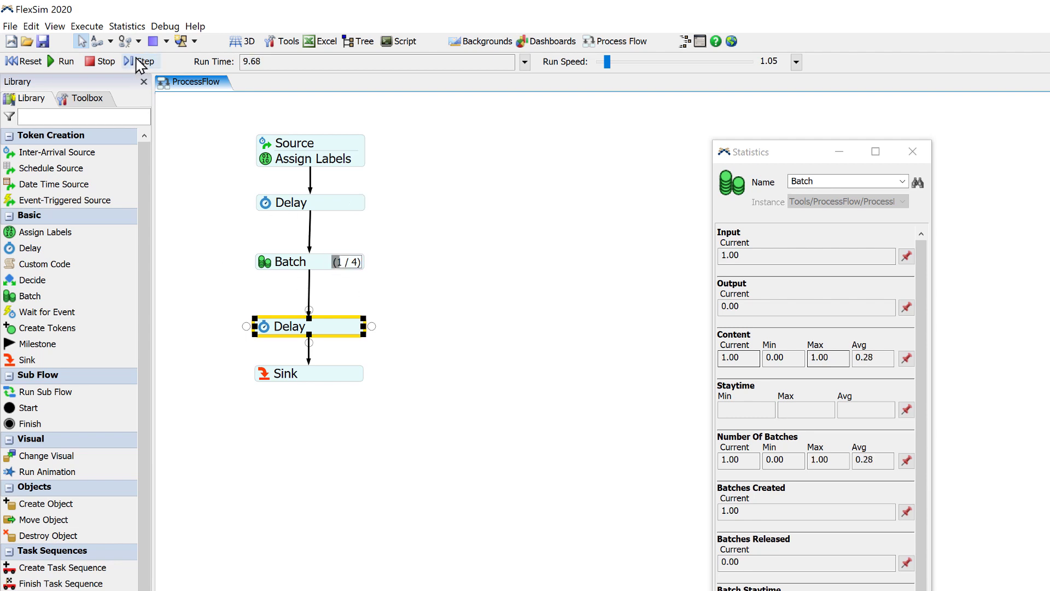
pyautogui.click(136, 58)
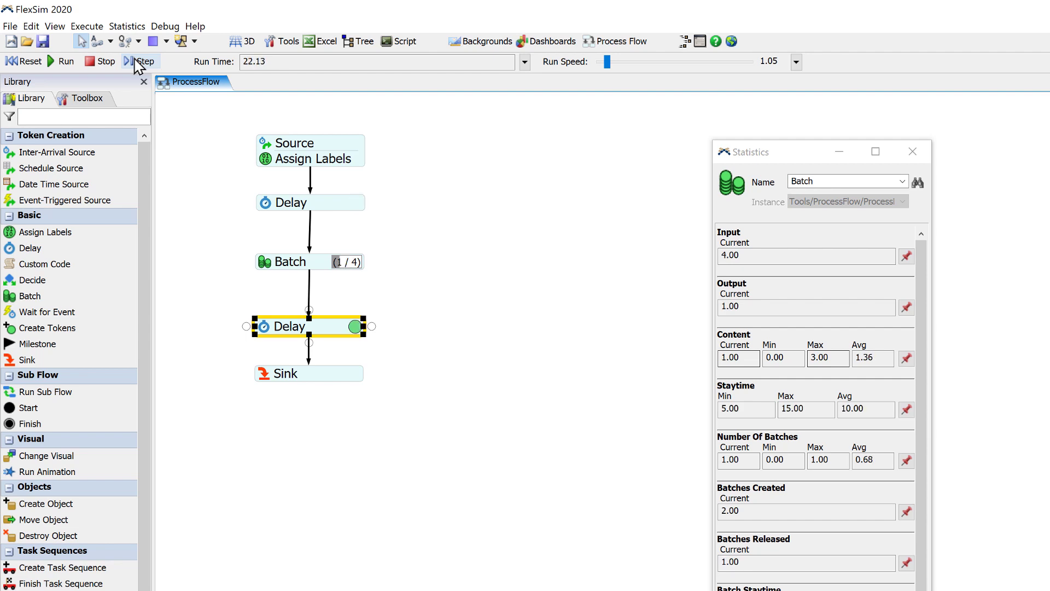
pyautogui.click(104, 61)
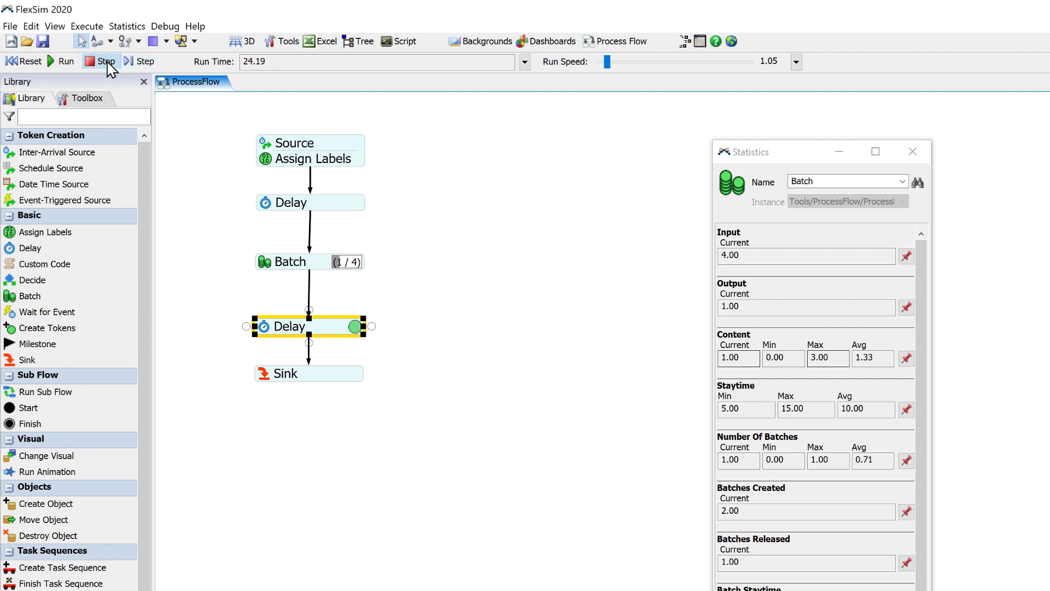
# Step: Inspect the released token in the second Delay and the batch still being collected in the Batch activity
pyautogui.click(356, 327)
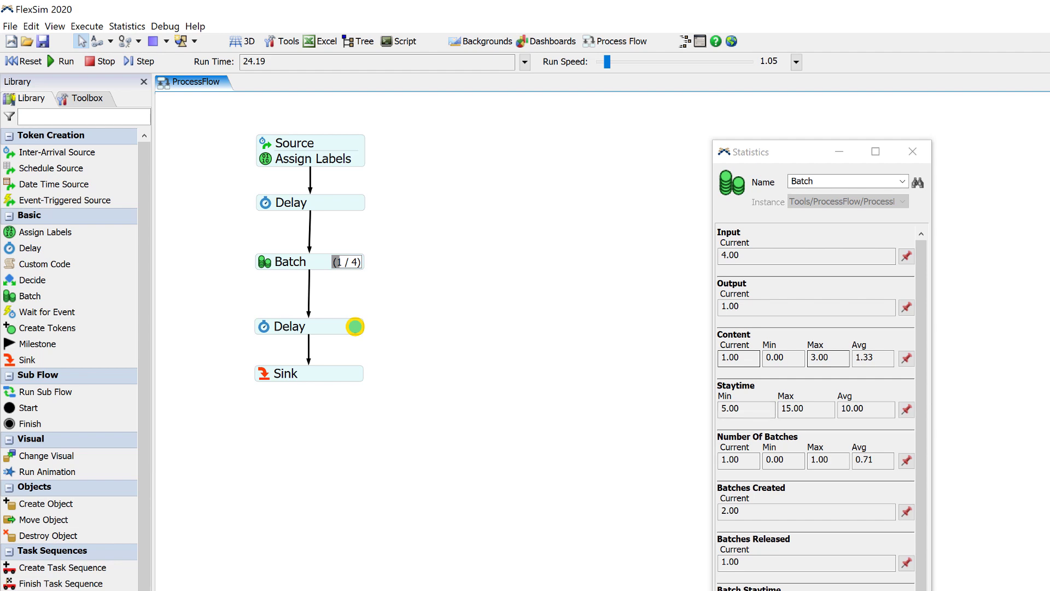
pyautogui.click(340, 267)
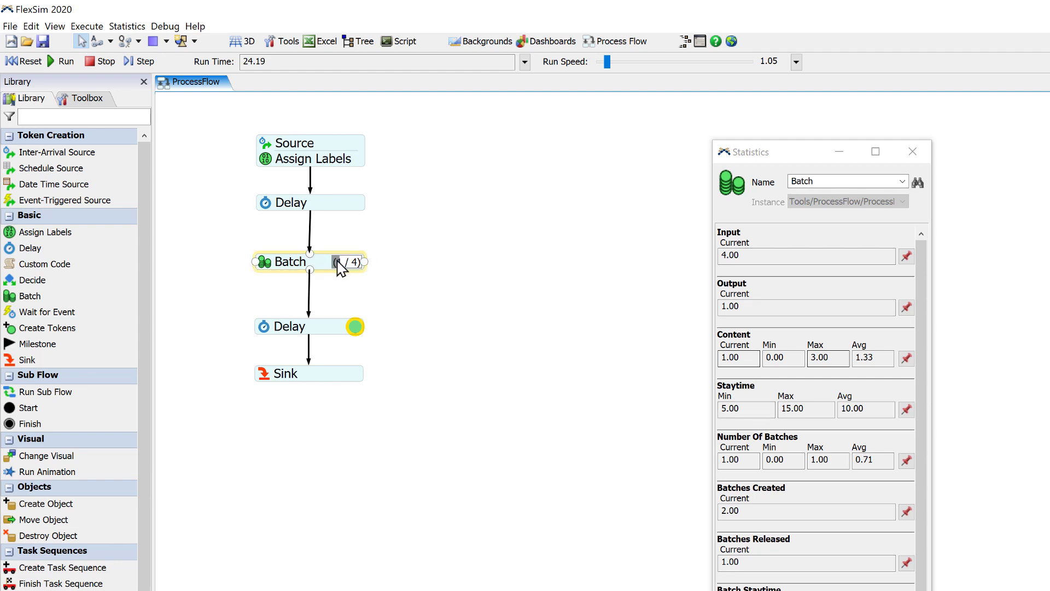
pyautogui.click(339, 295)
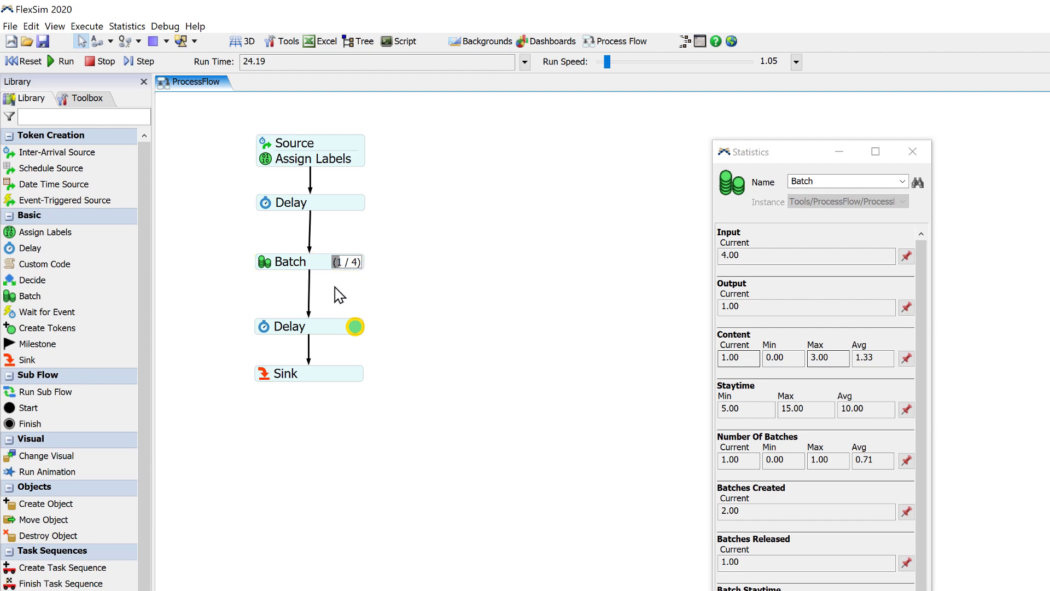
# Step: Enable the Batch activity's max idle timer and review its start criteria and time settings
pyautogui.doubleClick(265, 265)
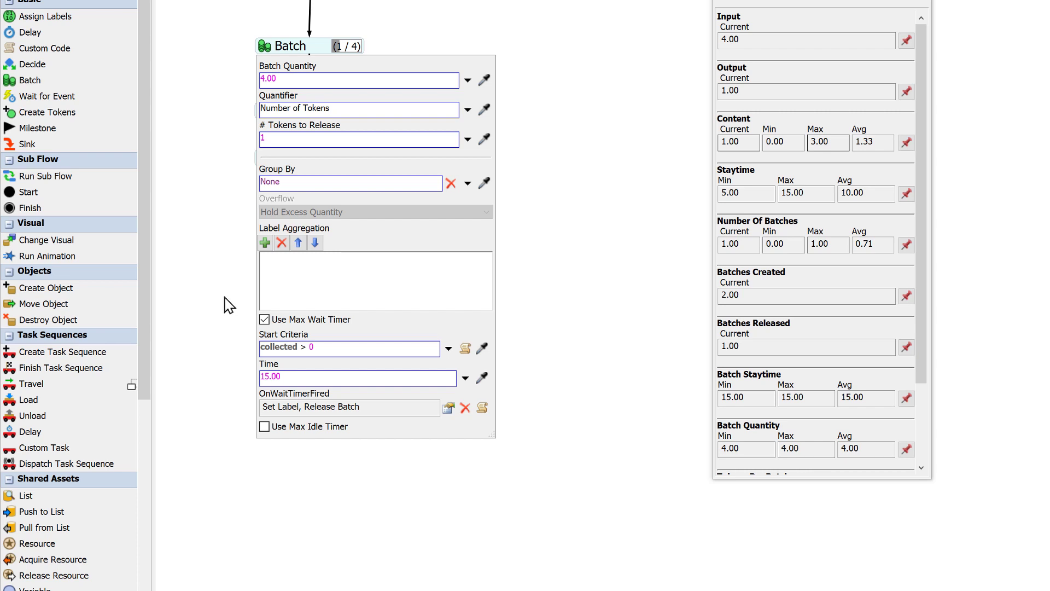
pyautogui.click(264, 426)
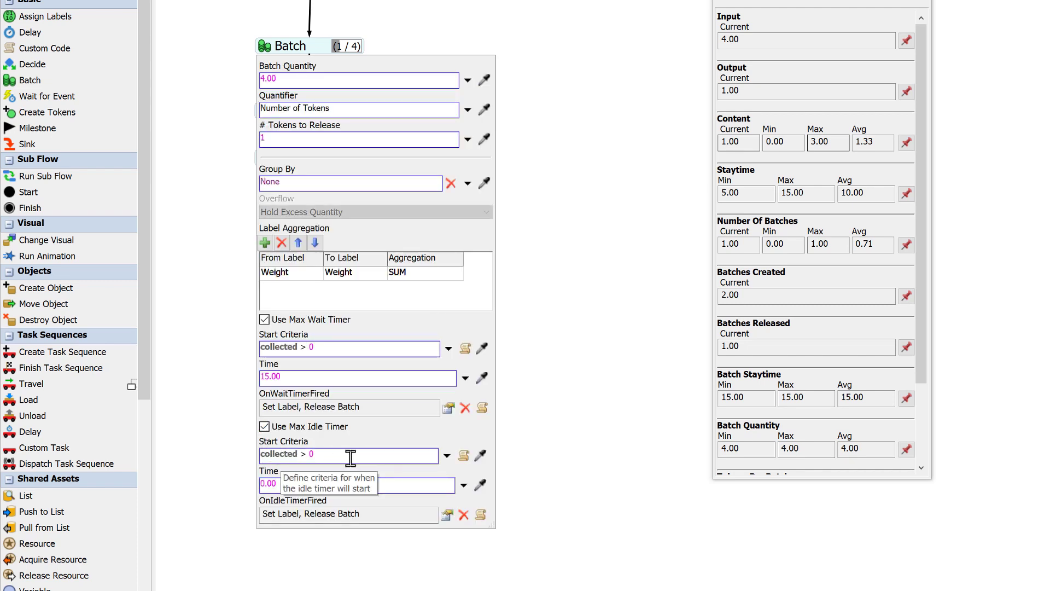
pyautogui.moveTo(342, 455); pyautogui.dragTo(258, 447)
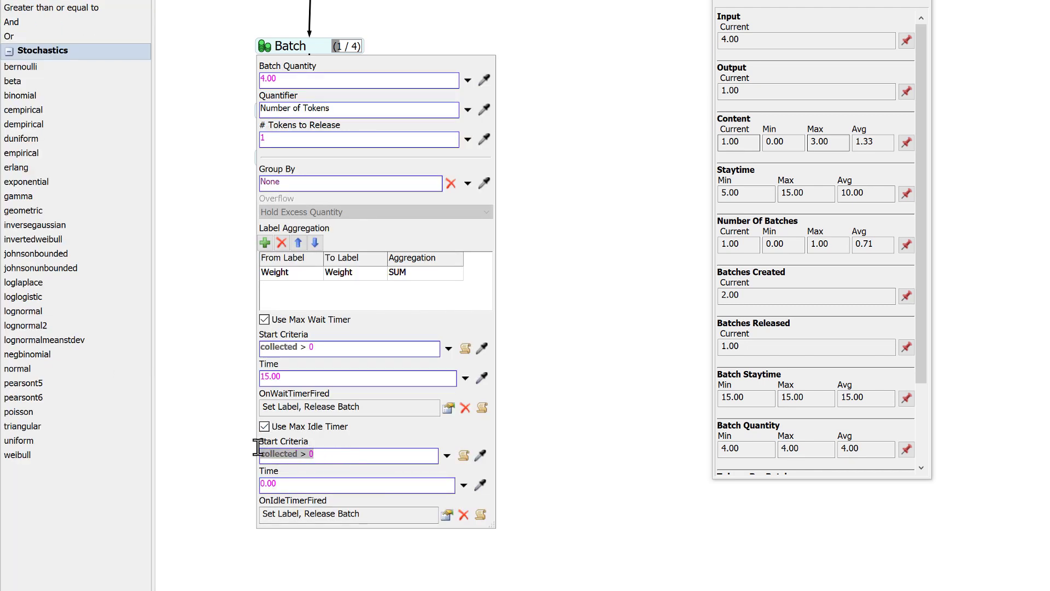
pyautogui.click(289, 484)
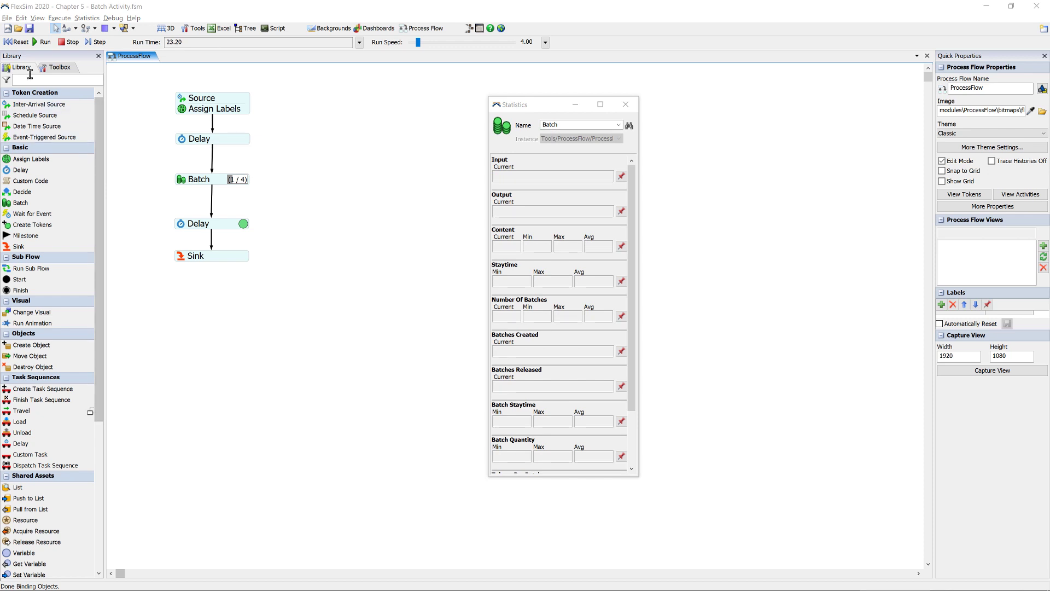
# Step: Reset the model and review the Batch activity's Group By setting
pyautogui.click(11, 43)
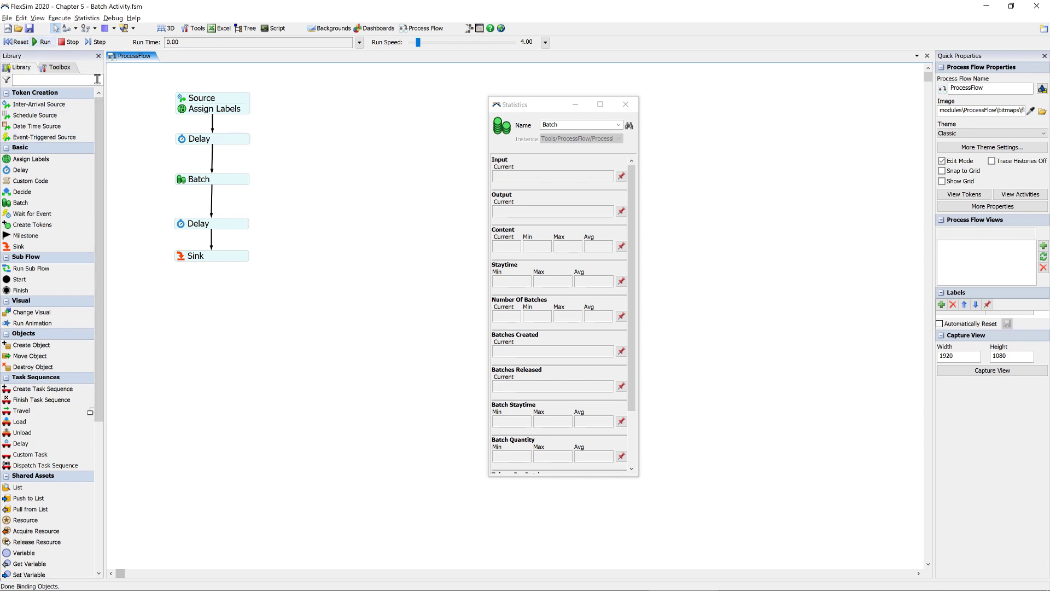
pyautogui.doubleClick(183, 185)
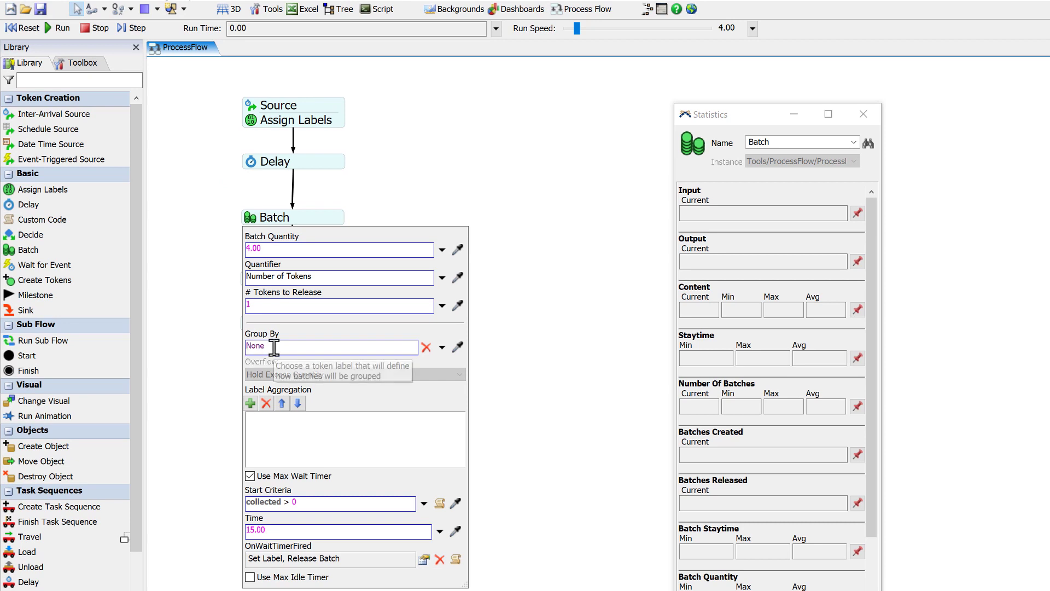
pyautogui.click(211, 298)
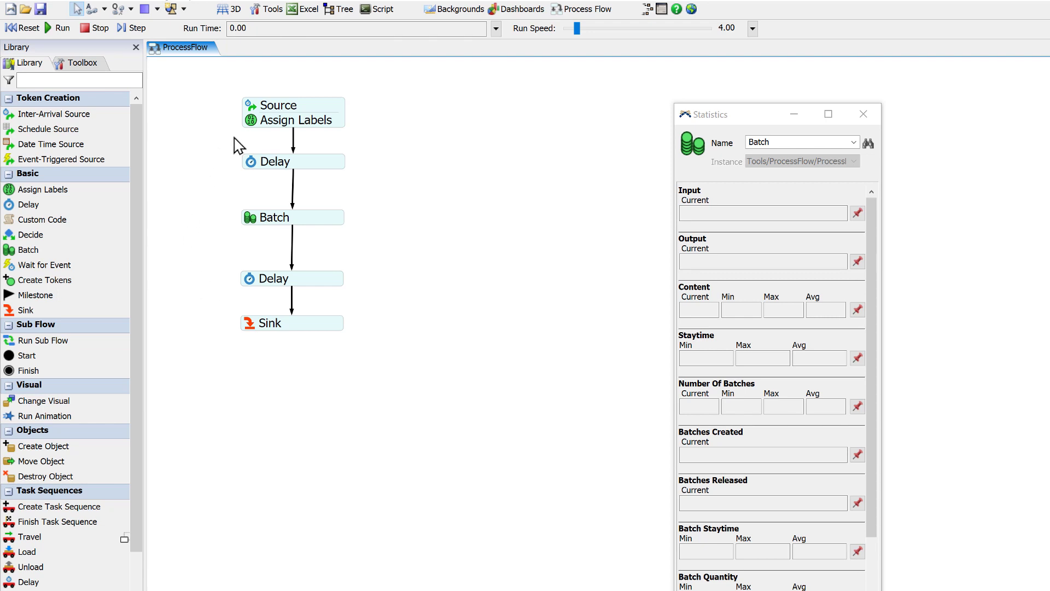
# Step: Add a second label named Size to the Assign Labels activity
pyautogui.click(253, 125)
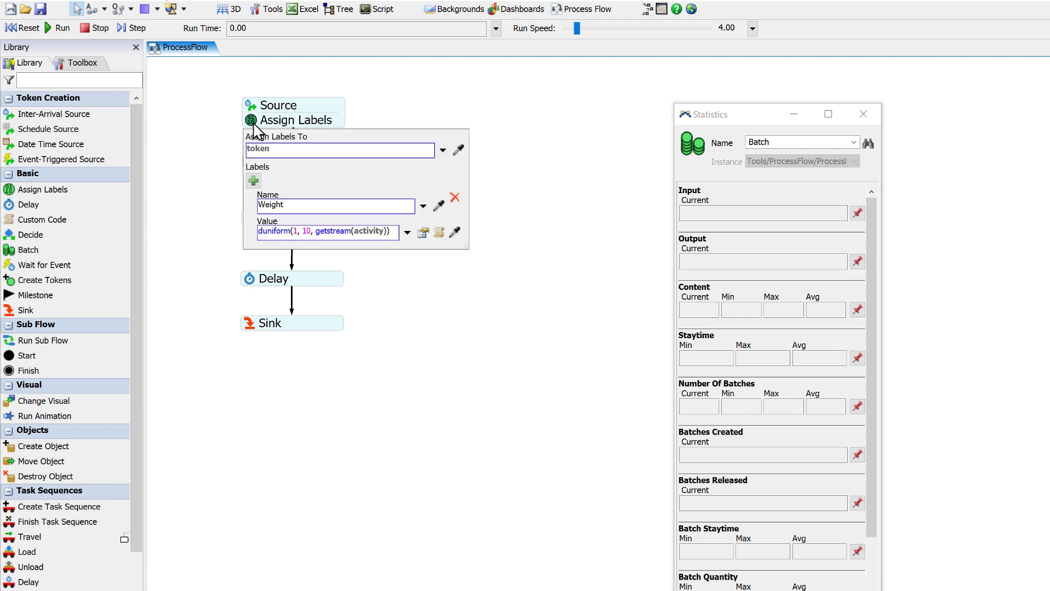
pyautogui.click(253, 180)
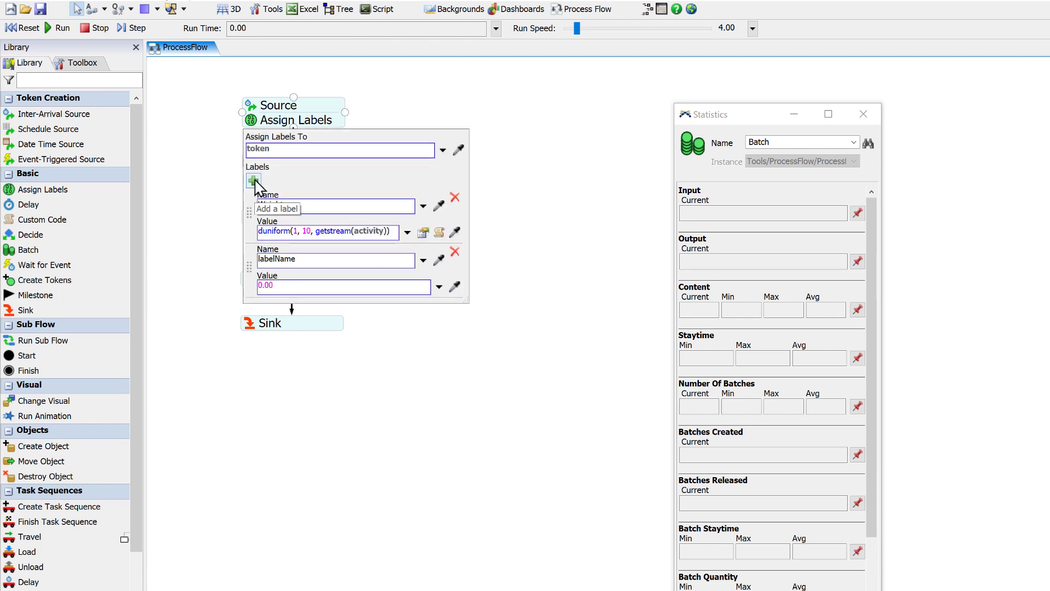
pyautogui.doubleClick(272, 260)
pyautogui.write('S')
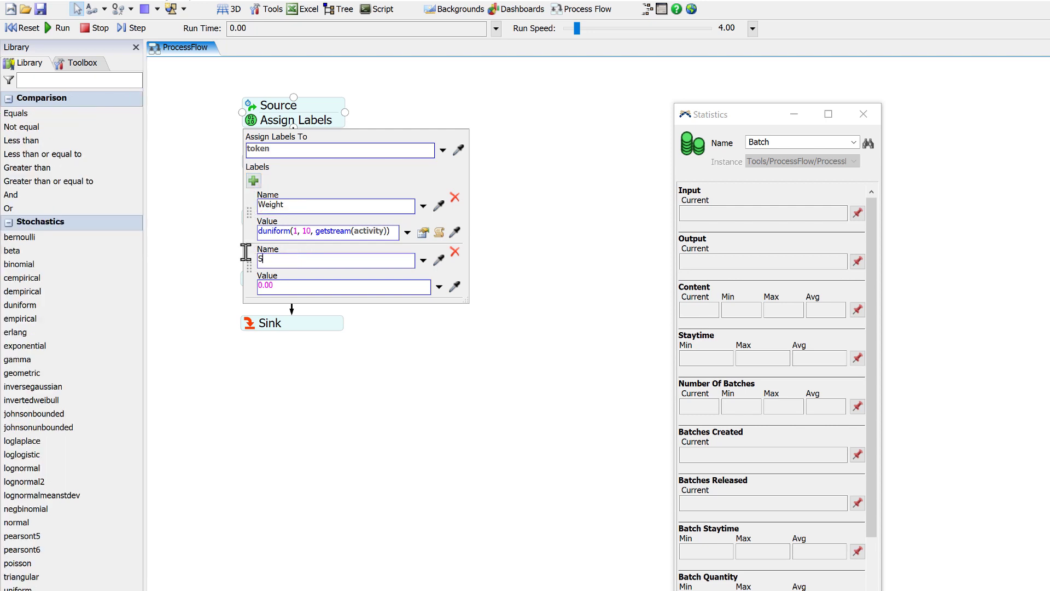
pyautogui.write('ize')
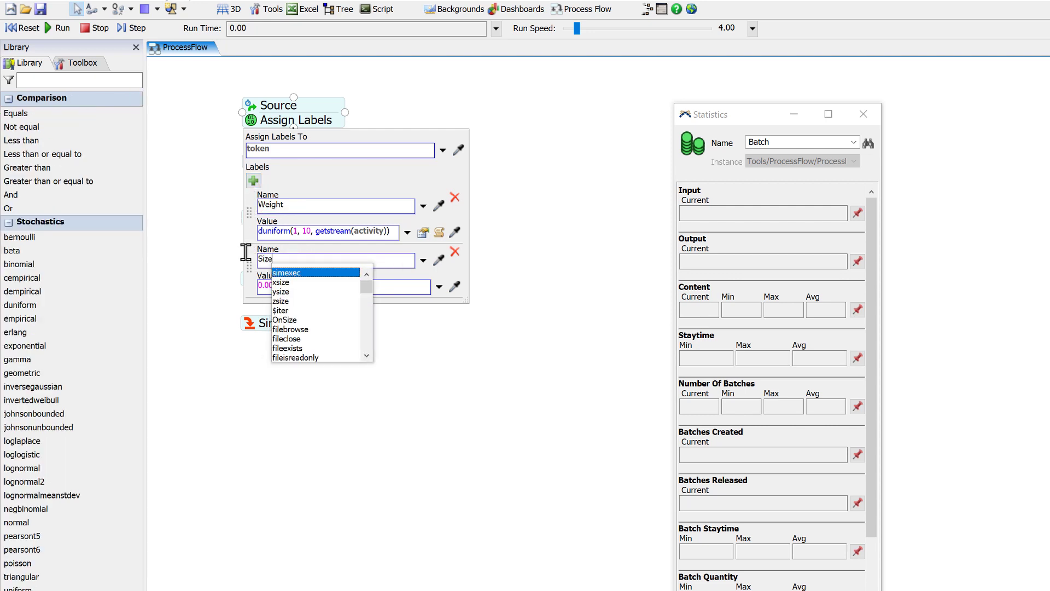
# Step: Define the Size label's value by percentage, with 50 percent "Small" and 50 percent "Large"
pyautogui.click(439, 287)
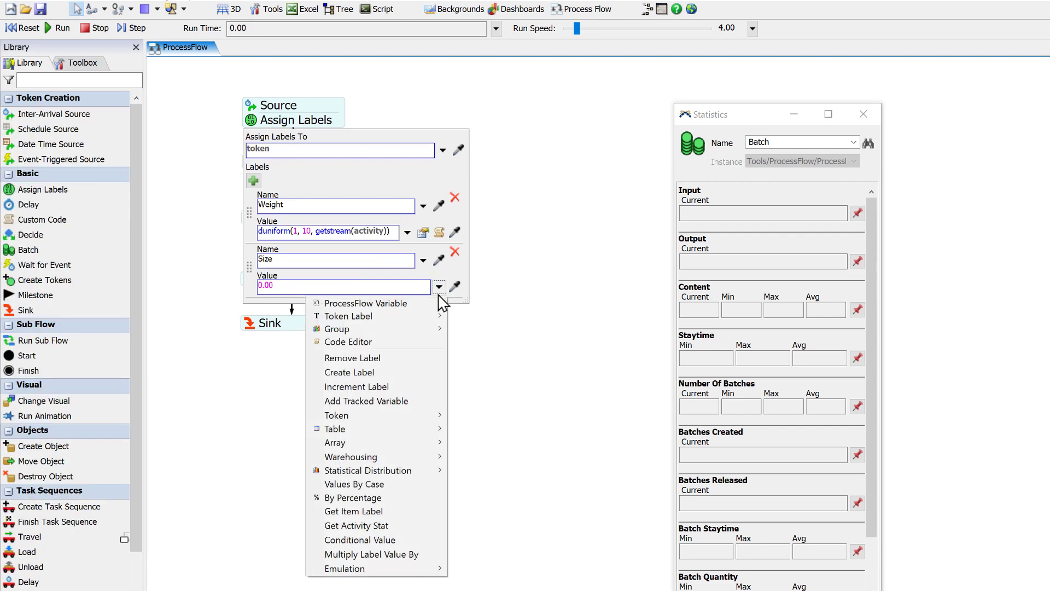
pyautogui.click(402, 502)
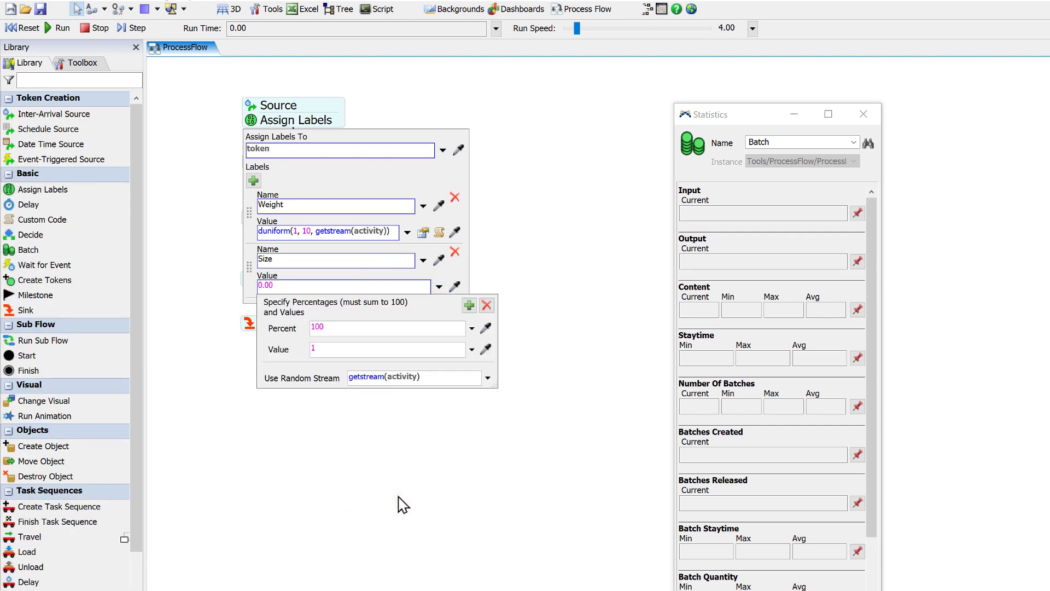
pyautogui.click(468, 306)
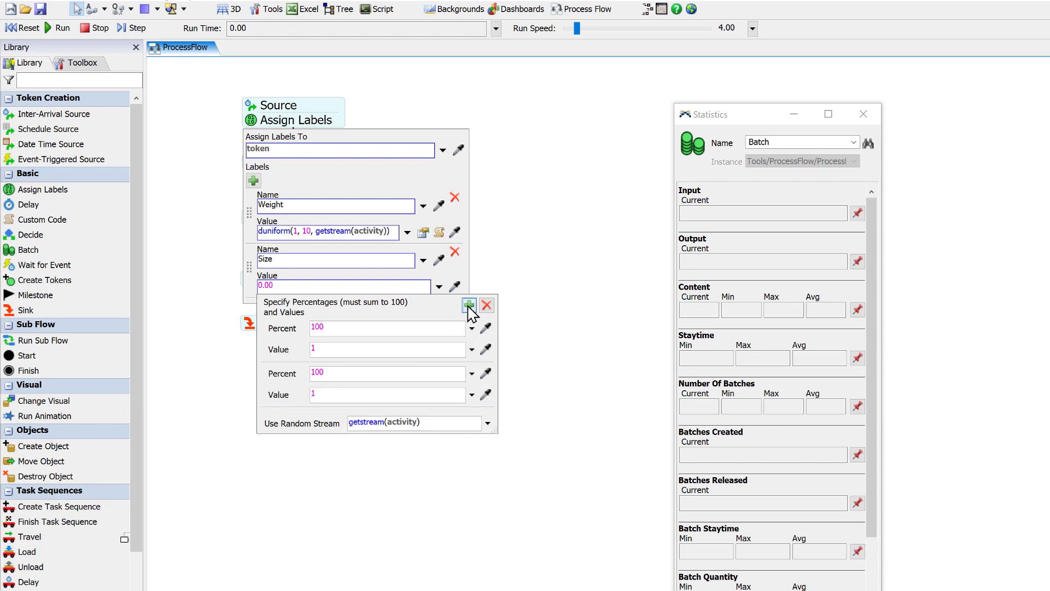
pyautogui.moveTo(412, 328); pyautogui.dragTo(290, 327)
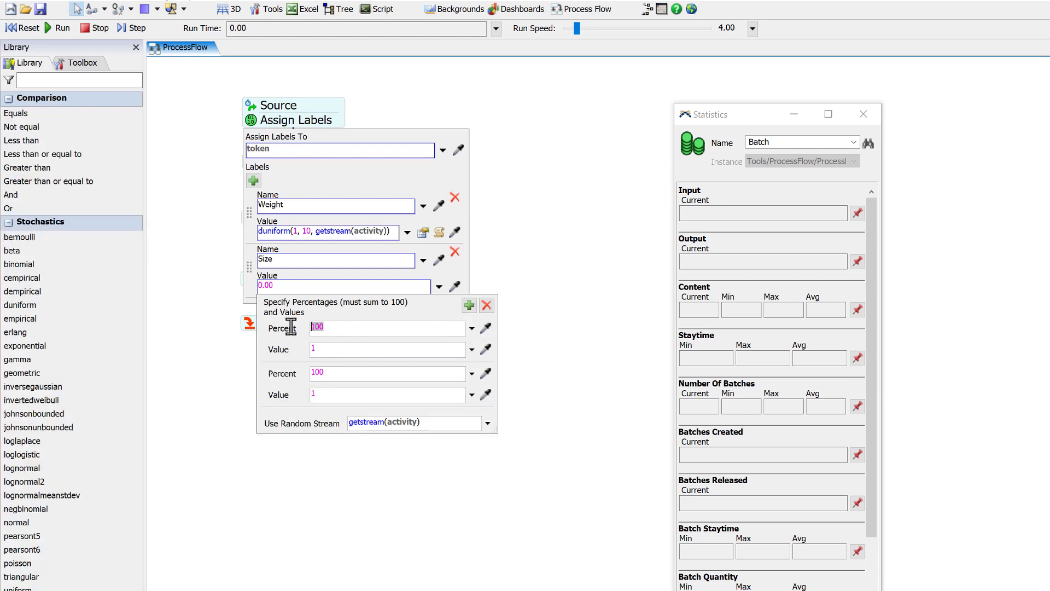
pyautogui.write('50')
pyautogui.press('Tab')
pyautogui.write('"Small')
pyautogui.press('Tab')
pyautogui.write('50')
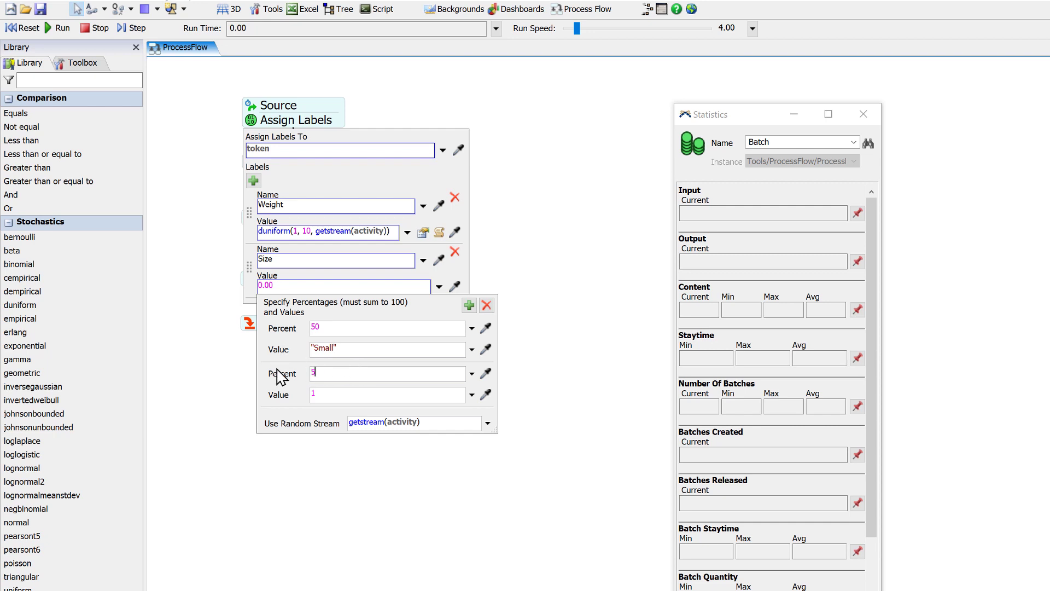
pyautogui.press('Tab')
pyautogui.write('"Large')
pyautogui.click(300, 495)
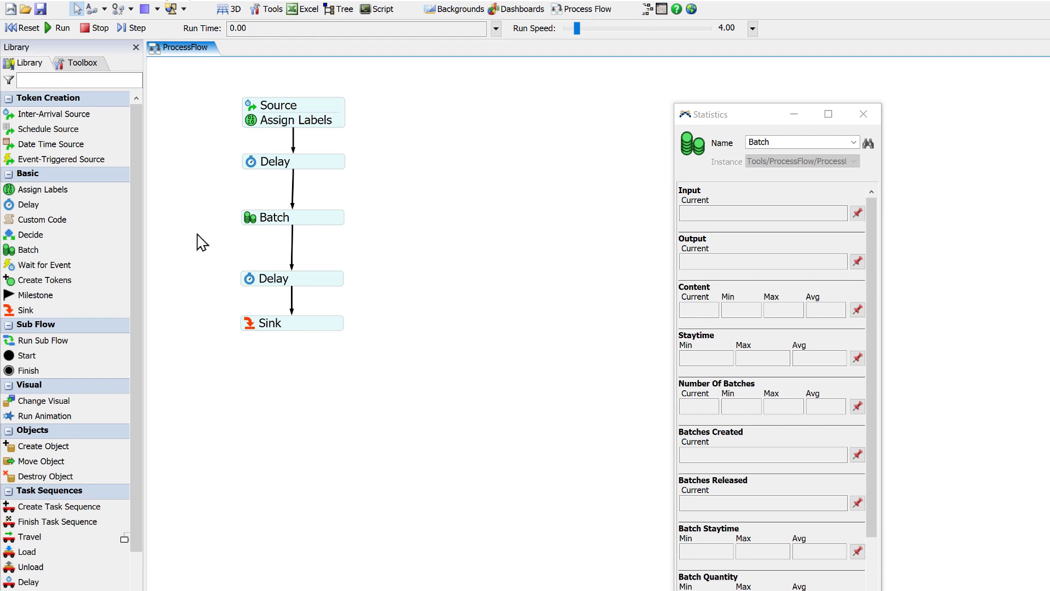
# Step: Set the Batch activity's Group By to the token label Size
pyautogui.doubleClick(252, 220)
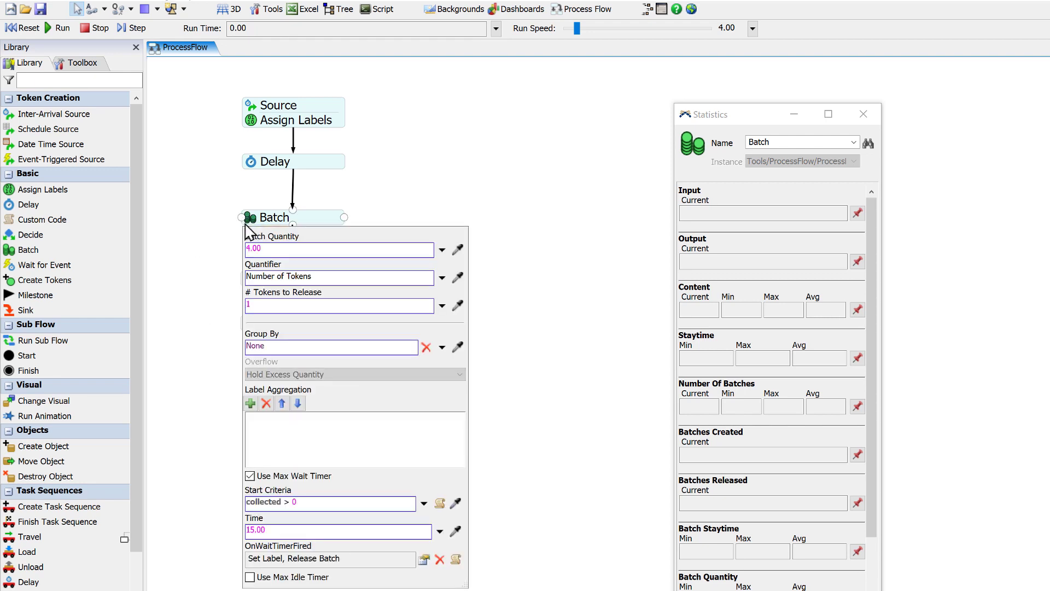
pyautogui.click(442, 347)
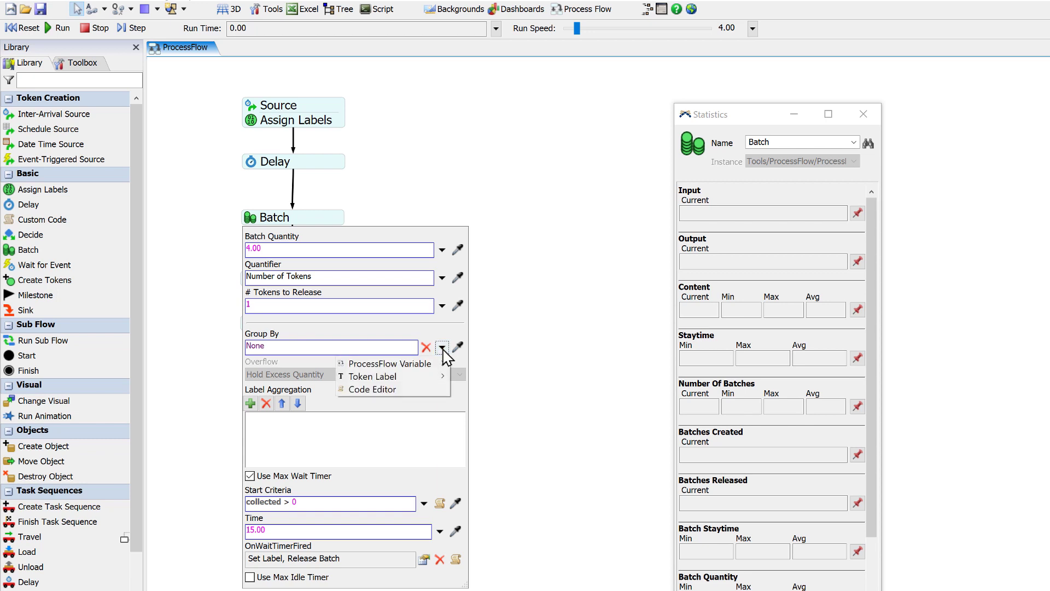
pyautogui.moveTo(440, 377)
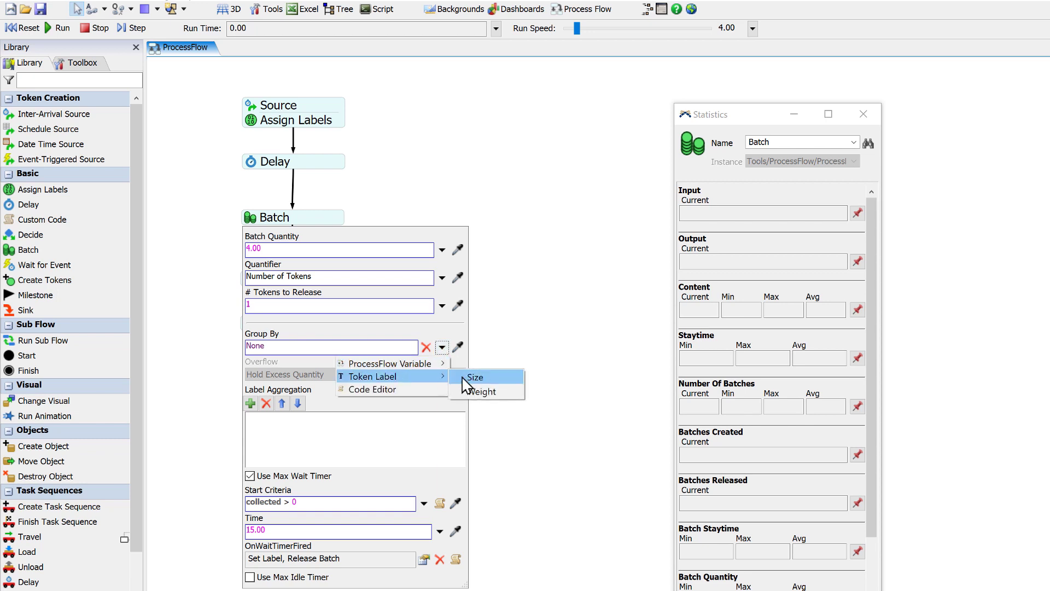
pyautogui.click(481, 377)
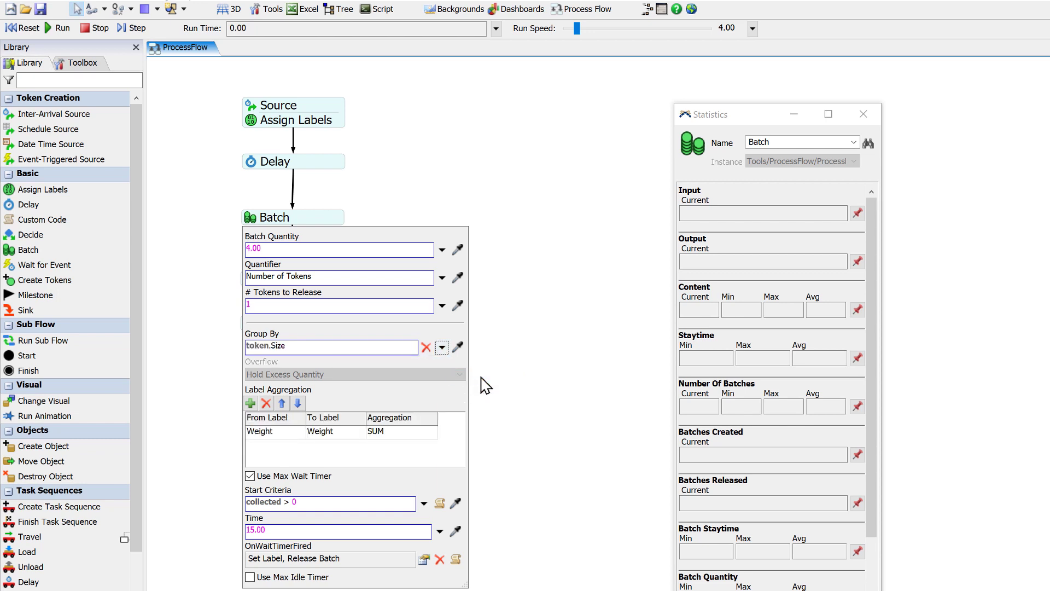
pyautogui.click(541, 357)
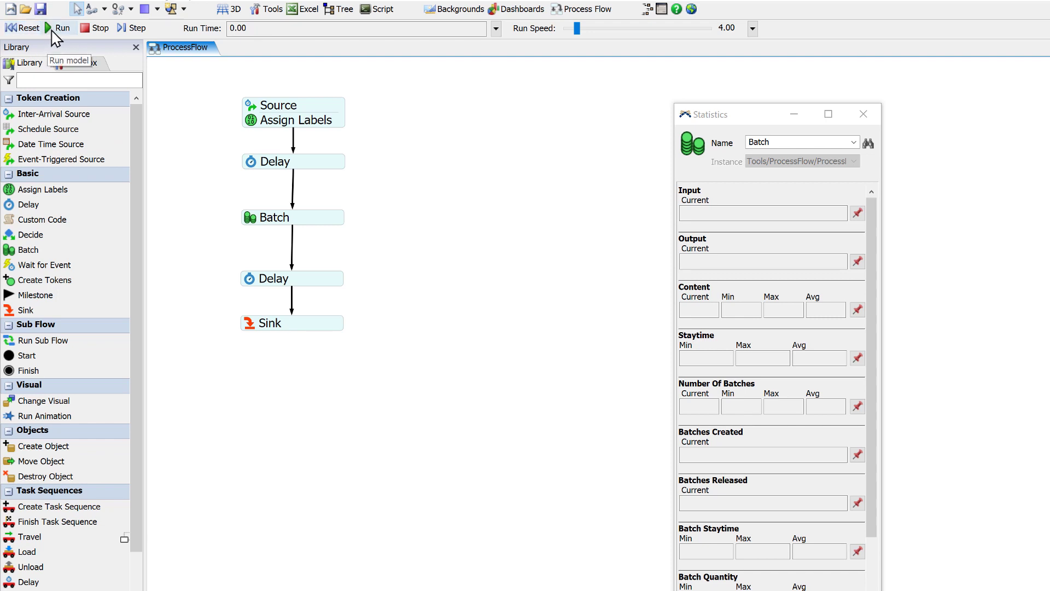
# Step: Run the model to observe how tokens batch by Size, check the Batch activity's settings meanwhile, and stop the run
pyautogui.click(56, 31)
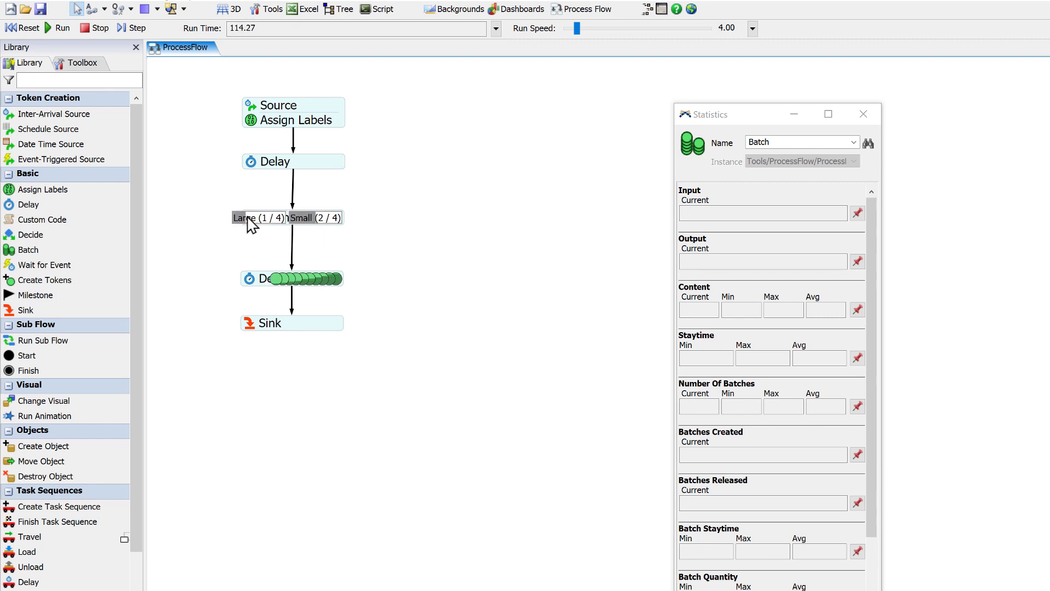
pyautogui.click(250, 219)
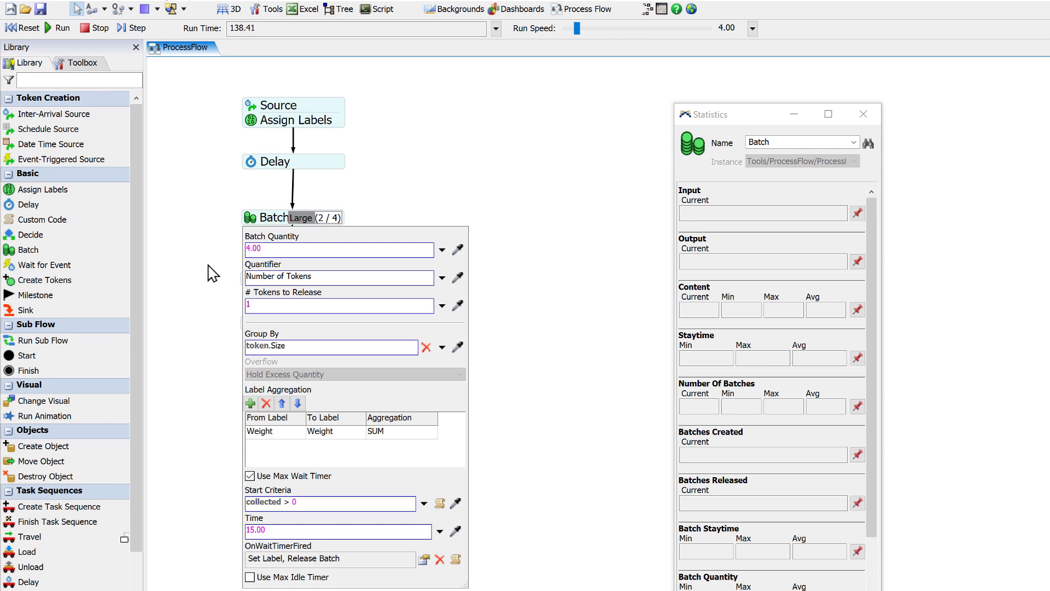
pyautogui.click(210, 272)
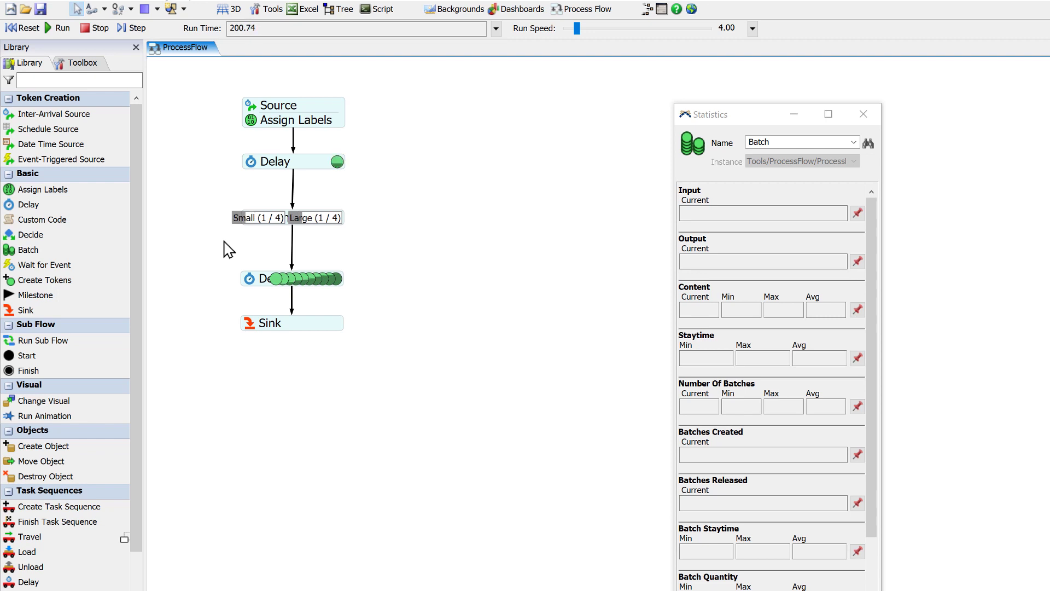
pyautogui.click(97, 33)
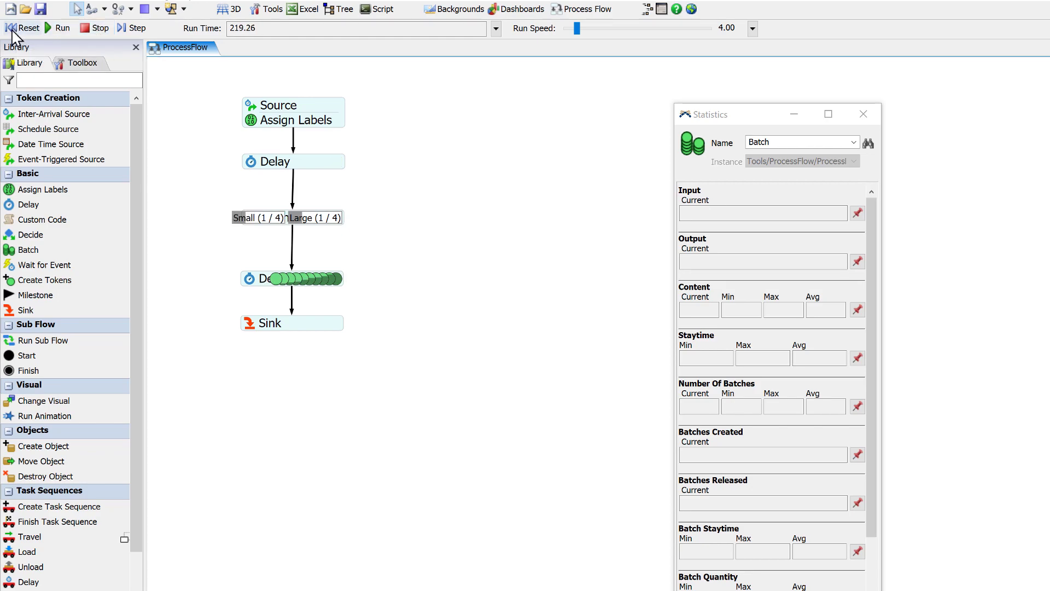
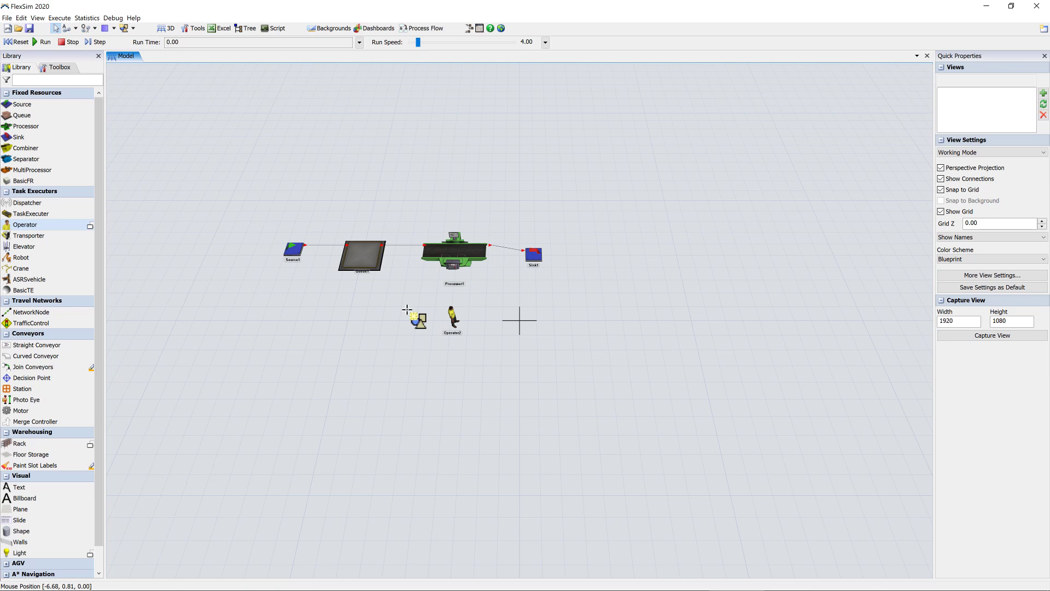
# Step: Center-connect the queue and the processor to the operator, and place a second queue below the operator
pyautogui.moveTo(361, 254); pyautogui.dragTo(447, 313)
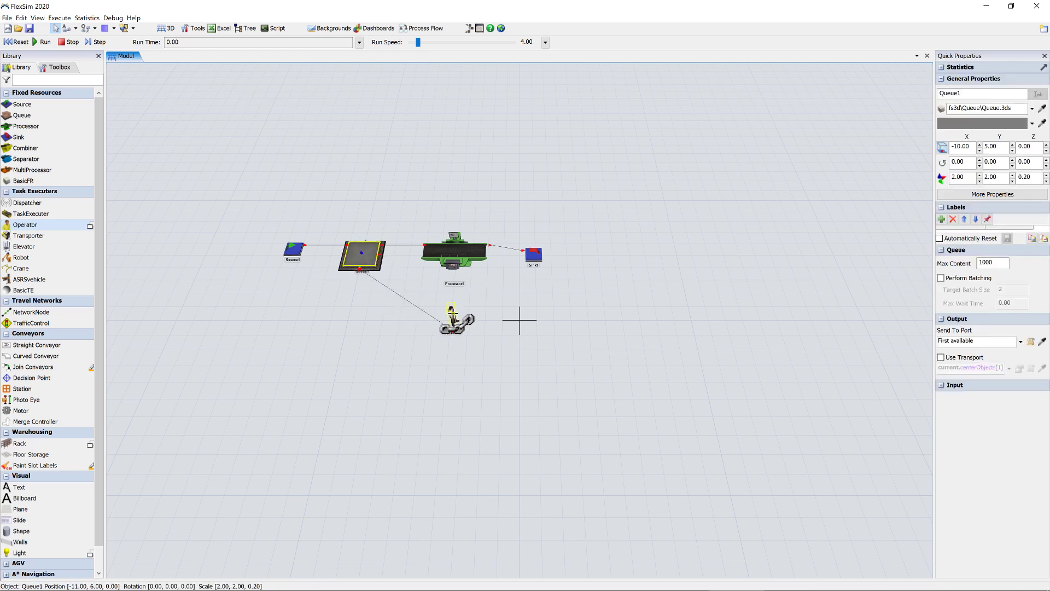
pyautogui.click(447, 252)
pyautogui.moveTo(447, 252); pyautogui.dragTo(454, 320)
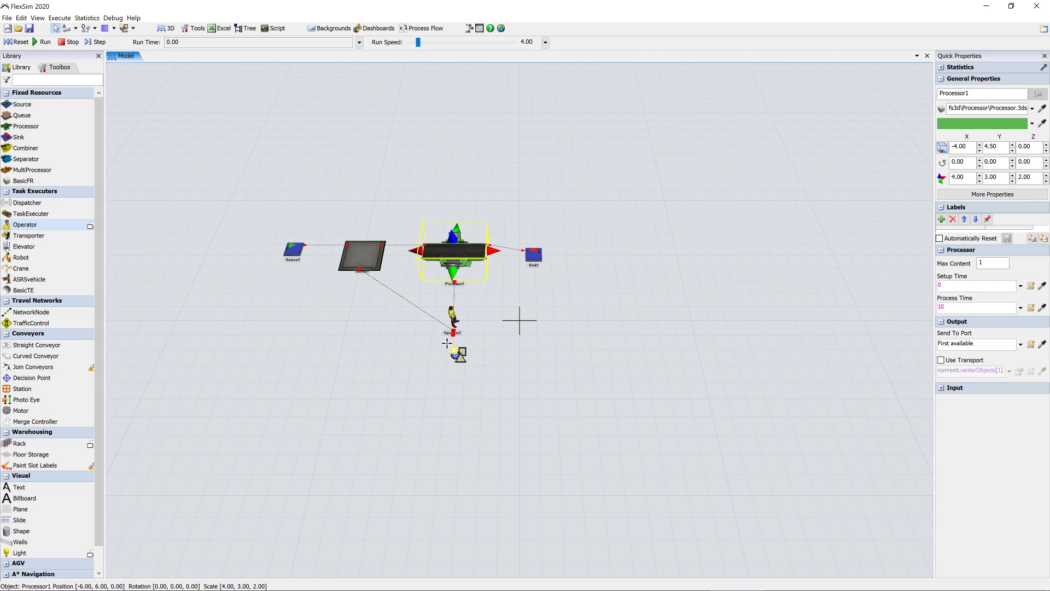
pyautogui.moveTo(79, 116); pyautogui.dragTo(419, 384)
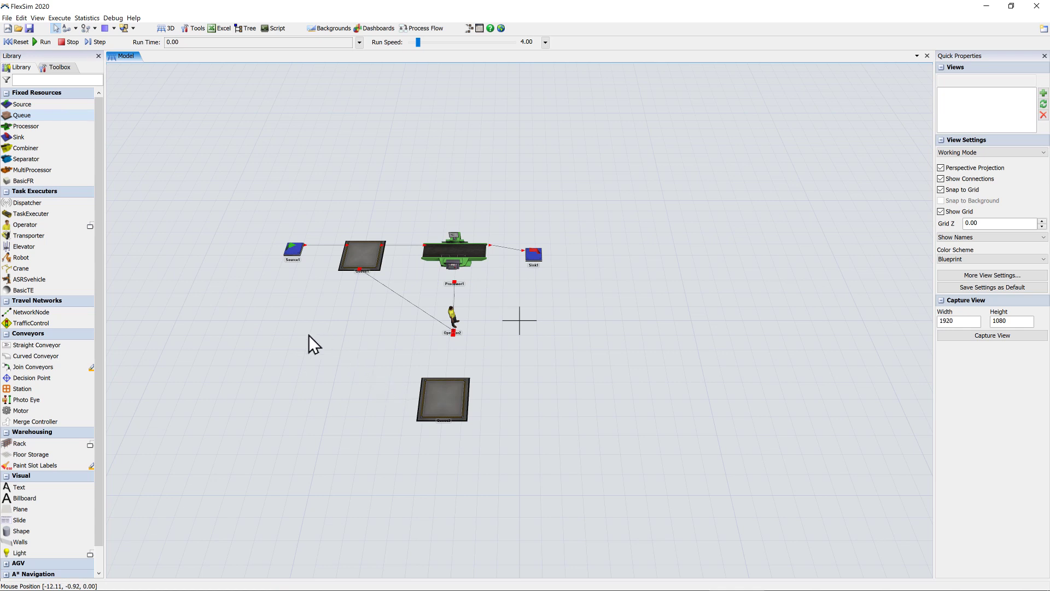
# Step: Set the processor's setup time to 2 and have it use an operator for setup
pyautogui.doubleClick(432, 250)
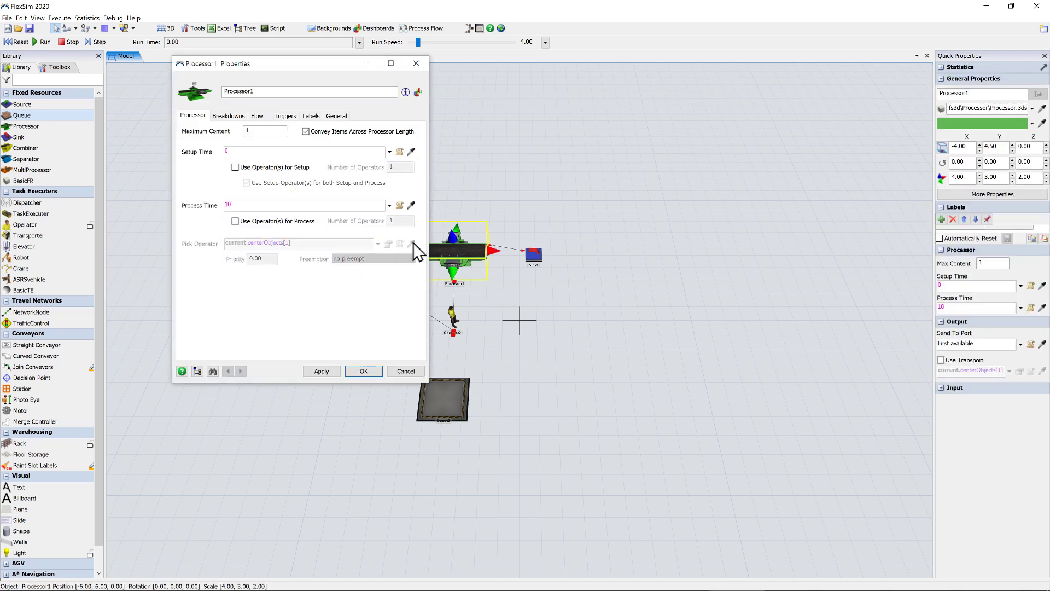
pyautogui.click(236, 150)
pyautogui.press('BackSpace')
pyautogui.write('2')
pyautogui.click(236, 167)
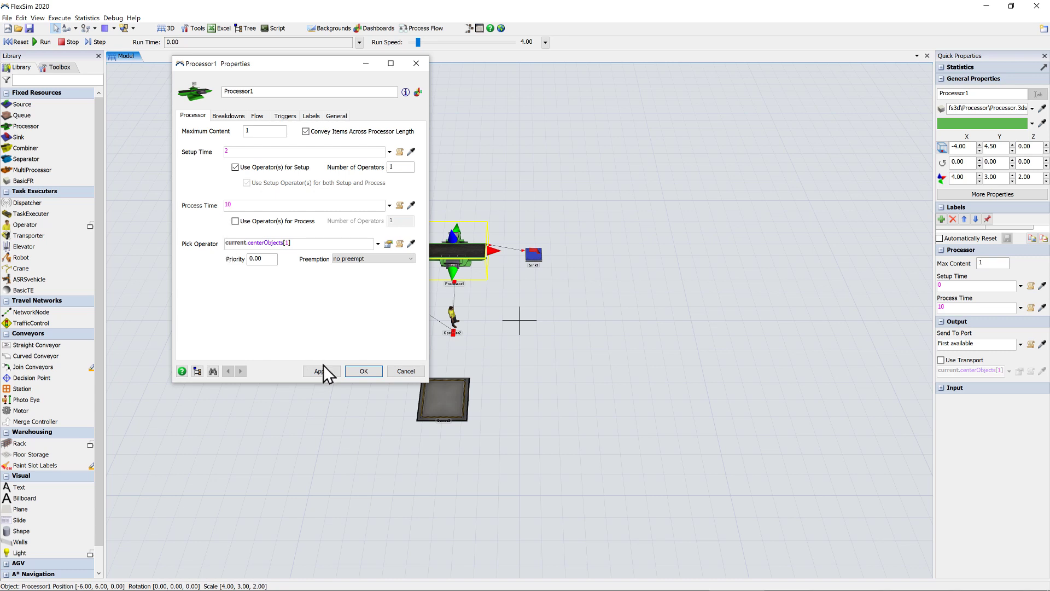
pyautogui.click(361, 371)
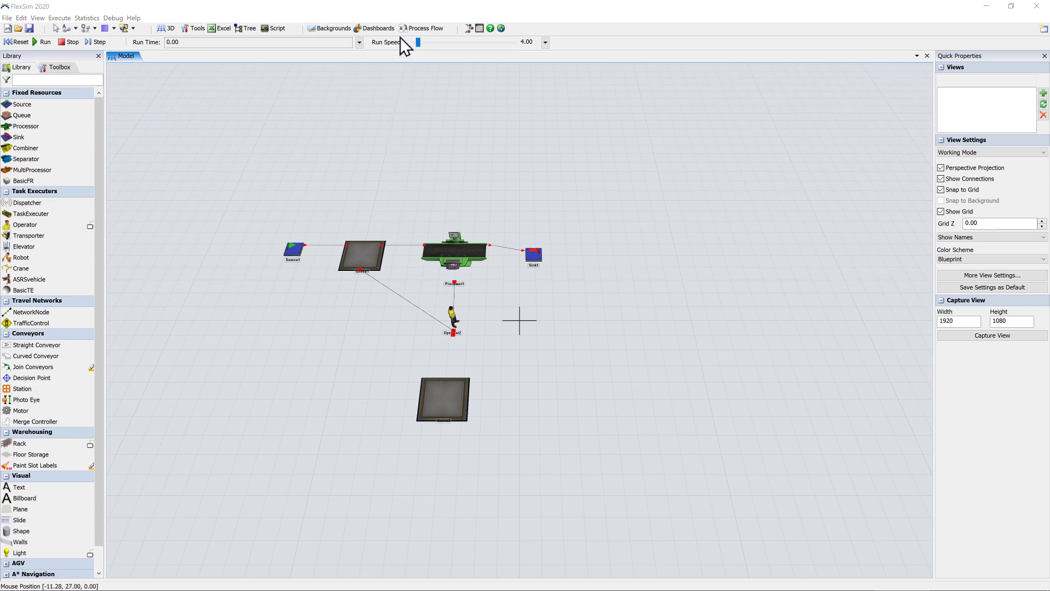
# Step: Add a general process flow and place an Event-Triggered Source near its upper edge
pyautogui.click(416, 28)
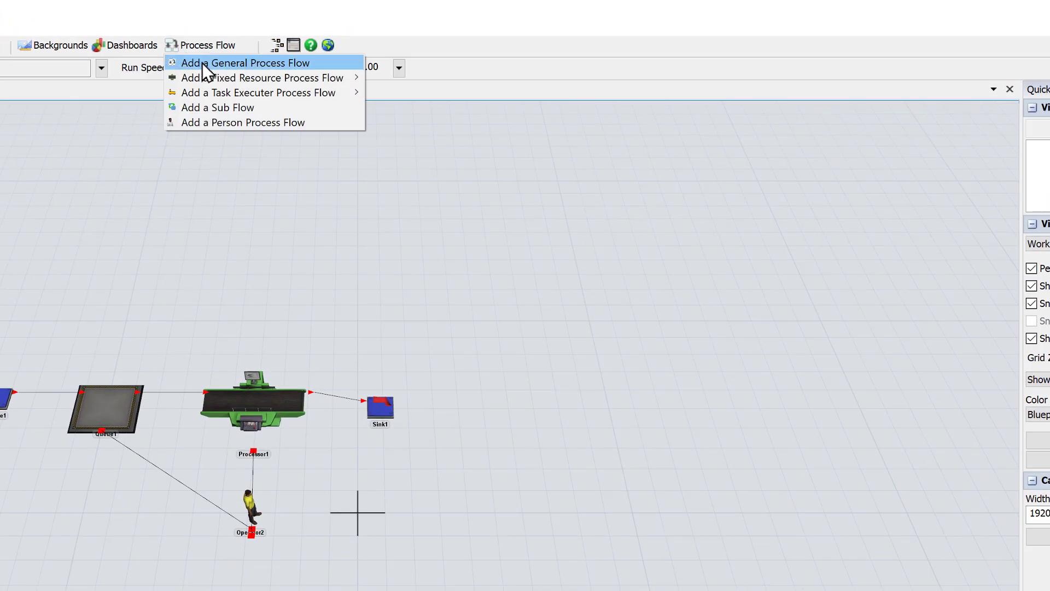
pyautogui.click(201, 63)
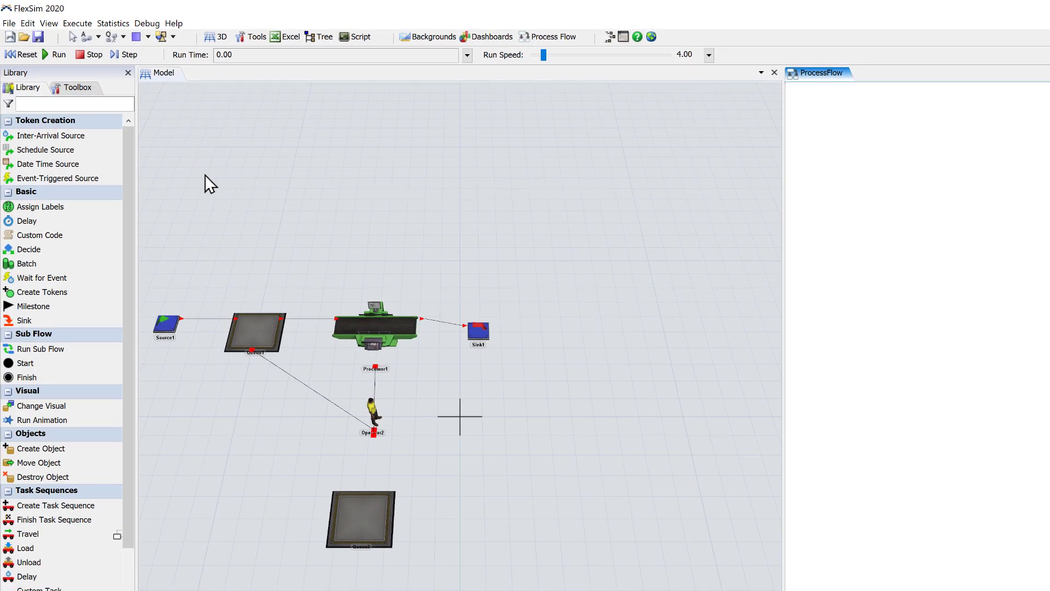
pyautogui.moveTo(65, 179); pyautogui.dragTo(924, 117)
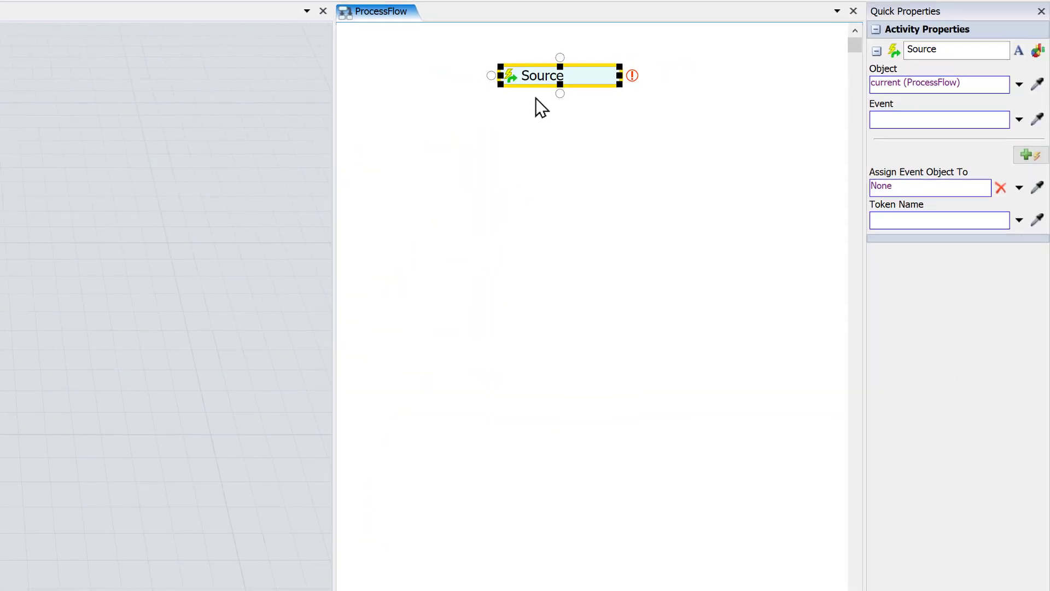
# Step: Append a Batch activity and a Create Object activity beneath the event-triggered Source
pyautogui.click(538, 86)
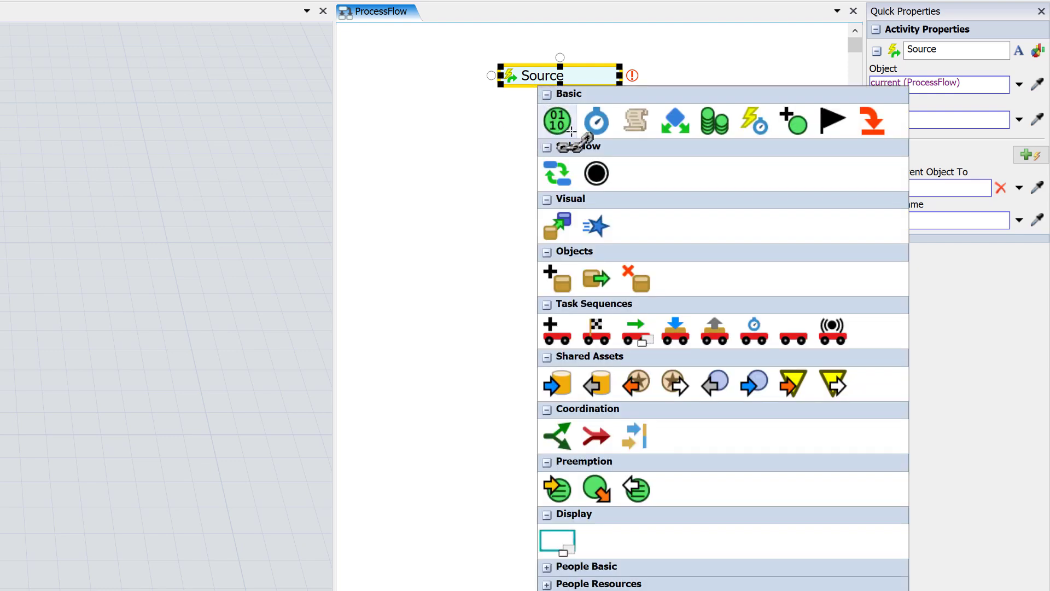
pyautogui.click(714, 125)
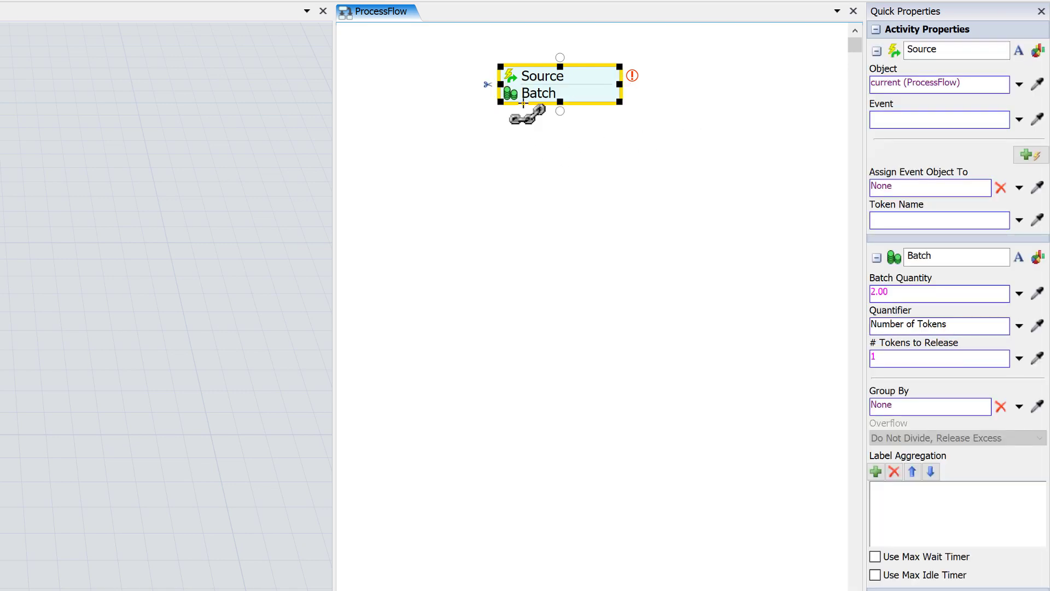
pyautogui.click(522, 104)
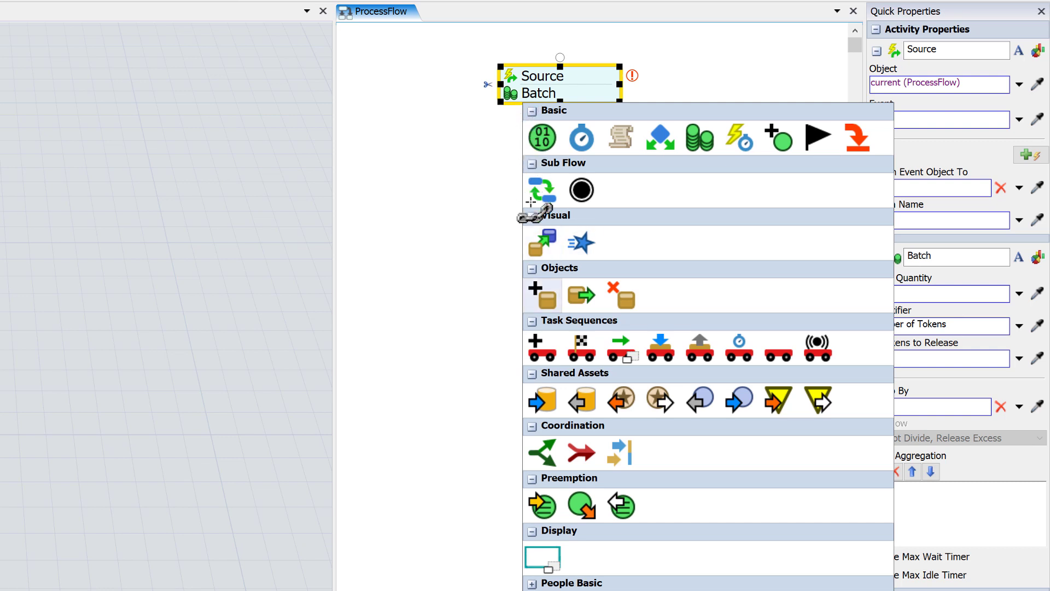
pyautogui.click(542, 298)
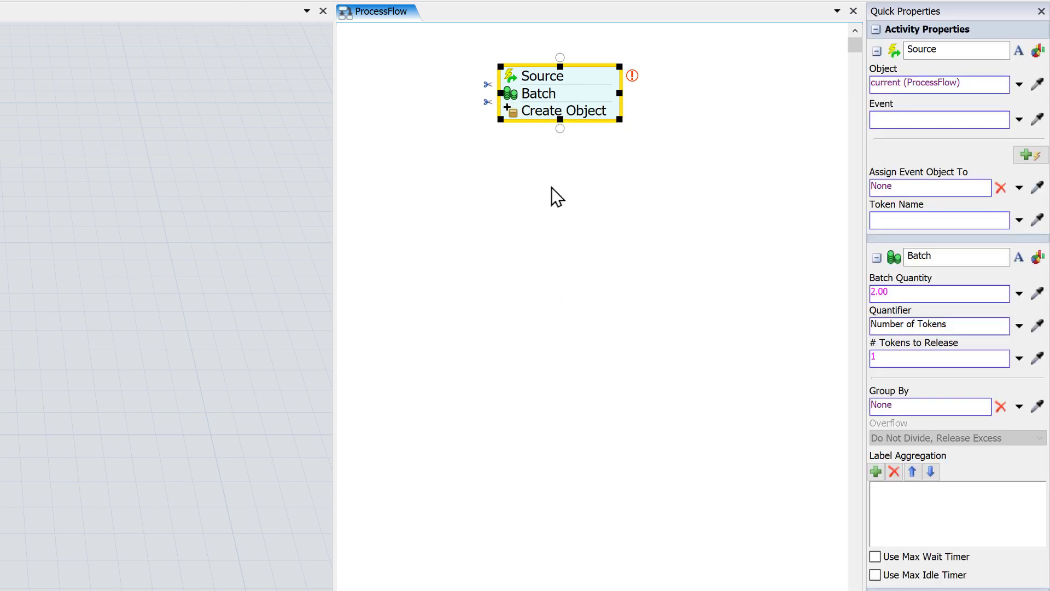
# Step: Connect a Create Task Sequence activity below the Source block and append a Travel To Object activity to it
pyautogui.moveTo(560, 128); pyautogui.dragTo(559, 172)
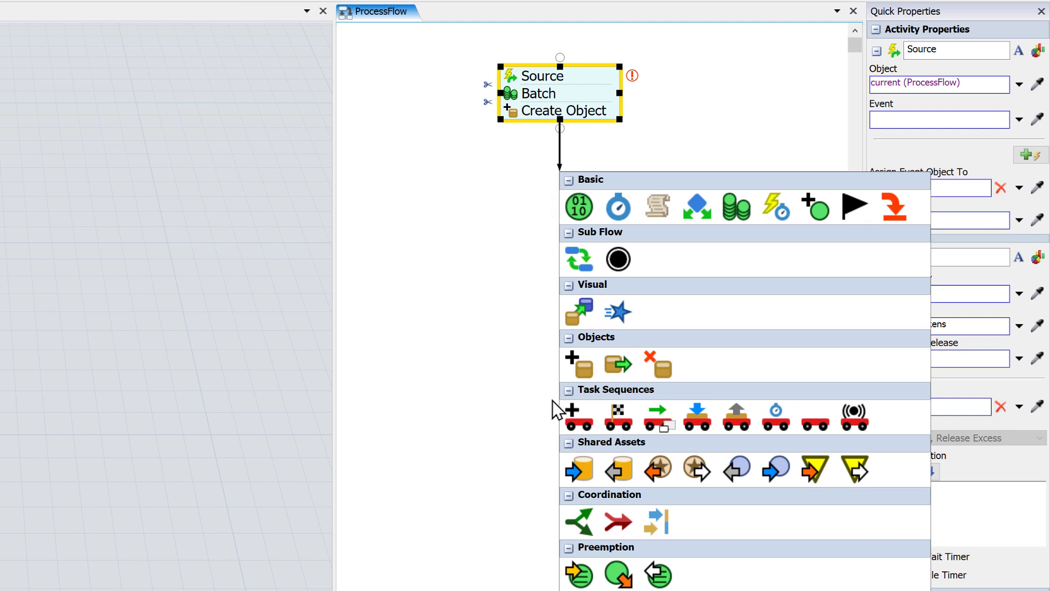
pyautogui.click(583, 415)
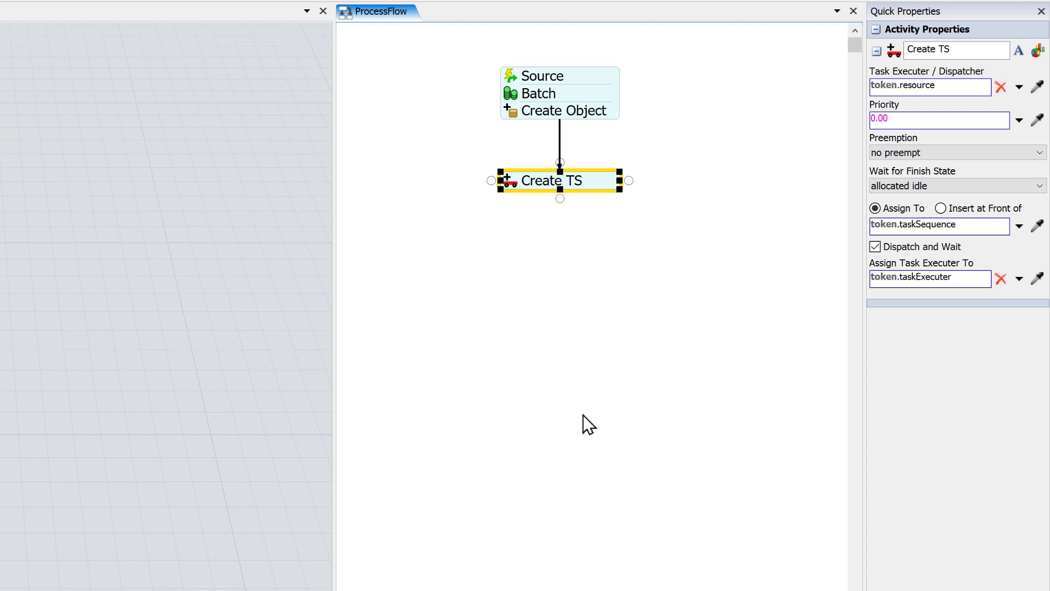
pyautogui.doubleClick(533, 191)
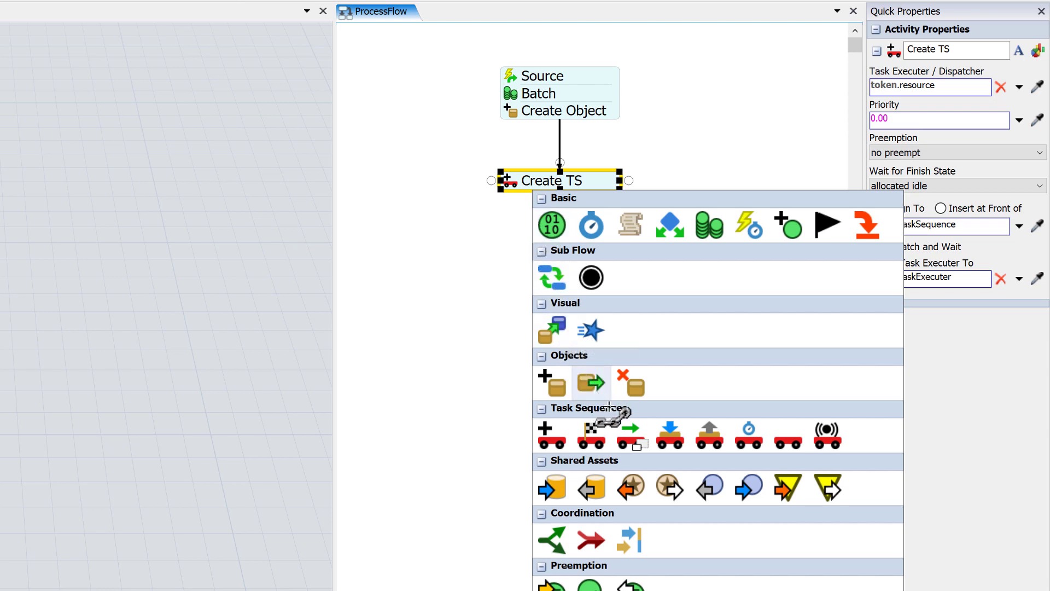
pyautogui.click(634, 437)
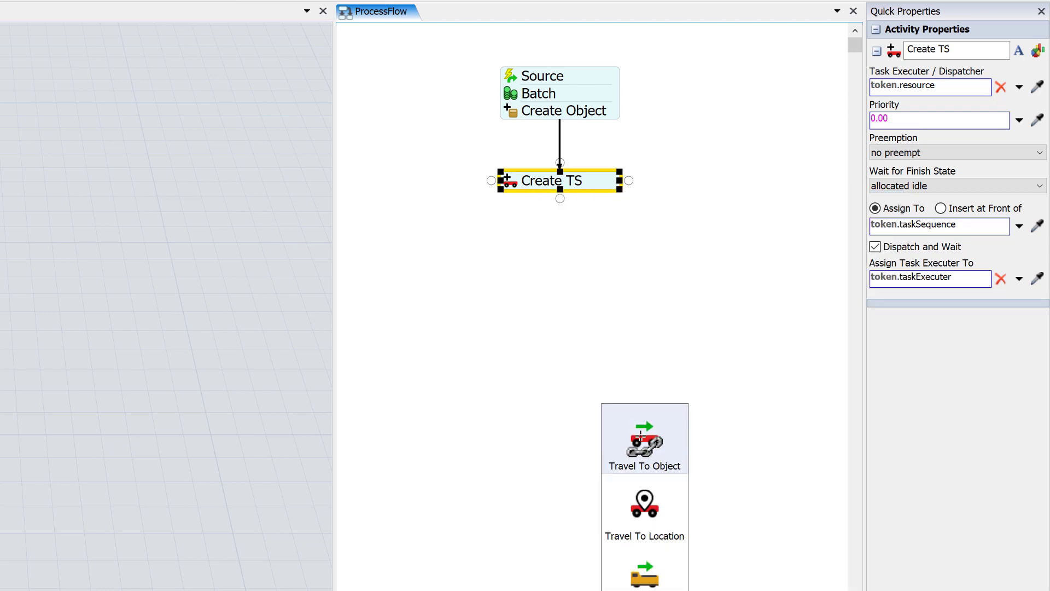
pyautogui.click(643, 434)
pyautogui.click(643, 435)
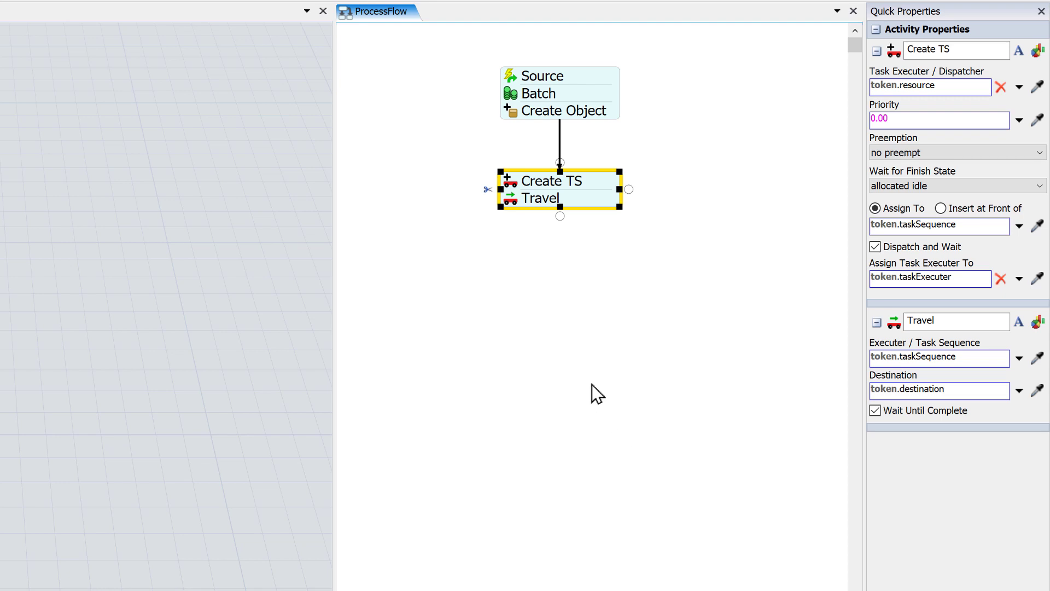
# Step: Append a Load activity and a second Travel activity to the Create Task Sequence block
pyautogui.click(524, 214)
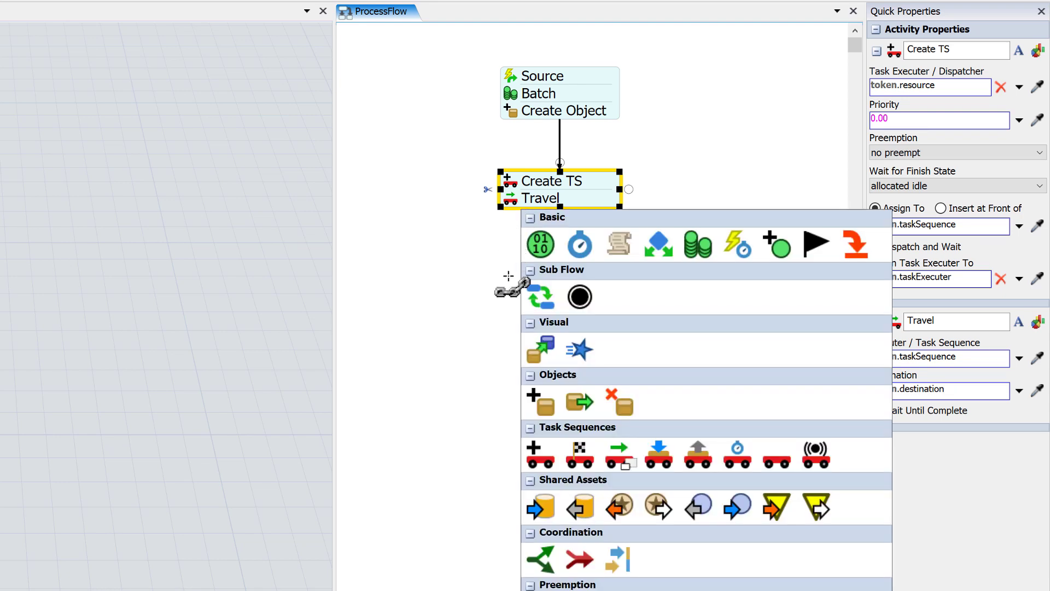
pyautogui.click(661, 455)
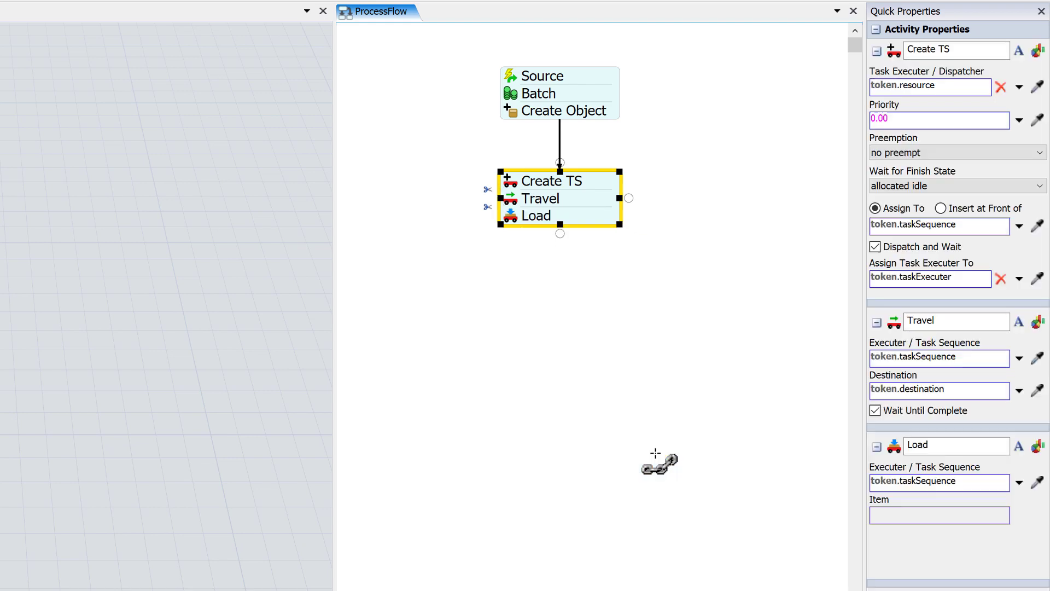
pyautogui.click(523, 226)
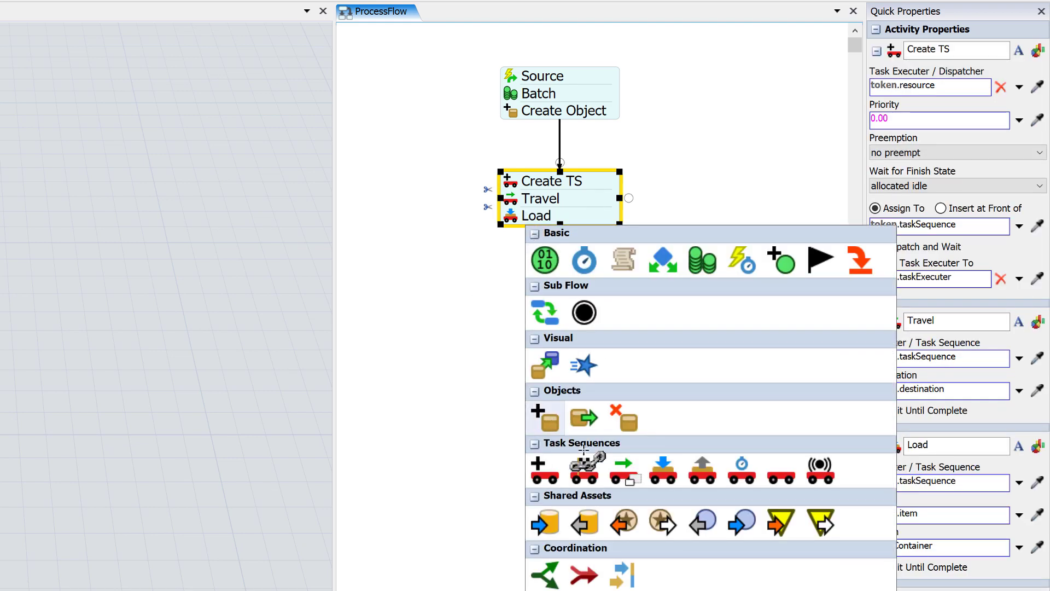
pyautogui.click(622, 476)
pyautogui.click(621, 481)
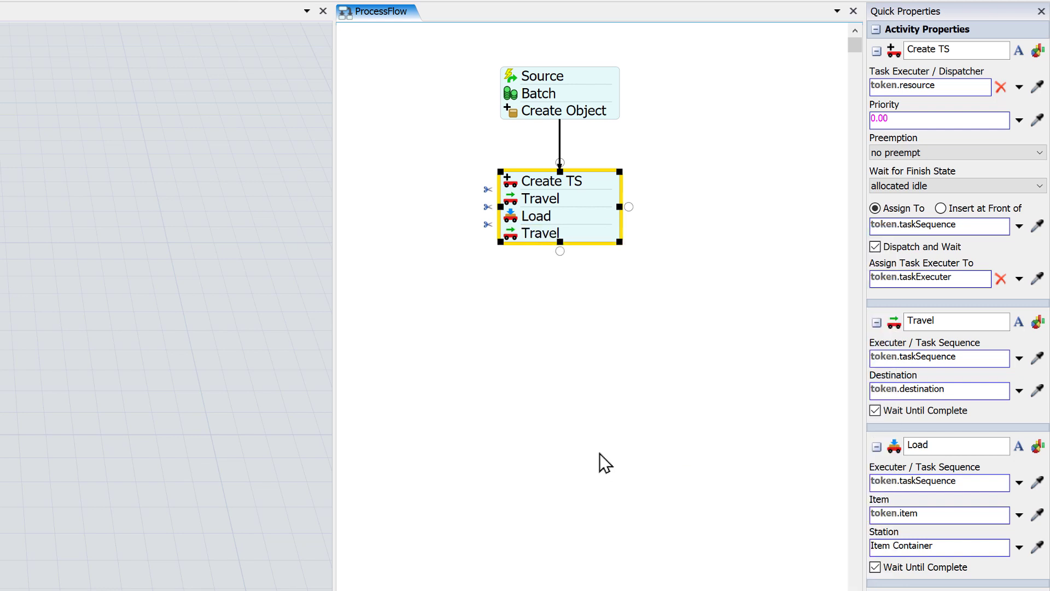
# Step: Append a task-sequence Delay activity and a Destroy Object activity after the second Travel
pyautogui.click(524, 244)
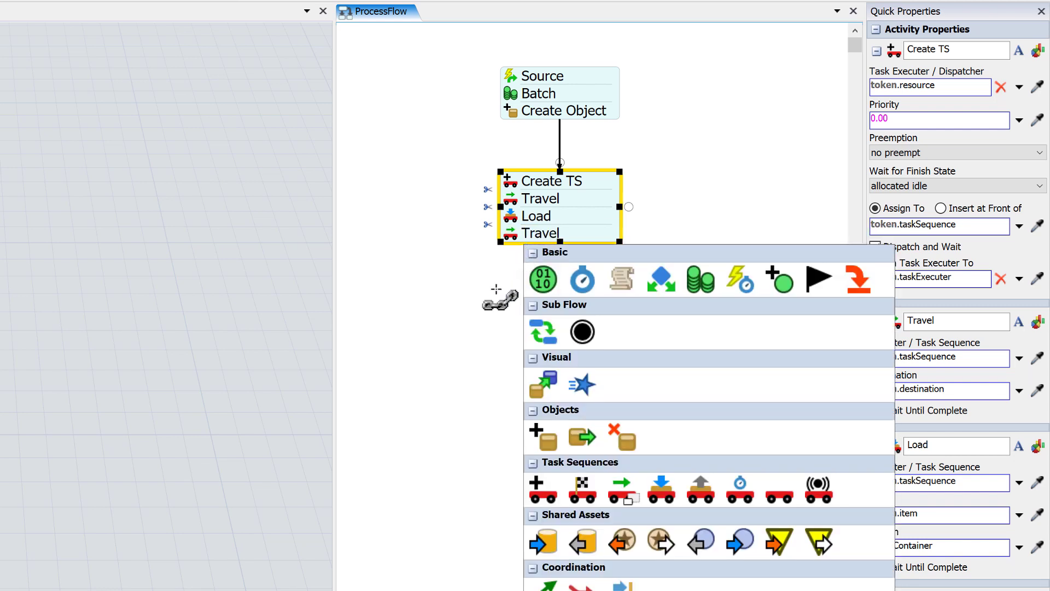
pyautogui.click(724, 481)
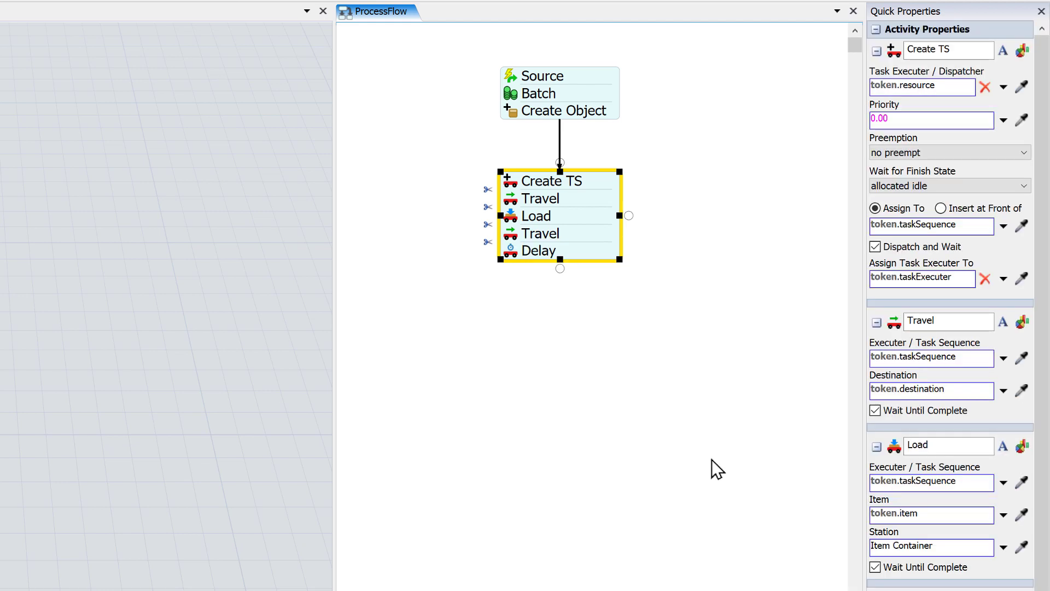
pyautogui.click(526, 260)
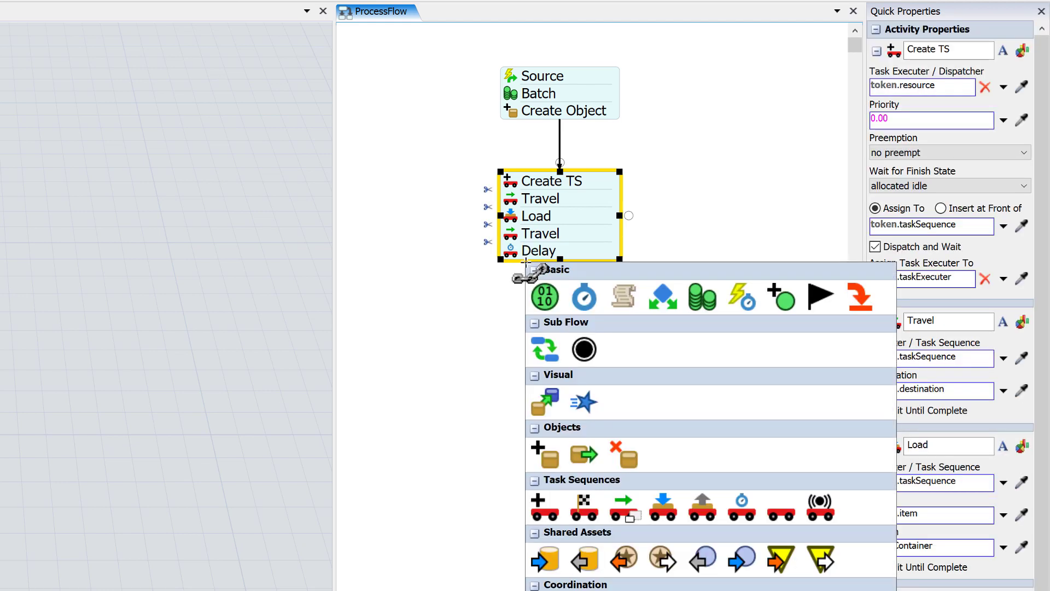
pyautogui.click(631, 457)
# Step: End the task sequence block with a Finish Task Sequence activity and connect a Sink below it
pyautogui.click(532, 280)
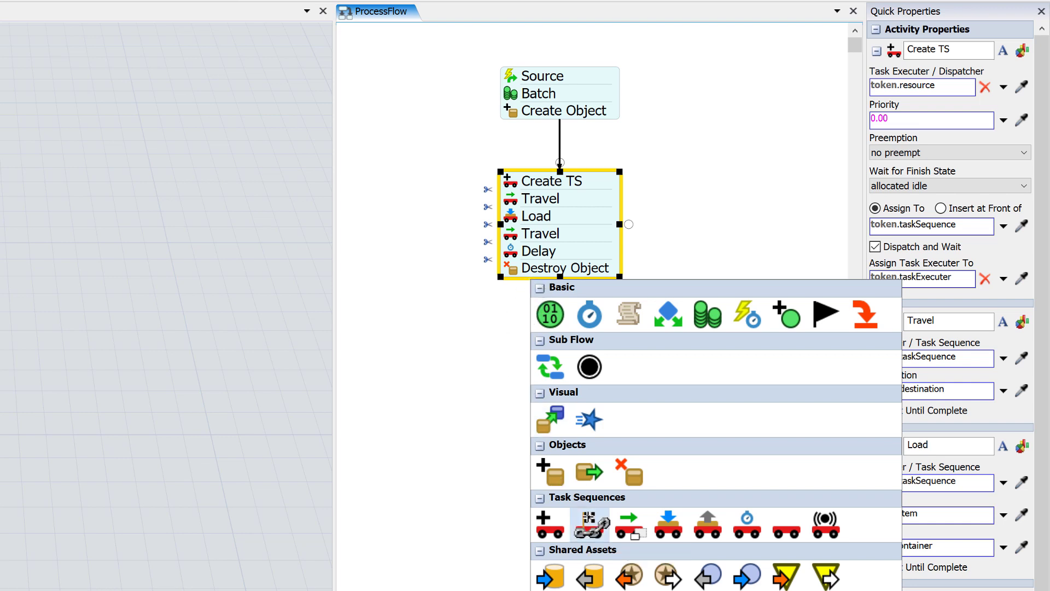
pyautogui.click(590, 524)
pyautogui.moveTo(560, 304); pyautogui.dragTo(562, 364)
pyautogui.click(896, 319)
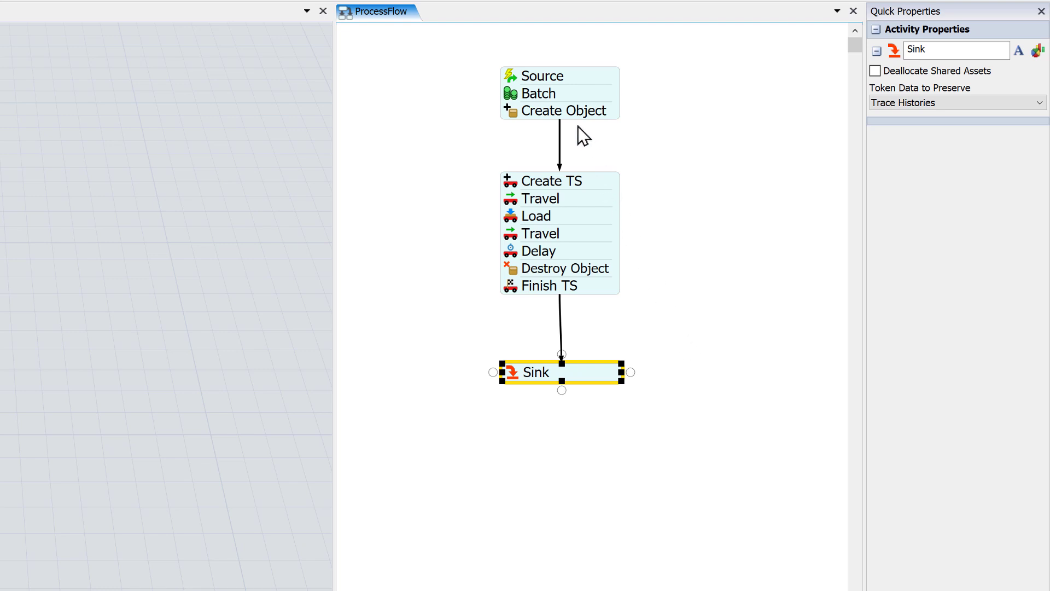
# Step: Link the event-triggered Source to the On Entry event of Processor1 in the 3D model
pyautogui.click(553, 78)
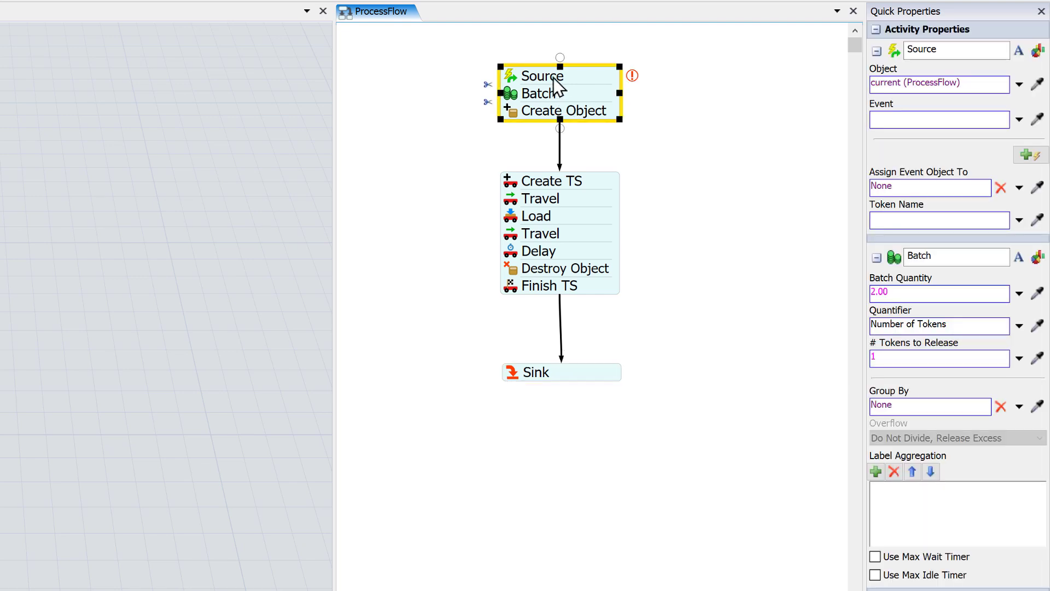
pyautogui.click(633, 76)
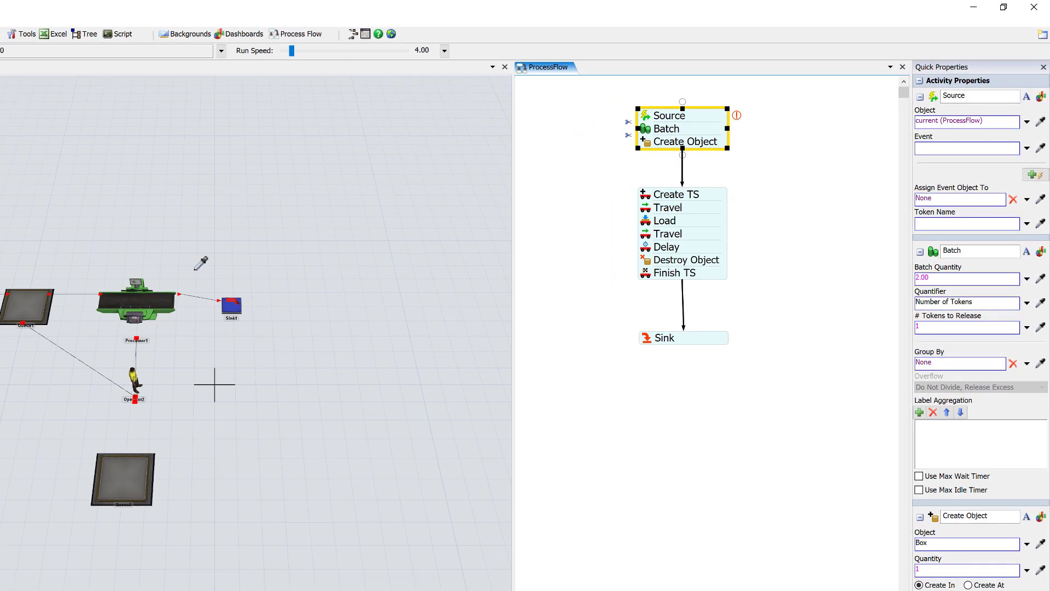
pyautogui.click(146, 298)
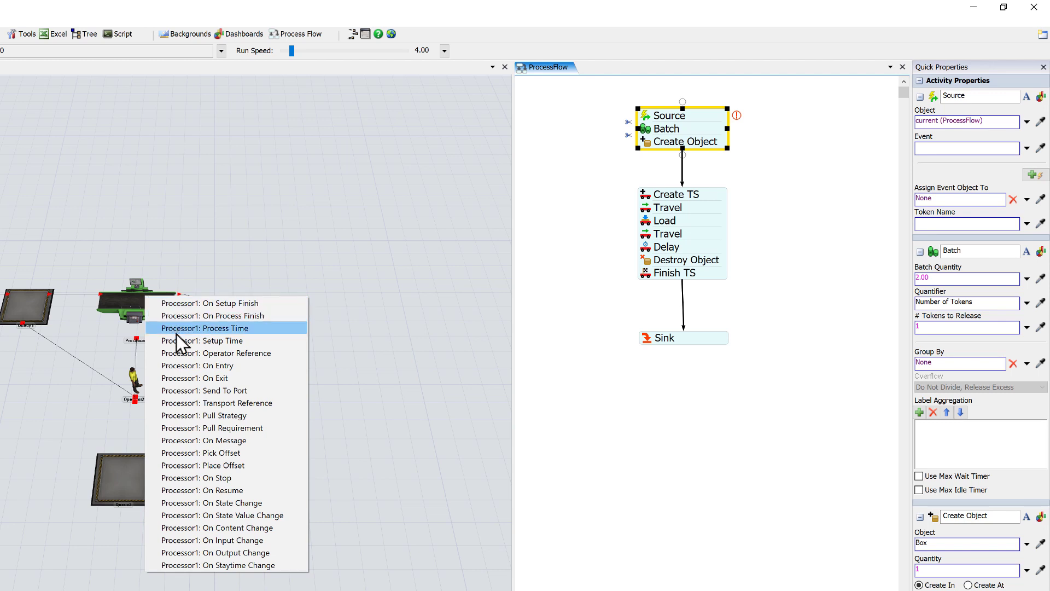
pyautogui.click(185, 367)
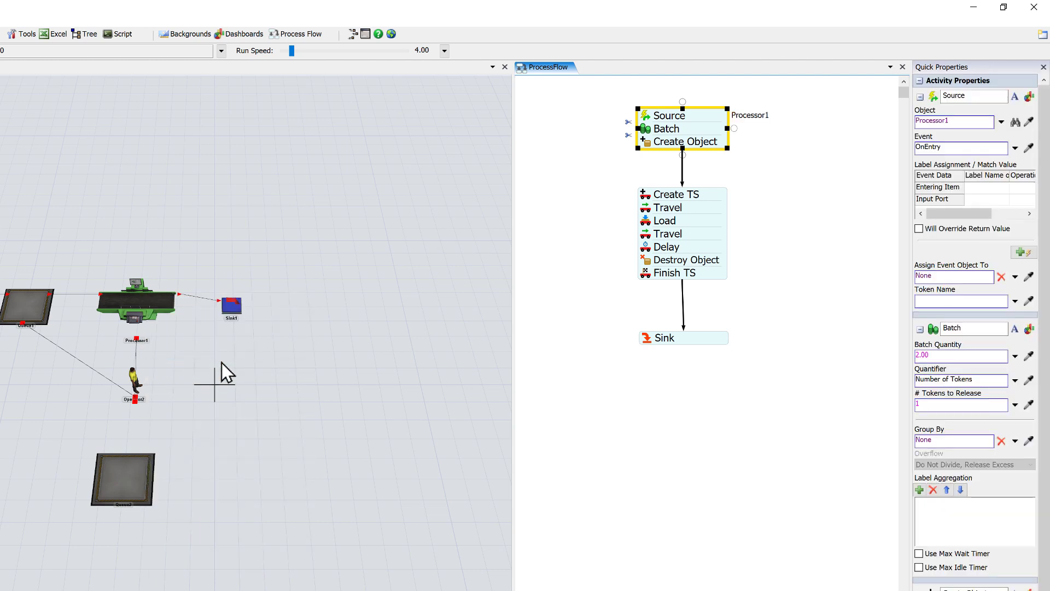
# Step: Set the batch quantity of the Batch activity to 15
pyautogui.click(645, 134)
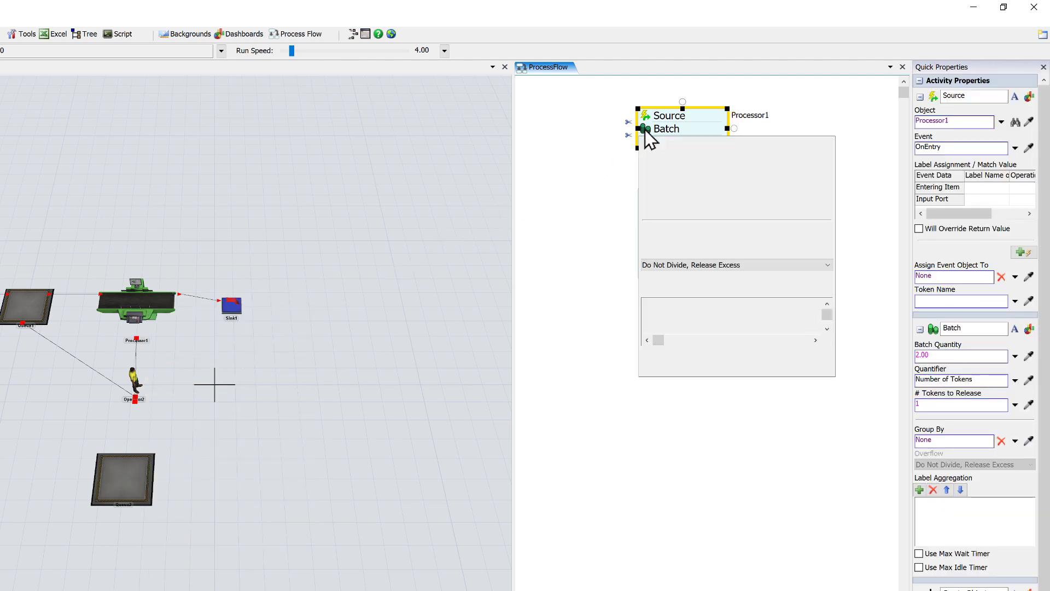
pyautogui.moveTo(655, 155); pyautogui.dragTo(635, 156)
pyautogui.write('15')
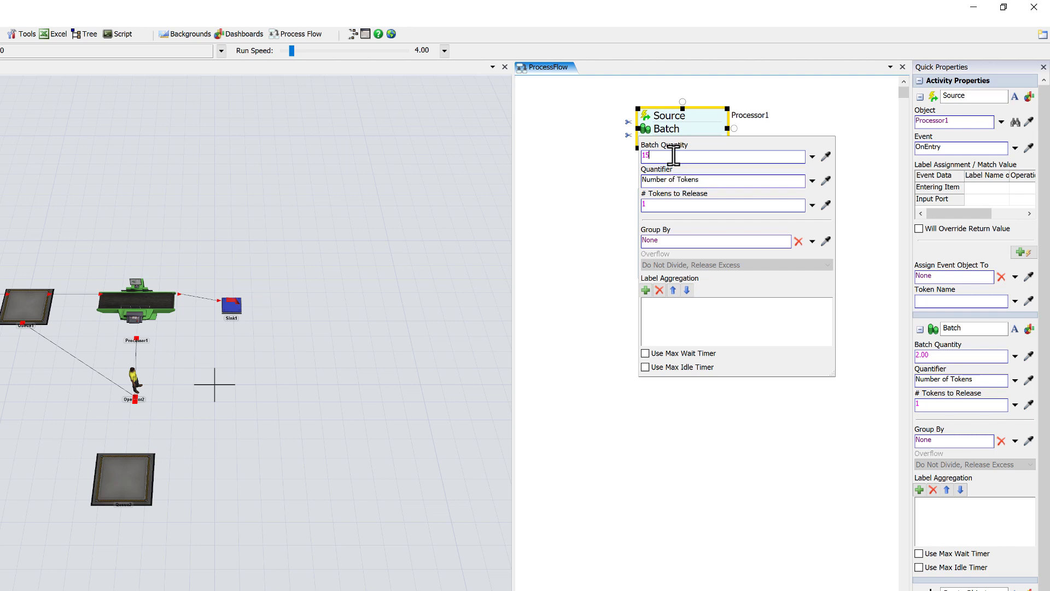
pyautogui.click(616, 219)
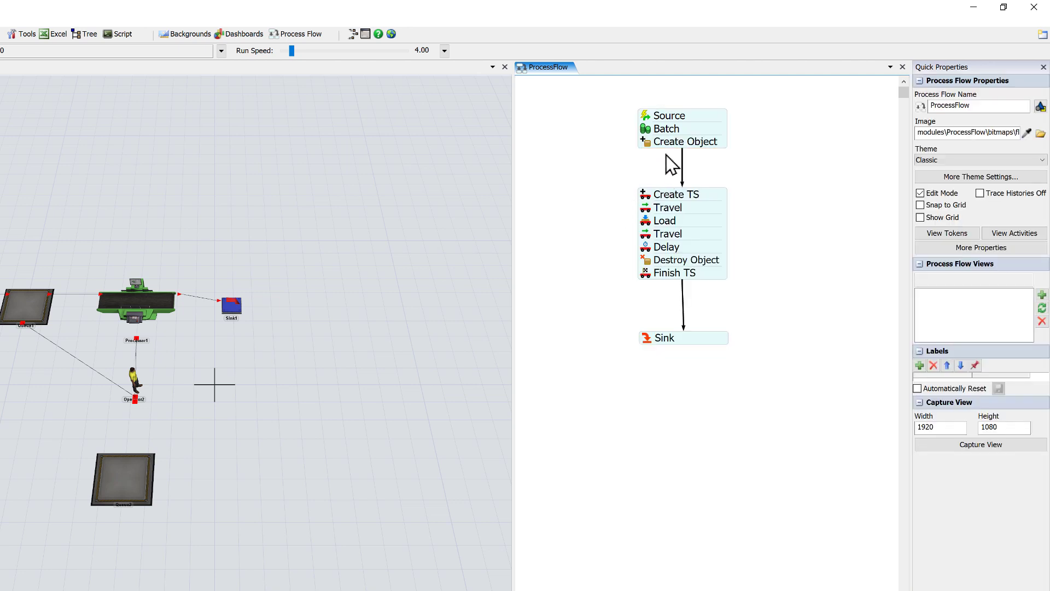
# Step: Configure the Create Object activity to create a Cylinder flowitem in Queue2
pyautogui.doubleClick(646, 145)
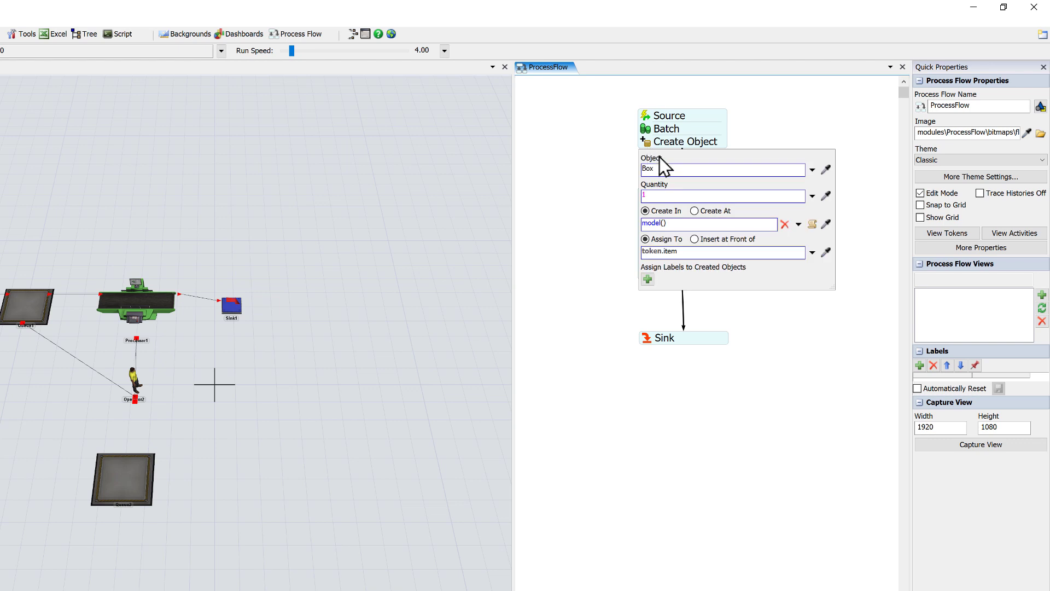
pyautogui.click(812, 170)
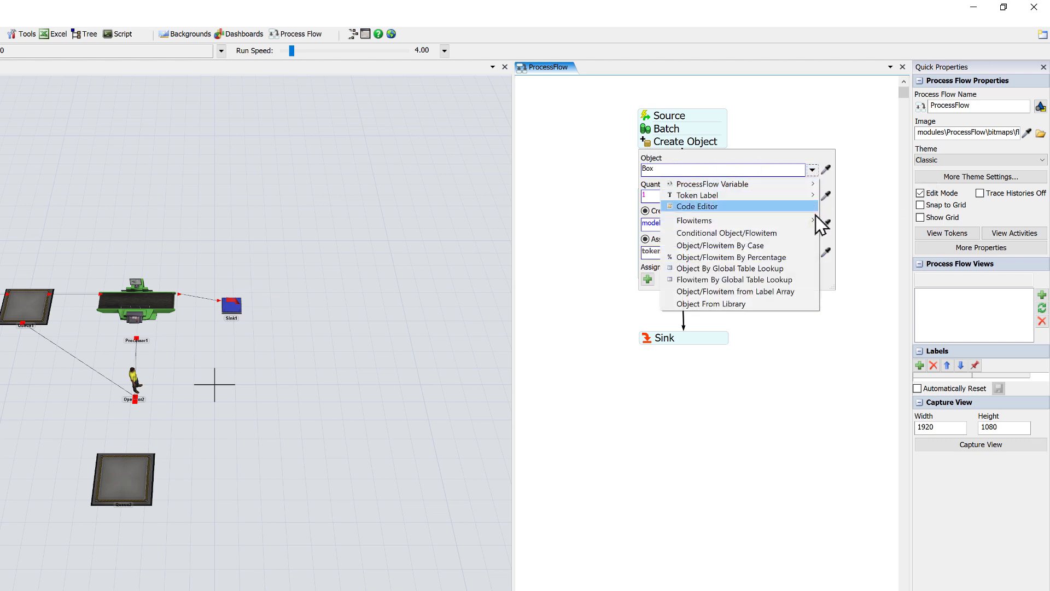
pyautogui.moveTo(813, 221)
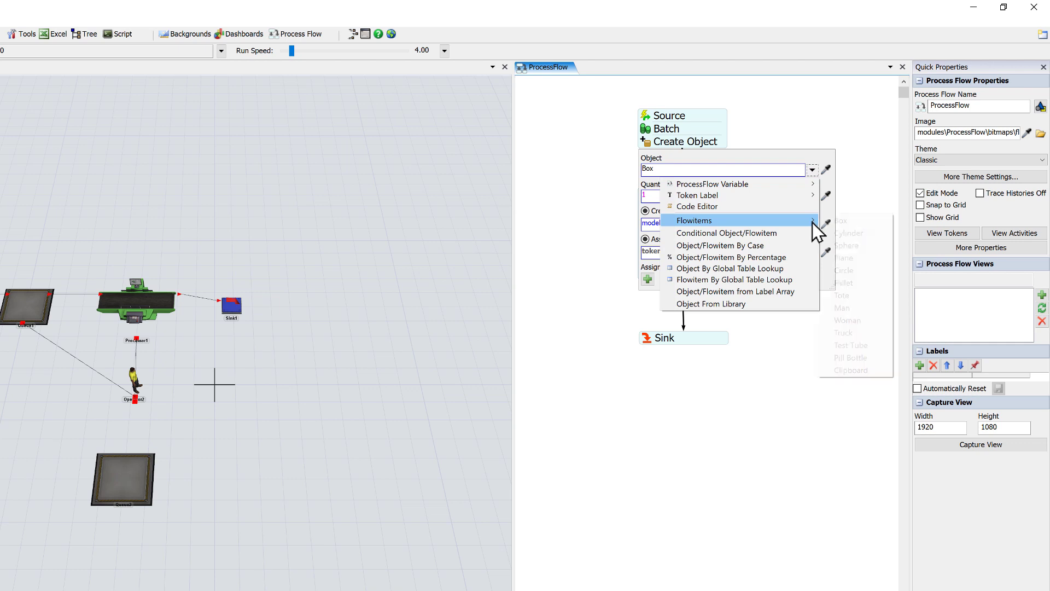
pyautogui.click(851, 234)
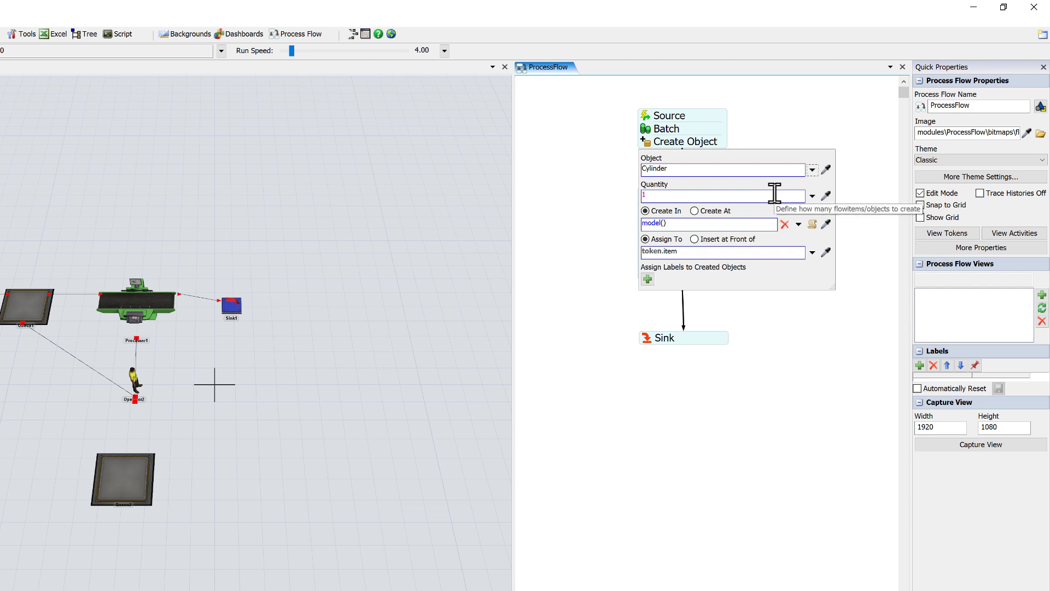
pyautogui.click(827, 224)
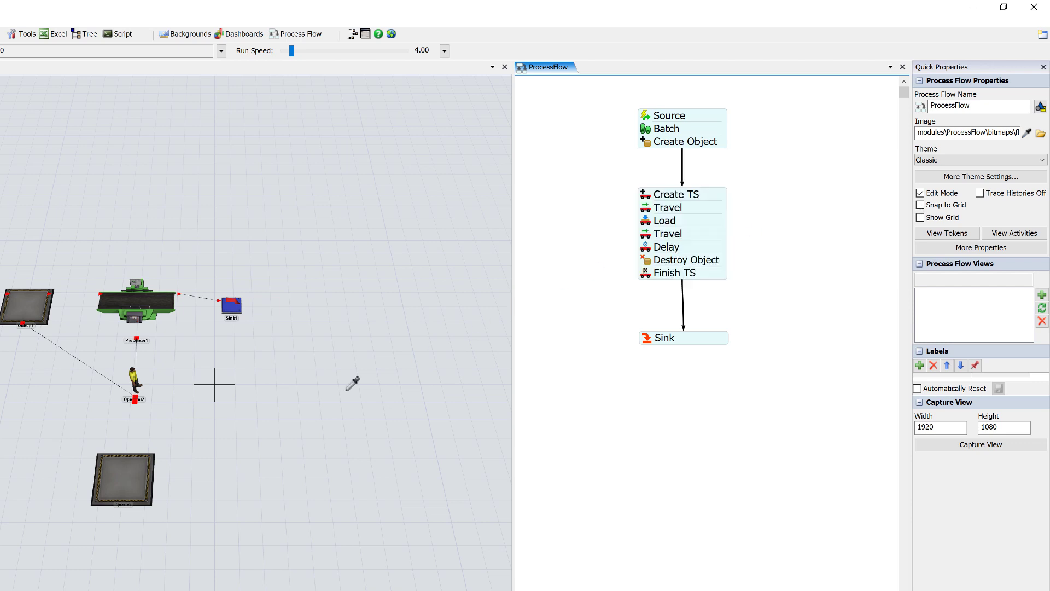
pyautogui.click(116, 477)
pyautogui.click(163, 483)
# Step: Set the destination of the first Travel activity, the one before Load, to Queue2
pyautogui.doubleClick(644, 197)
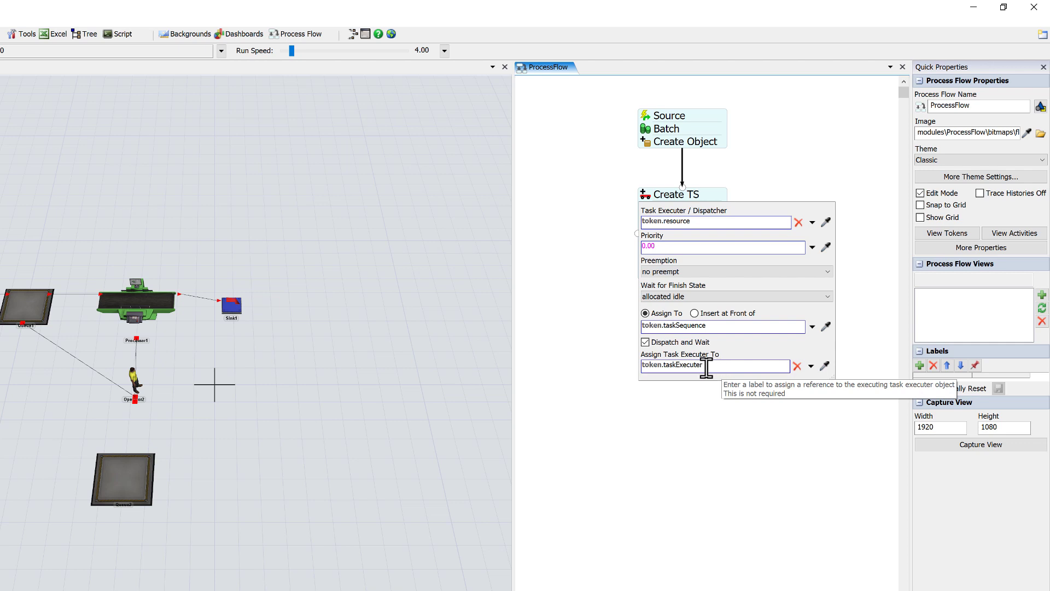
pyautogui.click(610, 207)
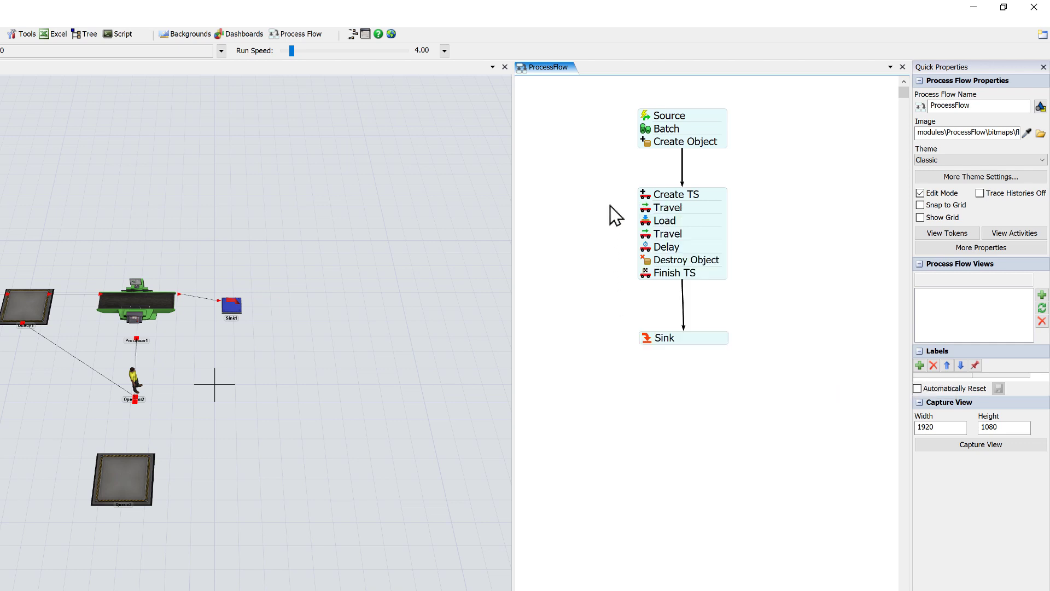
pyautogui.click(648, 210)
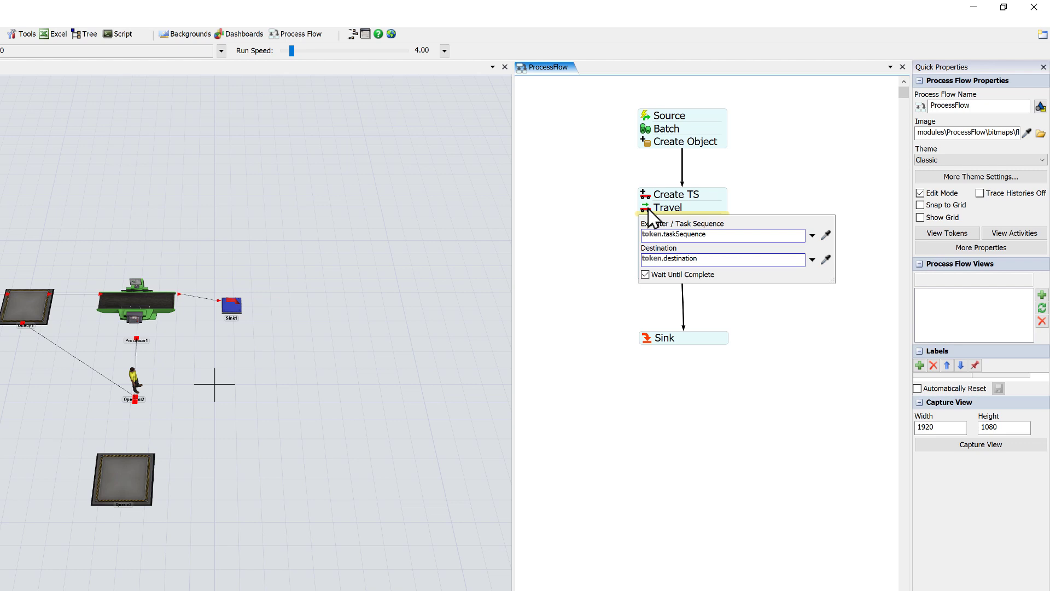
pyautogui.click(827, 259)
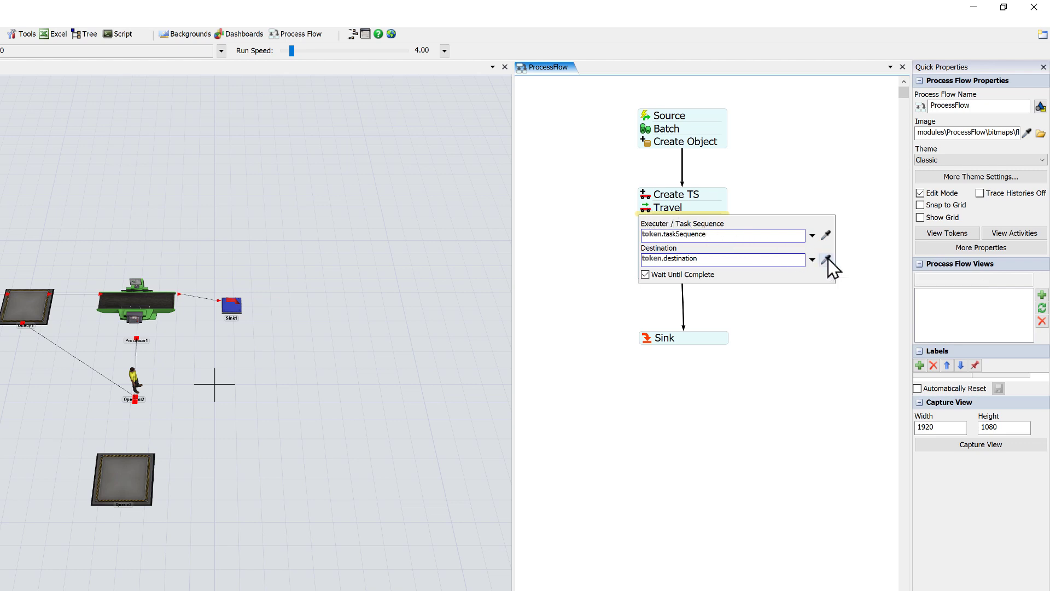
pyautogui.click(139, 462)
pyautogui.click(168, 471)
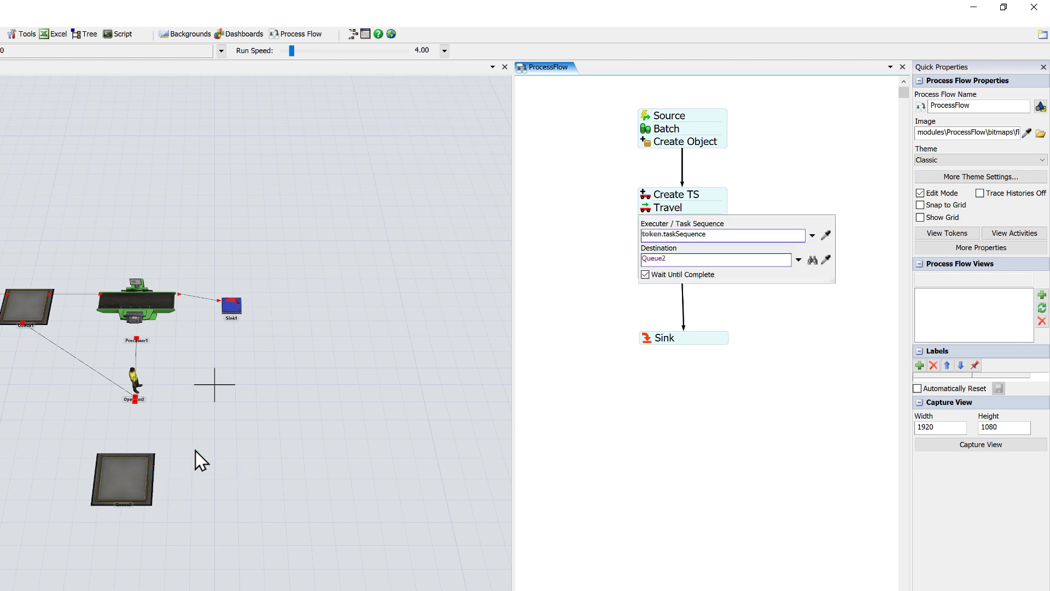
pyautogui.click(570, 192)
# Step: Assign Operator2 as the task executer of the Create TS activity
pyautogui.click(651, 195)
pyautogui.click(650, 203)
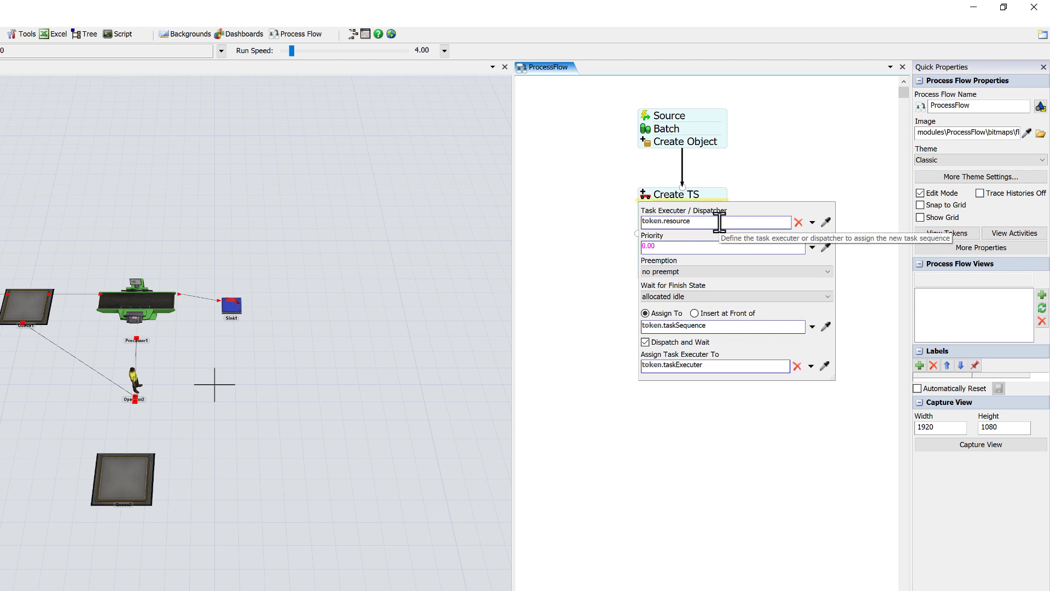
pyautogui.click(827, 222)
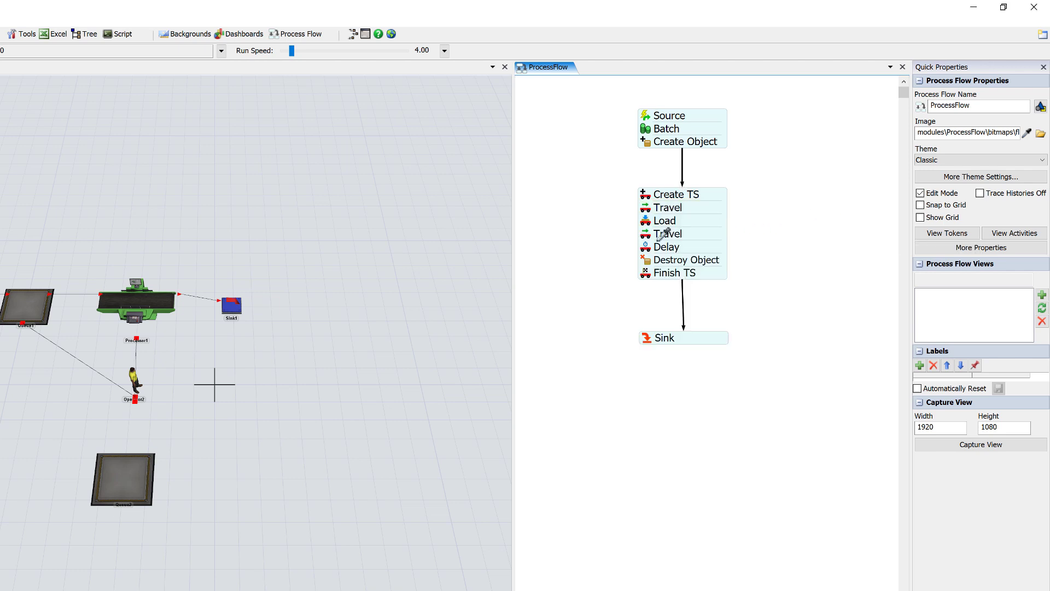
pyautogui.click(134, 378)
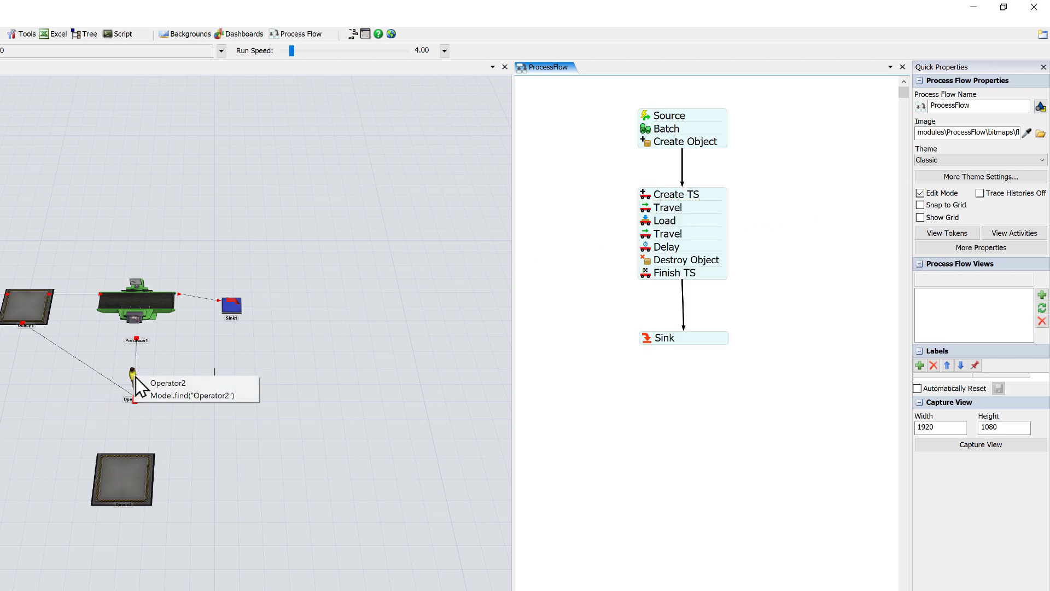
pyautogui.click(162, 382)
pyautogui.click(571, 212)
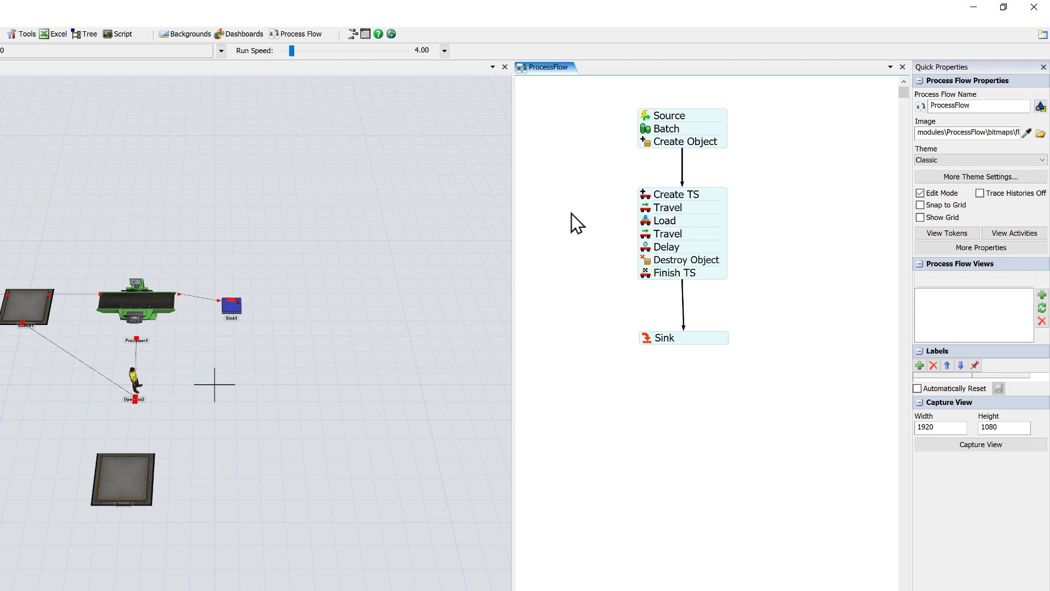
# Step: Check the item reference in Load and Create Object, and set the second Travel activity's destination to Processor1
pyautogui.click(648, 225)
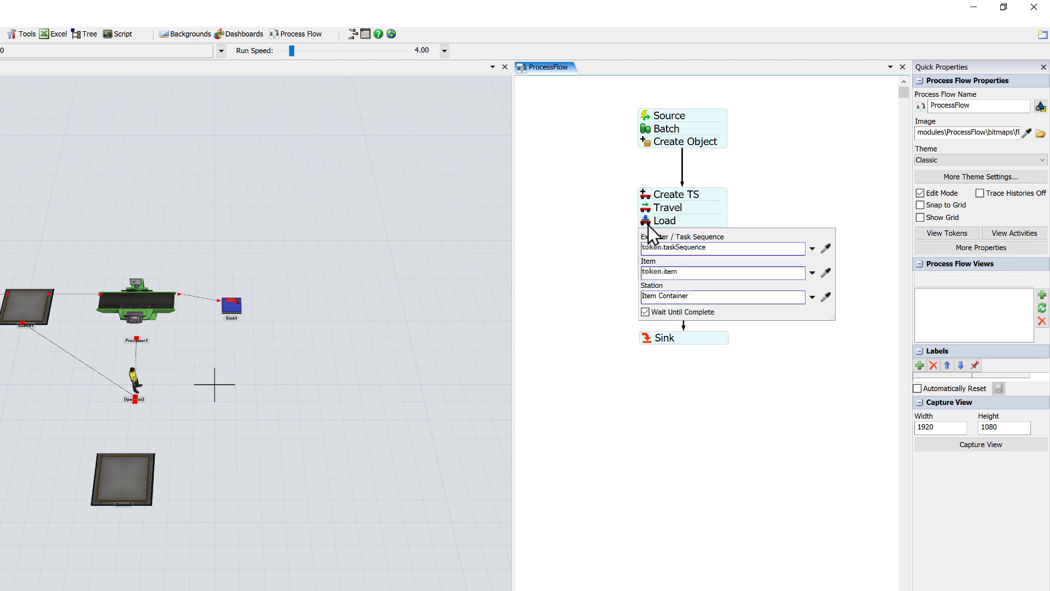
pyautogui.click(650, 146)
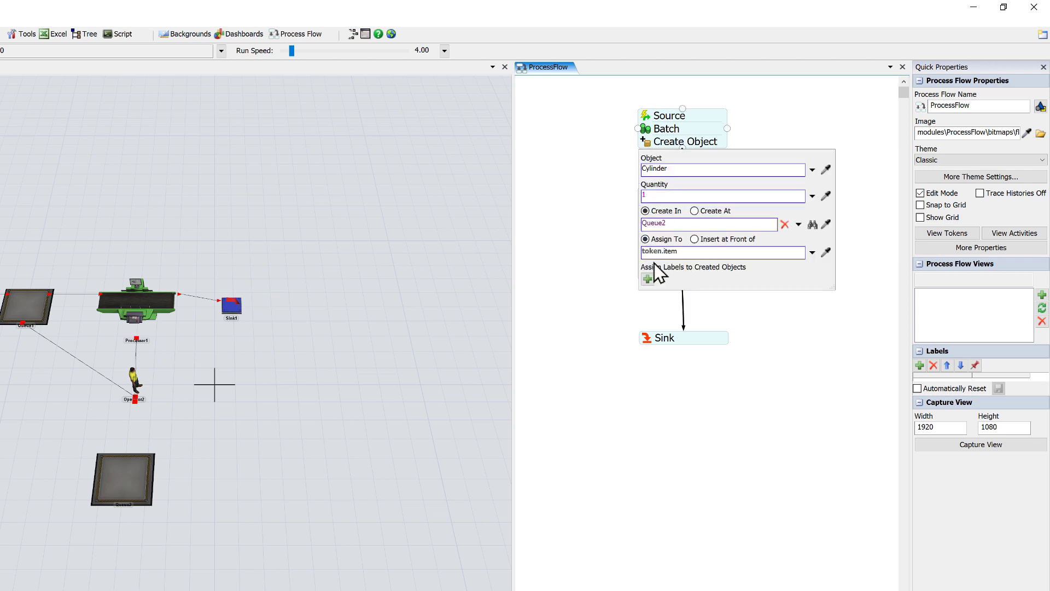
pyautogui.click(612, 196)
pyautogui.moveTo(646, 232)
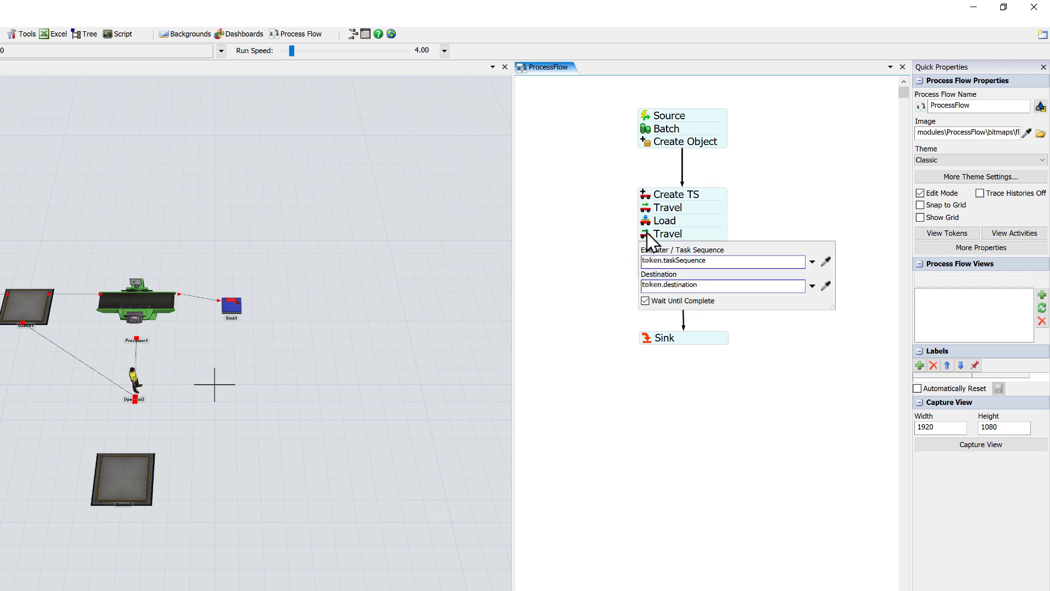
pyautogui.click(826, 286)
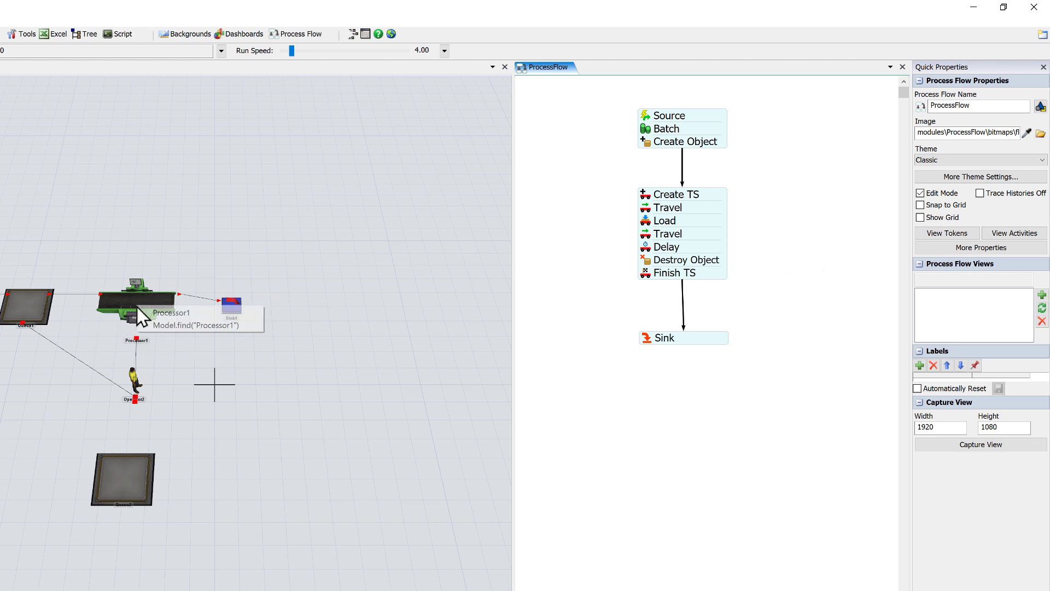
pyautogui.click(156, 316)
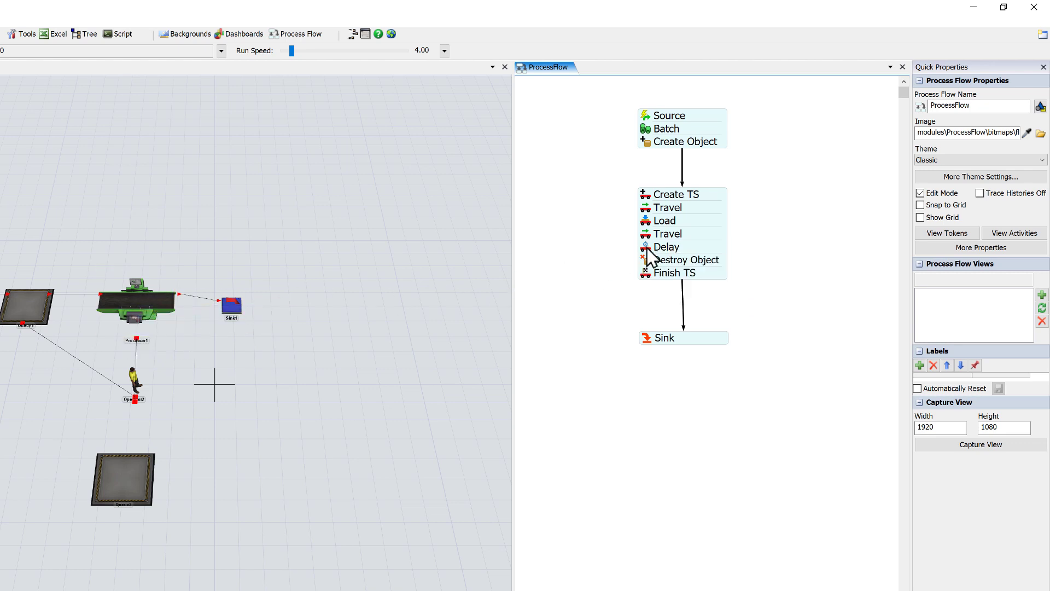
# Step: Set the Delay activity's delay time to a triangular distribution with minimum 5, maximum 15 and mode 10
pyautogui.click(648, 247)
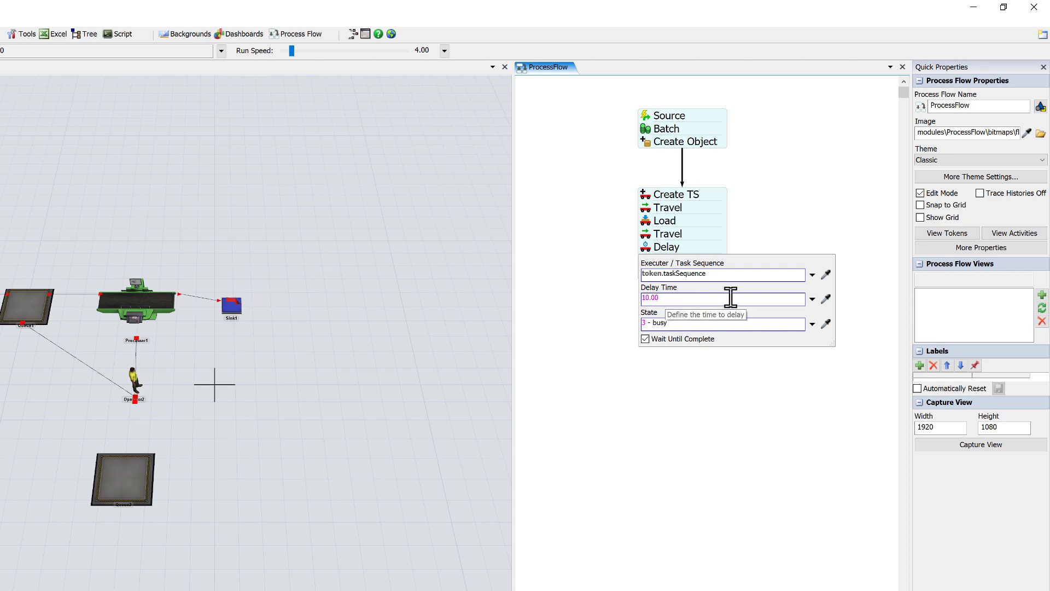
pyautogui.click(812, 299)
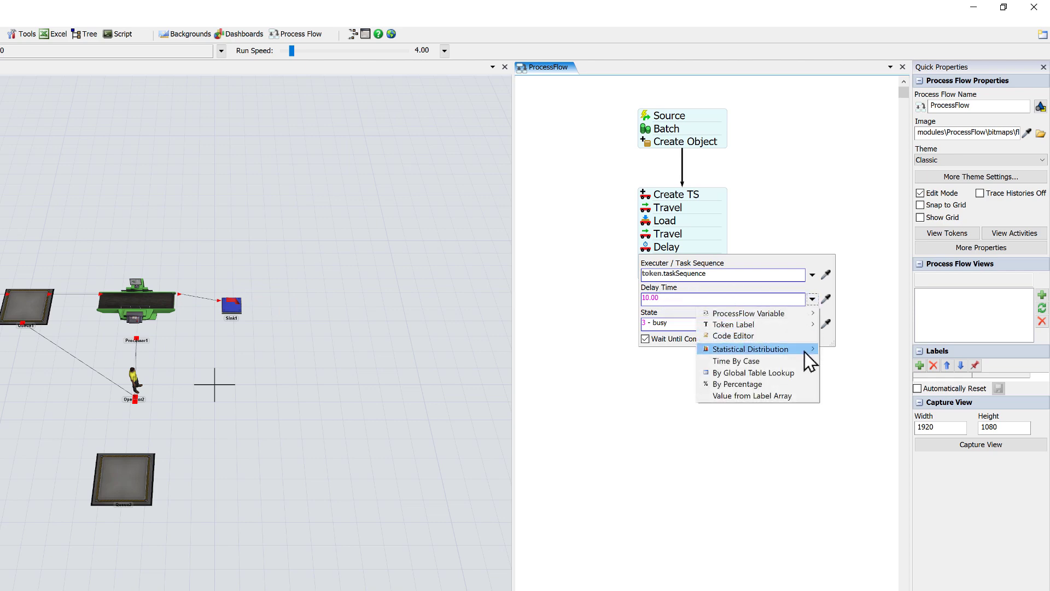
pyautogui.moveTo(805, 350)
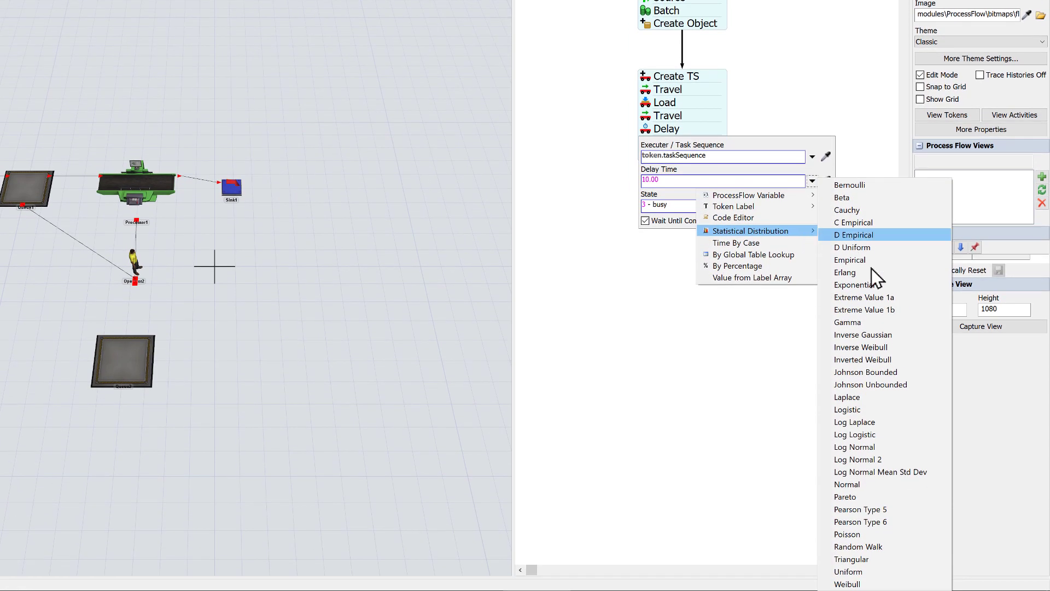
pyautogui.click(873, 560)
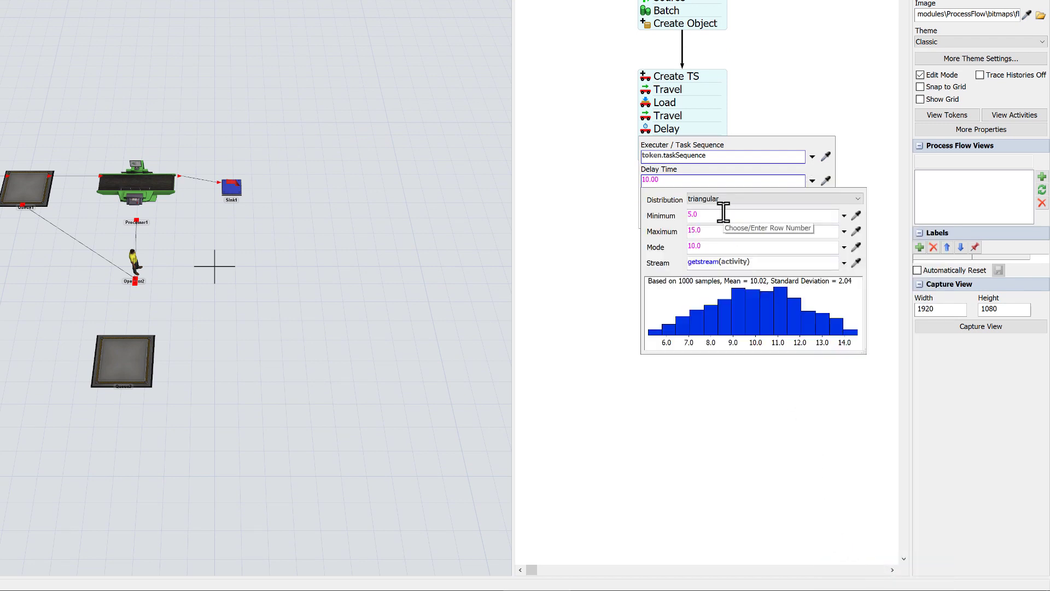
pyautogui.doubleClick(692, 230)
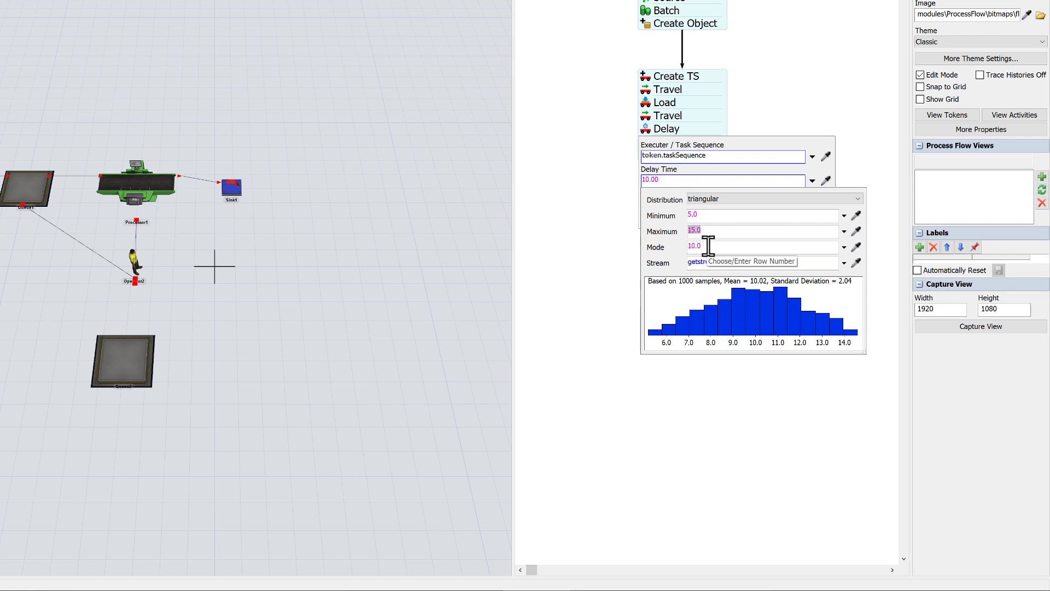
pyautogui.doubleClick(708, 246)
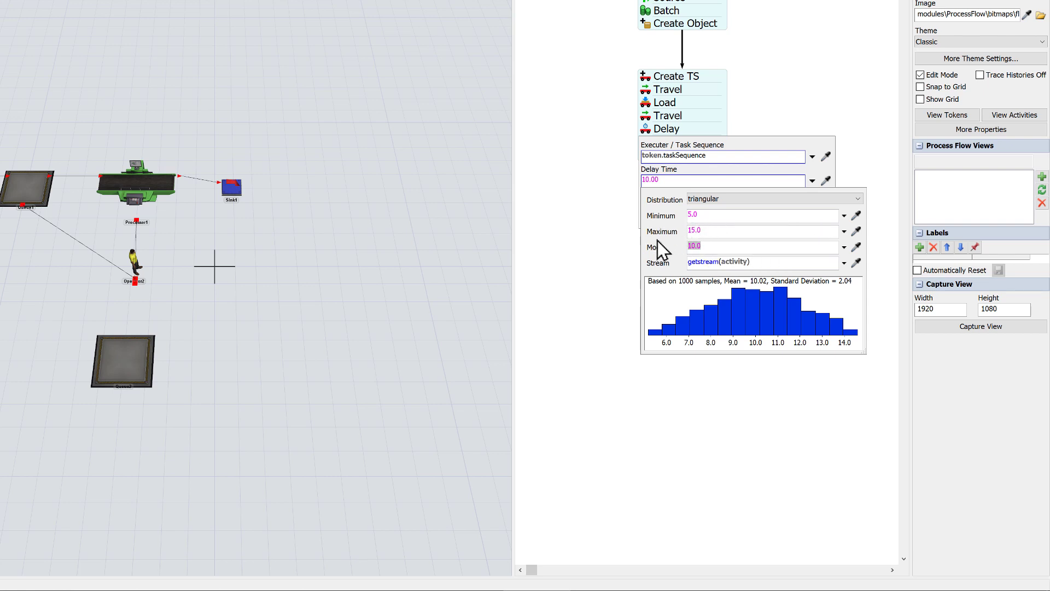
pyautogui.click(621, 177)
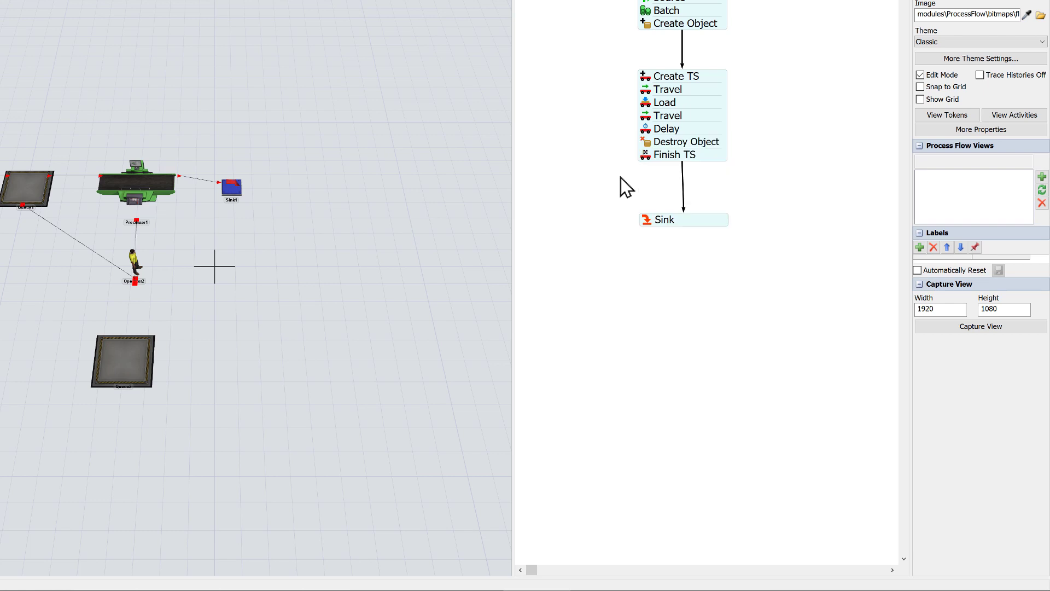
# Step: Check the Destroy Object and Finish TS settings, and reset and run the model
pyautogui.click(653, 143)
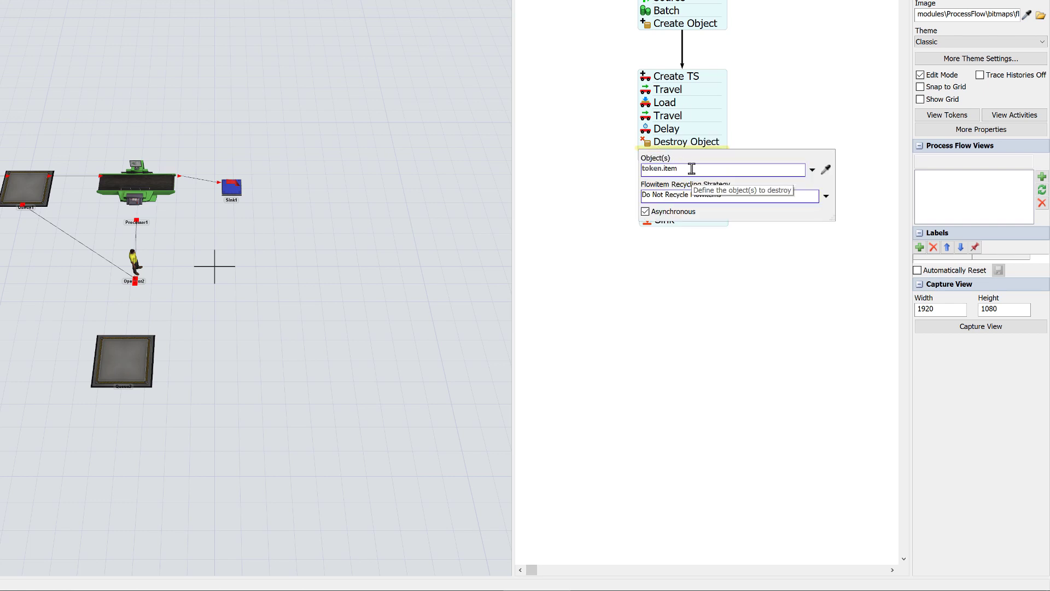
pyautogui.click(618, 175)
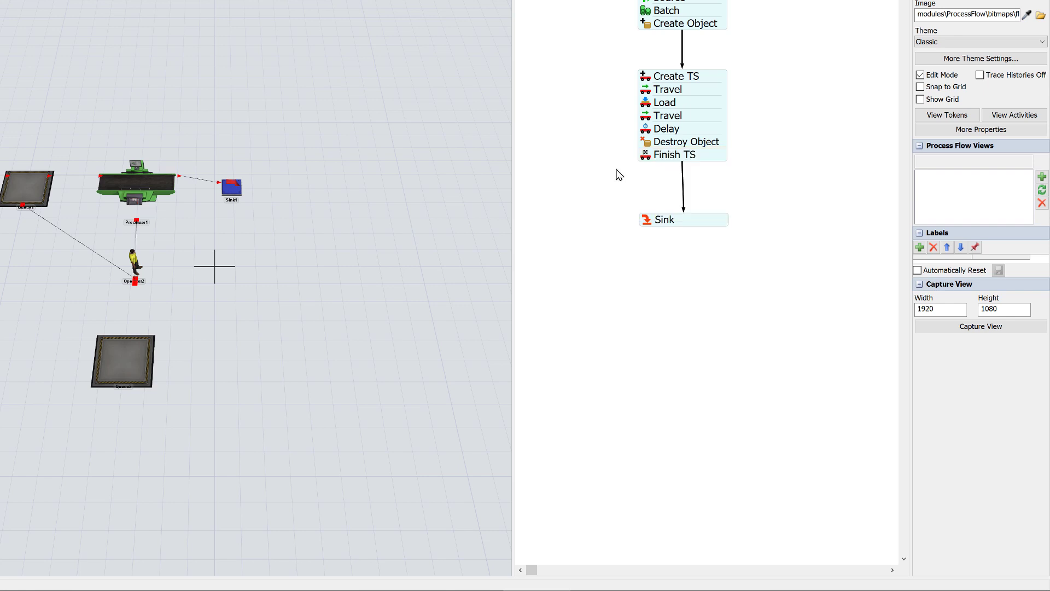
pyautogui.click(644, 158)
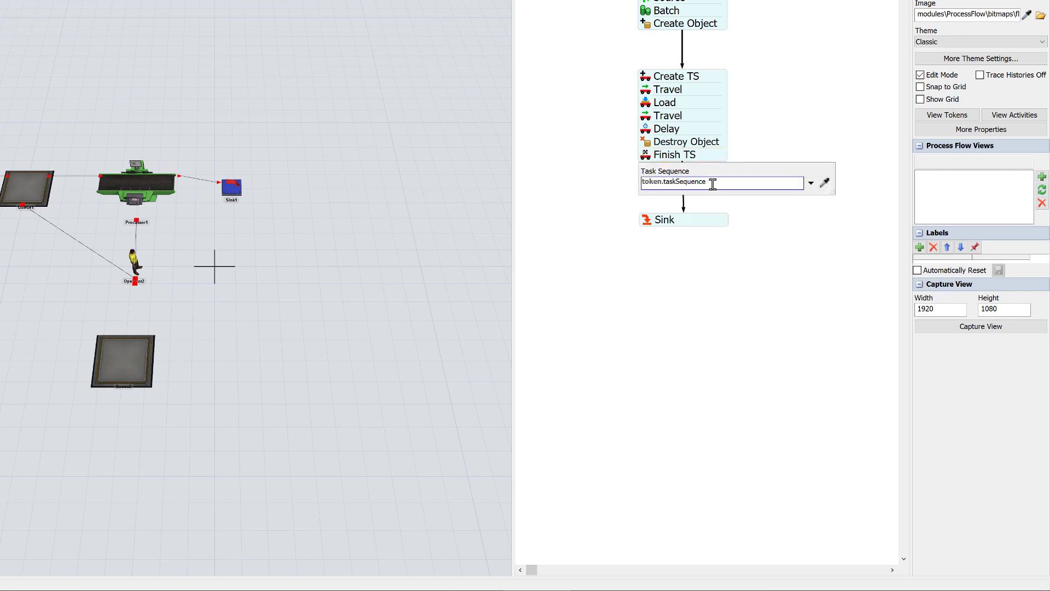
pyautogui.click(608, 206)
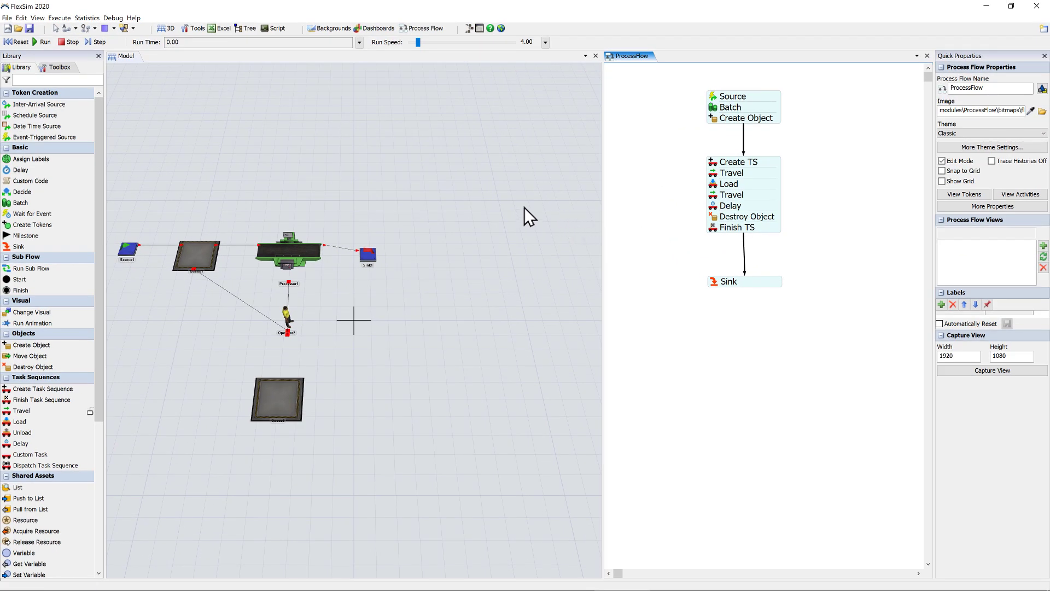
pyautogui.click(18, 42)
pyautogui.click(39, 41)
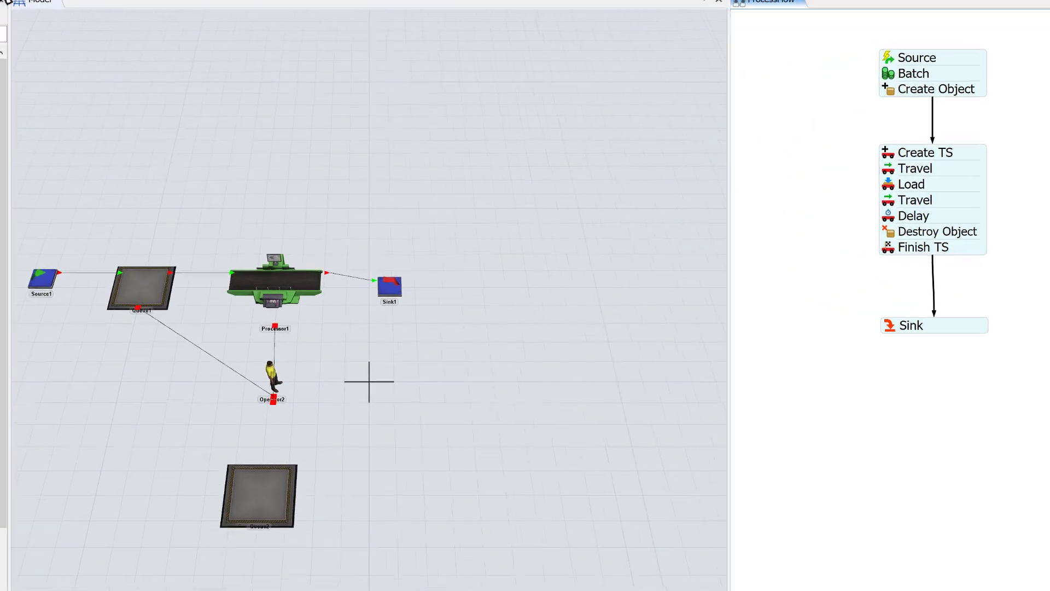
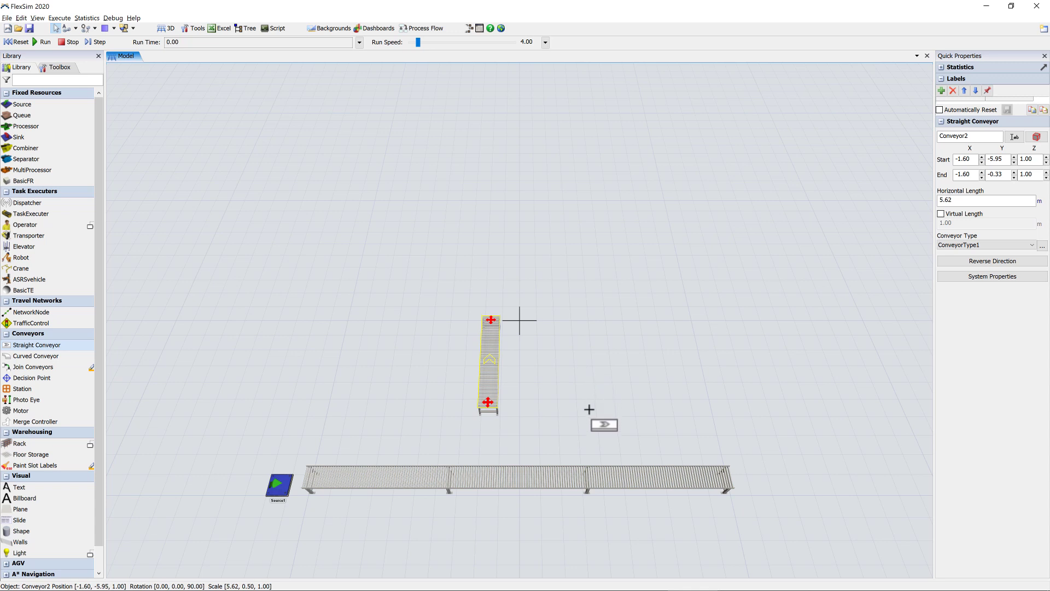
# Step: Draw three more straight conveyors, each about 5.9 m long, parallel to the short branch conveyor behind the main conveyor
pyautogui.click(589, 413)
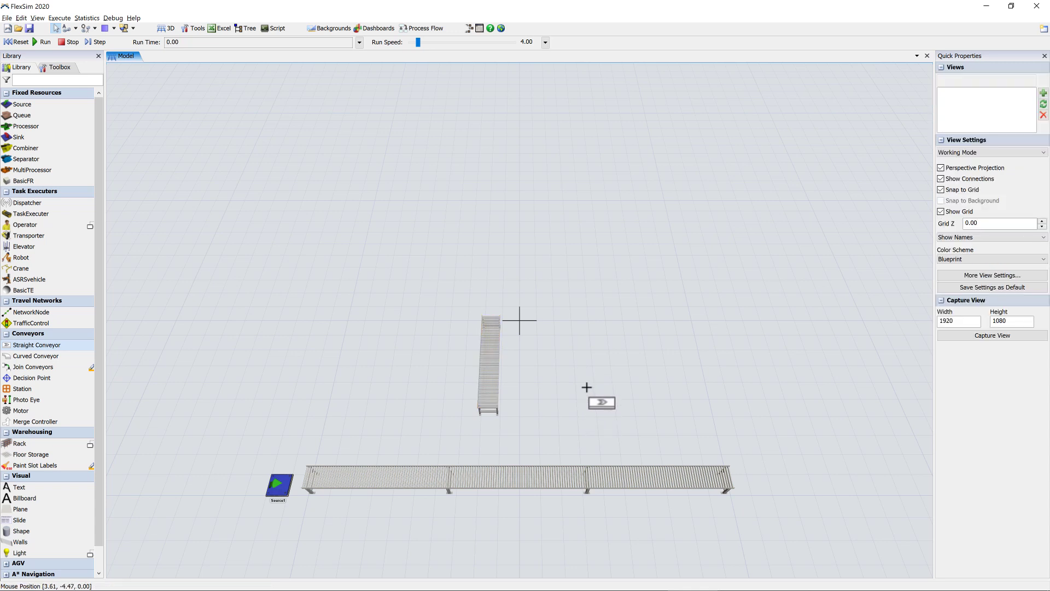
pyautogui.click(584, 315)
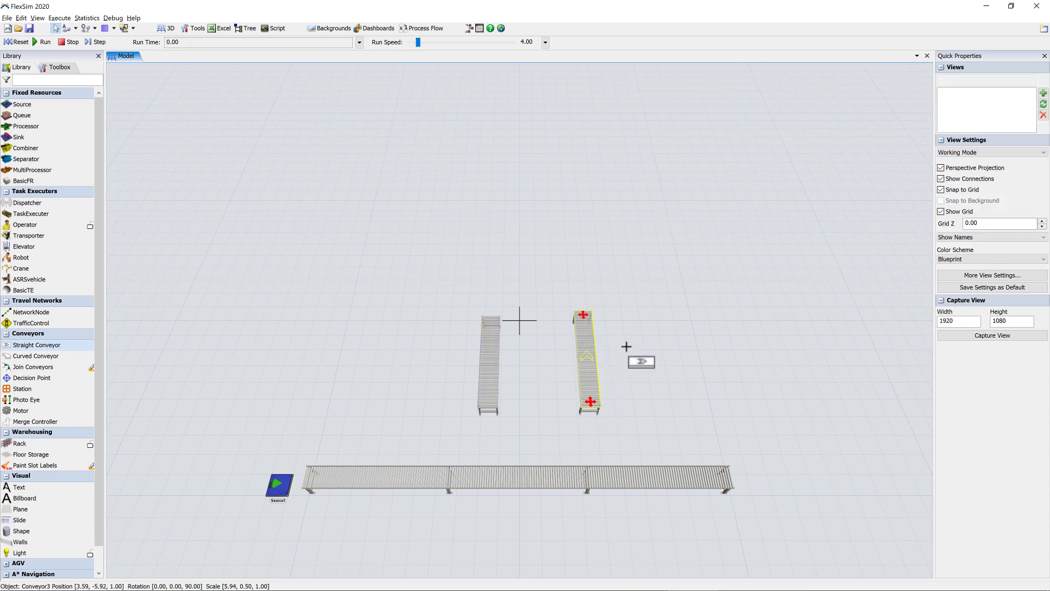
pyautogui.click(683, 416)
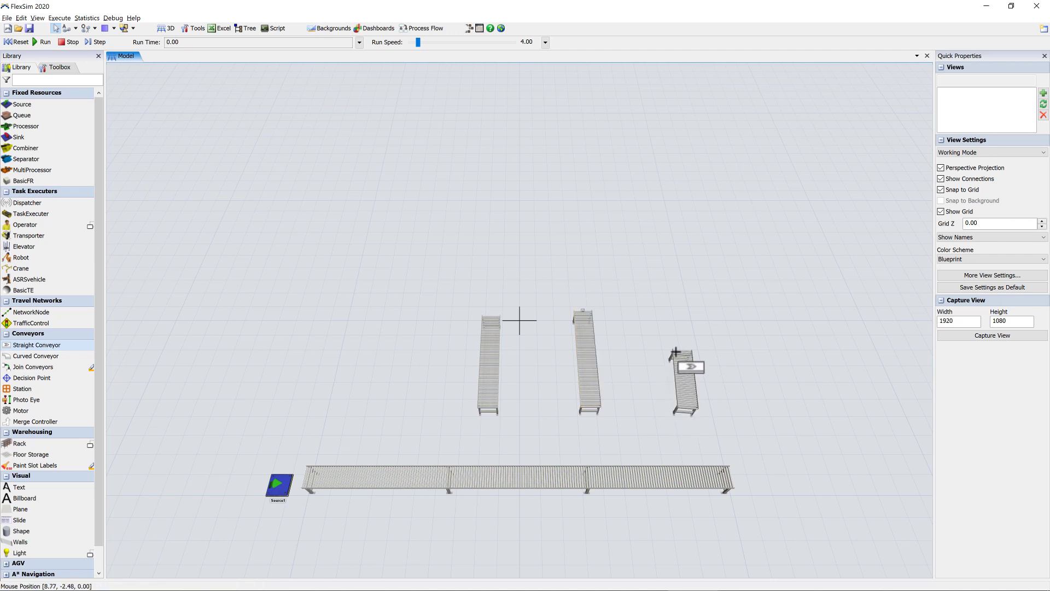
pyautogui.click(669, 318)
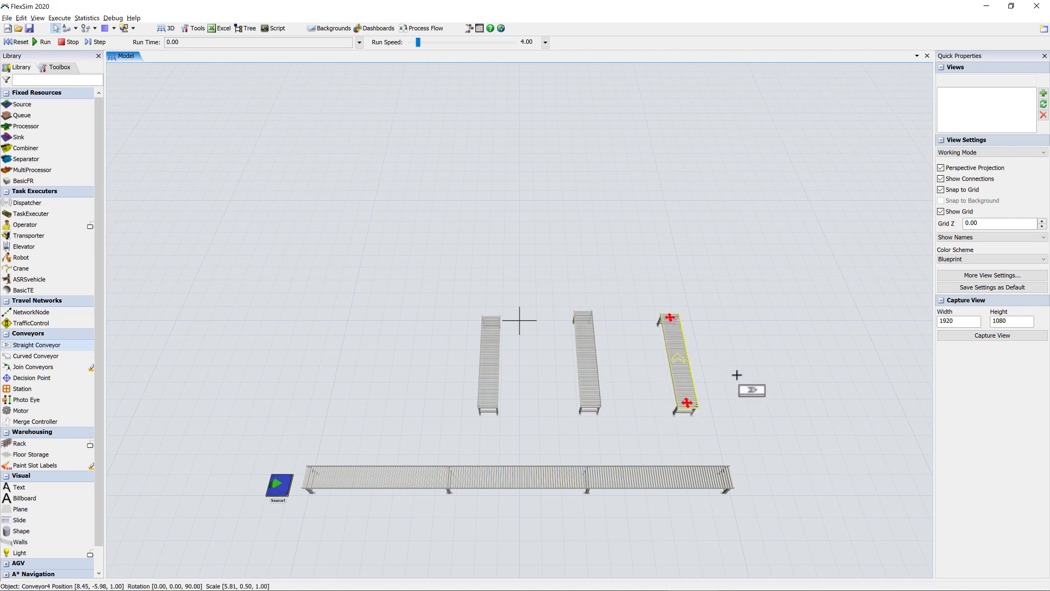
pyautogui.click(780, 416)
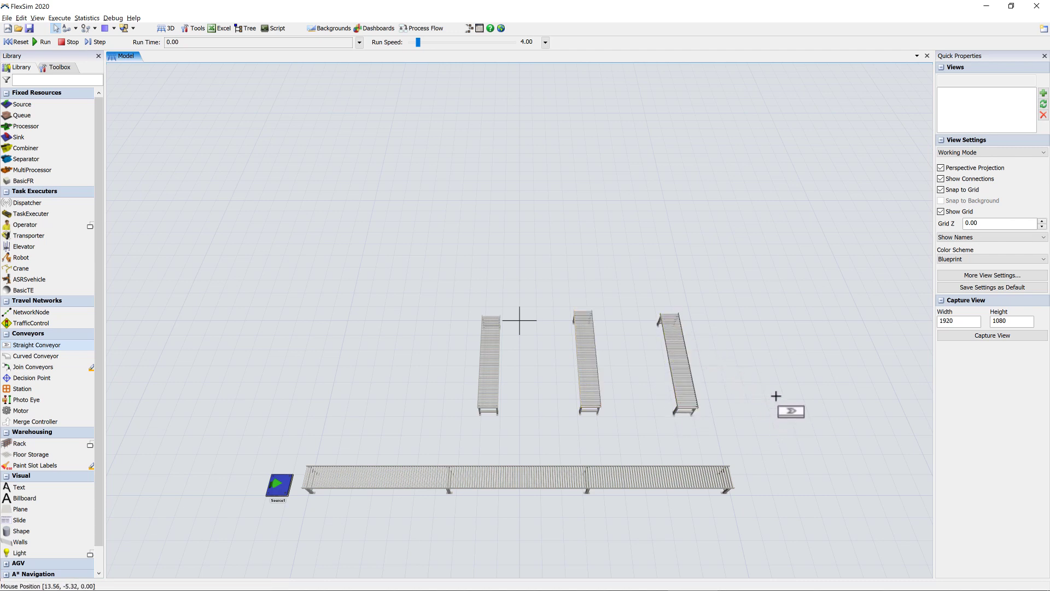
pyautogui.click(756, 319)
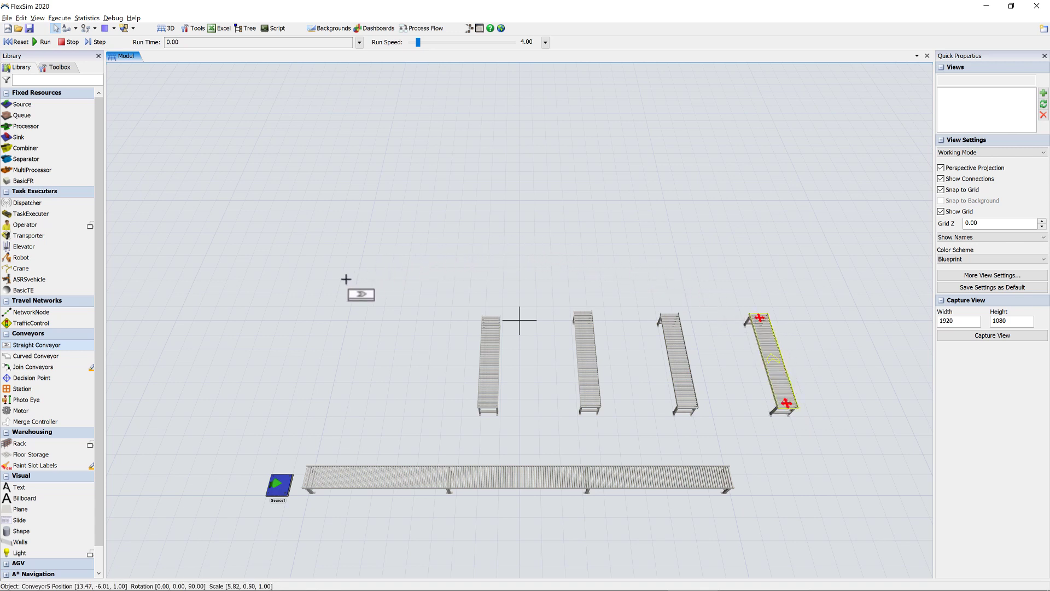
# Step: Join the main conveyor to the first and second branch conveyors with curved transfers
pyautogui.click(46, 370)
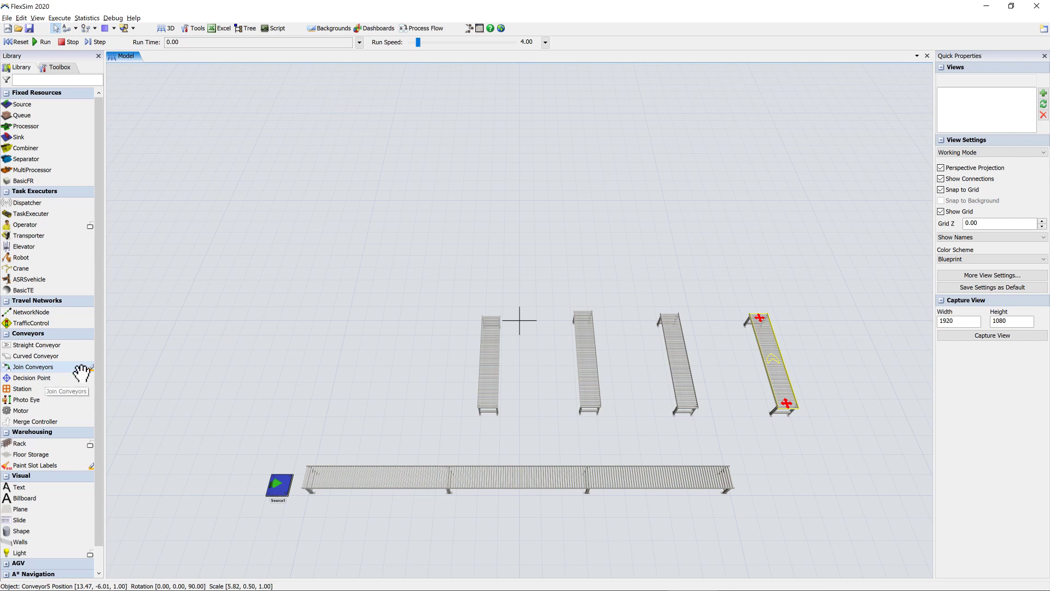
pyautogui.click(417, 477)
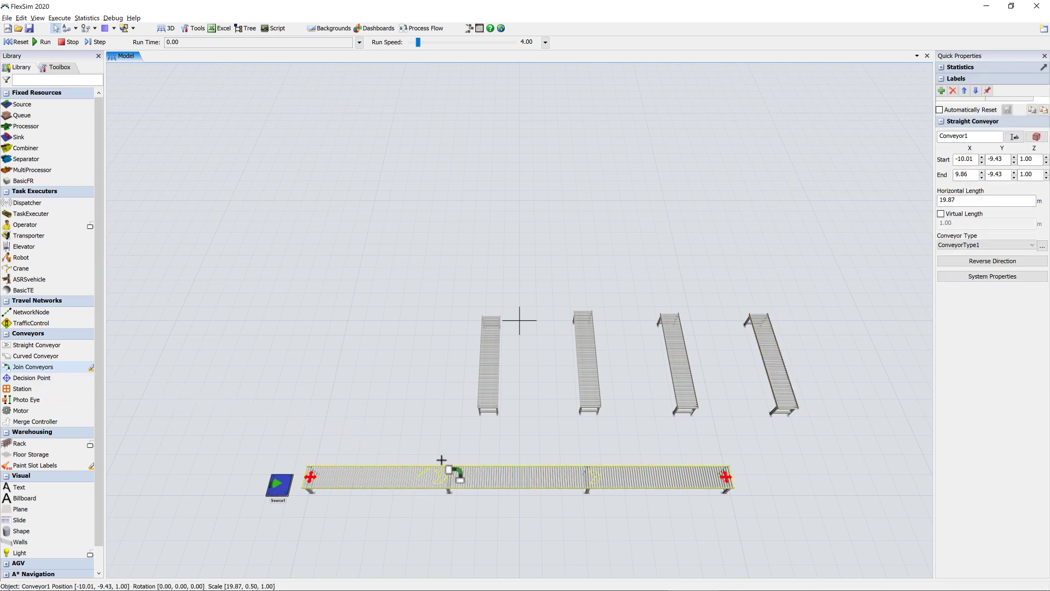
pyautogui.click(488, 386)
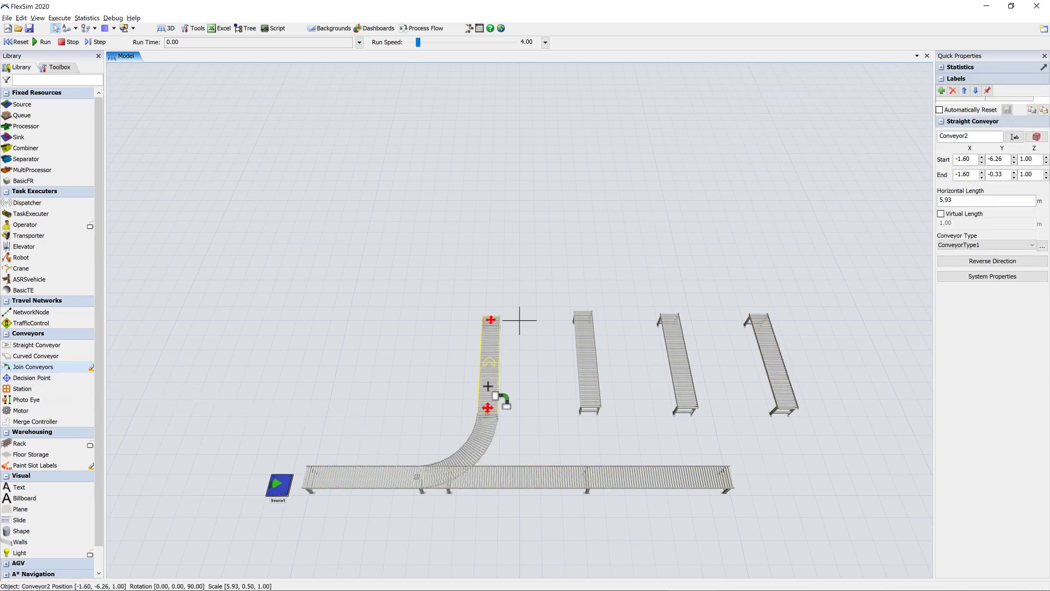
pyautogui.click(527, 389)
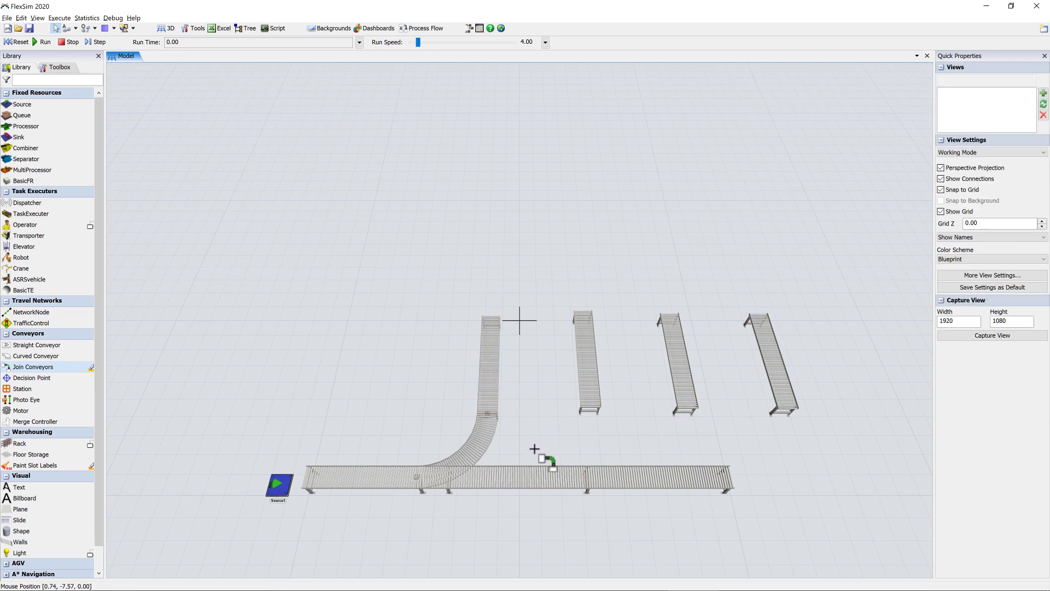
pyautogui.click(536, 477)
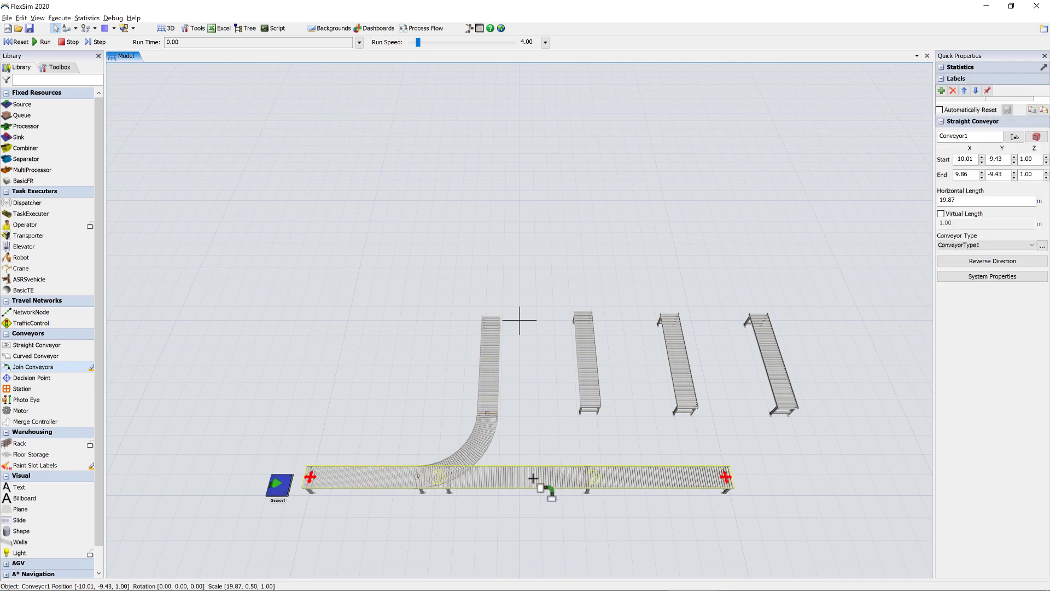
pyautogui.click(592, 393)
pyautogui.click(615, 397)
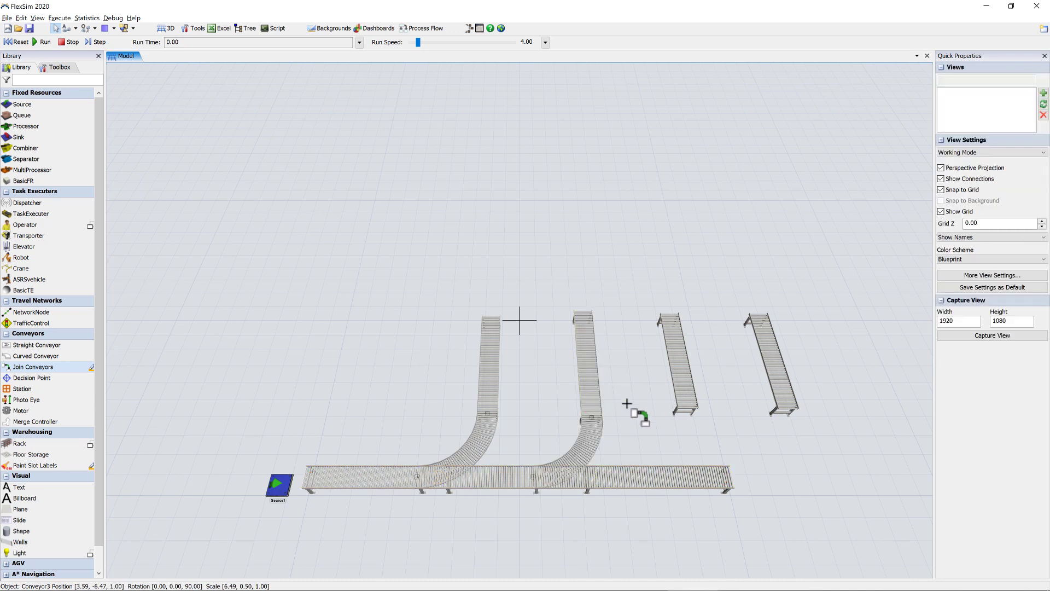
# Step: Join the main conveyor to the third and fourth branch conveyors, the last one from the main conveyor's end
pyautogui.click(633, 479)
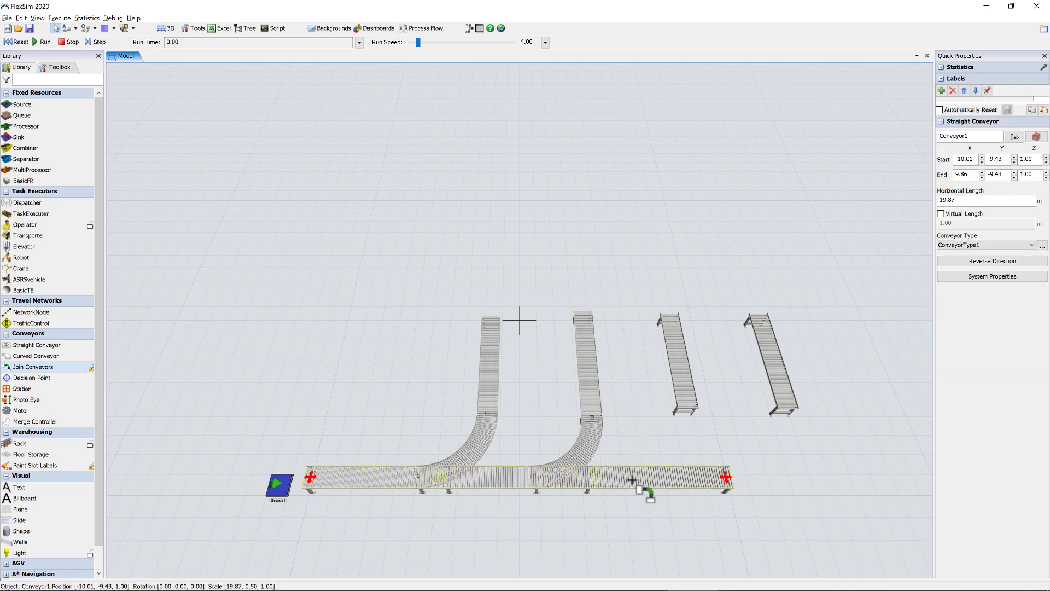
pyautogui.click(688, 387)
pyautogui.click(724, 398)
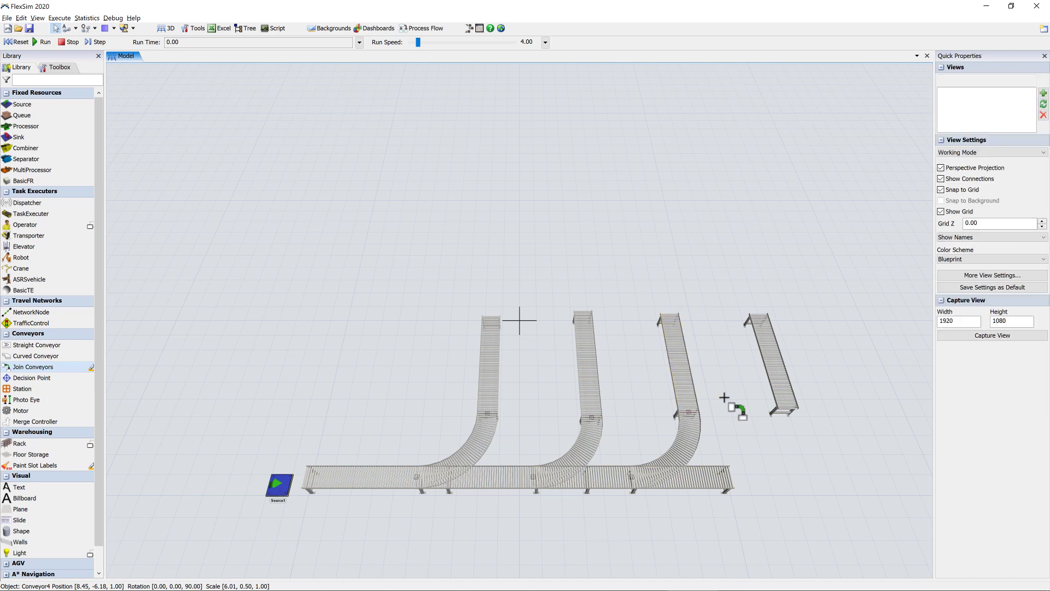
pyautogui.click(721, 481)
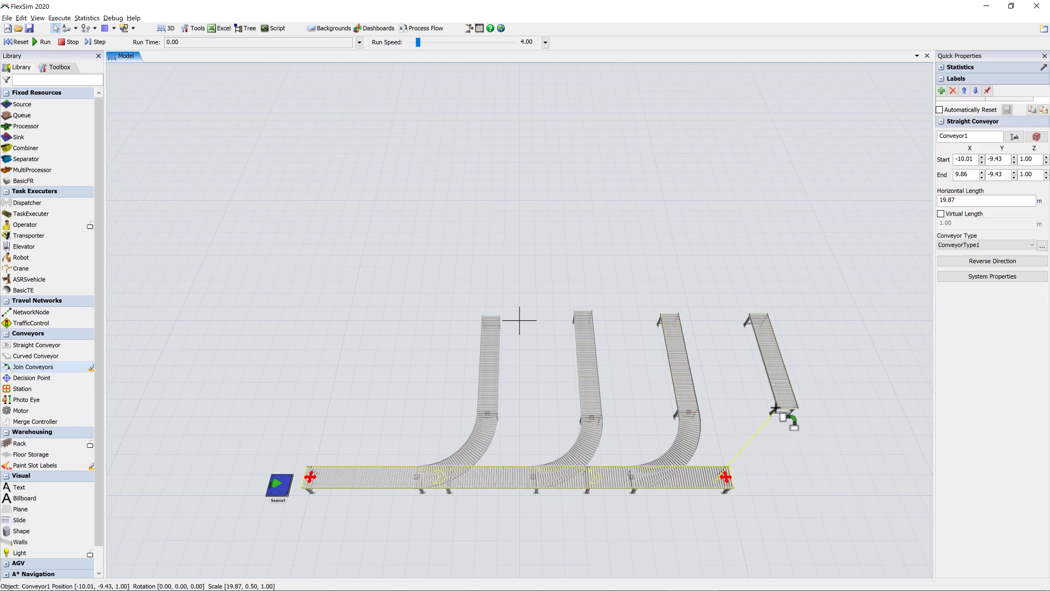
pyautogui.click(781, 385)
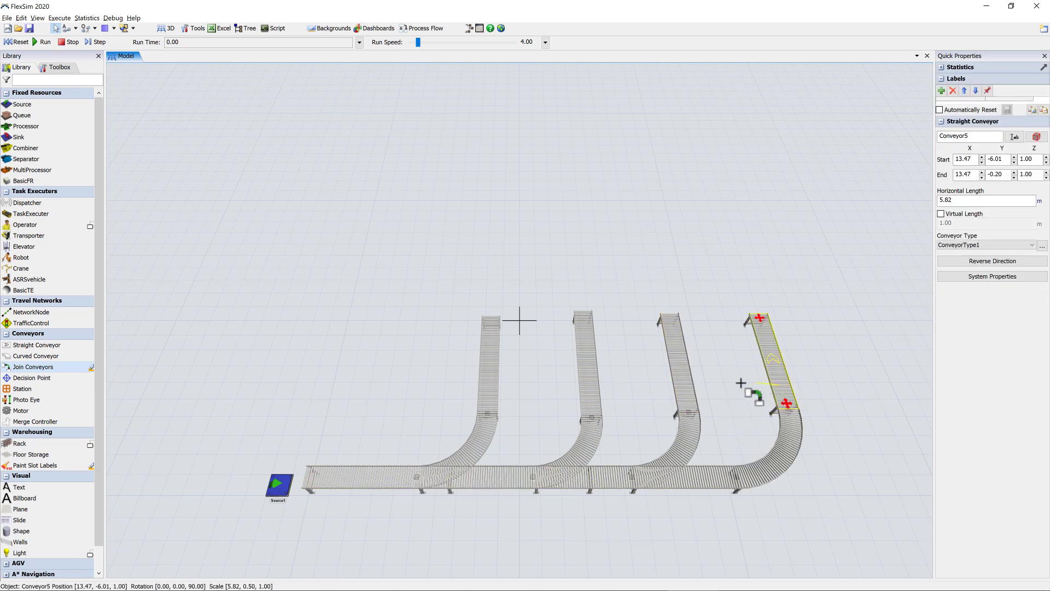
pyautogui.click(729, 368)
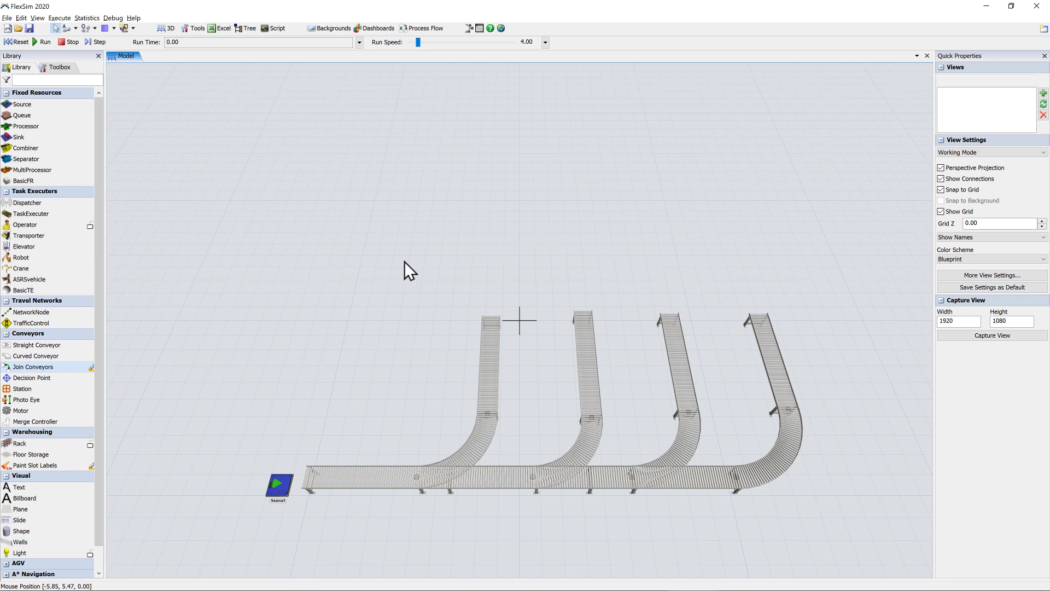
# Step: Add a Rack beyond the ends of the branch conveyors and set it to 4 bays and 2 levels
pyautogui.click(54, 443)
pyautogui.moveTo(54, 443); pyautogui.dragTo(468, 253)
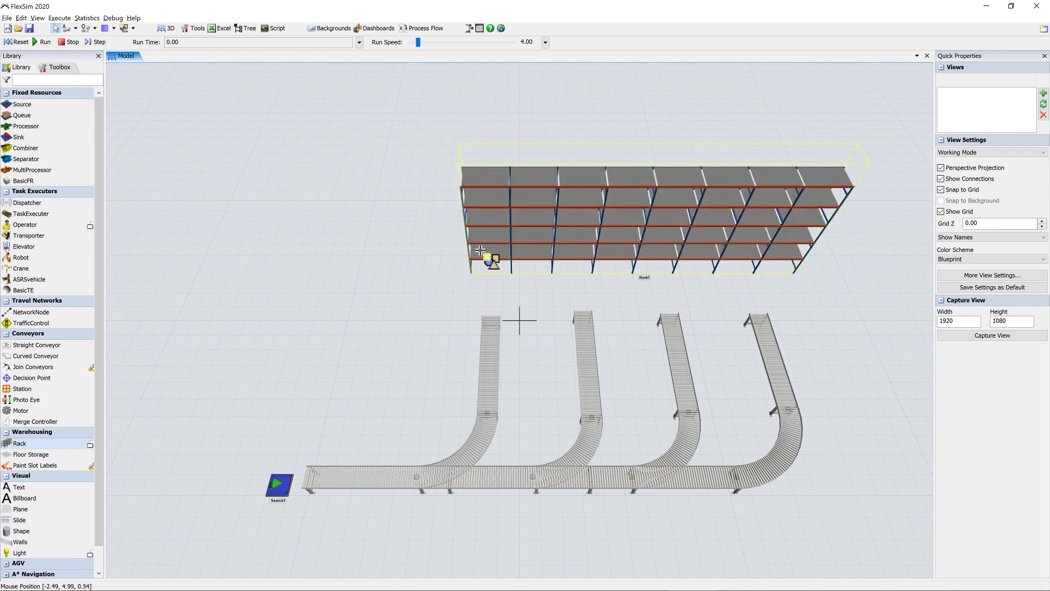
pyautogui.doubleClick(480, 250)
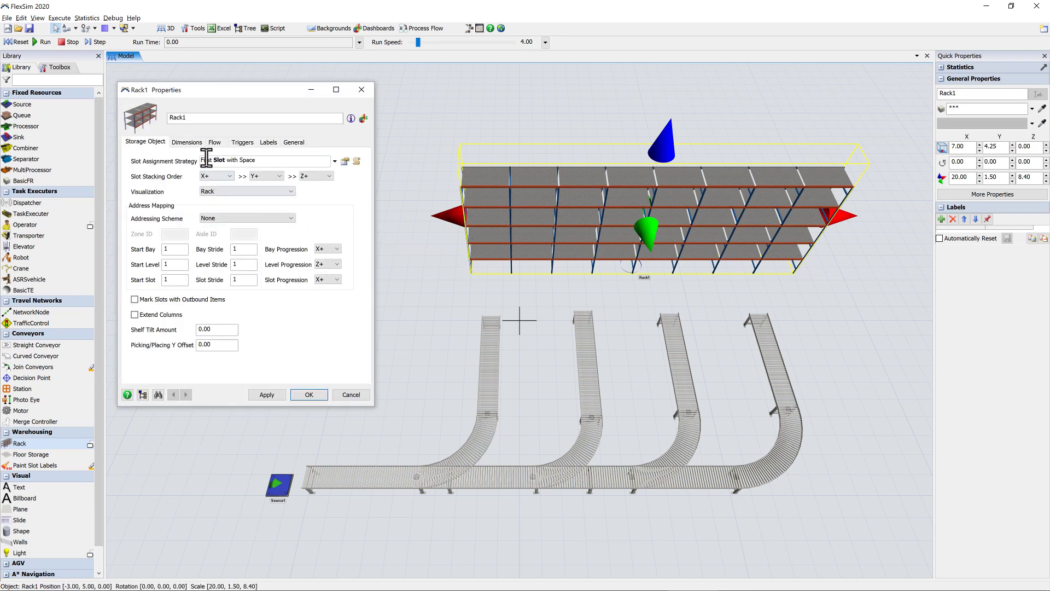
pyautogui.click(186, 142)
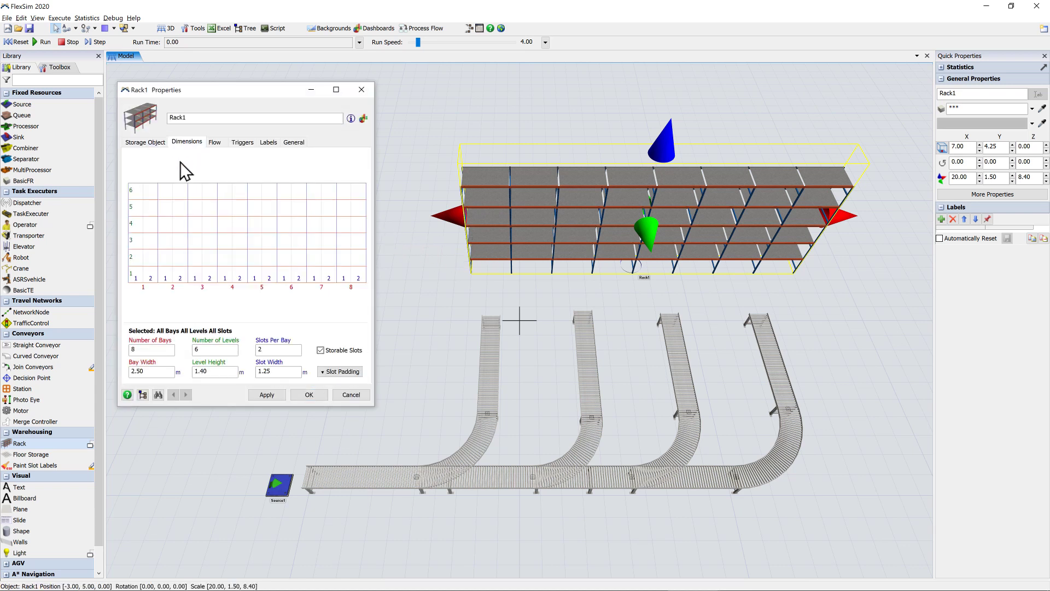
pyautogui.doubleClick(154, 349)
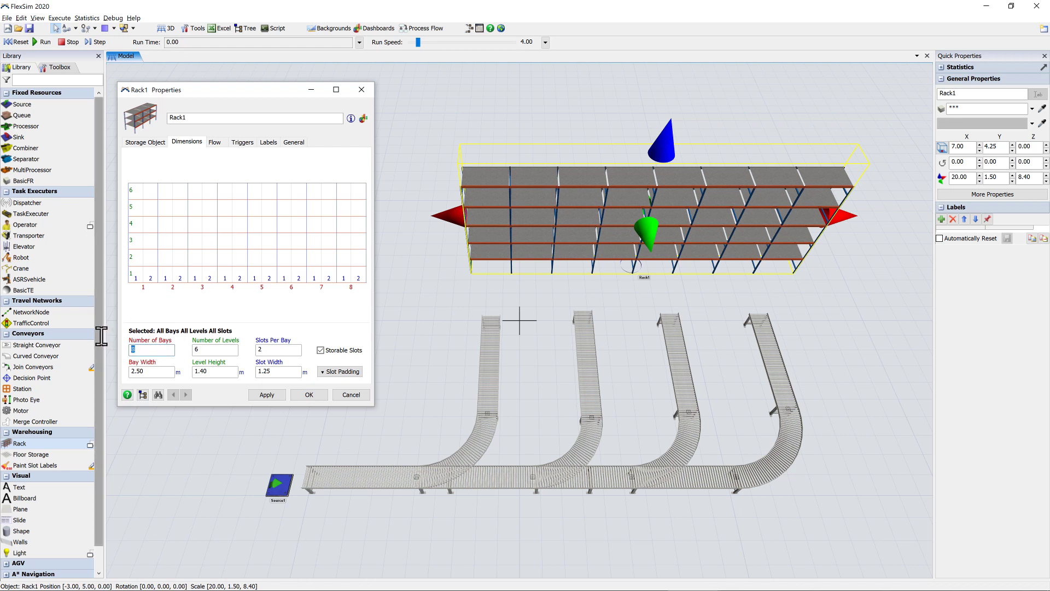
pyautogui.write('4')
pyautogui.click(203, 349)
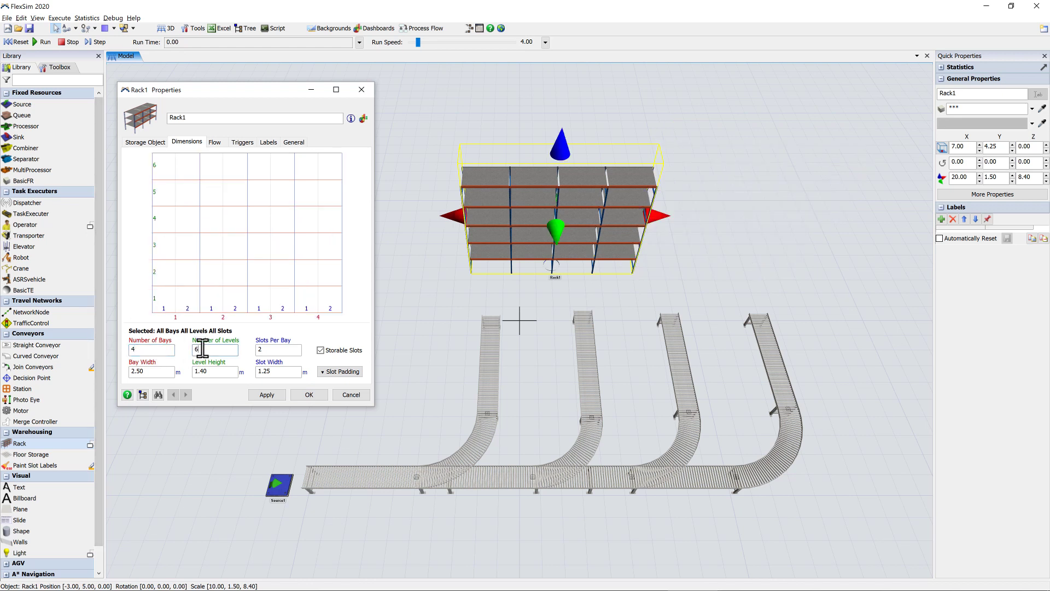
pyautogui.write('2')
pyautogui.press('Tab')
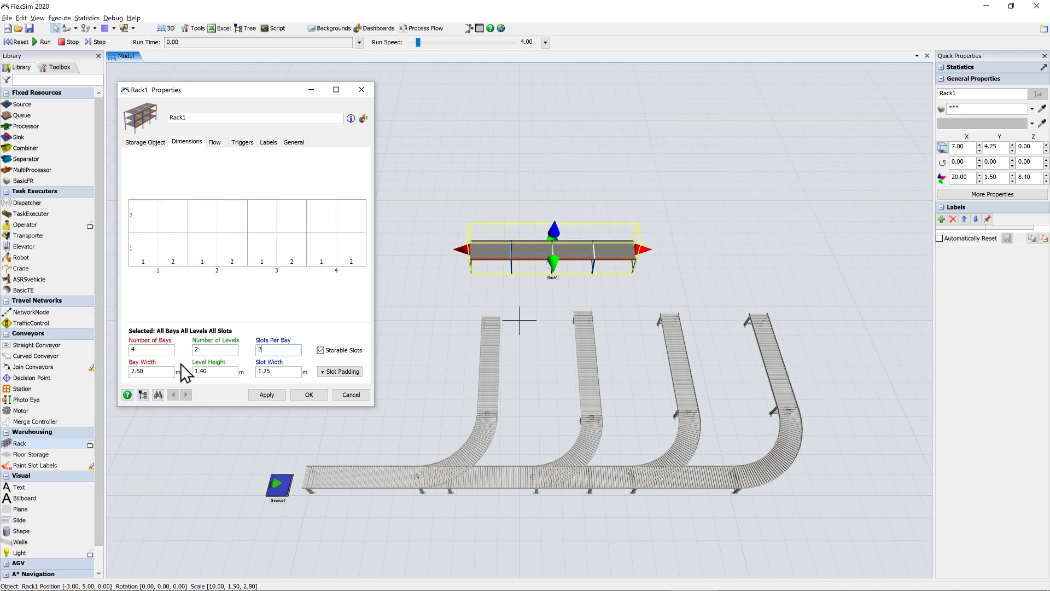
# Step: Set the rack's bay width to 4.3 m and shift the rack slightly closer to the branch conveyors
pyautogui.doubleClick(151, 370)
pyautogui.write('4.3')
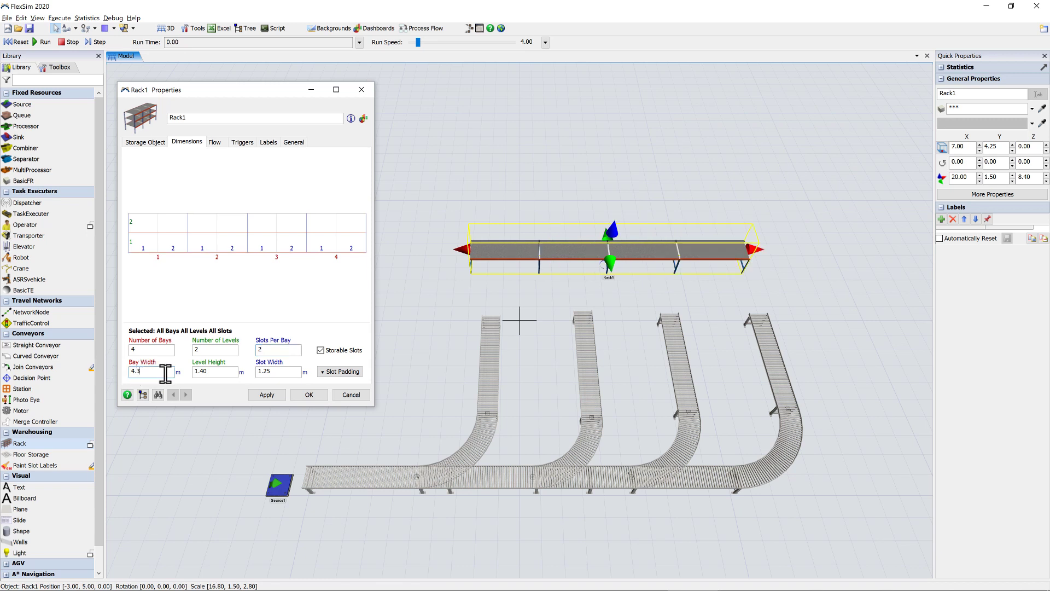
pyautogui.click(309, 394)
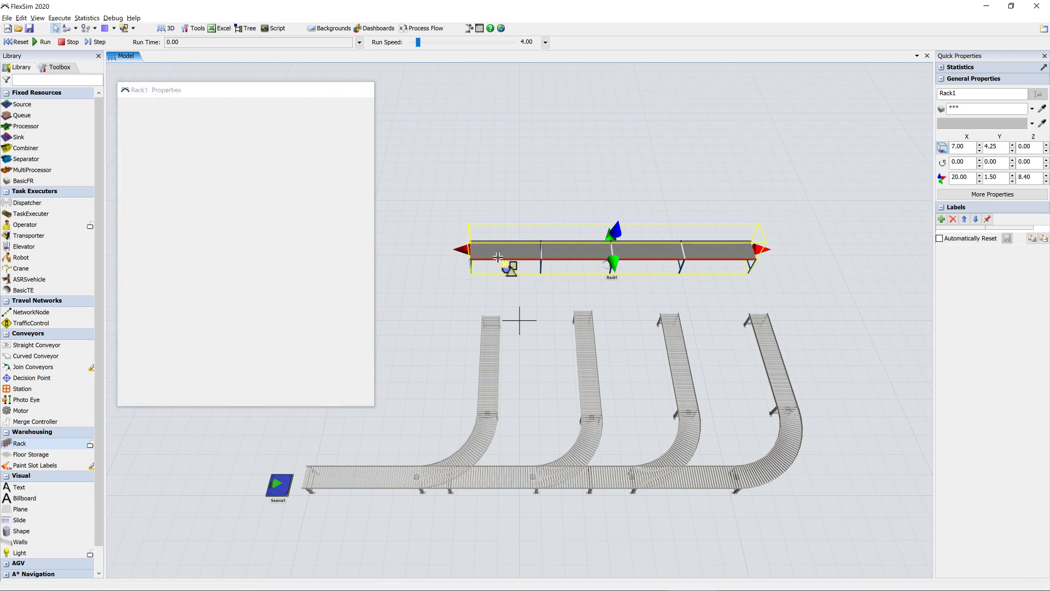
pyautogui.moveTo(502, 255); pyautogui.dragTo(509, 261)
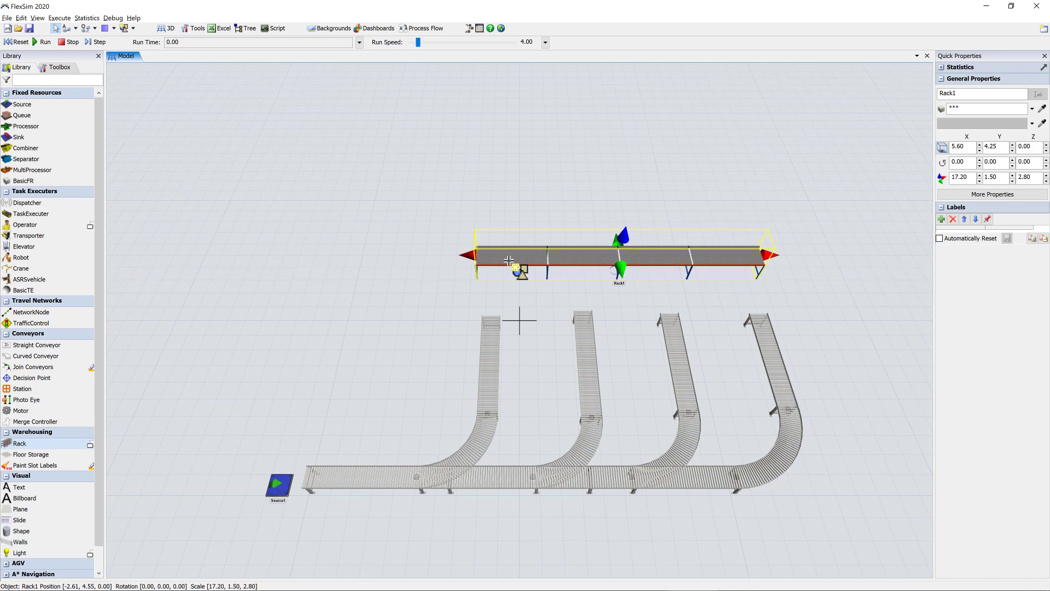
pyautogui.click(450, 277)
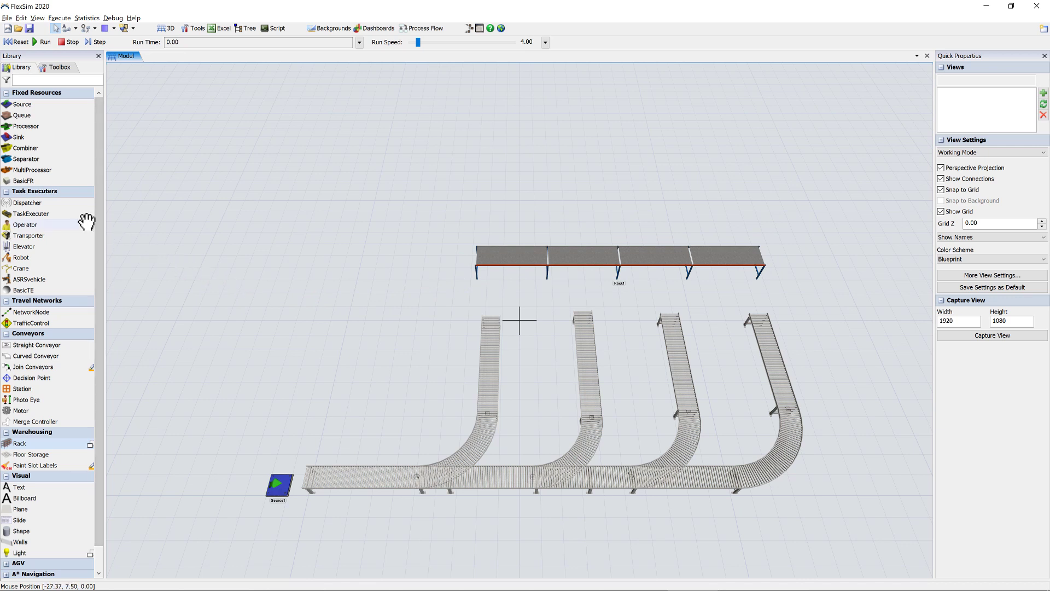
# Step: Place a male Operator in the open floor area between the source and the rack's near end
pyautogui.moveTo(87, 225)
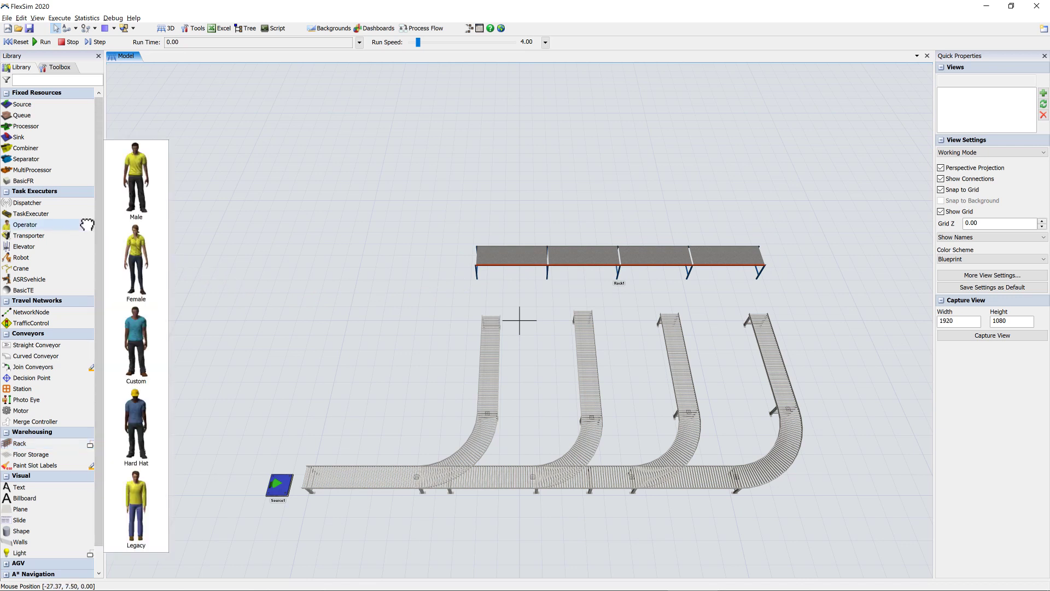
pyautogui.click(139, 181)
pyautogui.click(389, 295)
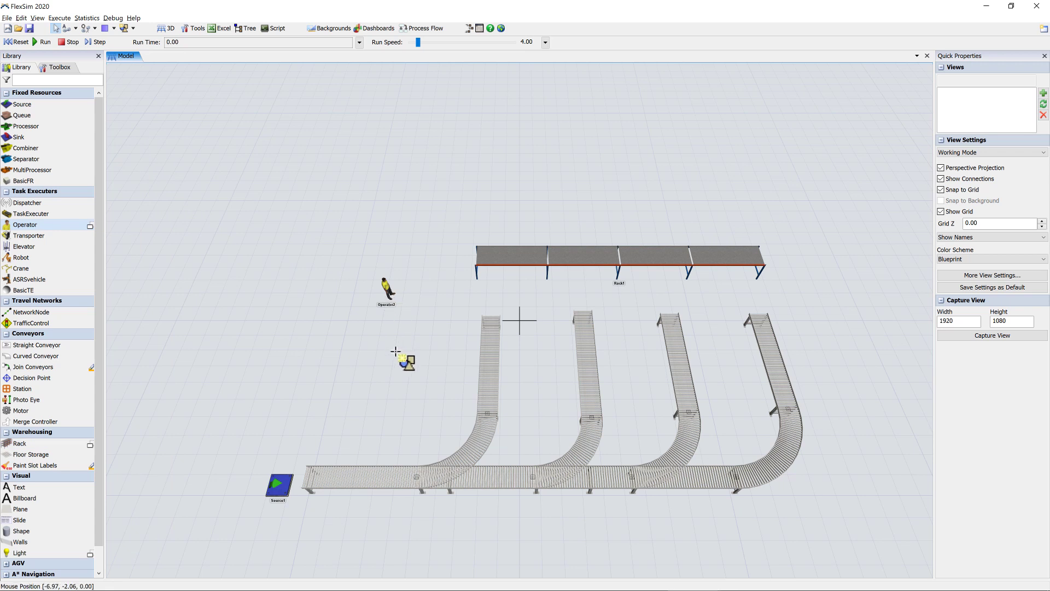
# Step: Draw two parallel straight conveyors about 7.8 m long behind the rack and a crosswise one about 16 m long beyond them
pyautogui.click(80, 344)
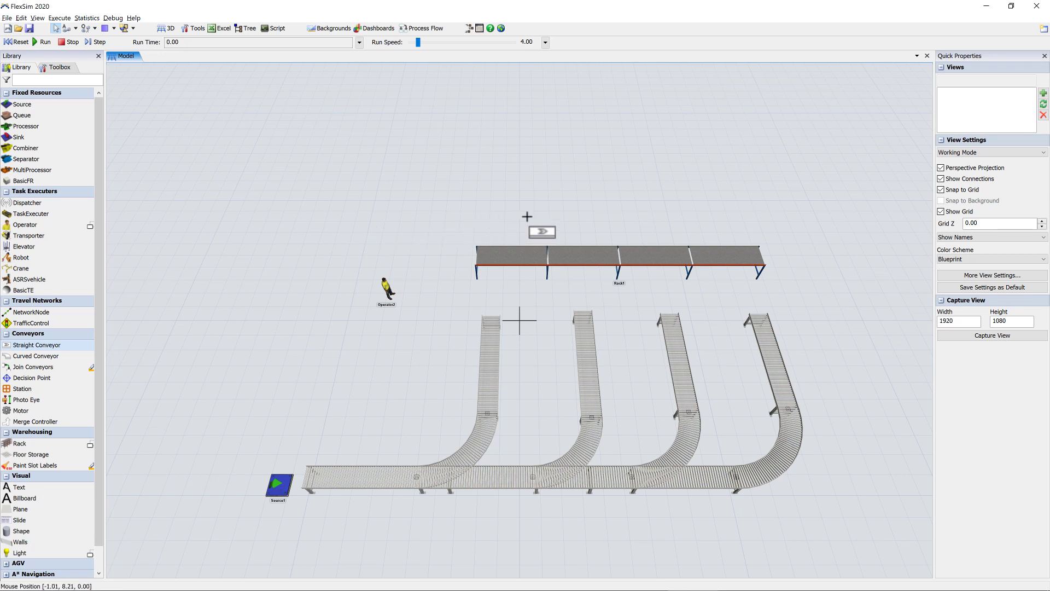
pyautogui.moveTo(567, 225); pyautogui.dragTo(563, 143)
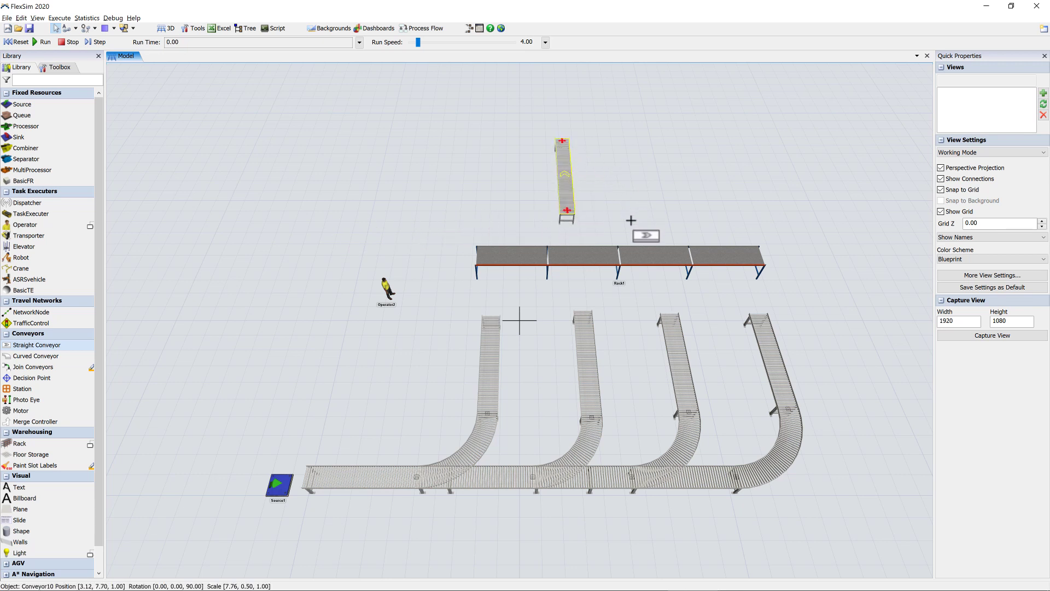
pyautogui.moveTo(630, 220); pyautogui.dragTo(627, 144)
pyautogui.moveTo(589, 104); pyautogui.dragTo(789, 107)
pyautogui.press('Escape')
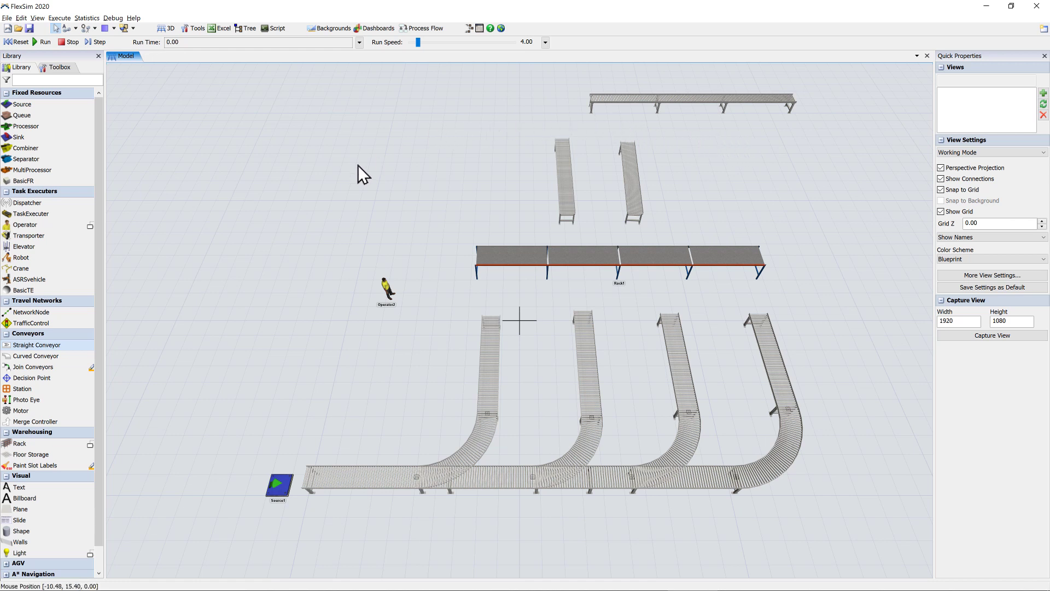
# Step: Join the first short conveyor behind the rack to the start of the long crosswise conveyor
pyautogui.click(42, 372)
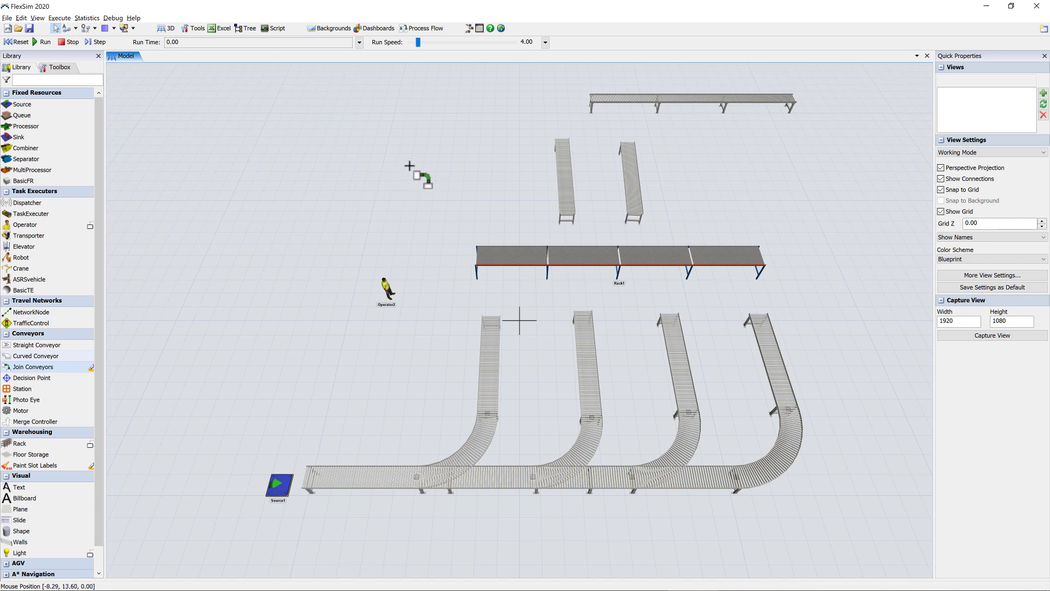
pyautogui.click(565, 148)
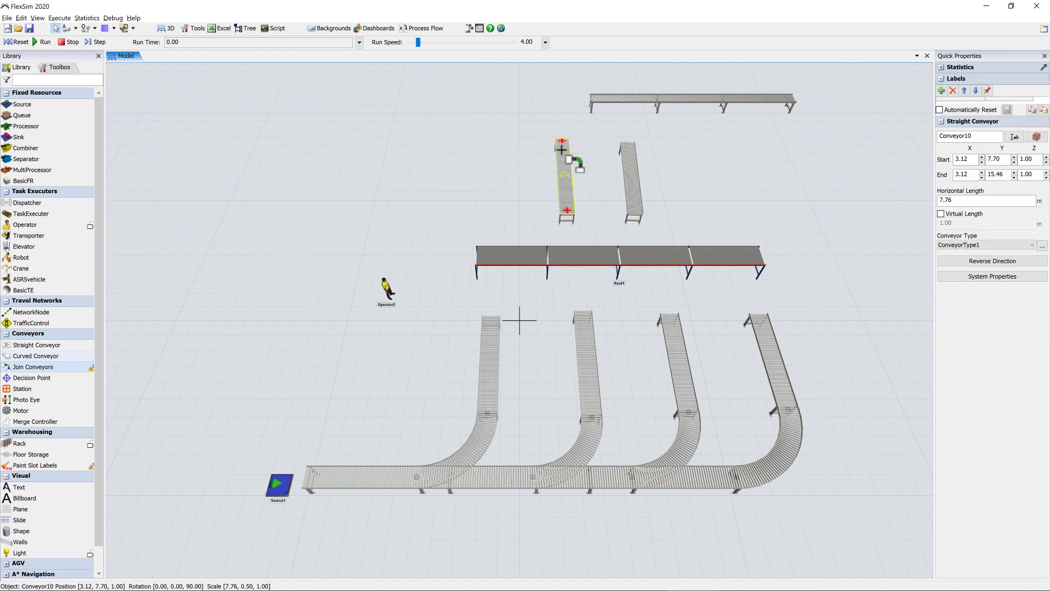
pyautogui.click(604, 98)
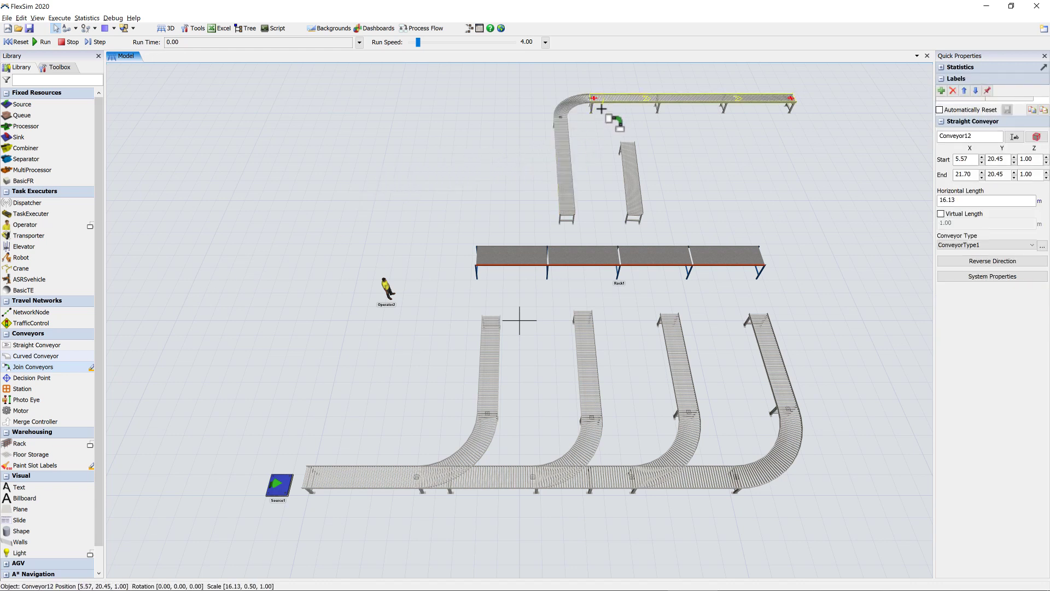
# Step: Join the second short conveyor behind the rack to the long crosswise conveyor, about 5.4 m along its length
pyautogui.click(602, 135)
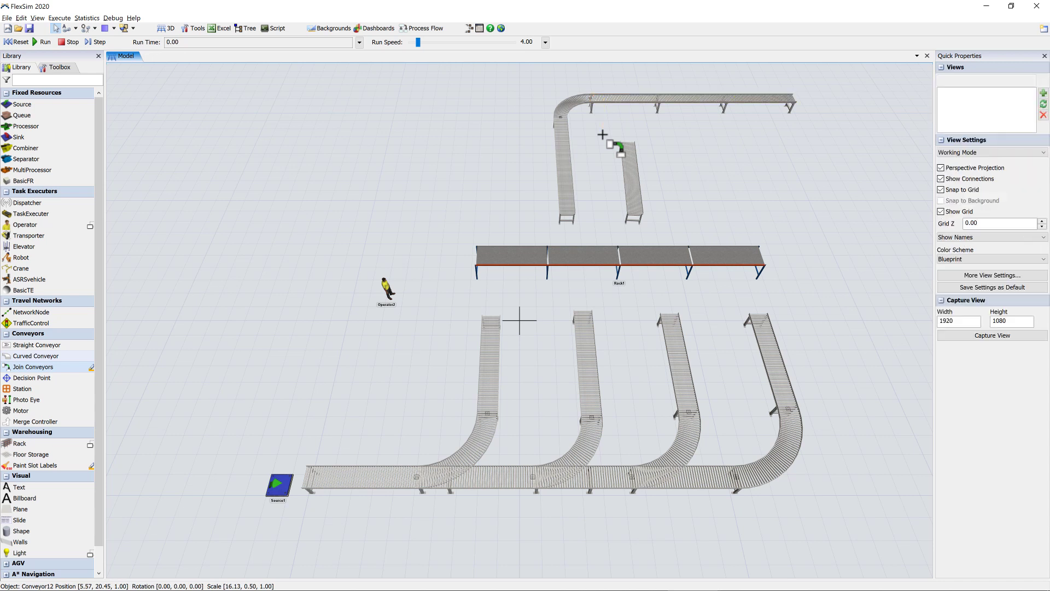
pyautogui.click(630, 156)
pyautogui.click(656, 103)
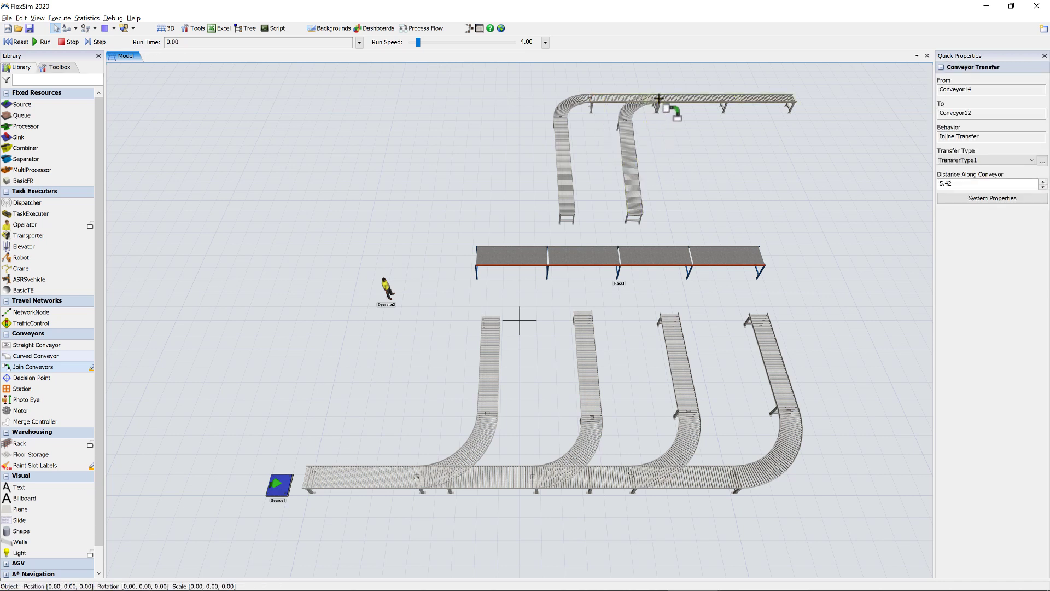
pyautogui.click(694, 138)
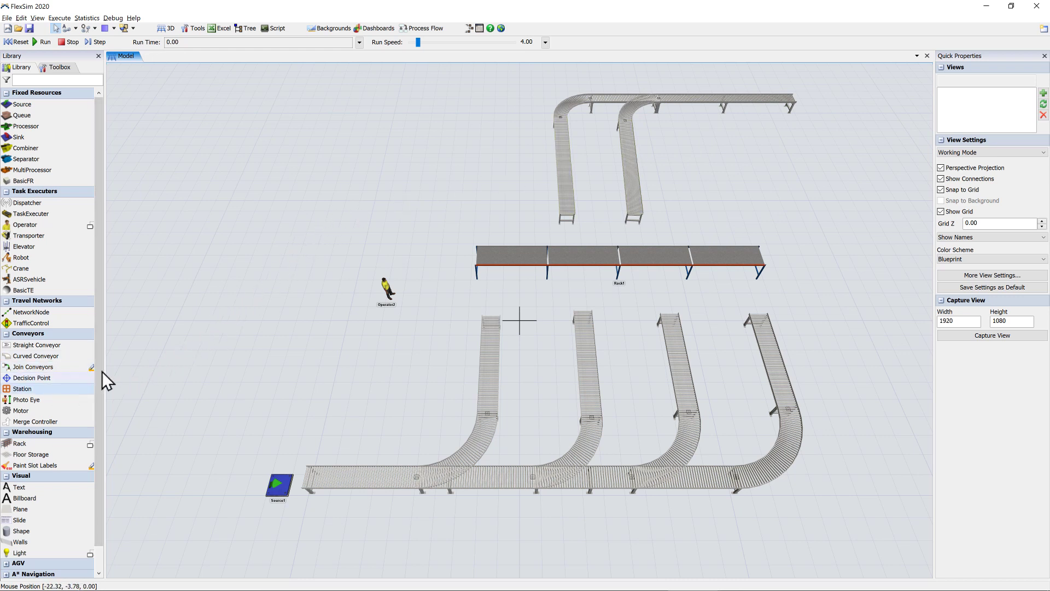
# Step: Place a Station near the far end of the long crosswise conveyor and a Sink just beyond that end
pyautogui.moveTo(106, 380); pyautogui.dragTo(745, 98)
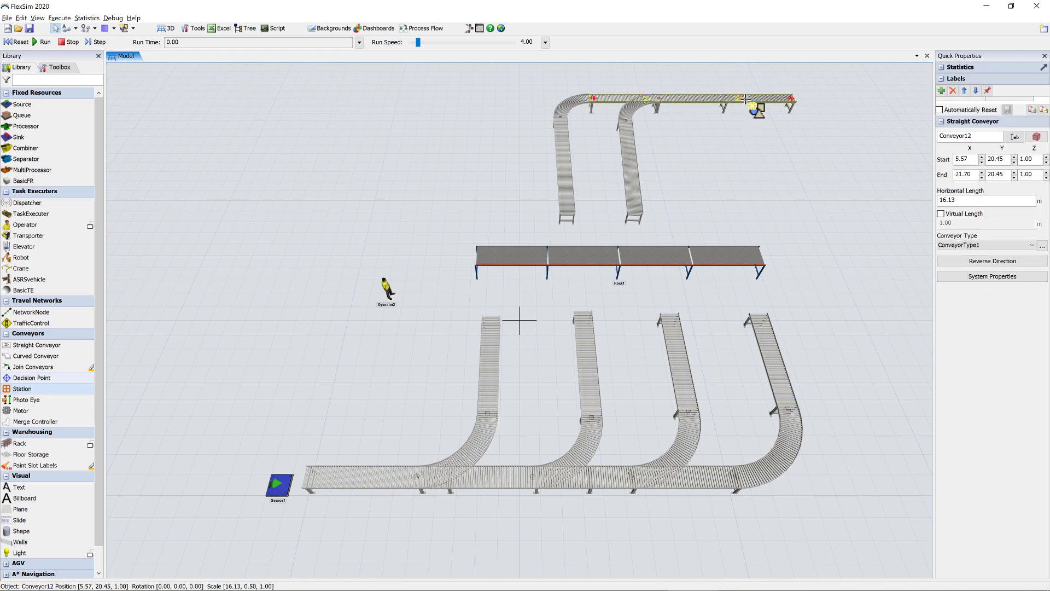
pyautogui.click(738, 143)
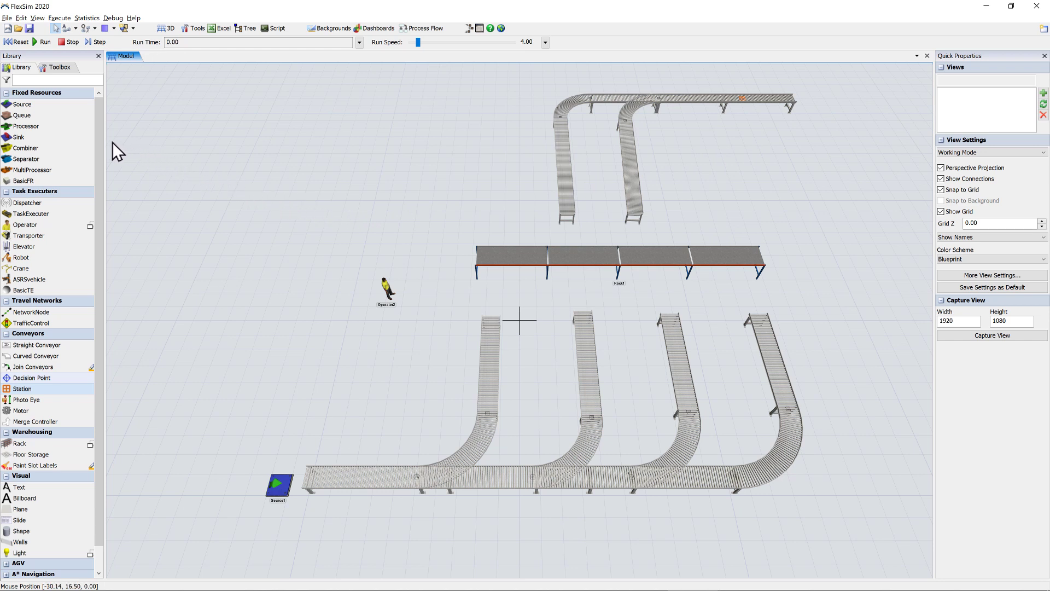
pyautogui.moveTo(70, 137); pyautogui.dragTo(804, 99)
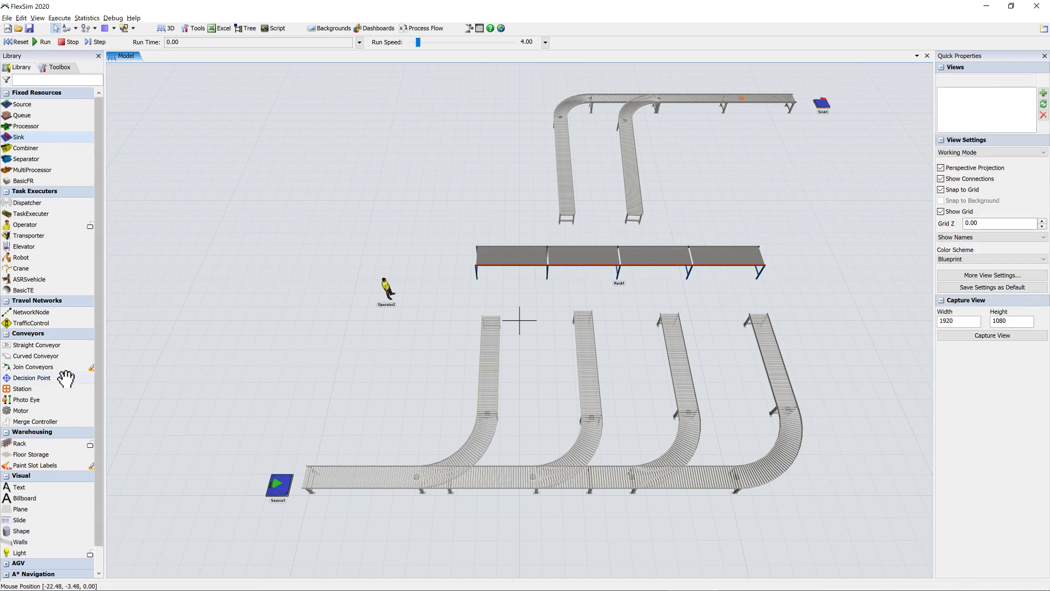
# Step: Place Decision Points on the main conveyor ahead of the first branch and near the start of each of the four straight branch conveyors
pyautogui.moveTo(65, 385); pyautogui.dragTo(377, 471)
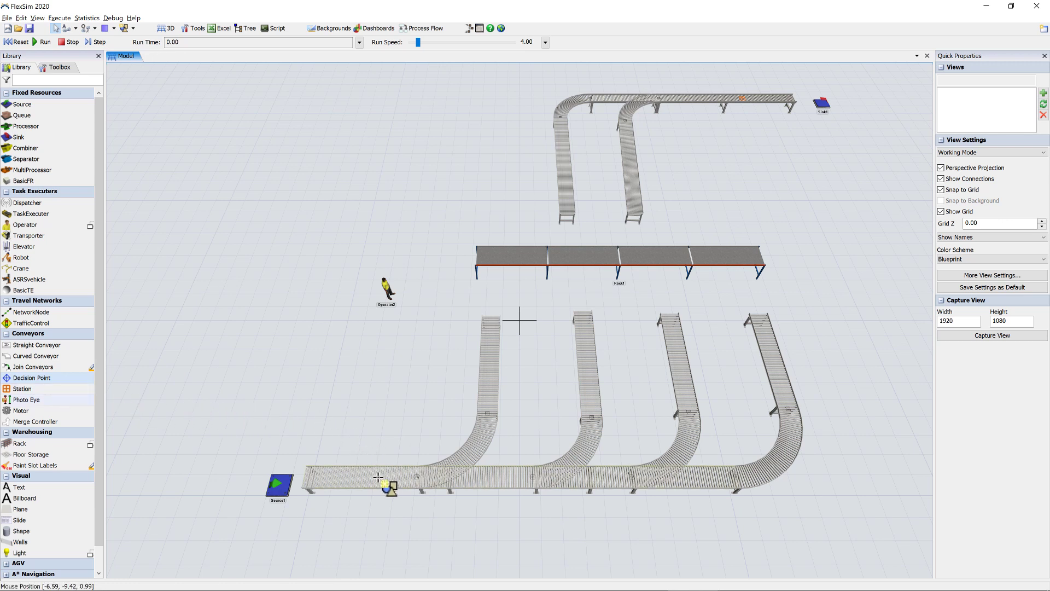
pyautogui.click(377, 477)
pyautogui.moveTo(381, 474); pyautogui.dragTo(485, 393)
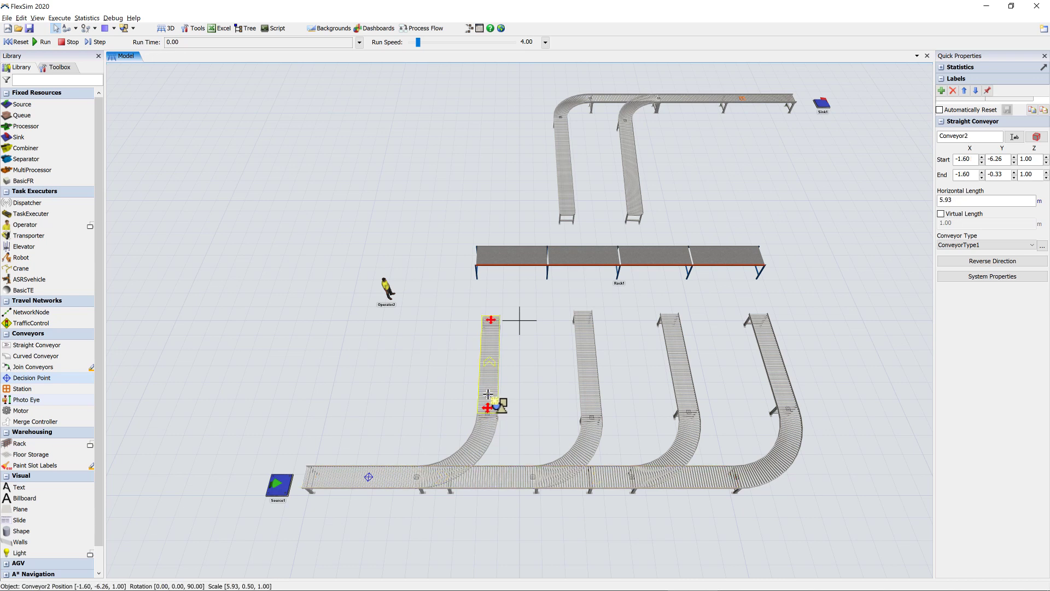
pyautogui.click(488, 394)
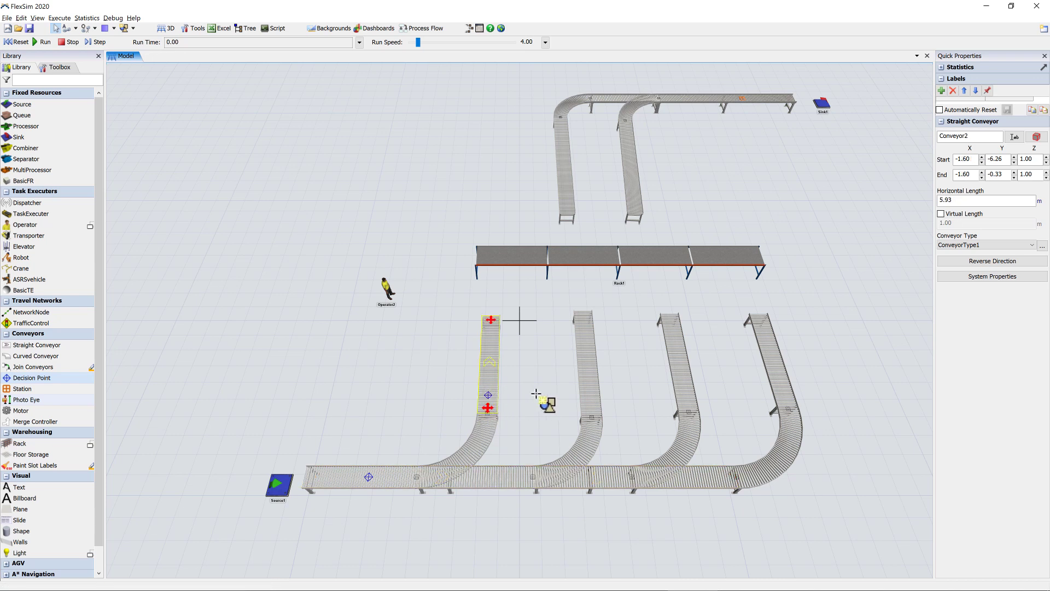
pyautogui.click(590, 397)
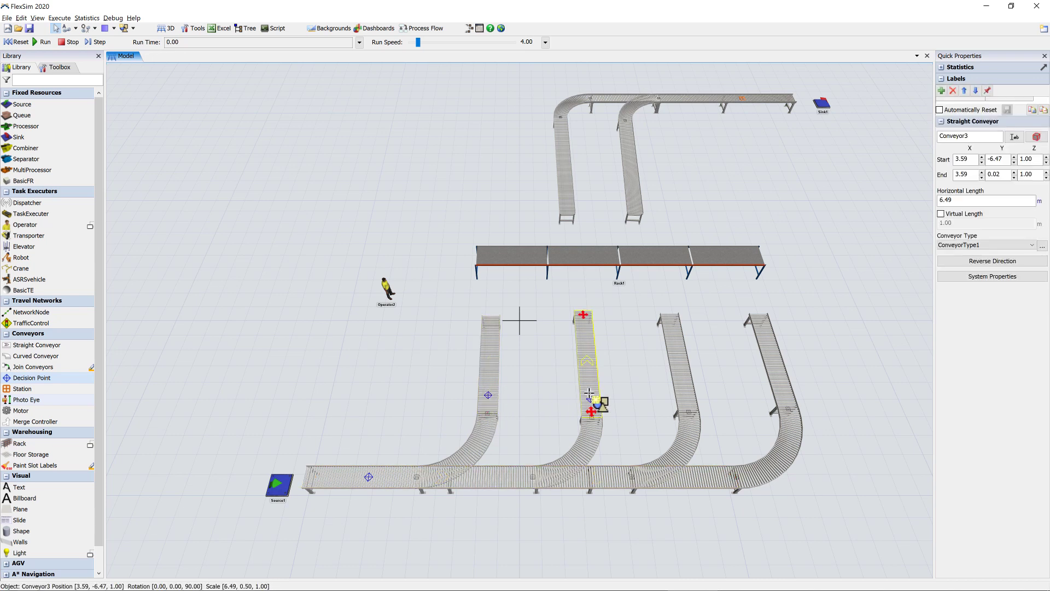
pyautogui.click(684, 394)
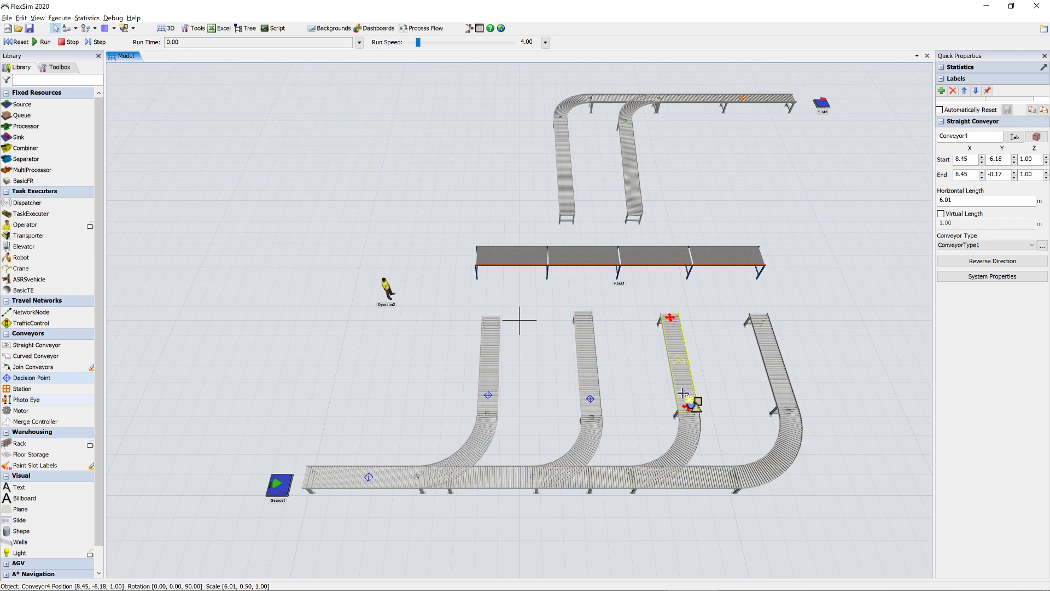
pyautogui.click(781, 392)
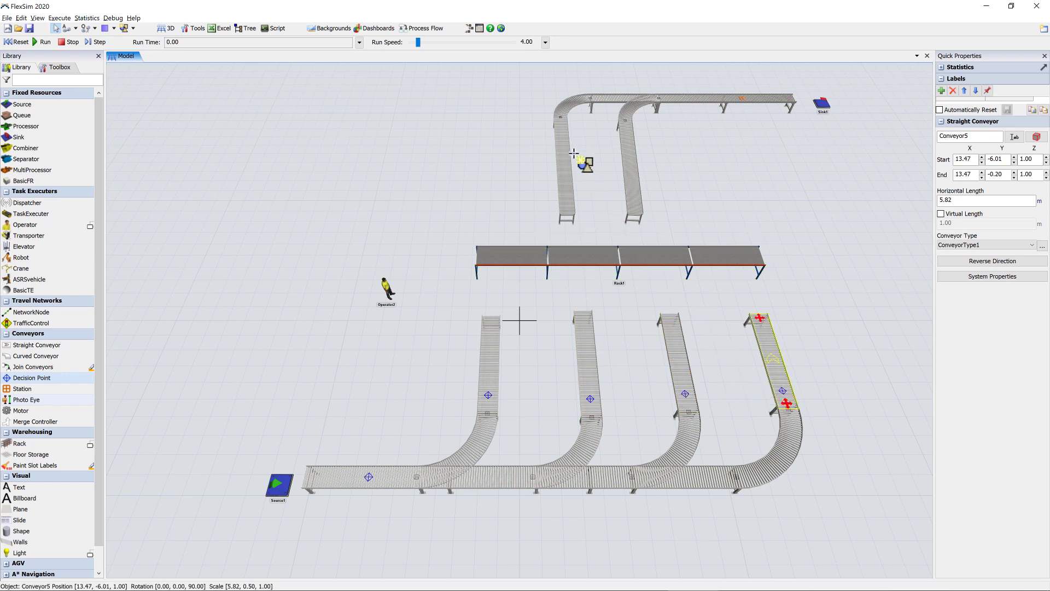
# Step: Place Decision Points near the ends of both short outbound conveyors and on the crosswise conveyor just past the second merge
pyautogui.click(561, 136)
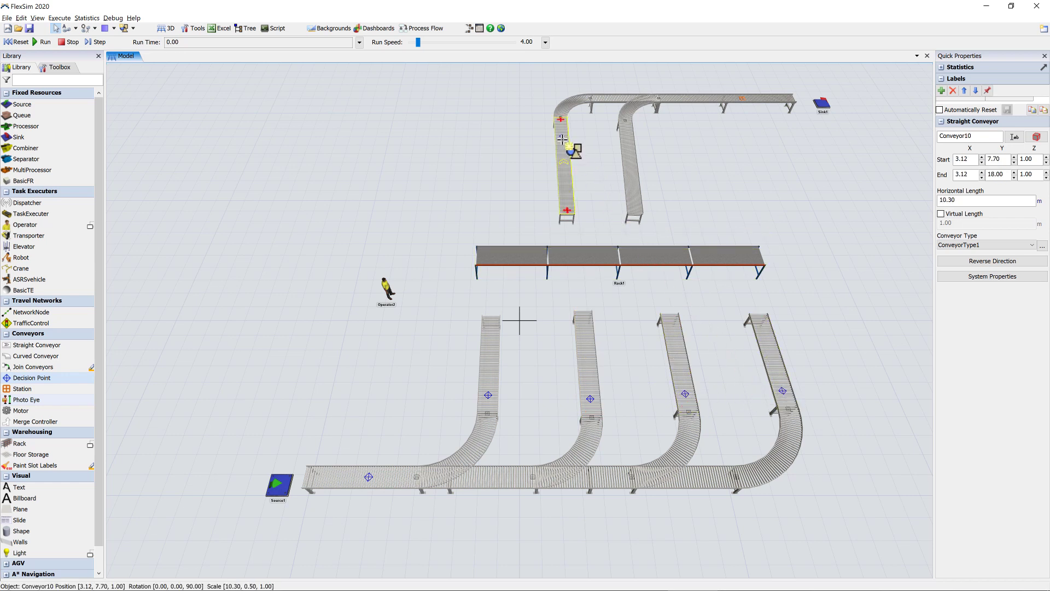
pyautogui.click(625, 136)
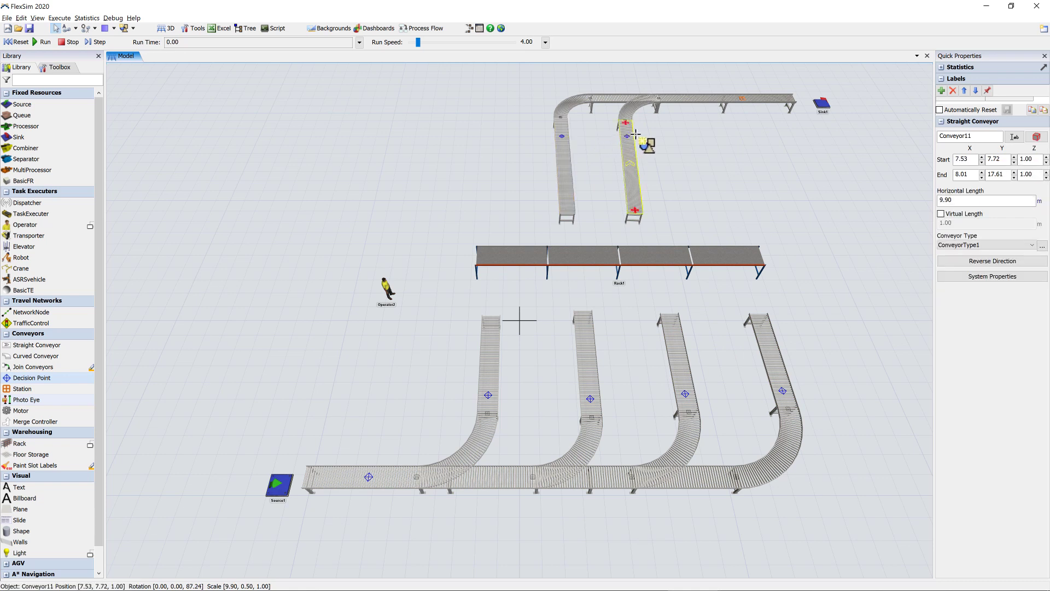
pyautogui.click(681, 98)
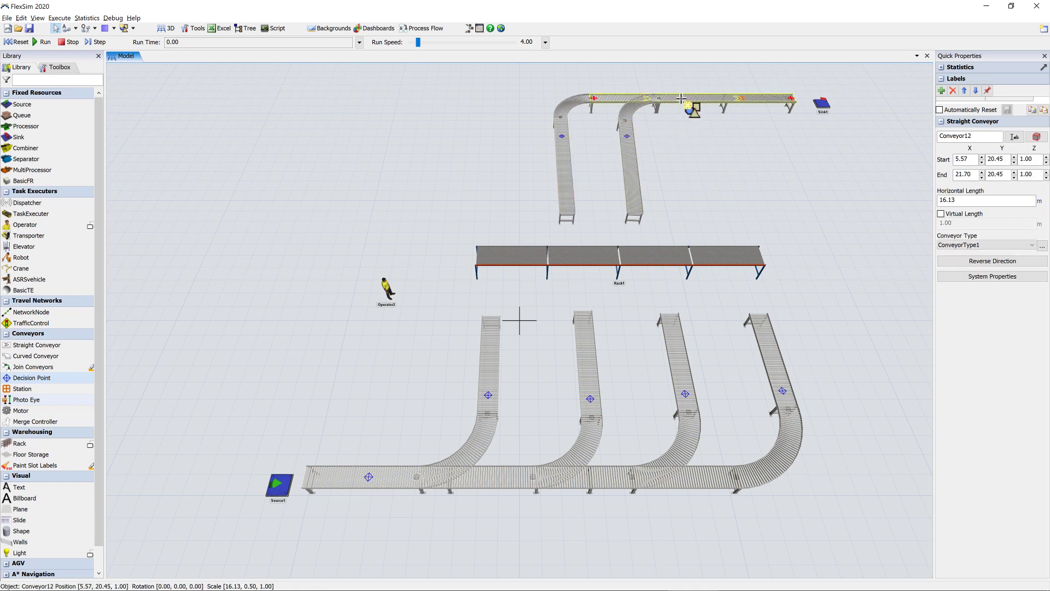
pyautogui.click(688, 160)
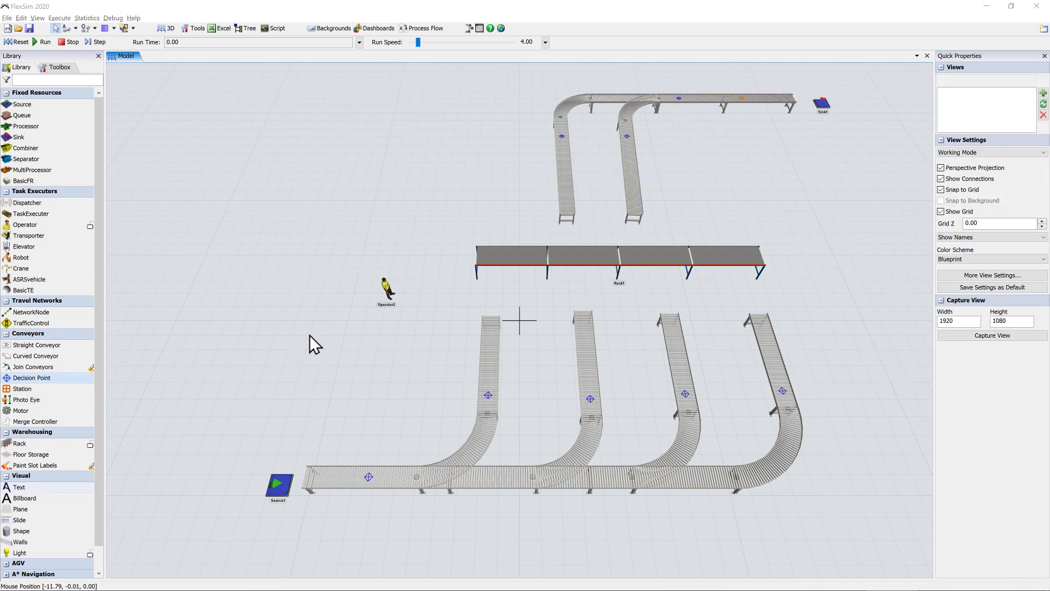
# Step: Make output port connections from the source to the main conveyor and from each of the four branch conveyors to the rack
pyautogui.click(277, 436)
pyautogui.press('a')
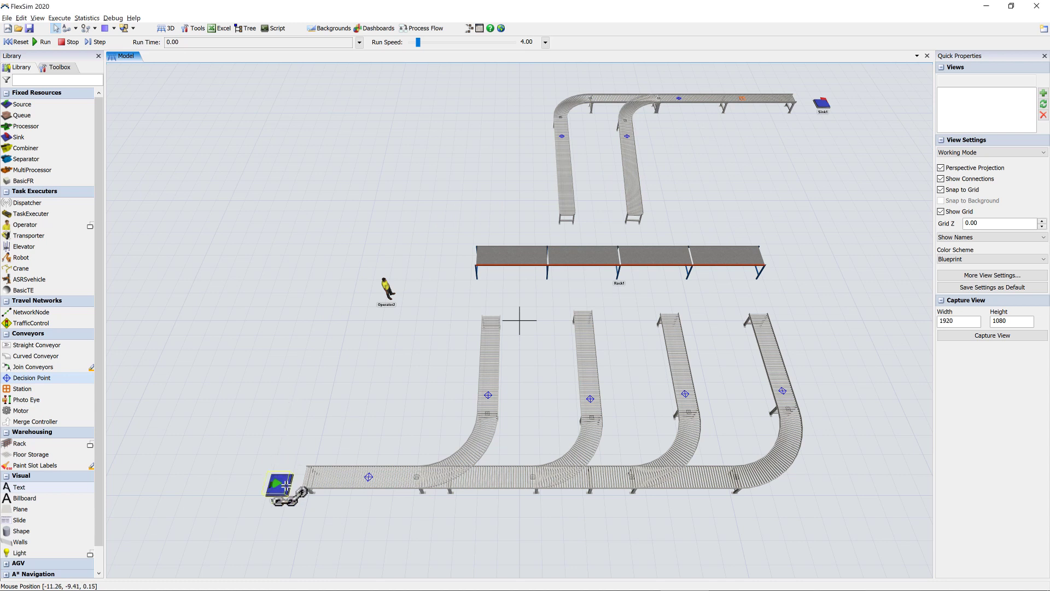
pyautogui.moveTo(279, 486); pyautogui.dragTo(486, 257)
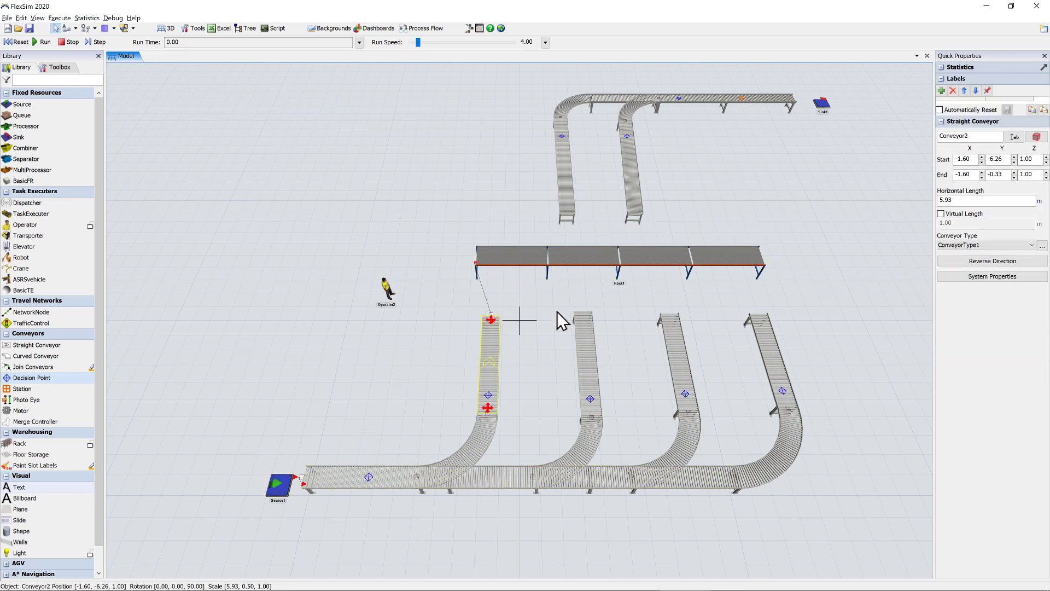
pyautogui.moveTo(589, 350); pyautogui.dragTo(563, 255)
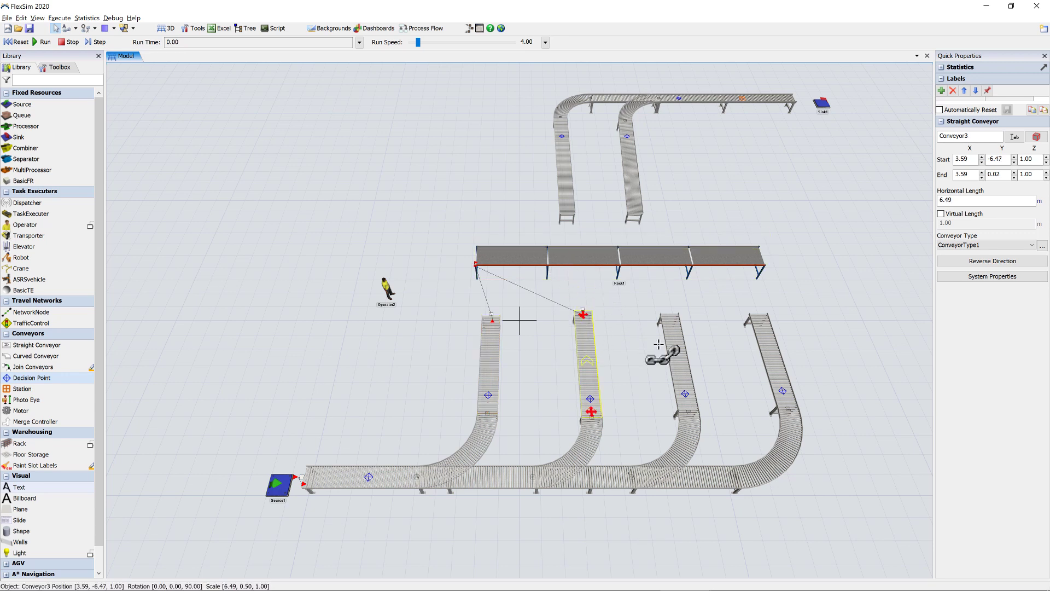
pyautogui.moveTo(680, 346); pyautogui.dragTo(588, 258)
pyautogui.moveTo(741, 327); pyautogui.dragTo(656, 254)
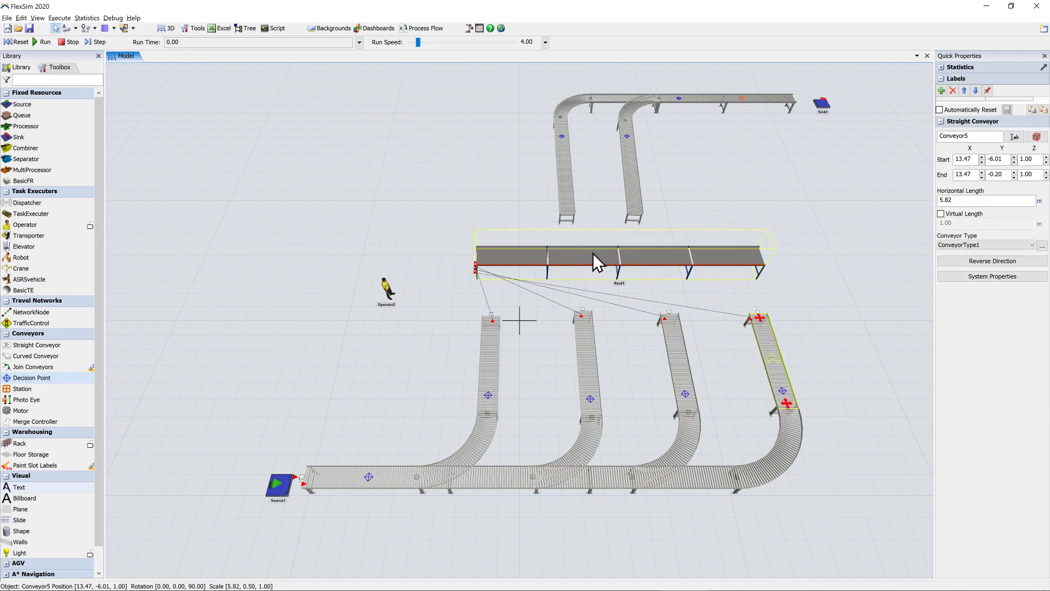
# Step: Make output port connections from the rack to both short outbound conveyors and from the crosswise conveyor to the sink
pyautogui.click(588, 257)
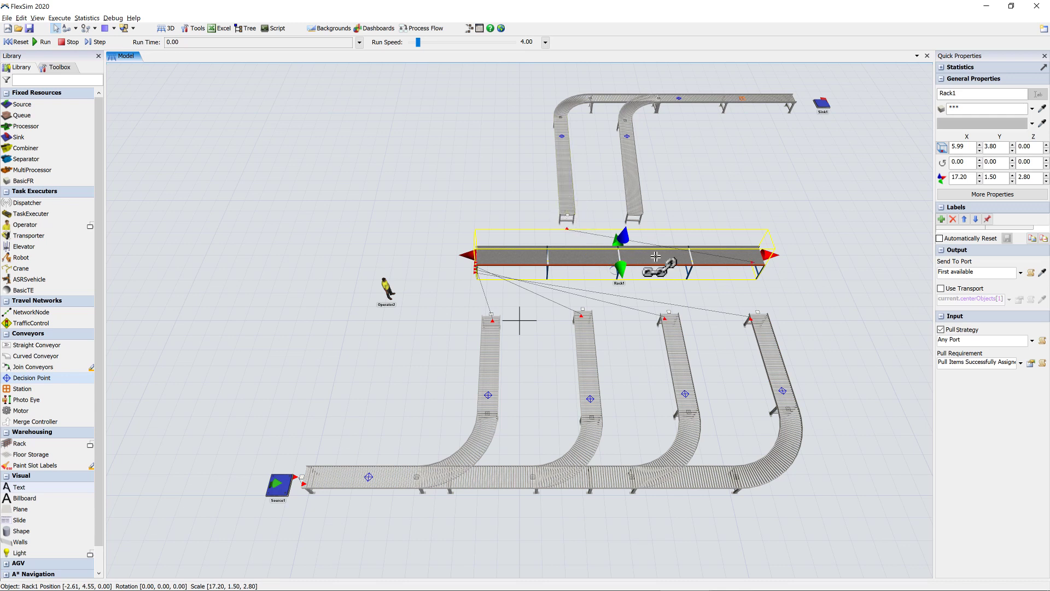
pyautogui.moveTo(659, 262); pyautogui.dragTo(823, 105)
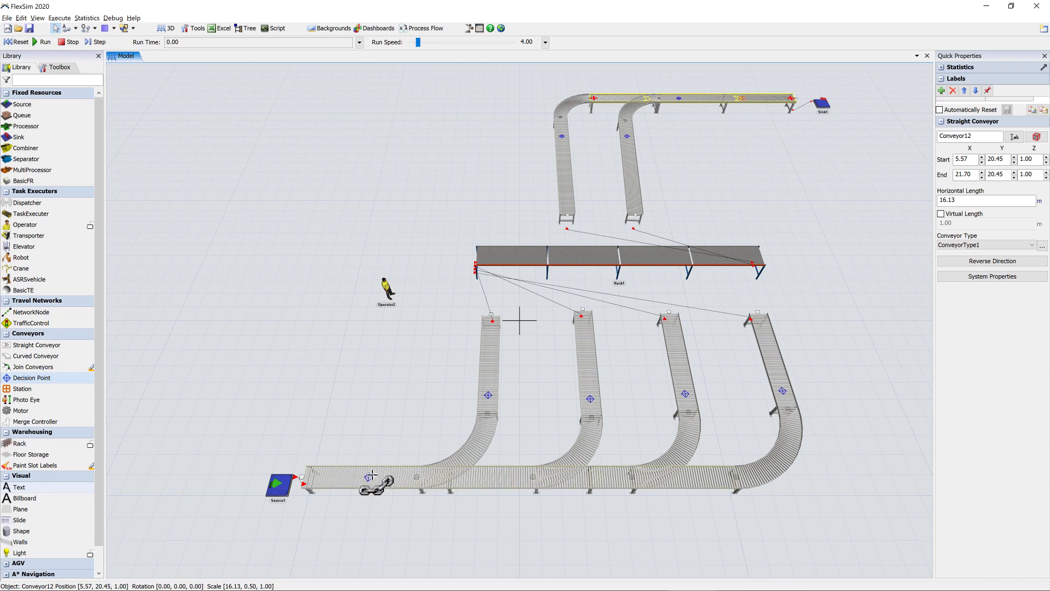
# Step: Connect the main conveyor's decision point through output ports to the decision points on the four branch conveyors
pyautogui.moveTo(369, 477); pyautogui.dragTo(488, 395)
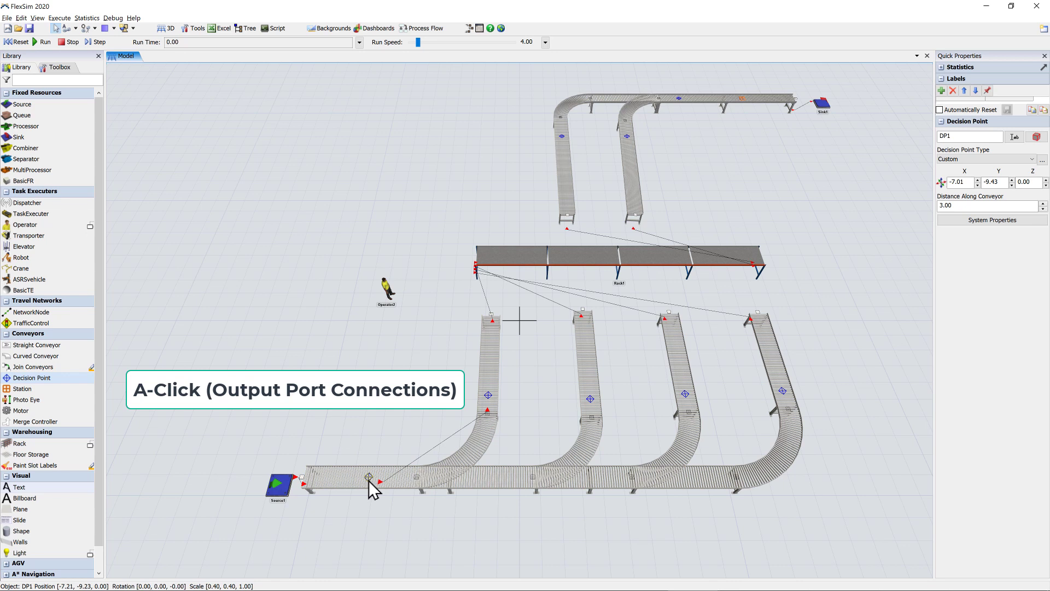
pyautogui.moveTo(369, 480); pyautogui.dragTo(592, 399)
pyautogui.moveTo(369, 477); pyautogui.dragTo(684, 395)
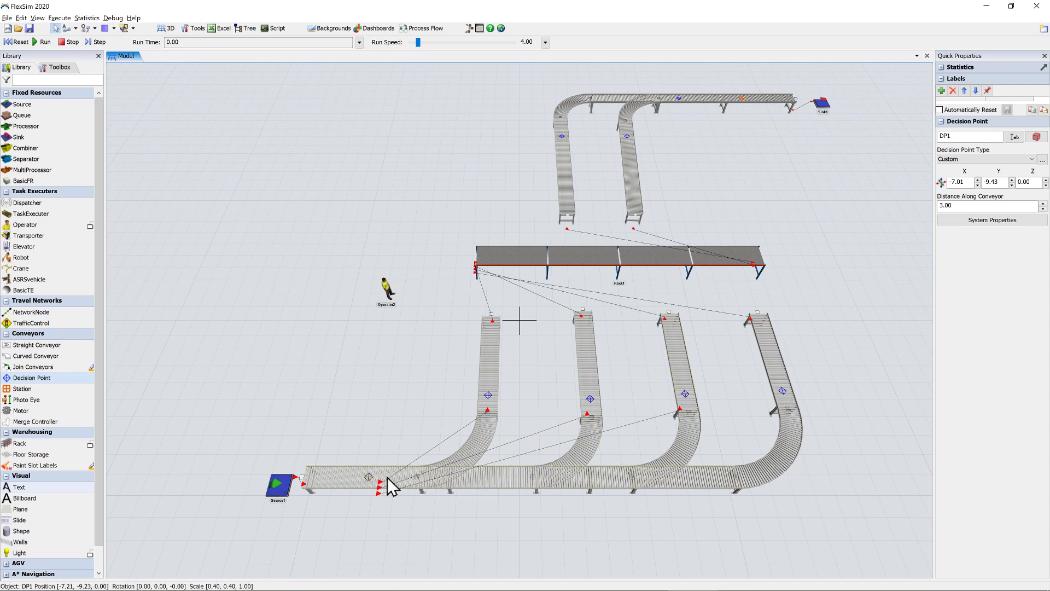
pyautogui.press('a')
pyautogui.click(690, 406)
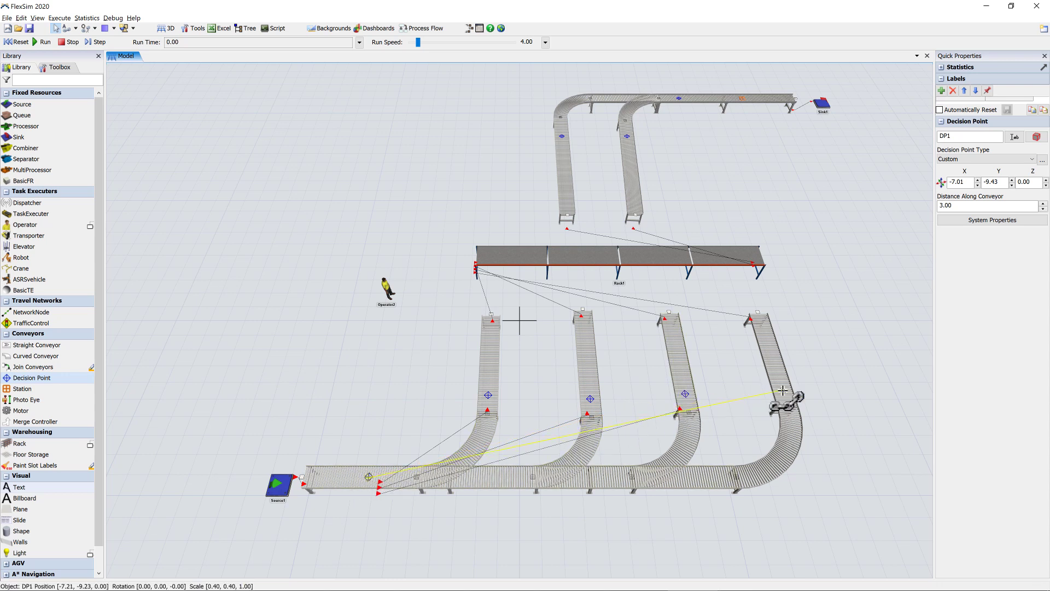
pyautogui.click(782, 389)
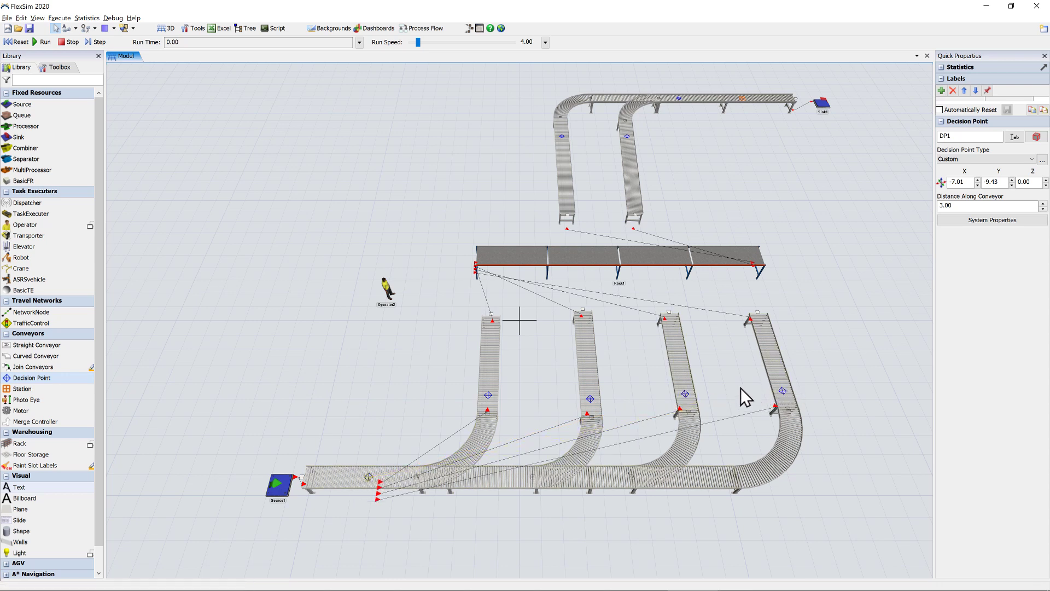
# Step: Connect the decision points on both short outbound conveyors through output ports to the decision point on the crosswise conveyor
pyautogui.press('a')
pyautogui.click(562, 136)
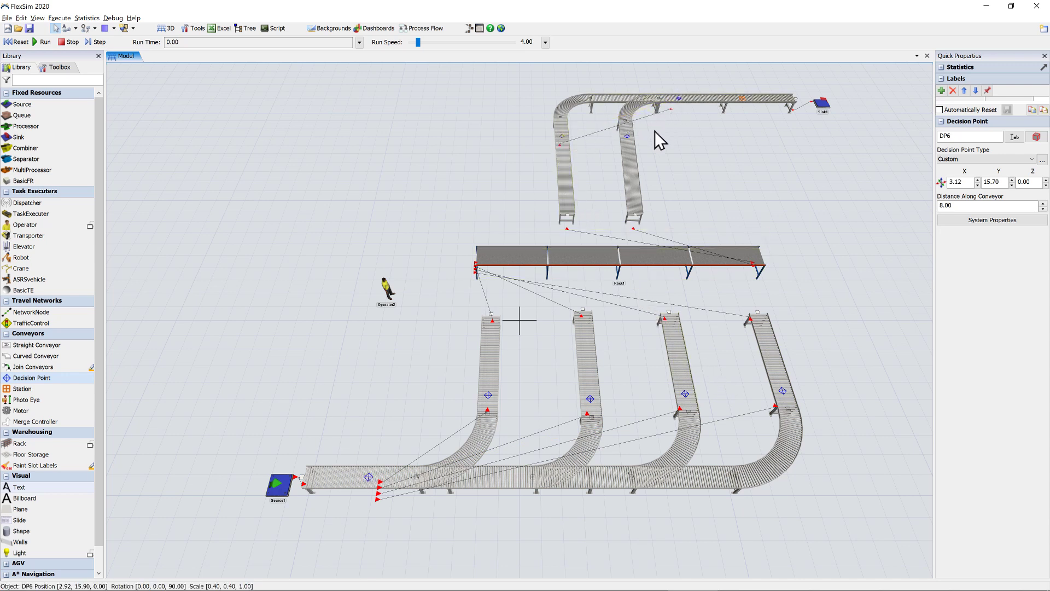
pyautogui.click(627, 135)
pyautogui.click(677, 99)
# Step: Move the four branch conveyors' exit transfers from their ends to the side facing the operator, stretching each to about 3.8 m
pyautogui.moveTo(490, 314); pyautogui.dragTo(486, 389)
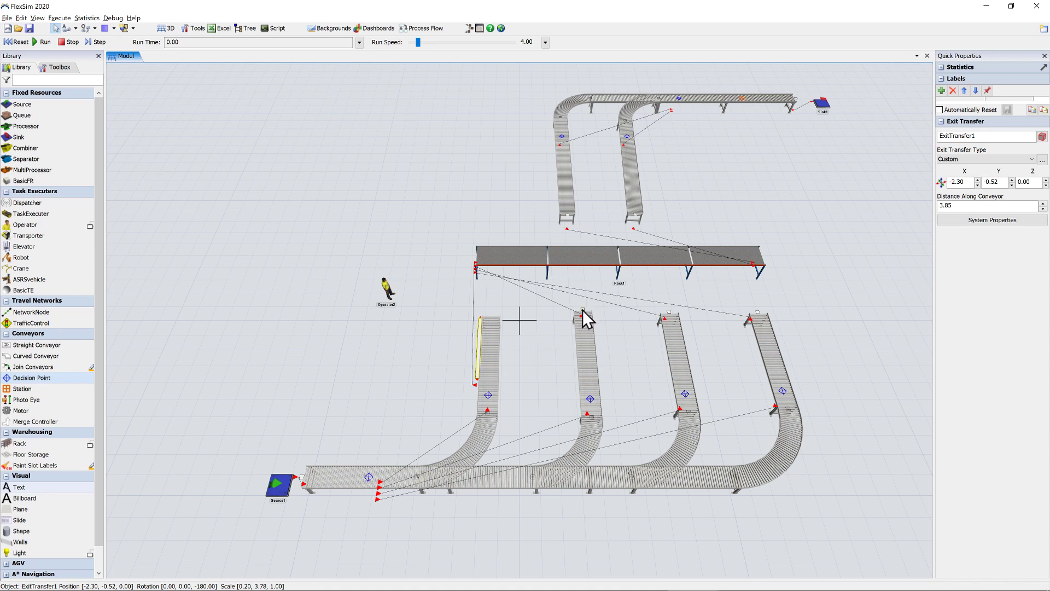
pyautogui.moveTo(582, 311); pyautogui.dragTo(570, 380)
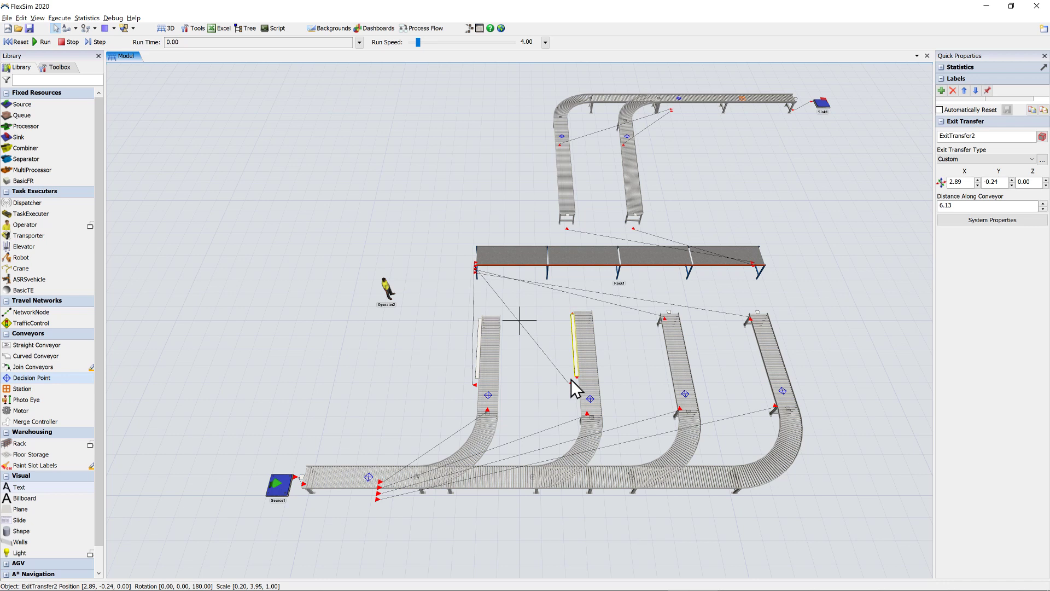
pyautogui.click(670, 313)
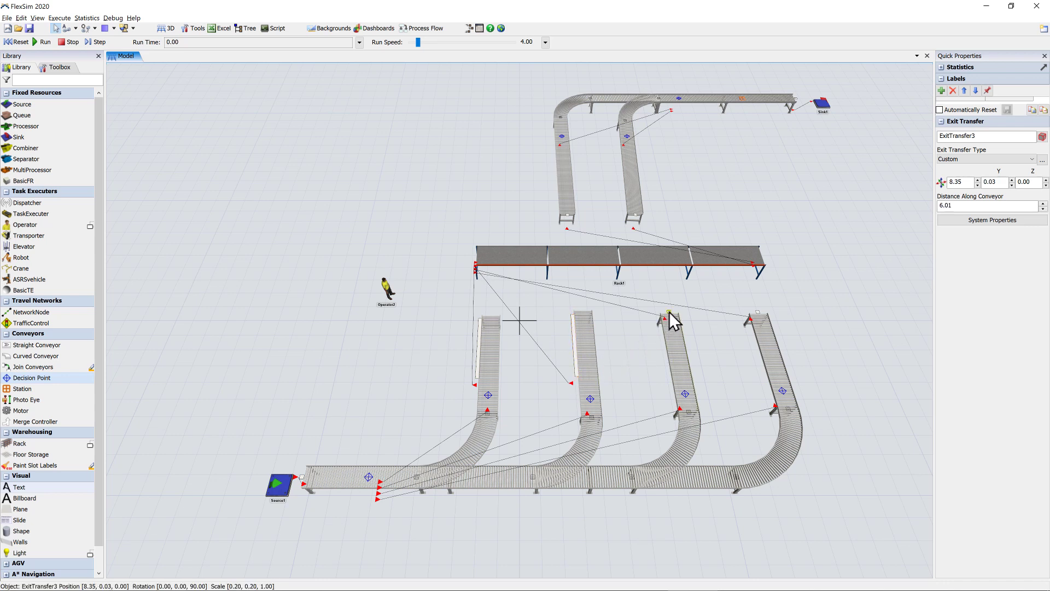
pyautogui.moveTo(669, 313); pyautogui.dragTo(659, 317)
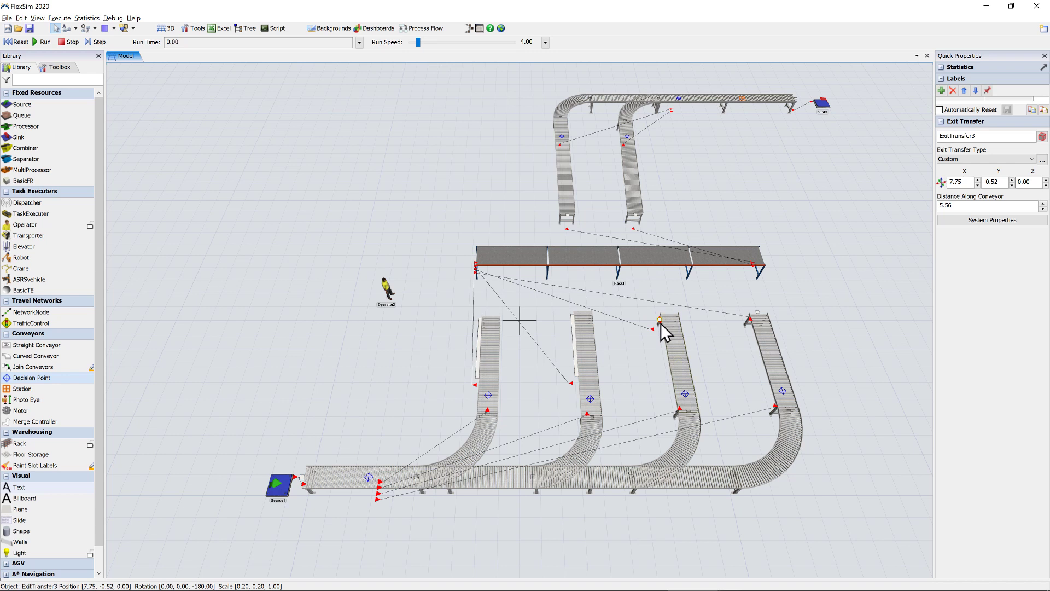
pyautogui.moveTo(660, 327); pyautogui.dragTo(661, 377)
pyautogui.moveTo(758, 314); pyautogui.dragTo(757, 374)
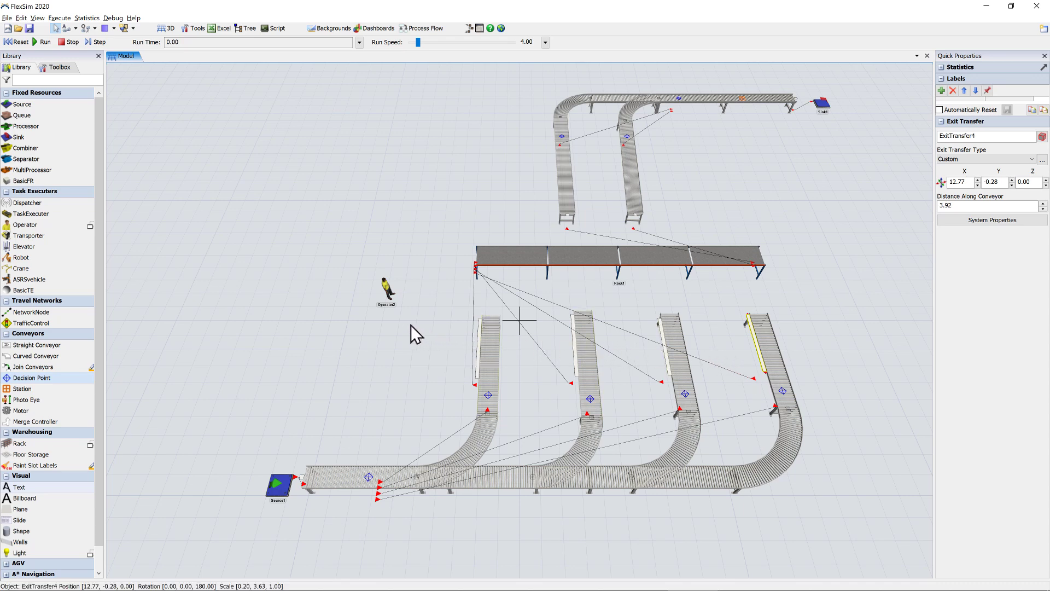
# Step: Make center port connections from the operator to the exit transfers on all four branch conveyors
pyautogui.click(387, 289)
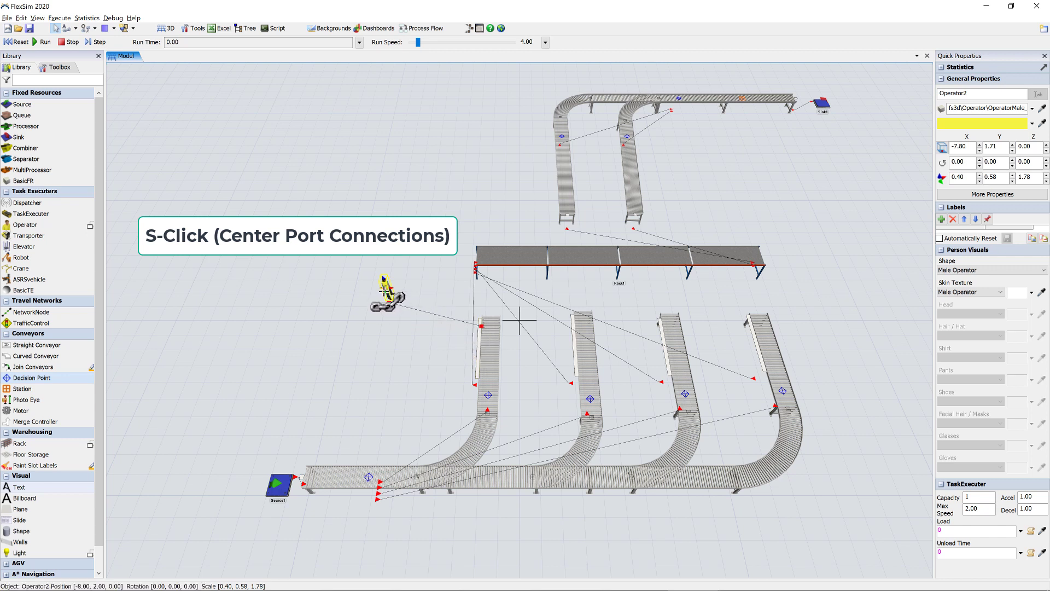
pyautogui.click(571, 321)
pyautogui.click(386, 289)
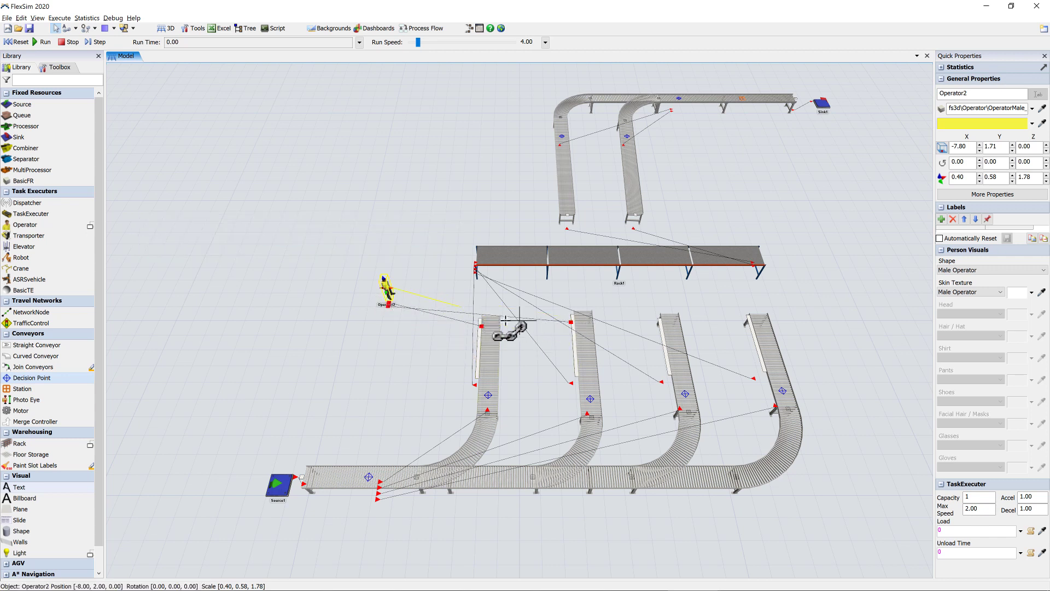
pyautogui.click(660, 326)
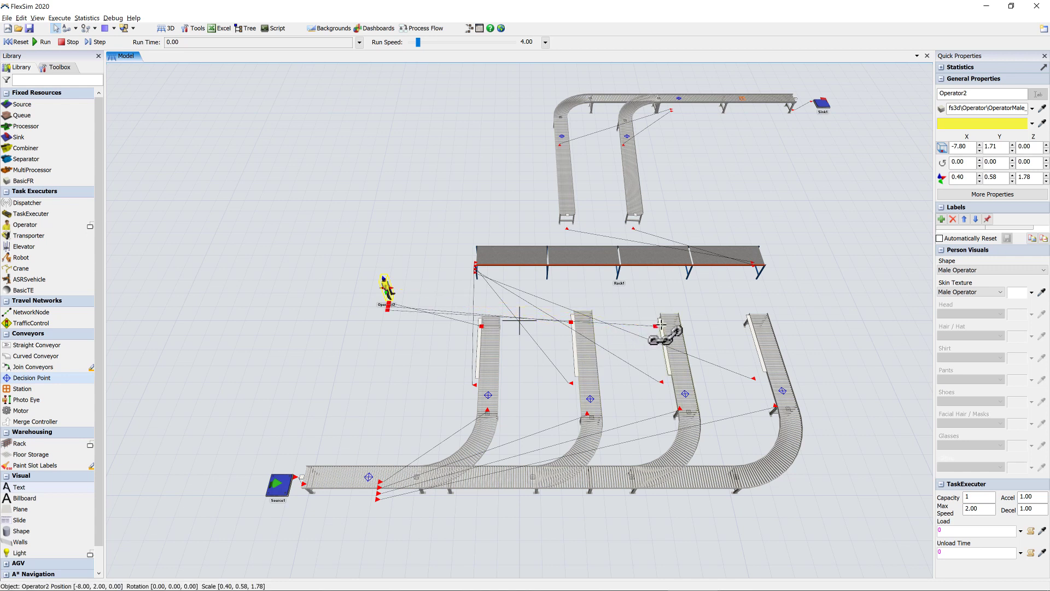
pyautogui.click(386, 287)
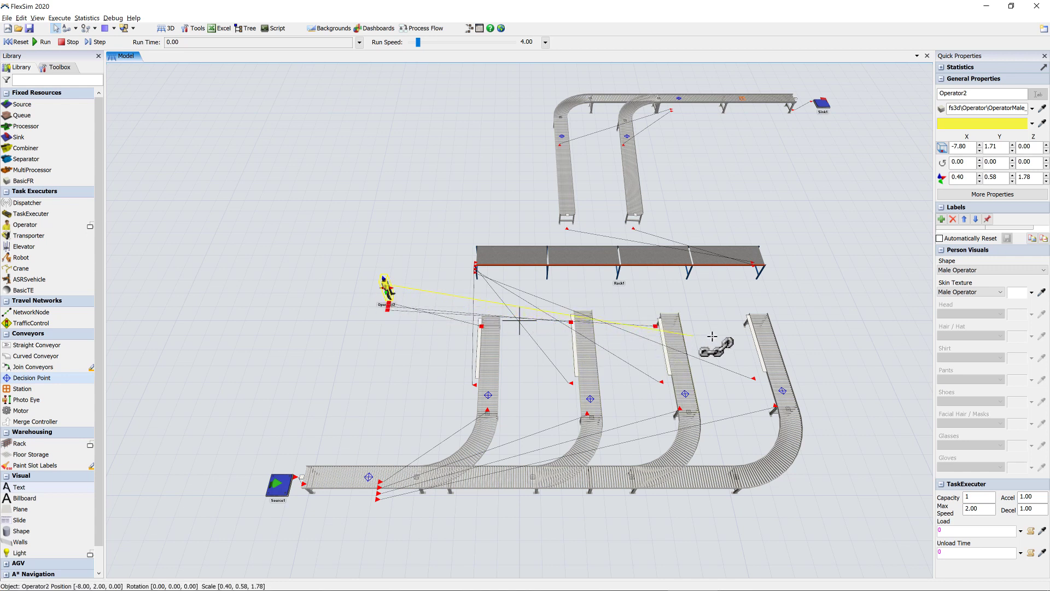
pyautogui.click(753, 334)
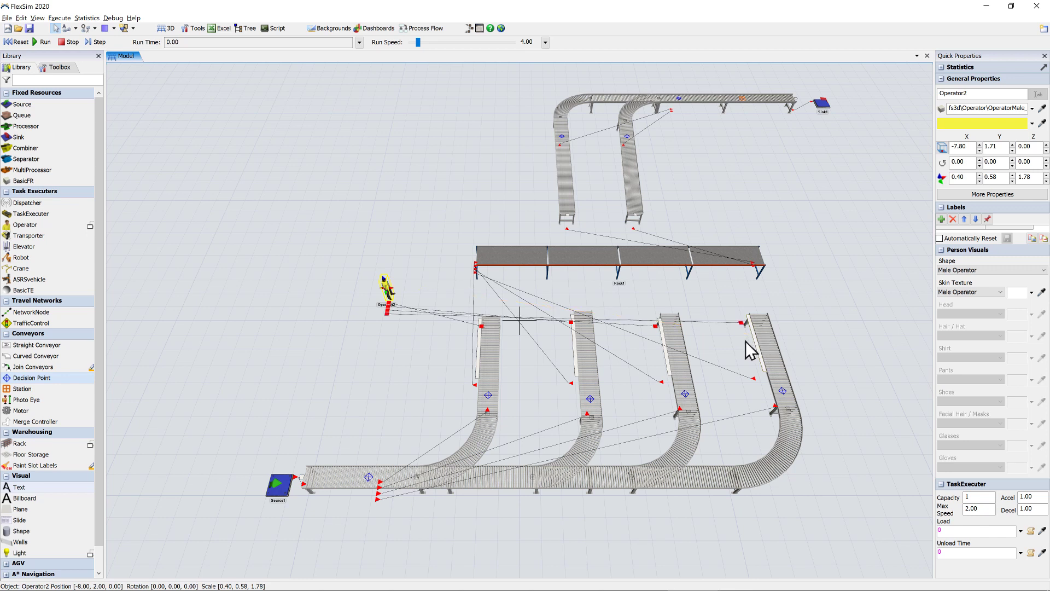
pyautogui.click(747, 341)
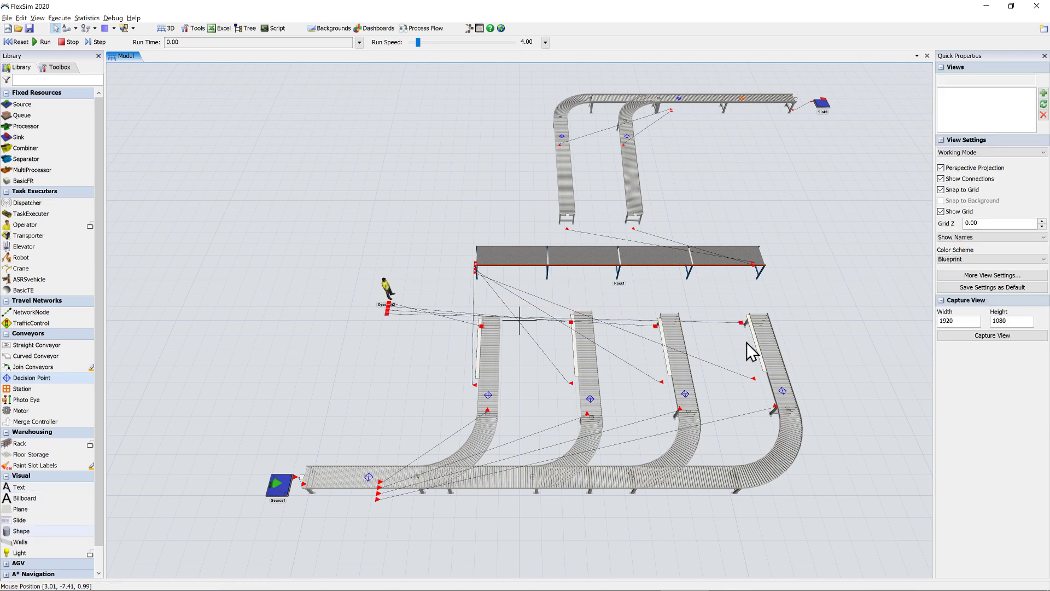
# Step: Set the scale of the source's exponential inter-arrival time to 6.5
pyautogui.click(279, 484)
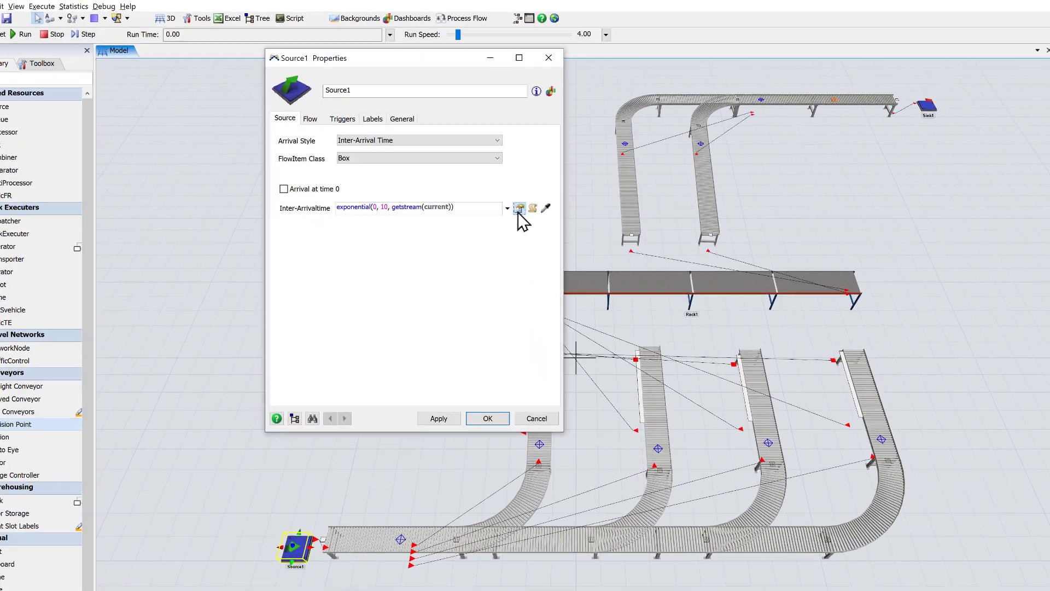
pyautogui.click(519, 208)
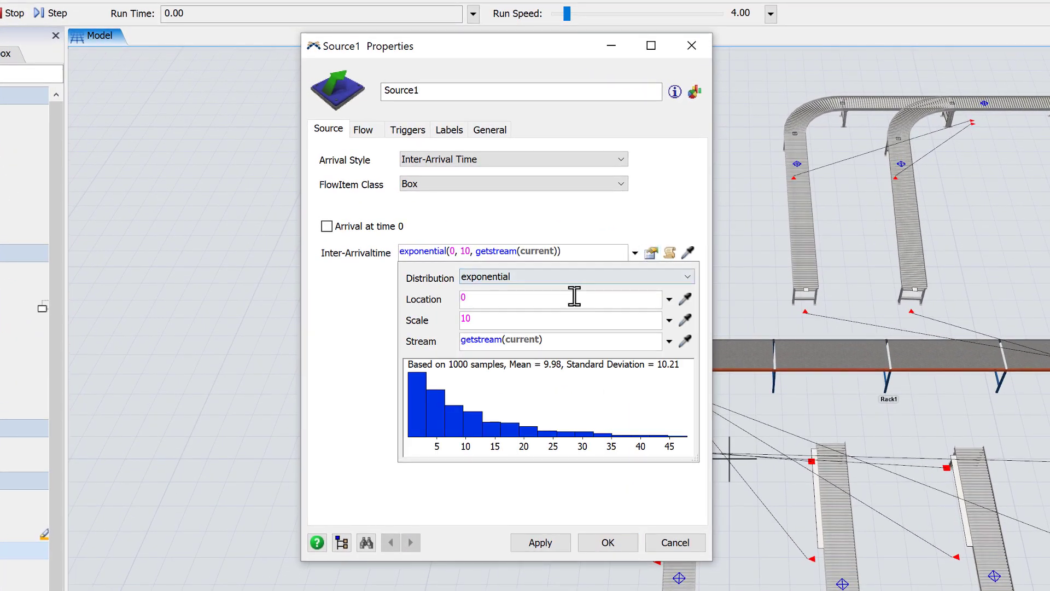
pyautogui.moveTo(513, 314); pyautogui.dragTo(441, 300)
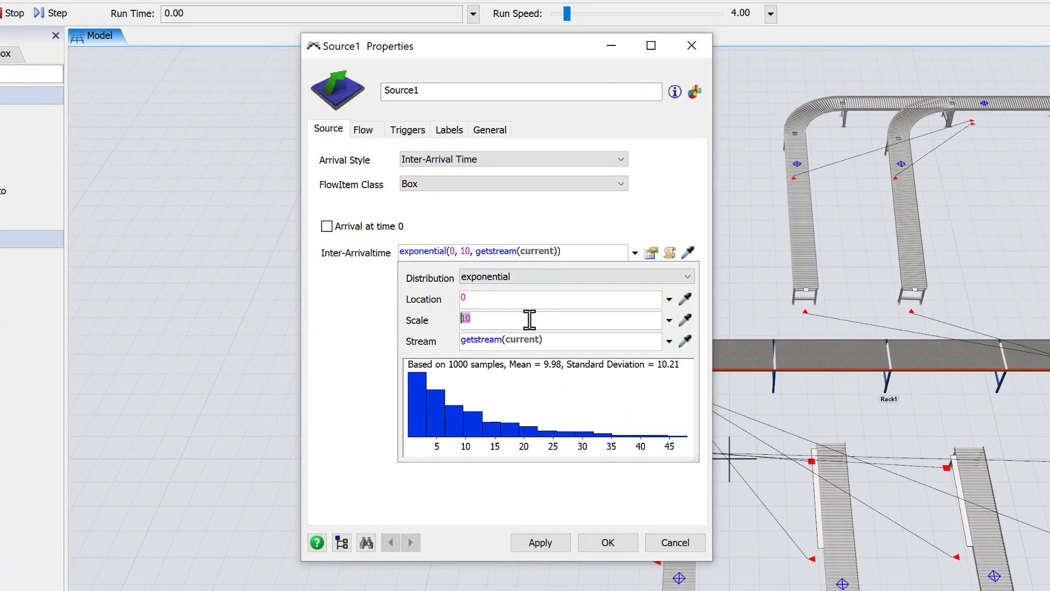
pyautogui.write('6.5')
pyautogui.click(361, 363)
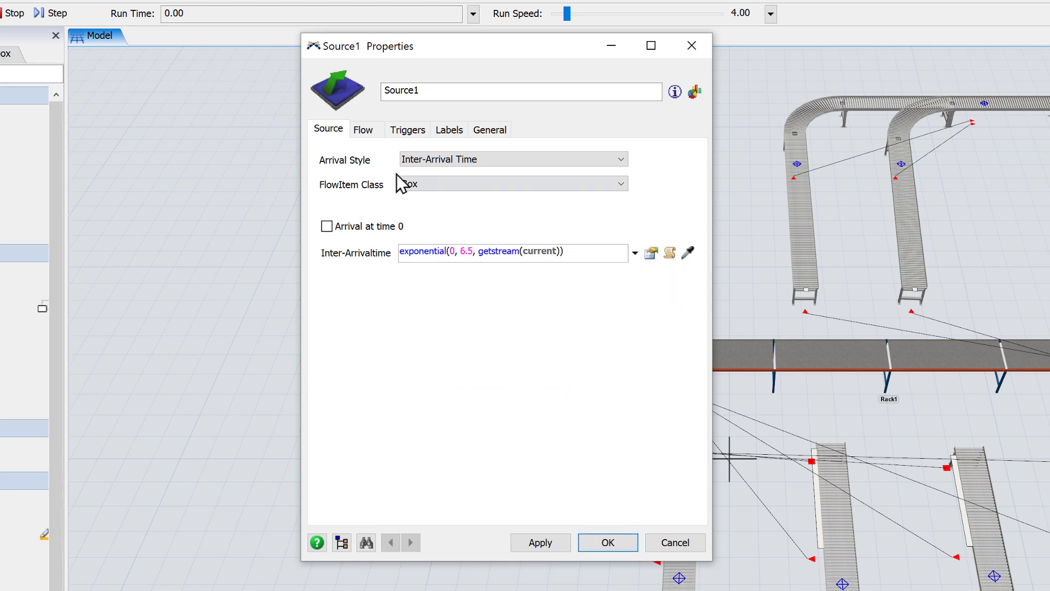
# Step: Add an On Creation trigger to the source using Set Label and Color, giving each item's Type label a duniform value
pyautogui.click(408, 131)
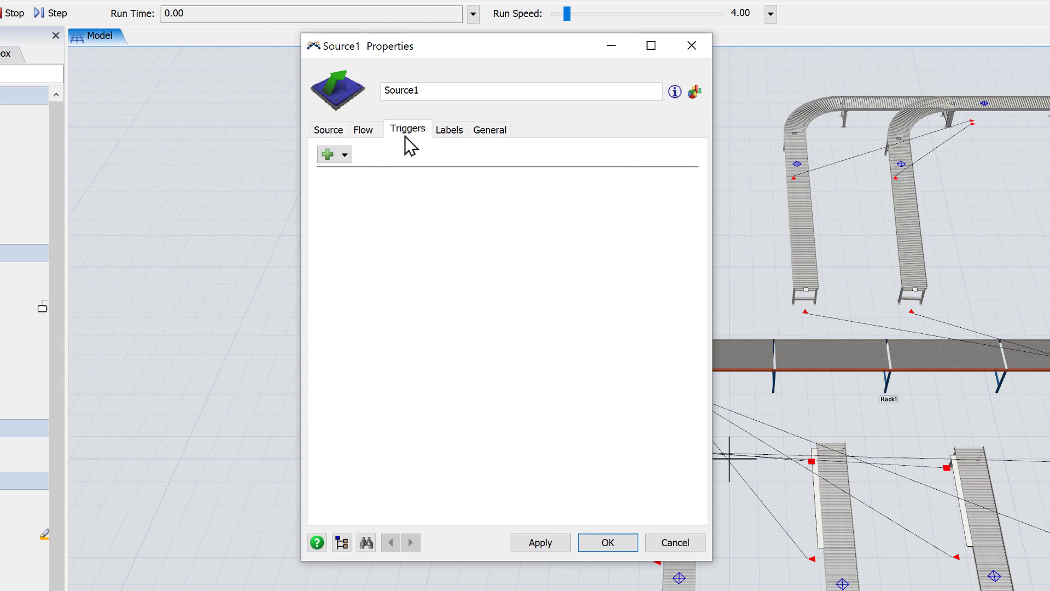
pyautogui.click(345, 155)
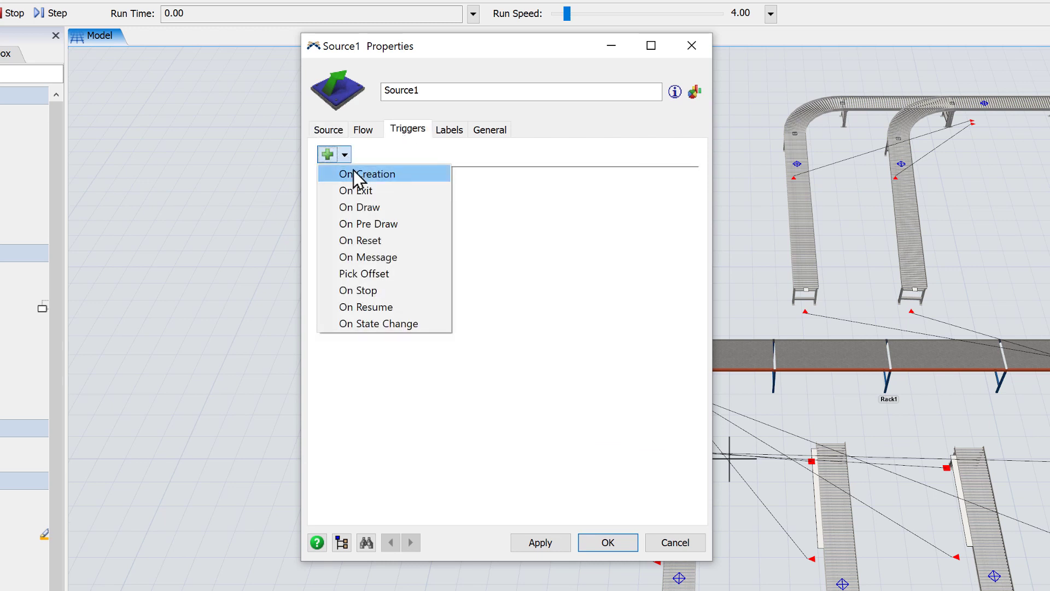
pyautogui.click(358, 175)
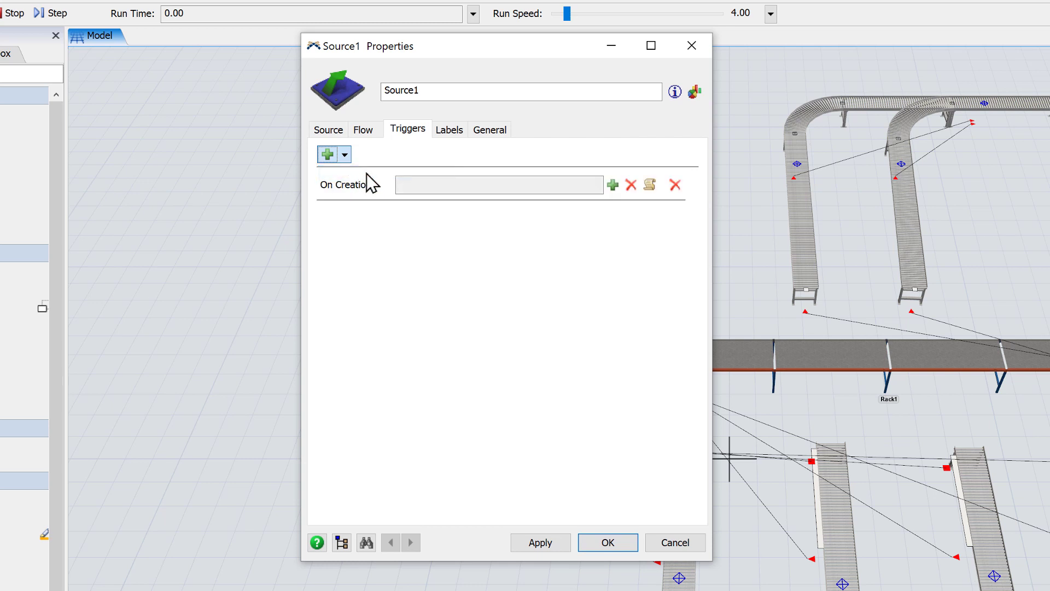
pyautogui.click(610, 188)
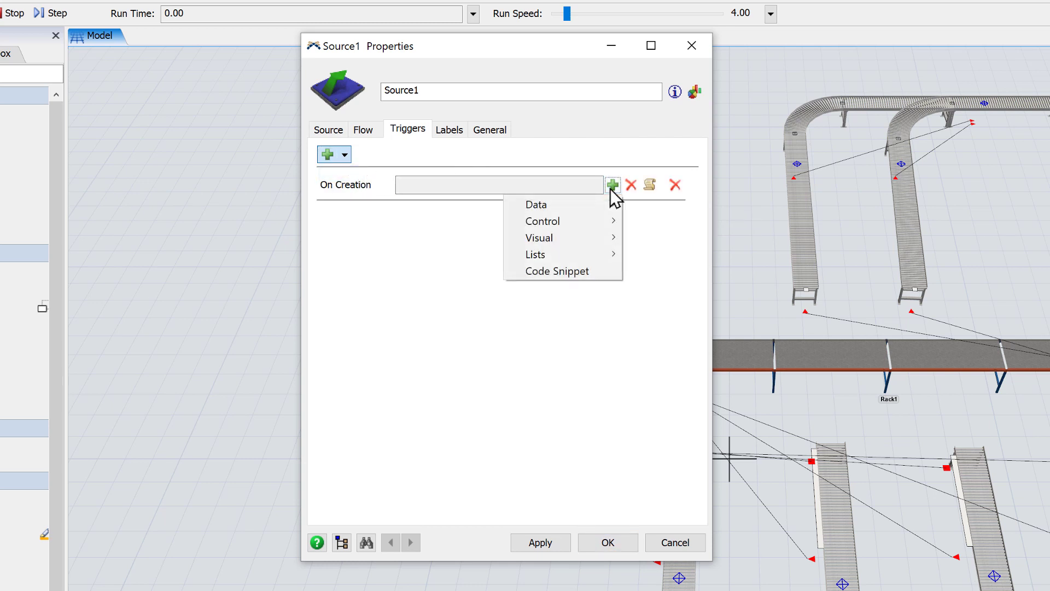
pyautogui.moveTo(611, 209)
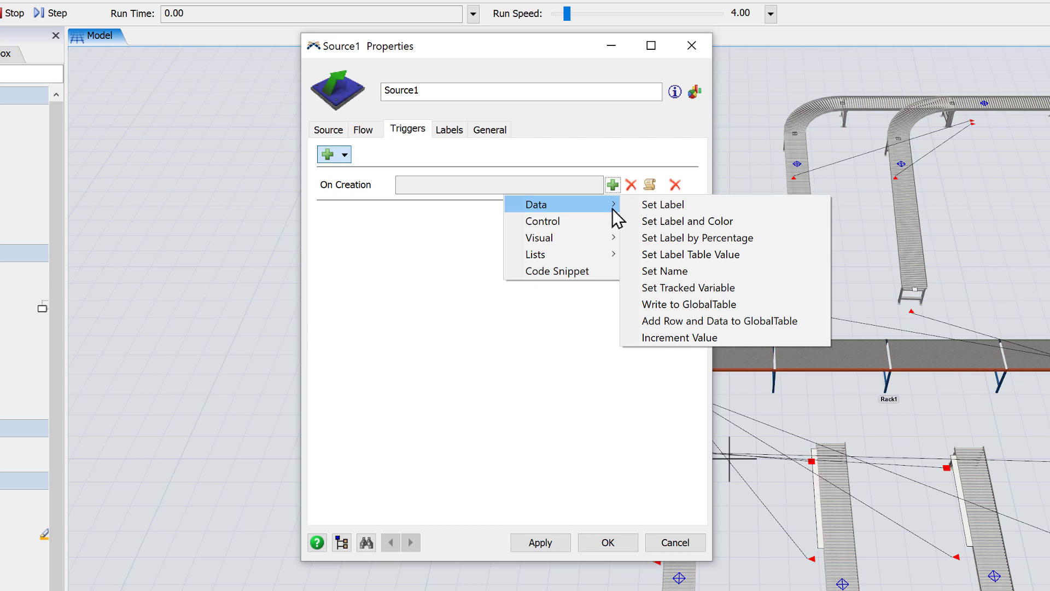
pyautogui.click(661, 216)
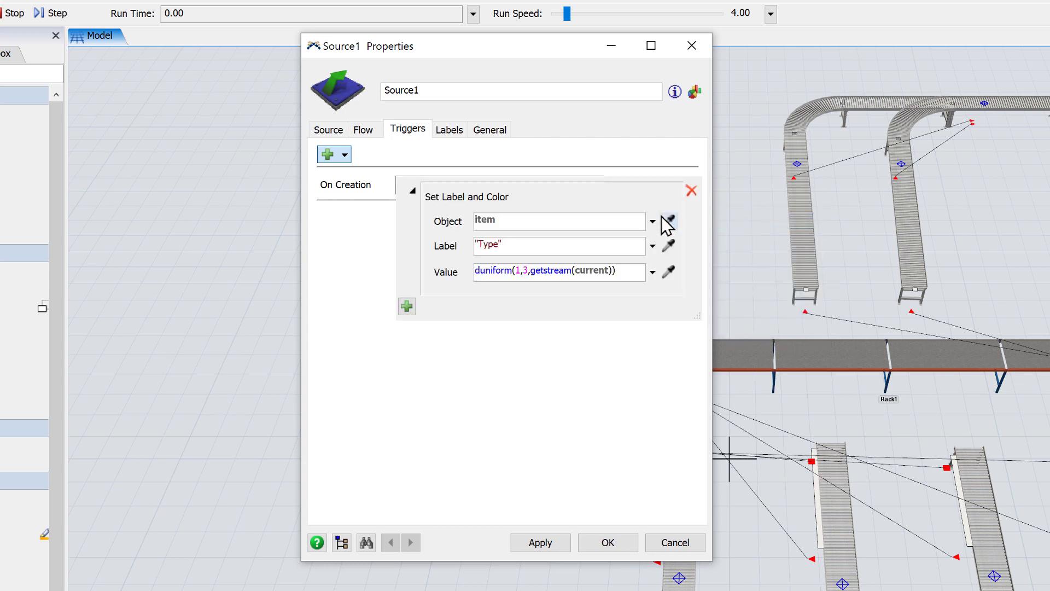
pyautogui.doubleClick(525, 270)
pyautogui.write('3')
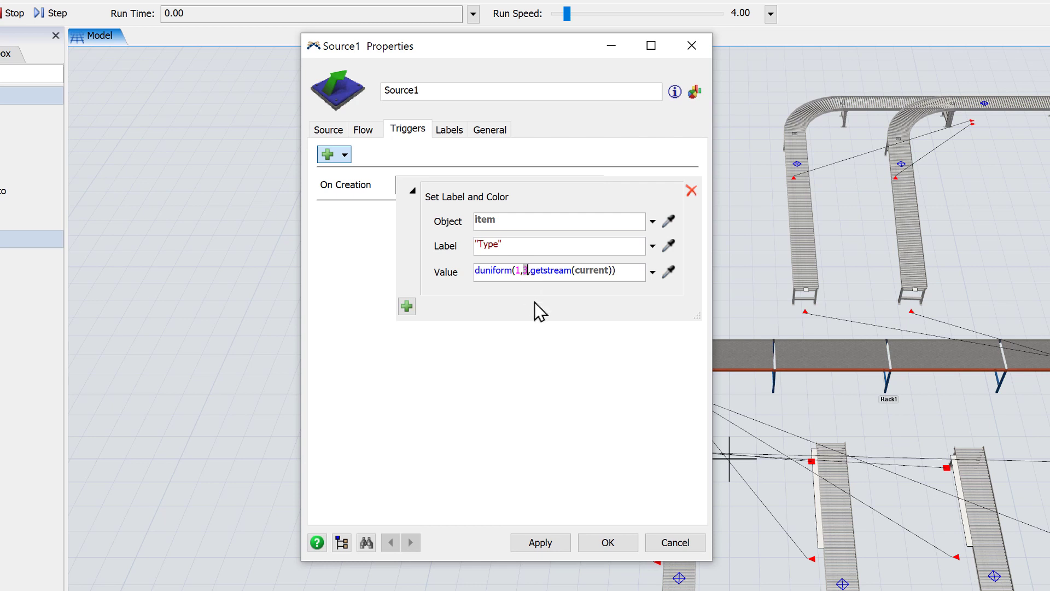
pyautogui.click(534, 356)
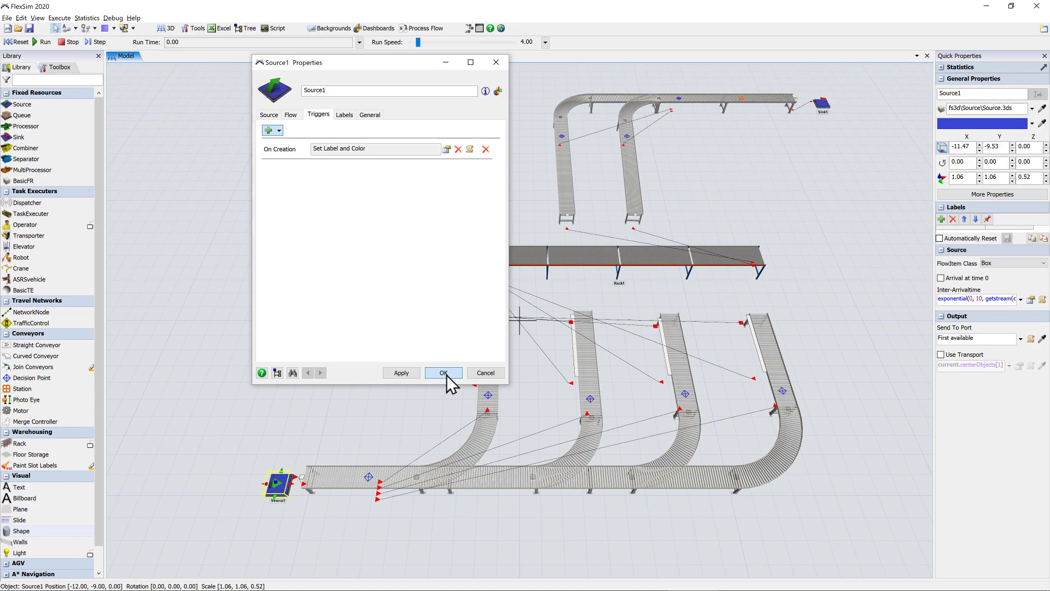
pyautogui.click(444, 373)
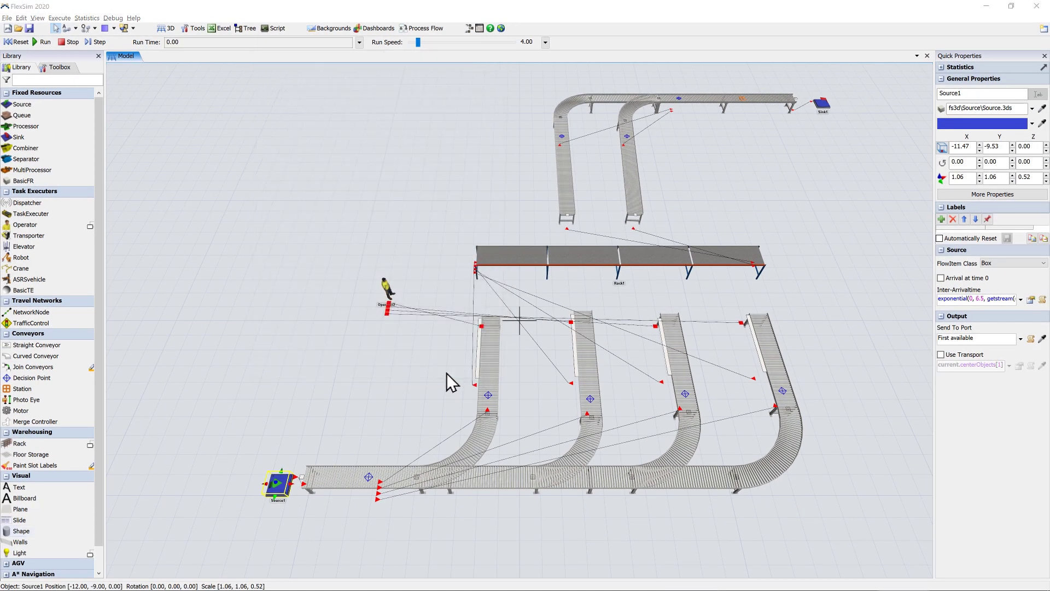
# Step: Add an On Arrival trigger to the main conveyor's decision point that sends items to the output port by item type, current.outObjects[item.Type]
pyautogui.doubleClick(368, 477)
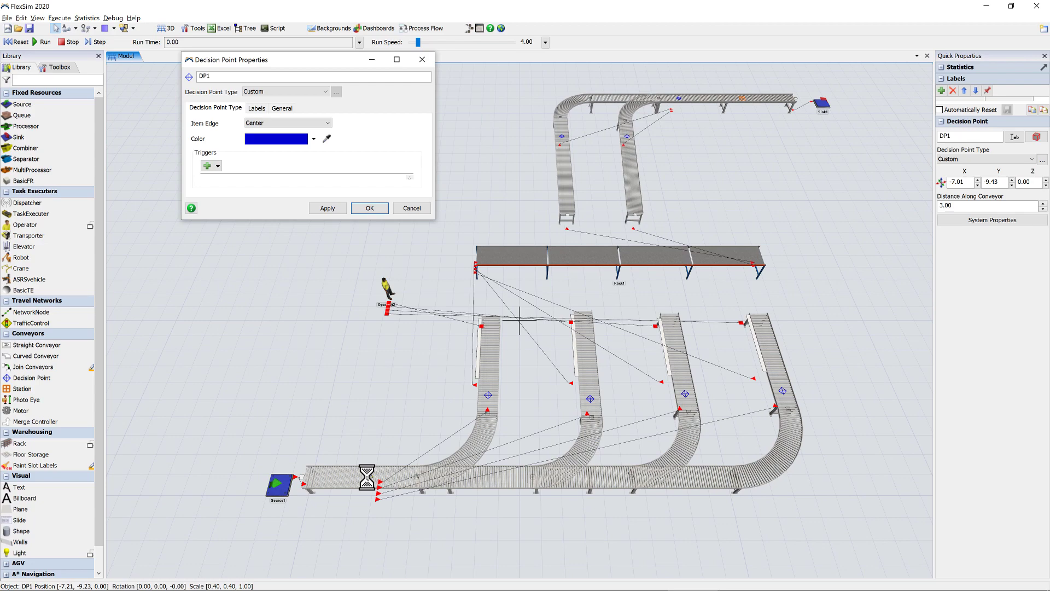
pyautogui.click(219, 167)
pyautogui.click(224, 174)
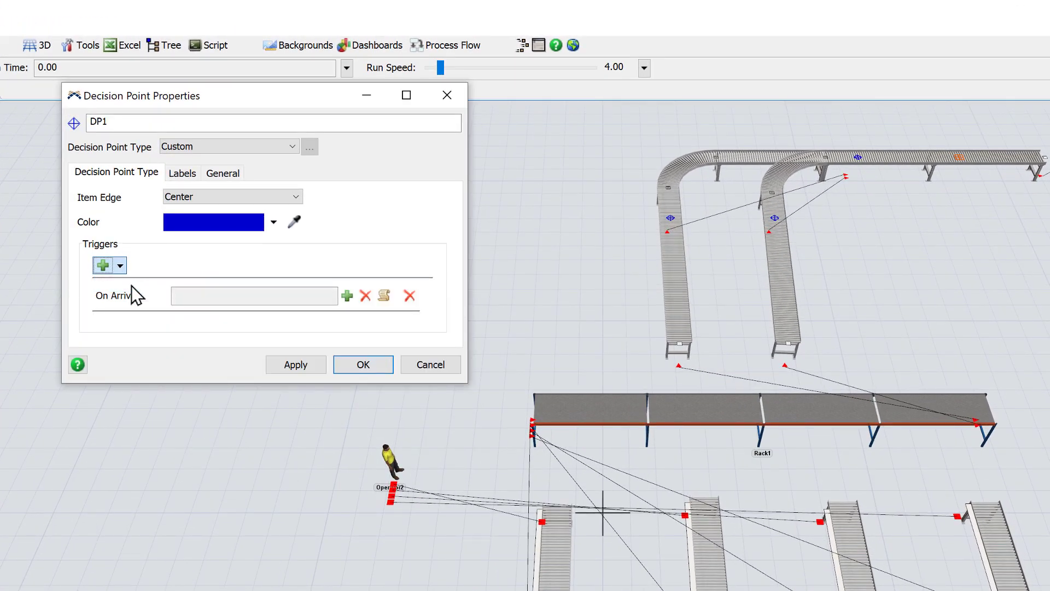
pyautogui.click(346, 296)
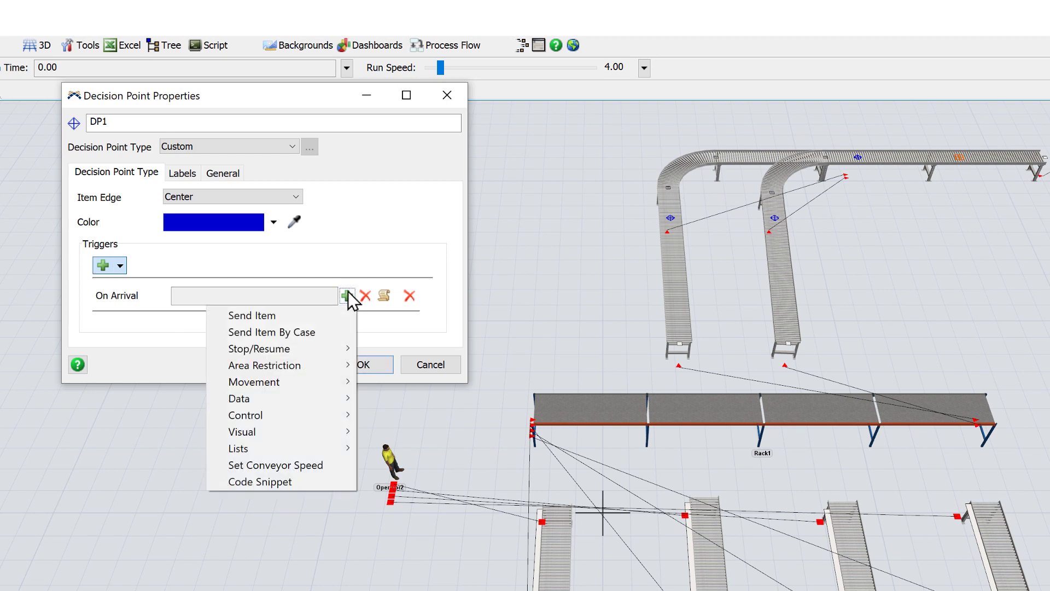
pyautogui.click(345, 323)
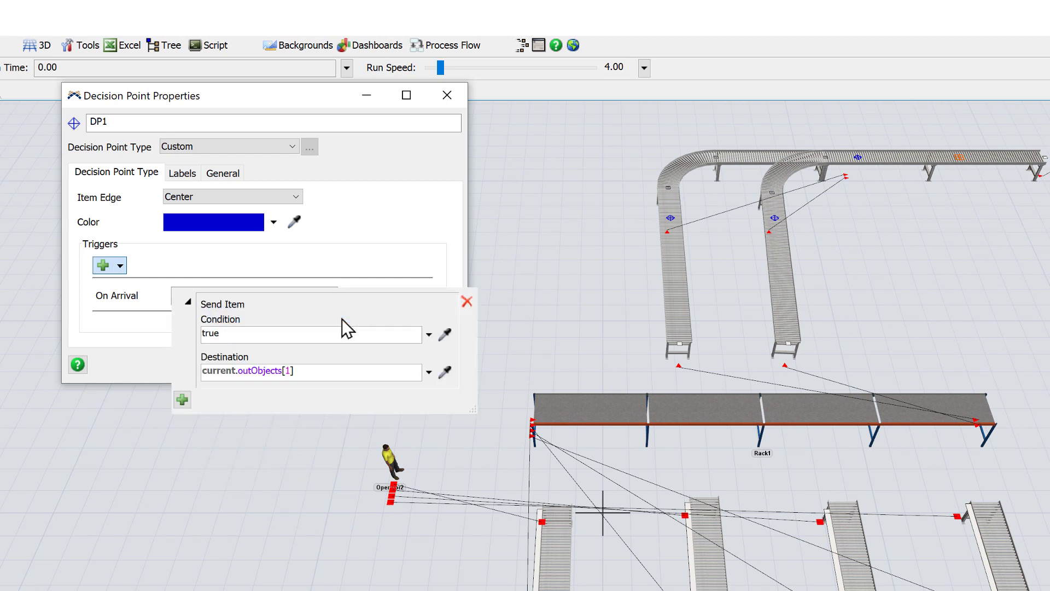
pyautogui.click(429, 372)
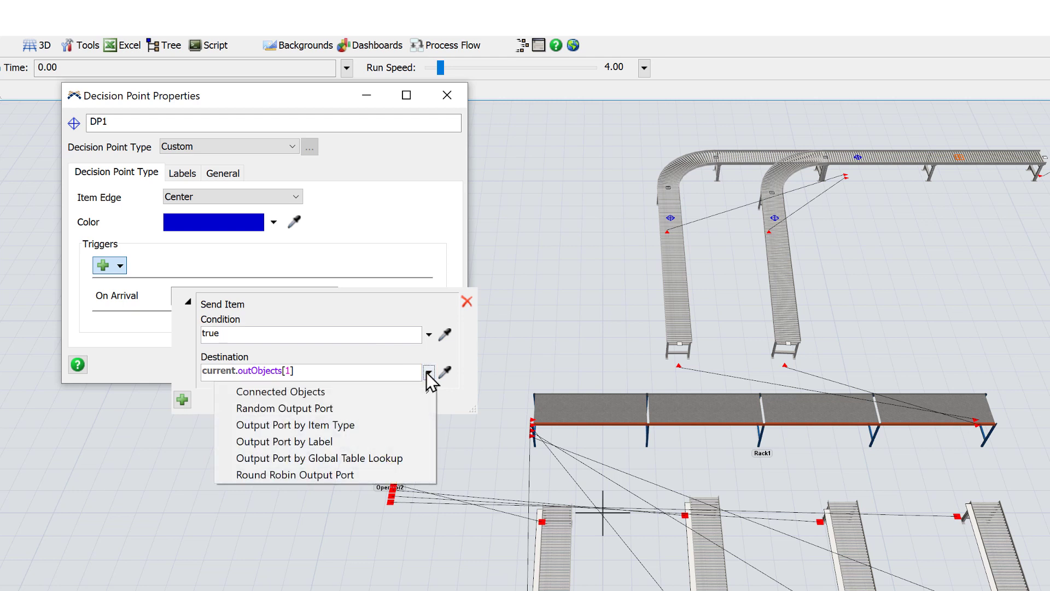
pyautogui.click(393, 425)
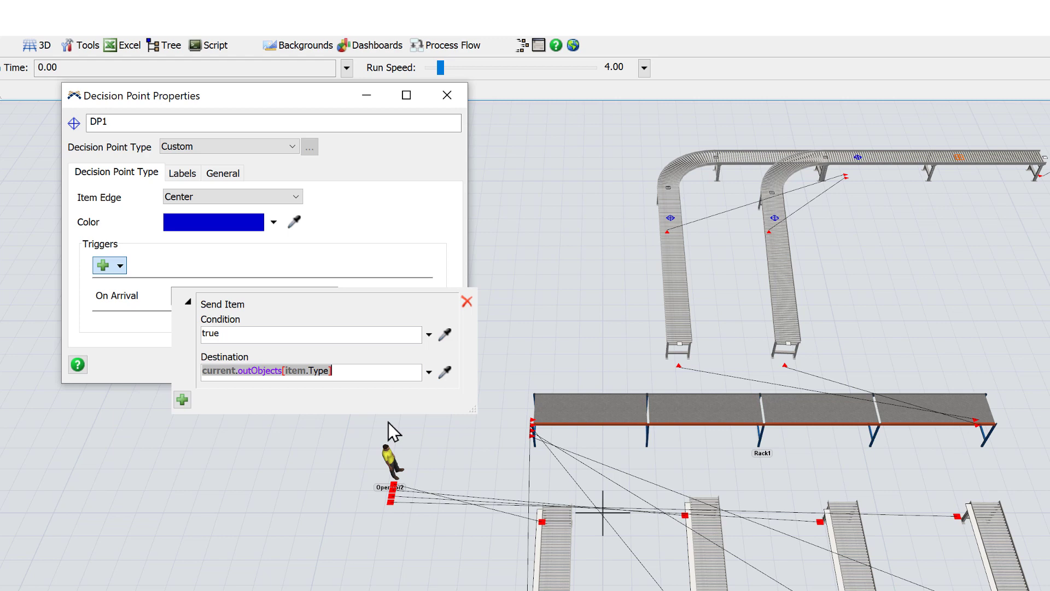
pyautogui.click(316, 440)
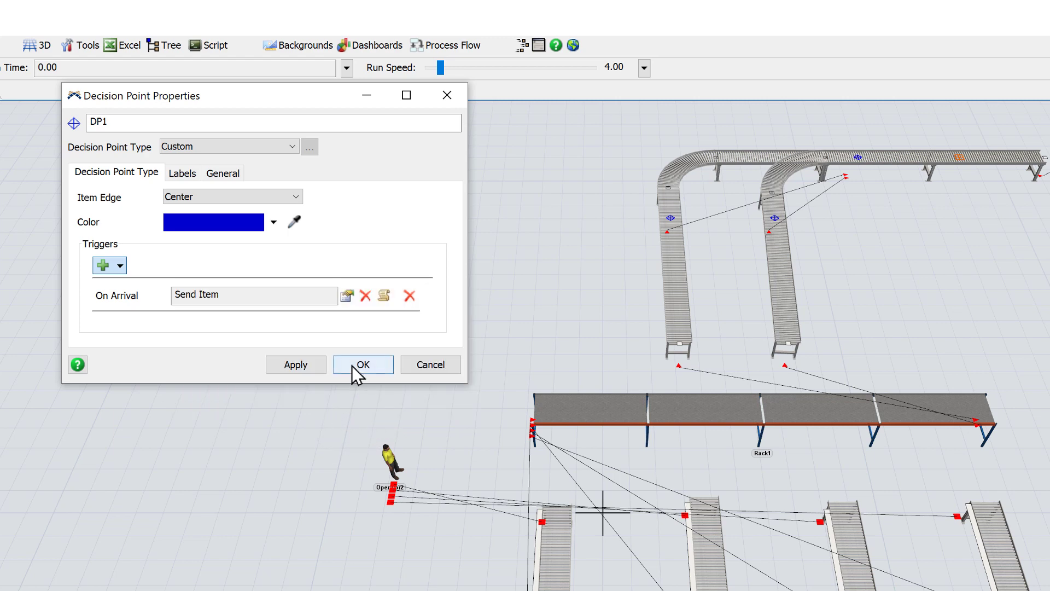
pyautogui.click(357, 365)
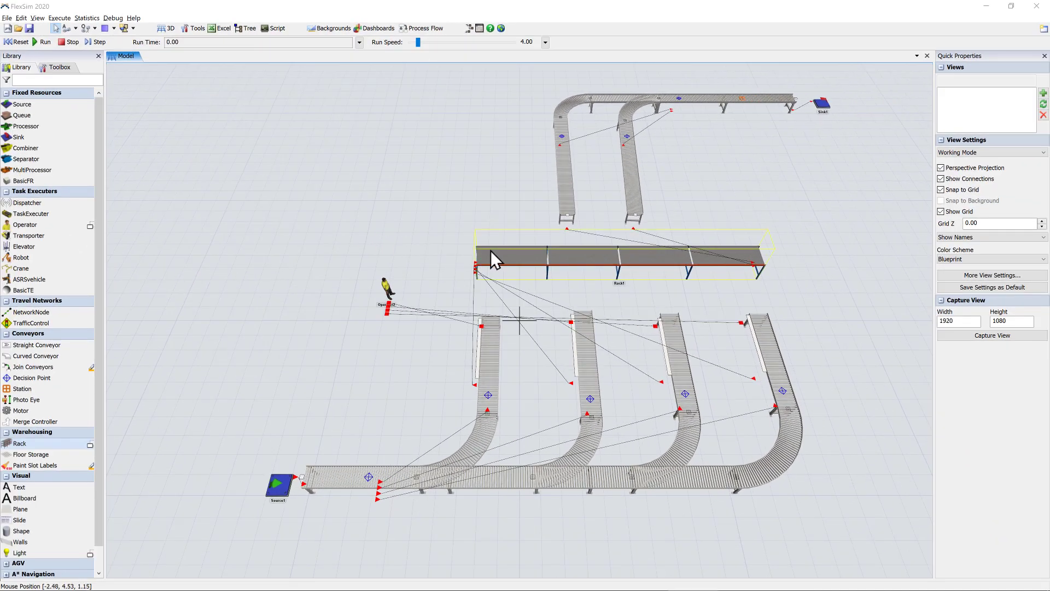
# Step: Set the rack's slot assignment strategy to First Slot with Space, keeping the condition true
pyautogui.doubleClick(508, 275)
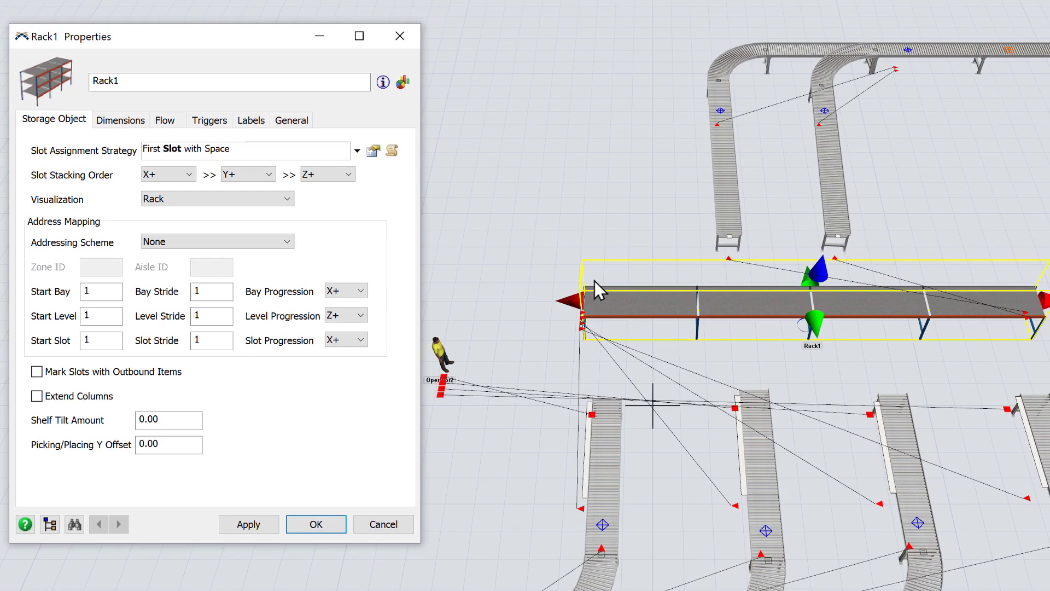
pyautogui.click(357, 150)
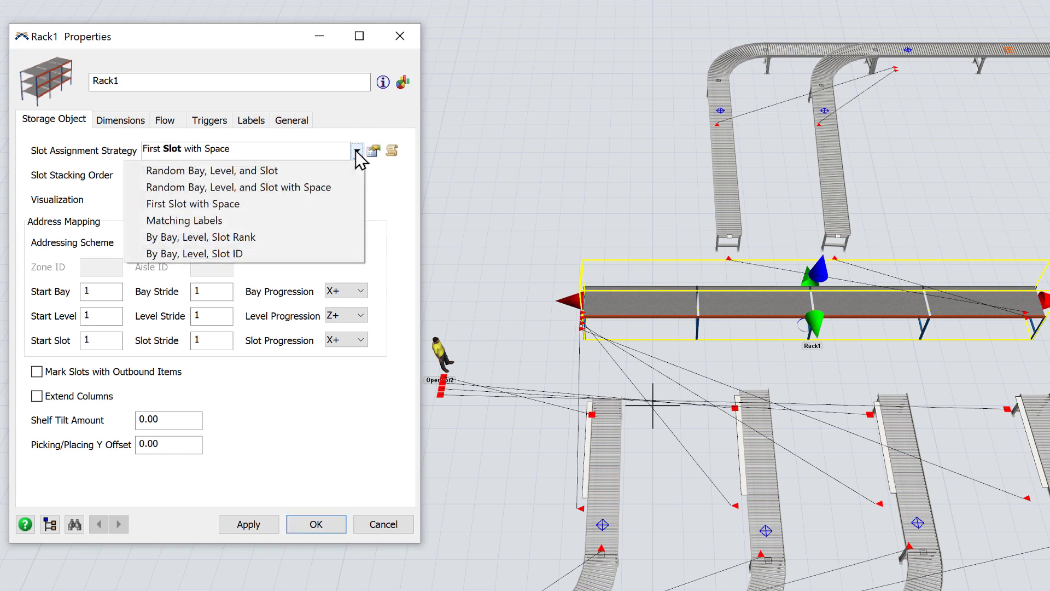
pyautogui.click(349, 205)
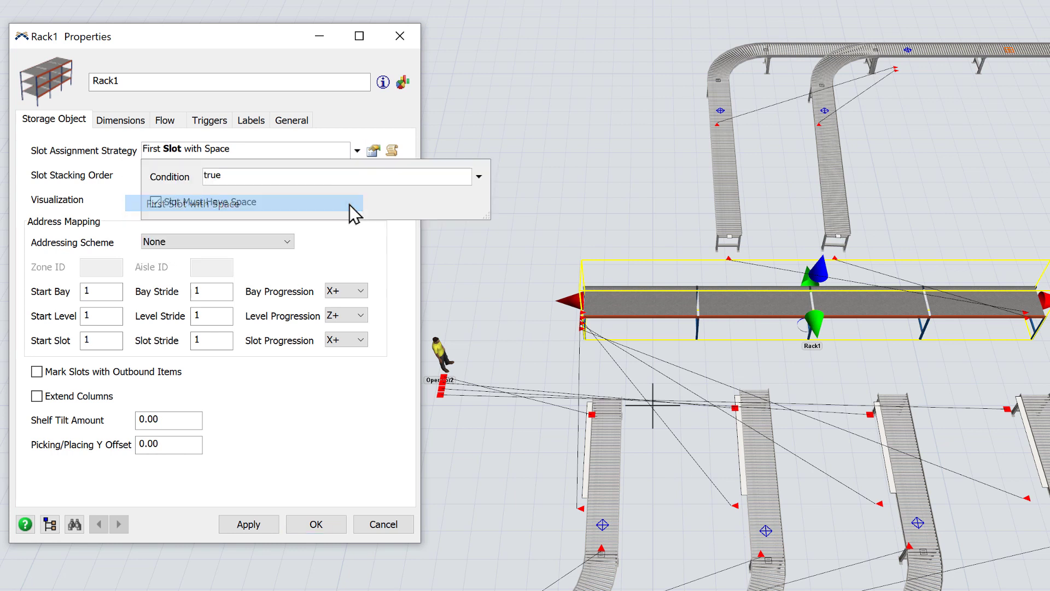
pyautogui.click(379, 248)
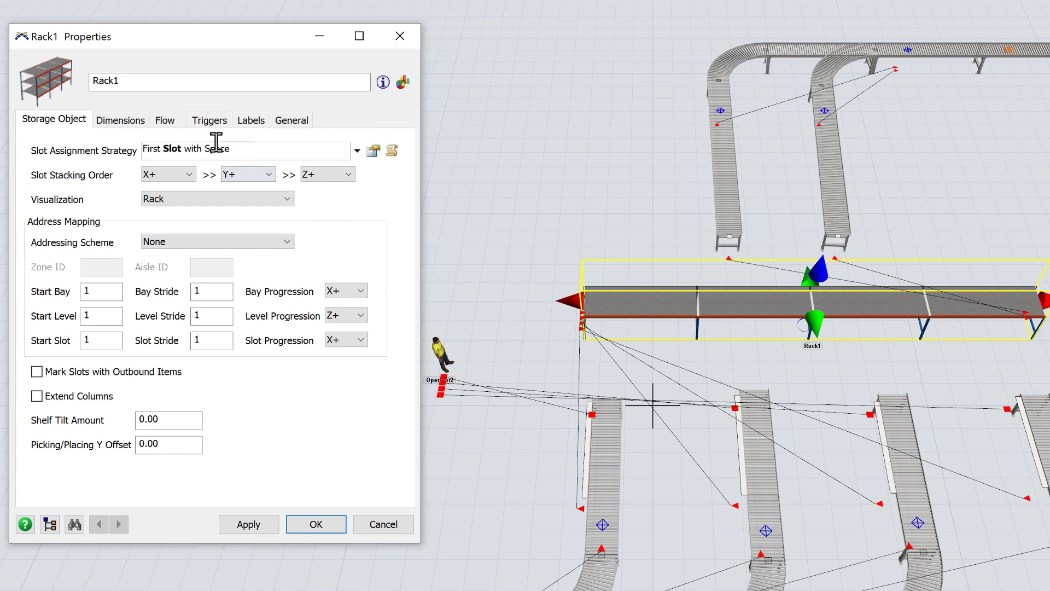
# Step: Use the rack as a fixed resource with a normally distributed minimum dwell time, mean 30 and standard deviation 5
pyautogui.click(180, 130)
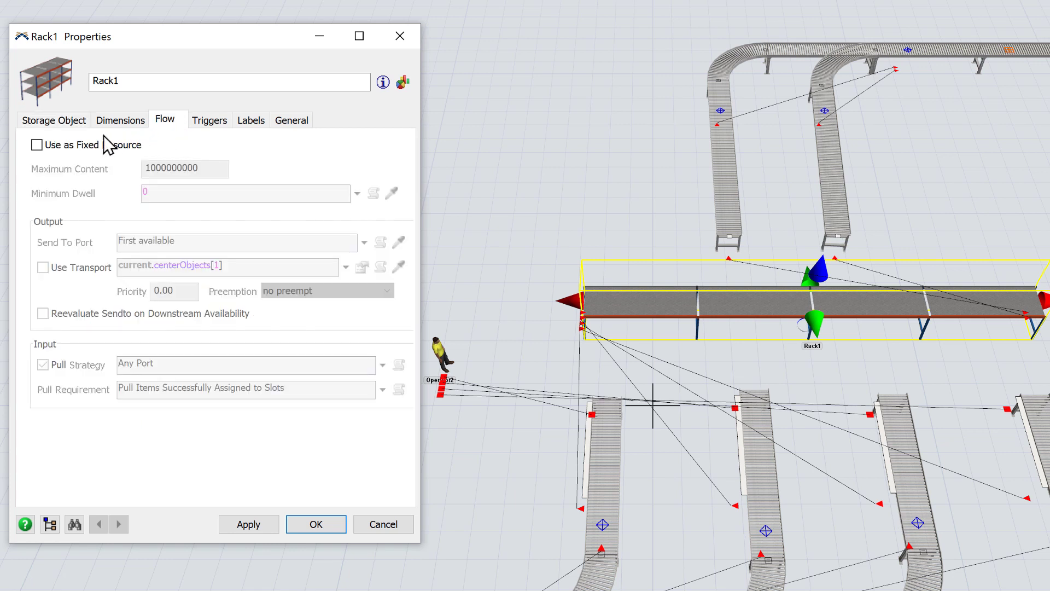
pyautogui.click(37, 145)
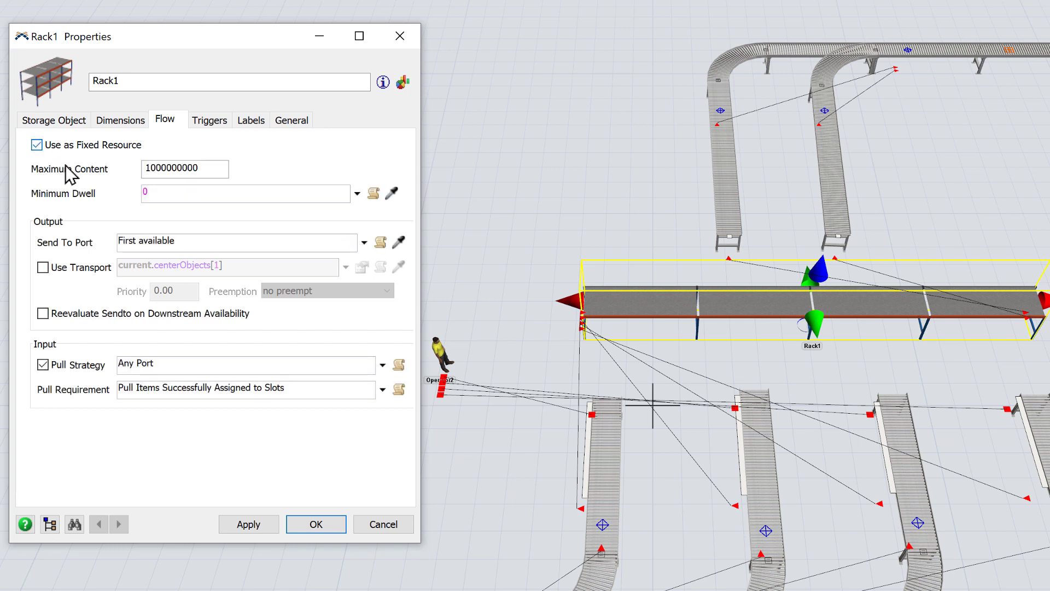
pyautogui.click(357, 194)
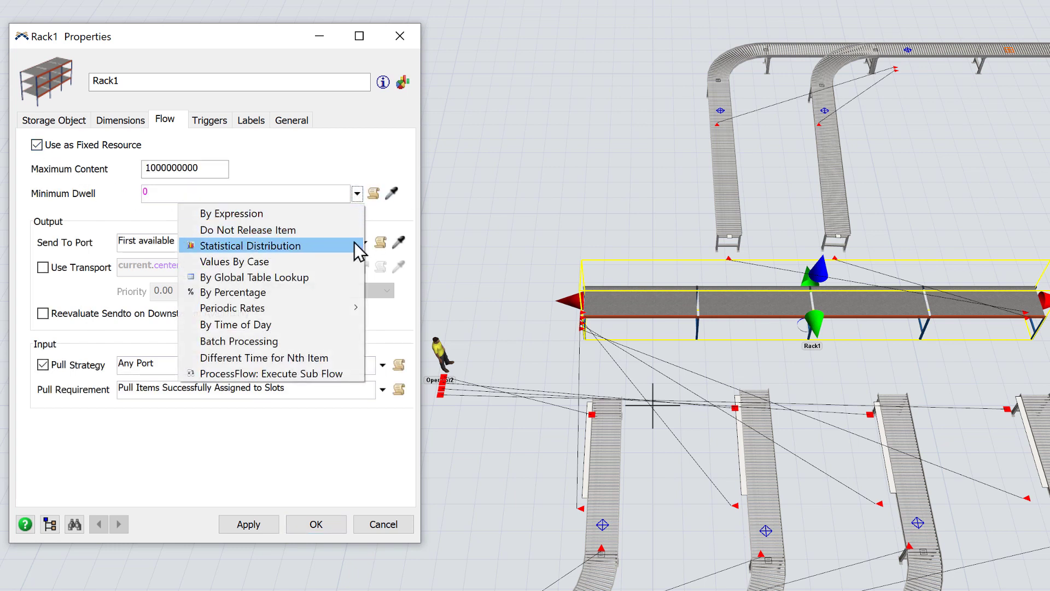
pyautogui.moveTo(358, 247)
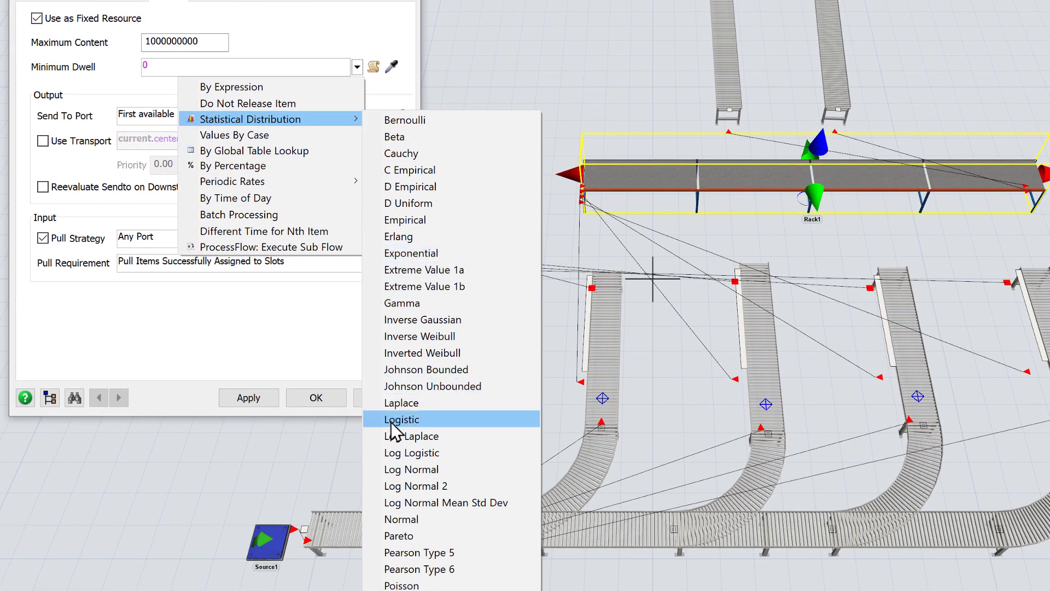
pyautogui.click(400, 522)
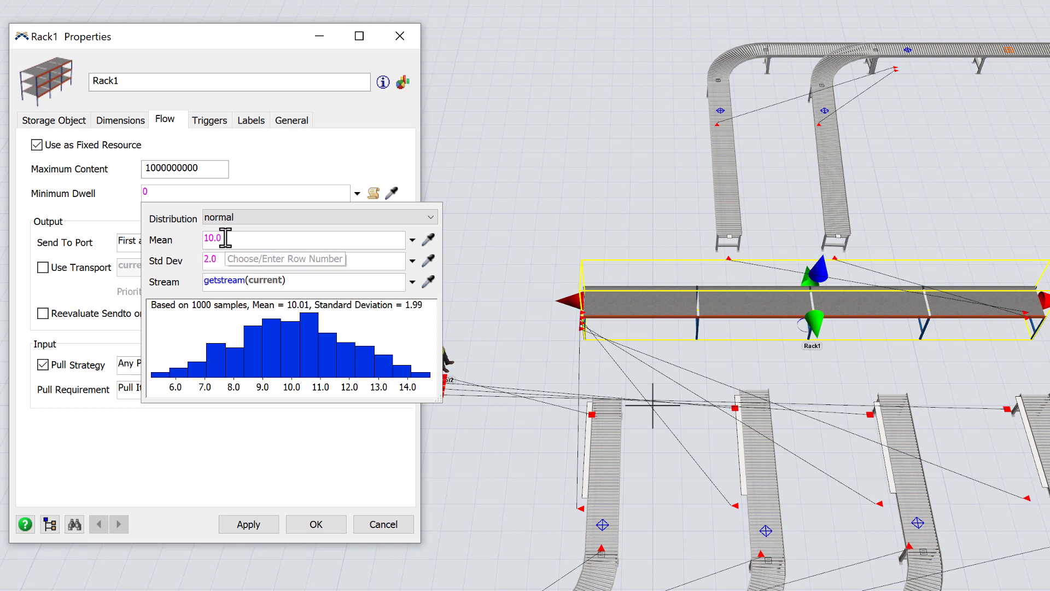
pyautogui.doubleClick(204, 207)
pyautogui.write('3')
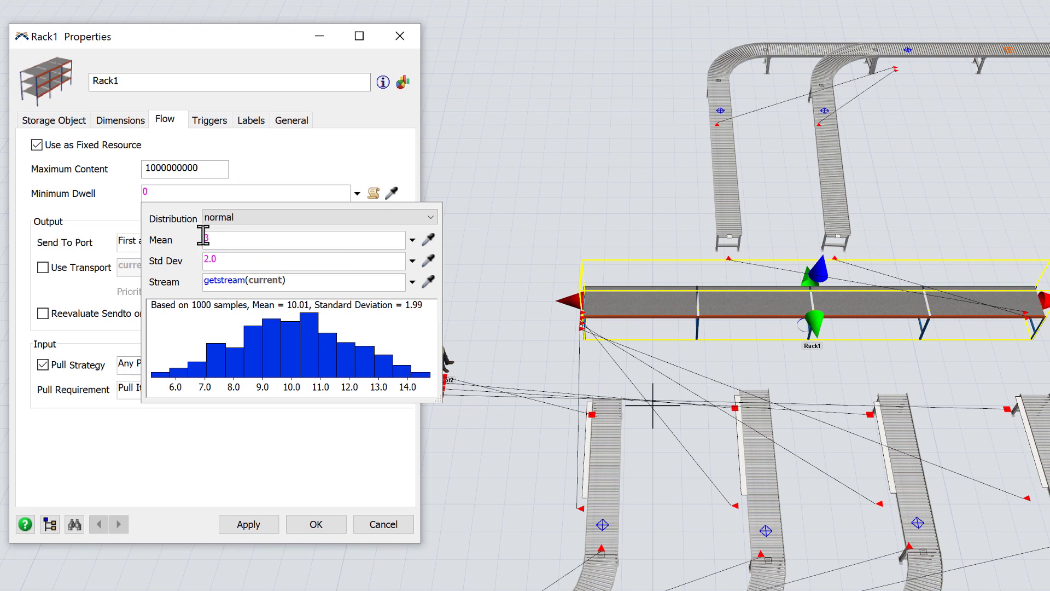
pyautogui.write('0')
pyautogui.press('Tab')
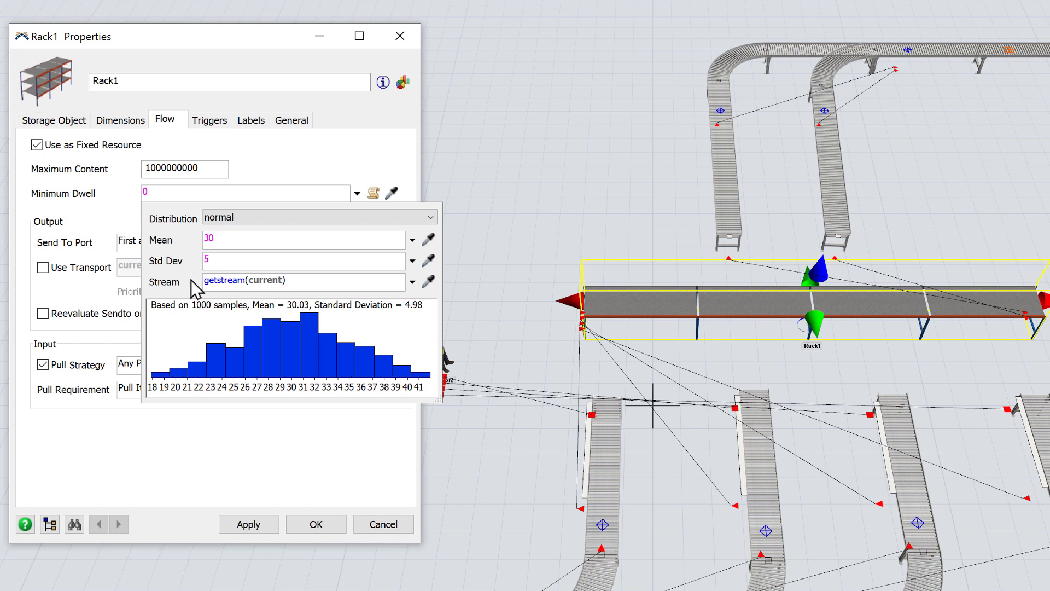
pyautogui.click(198, 450)
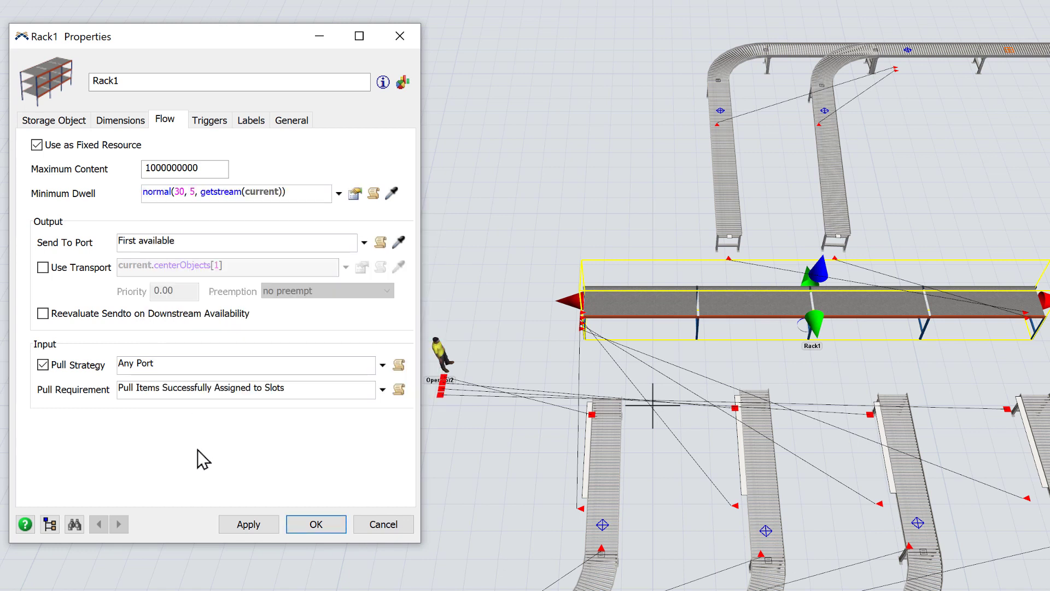
# Step: Set the rack's output to send items to ports by Round Robin and accept the rack's properties
pyautogui.click(363, 243)
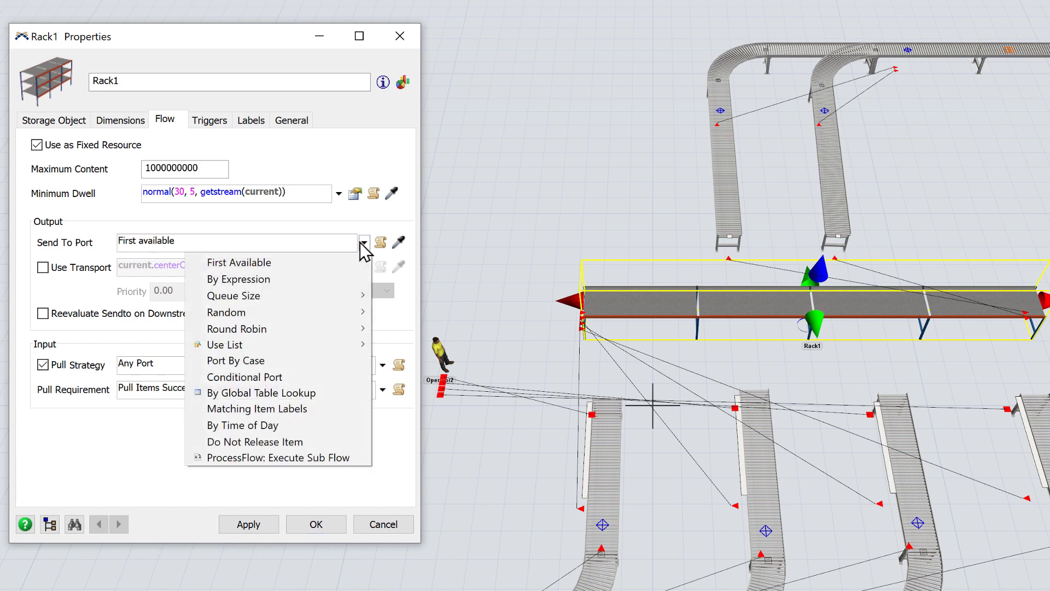
pyautogui.moveTo(361, 329)
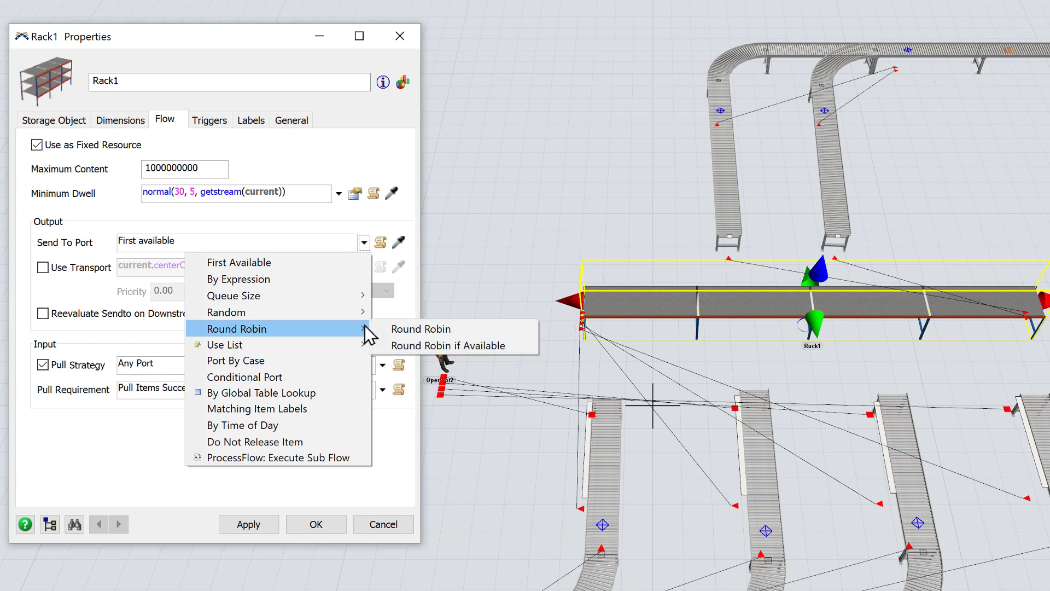
pyautogui.click(411, 333)
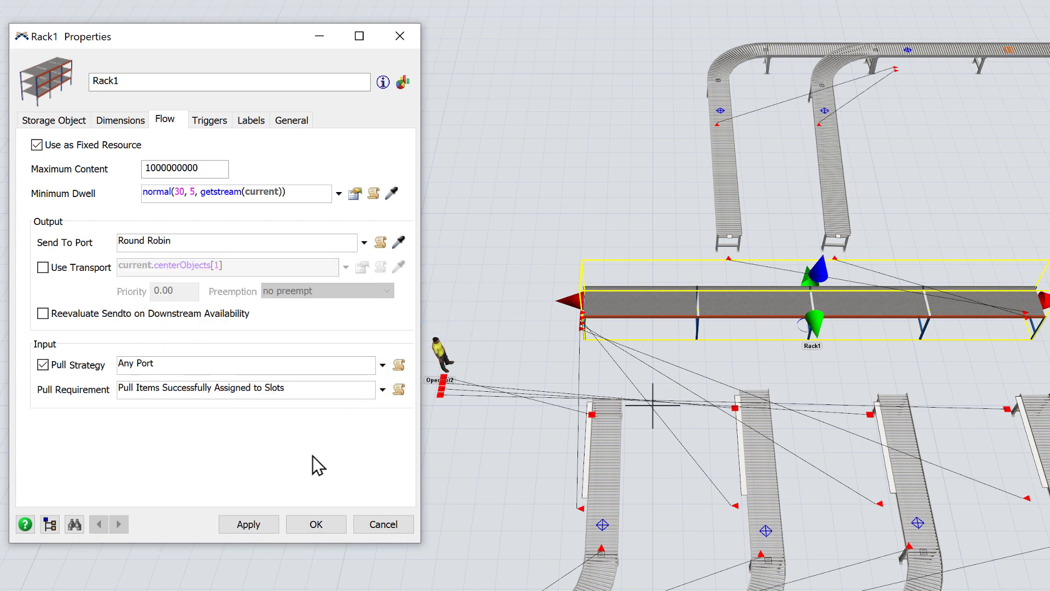
pyautogui.click(316, 526)
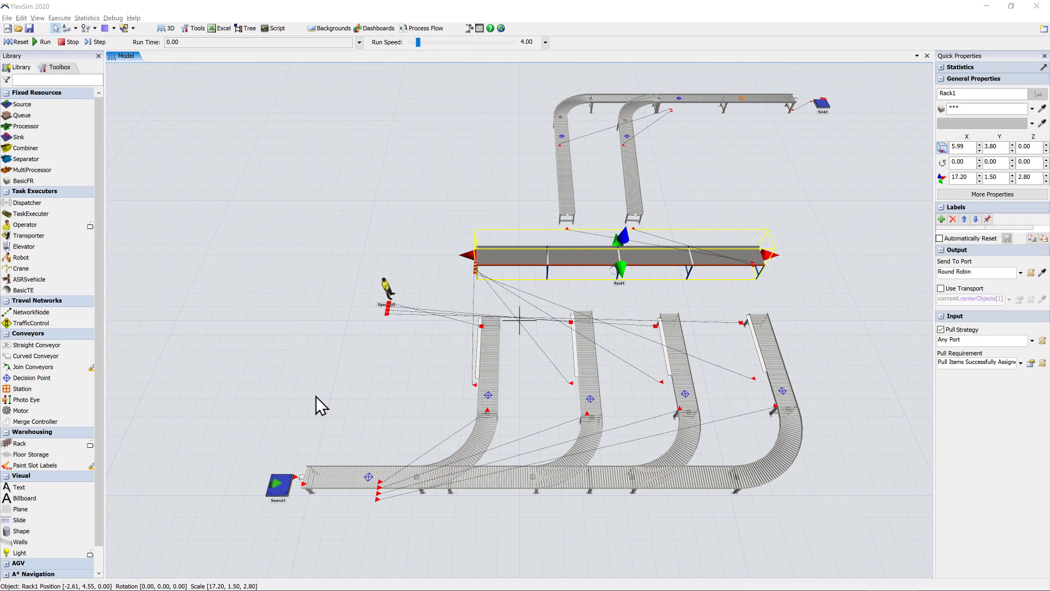
# Step: Add an On Arrival Enter Area restriction to outbound decision point DP6, with area owner current.outObjects[1] and max content 1
pyautogui.click(561, 136)
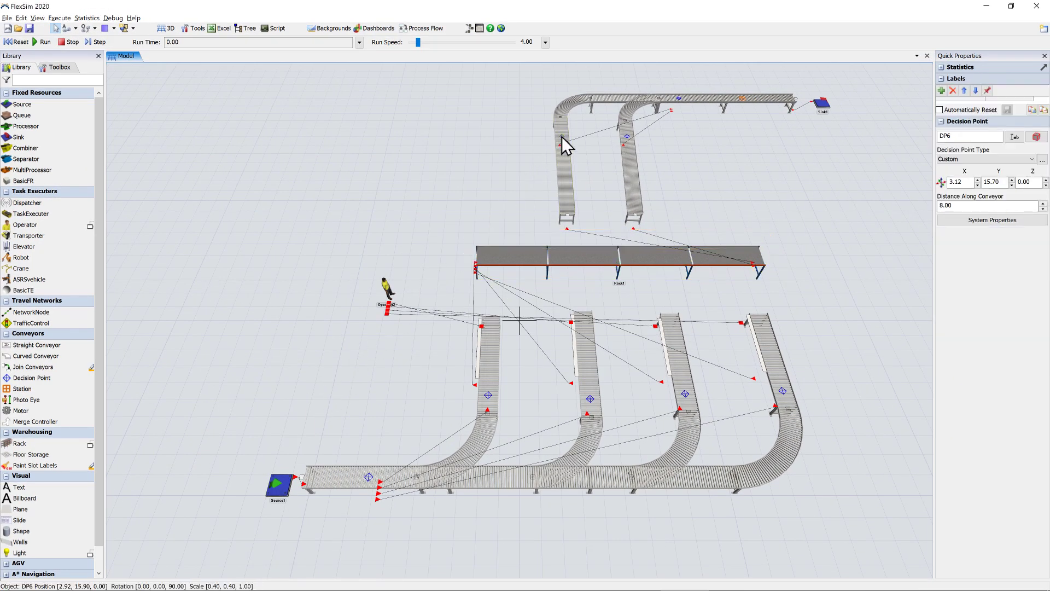
pyautogui.doubleClick(561, 137)
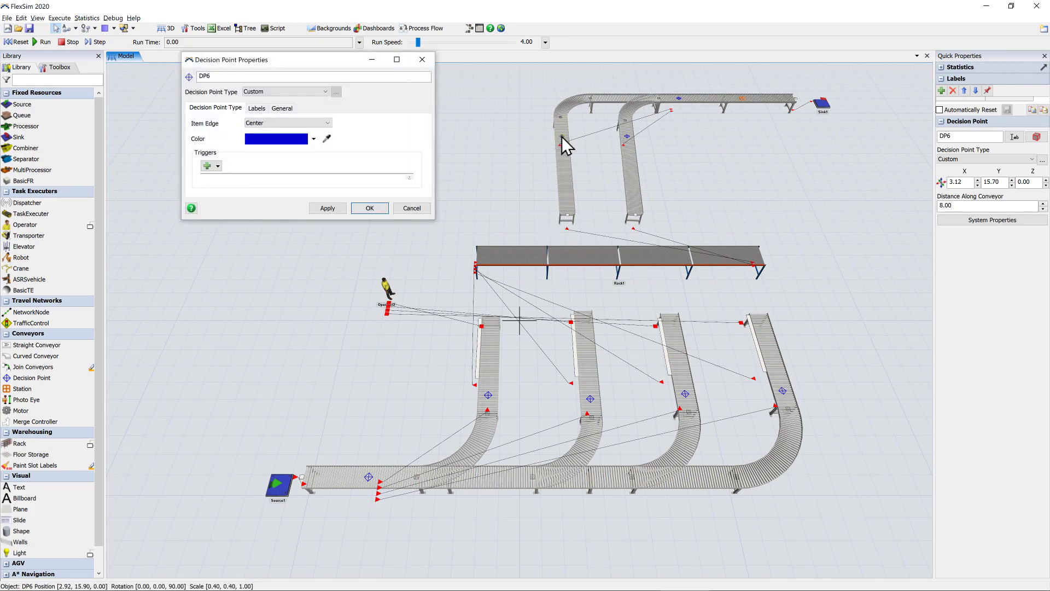
pyautogui.click(217, 165)
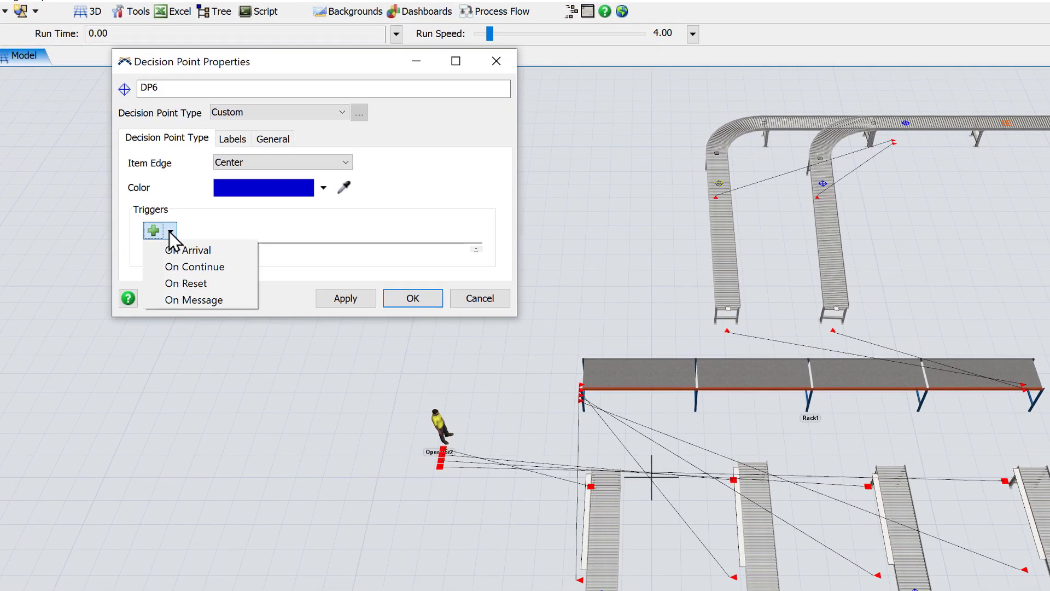
pyautogui.click(176, 249)
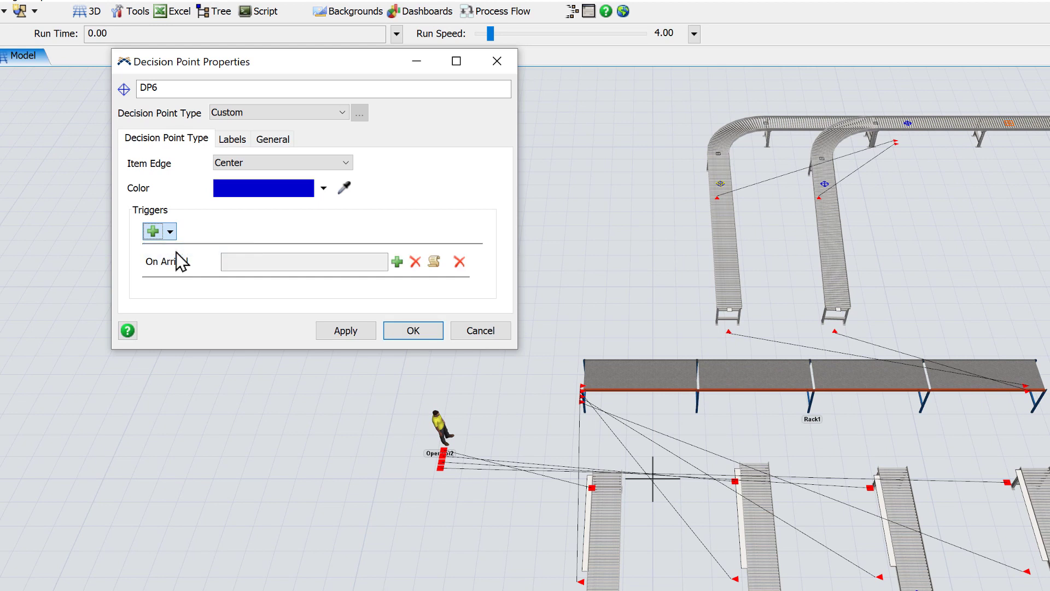
pyautogui.click(397, 262)
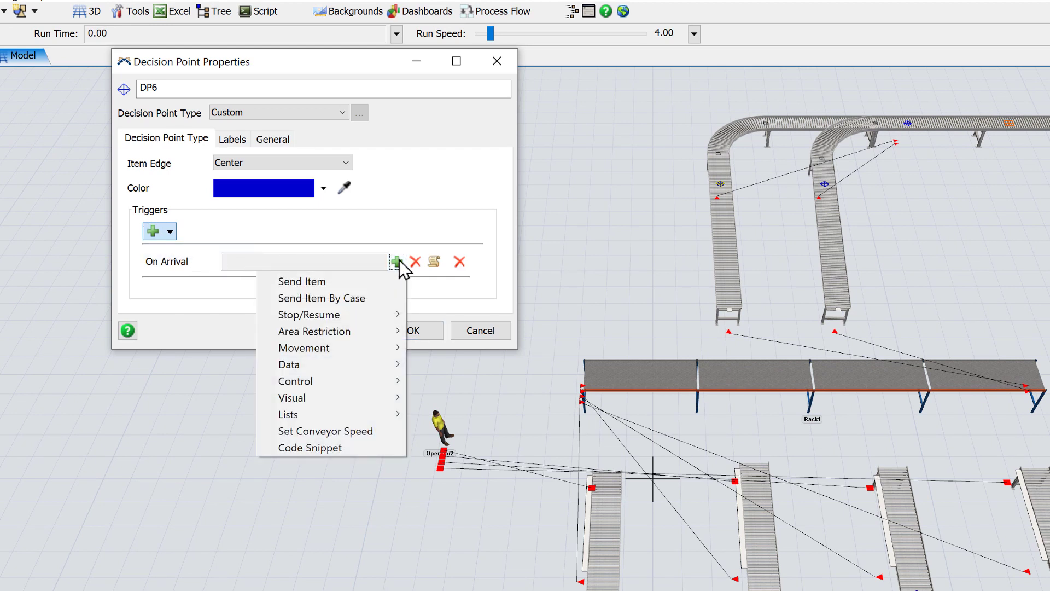
pyautogui.moveTo(400, 328)
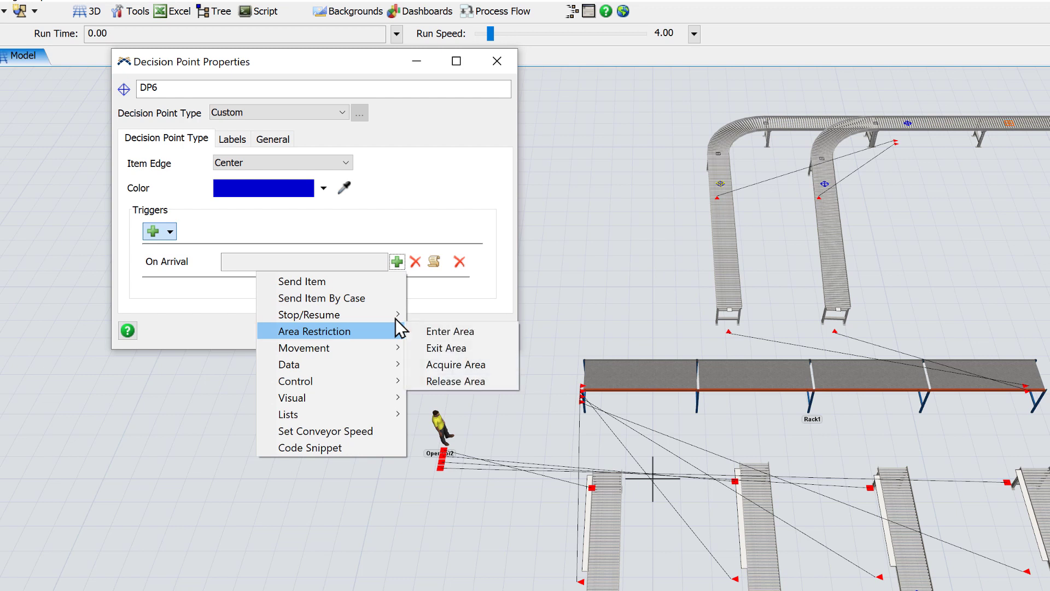
pyautogui.click(445, 333)
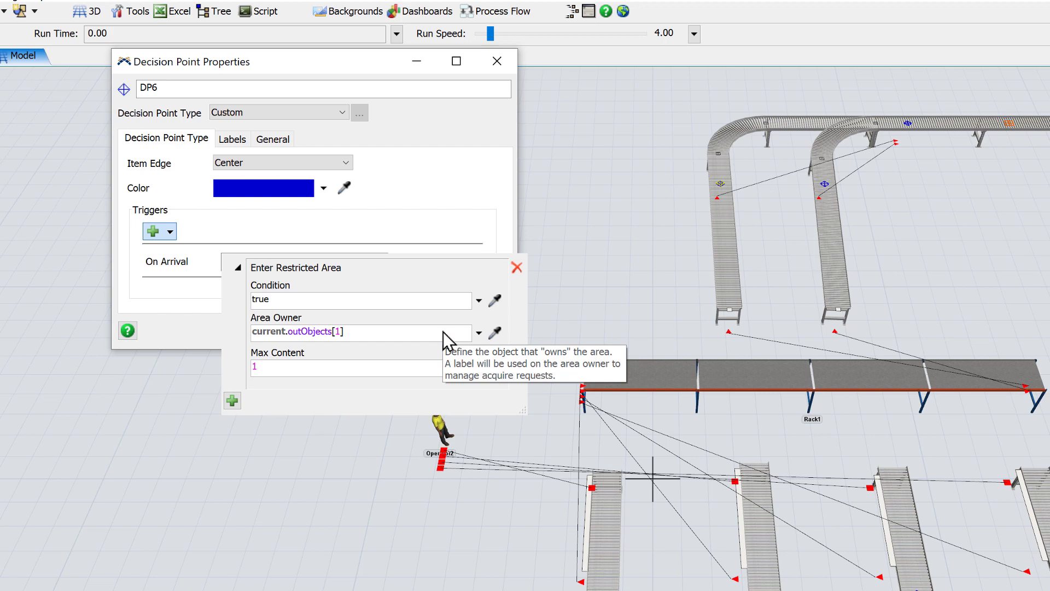
pyautogui.click(380, 438)
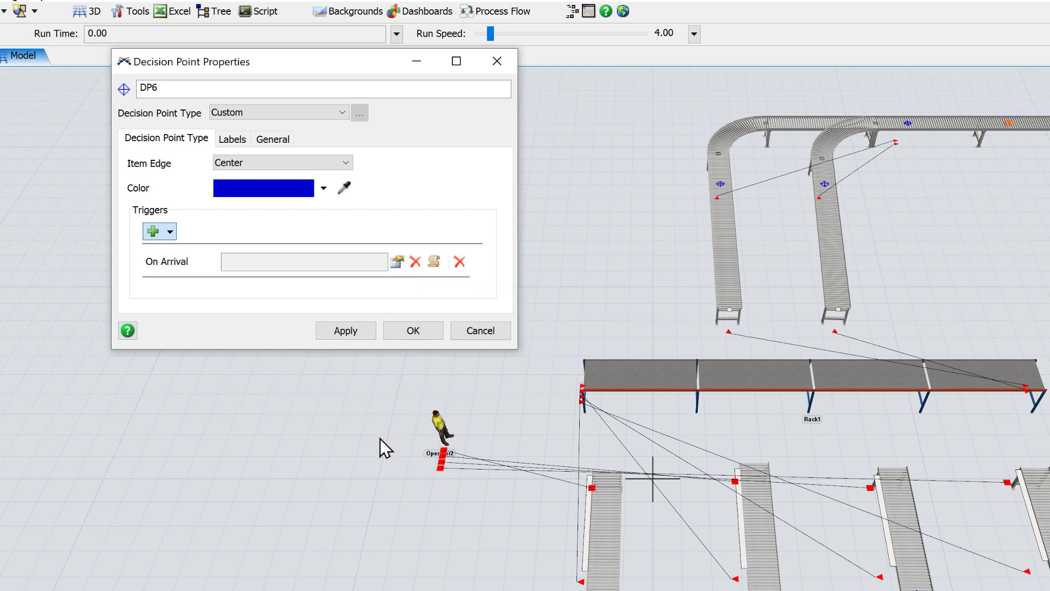
pyautogui.click(383, 258)
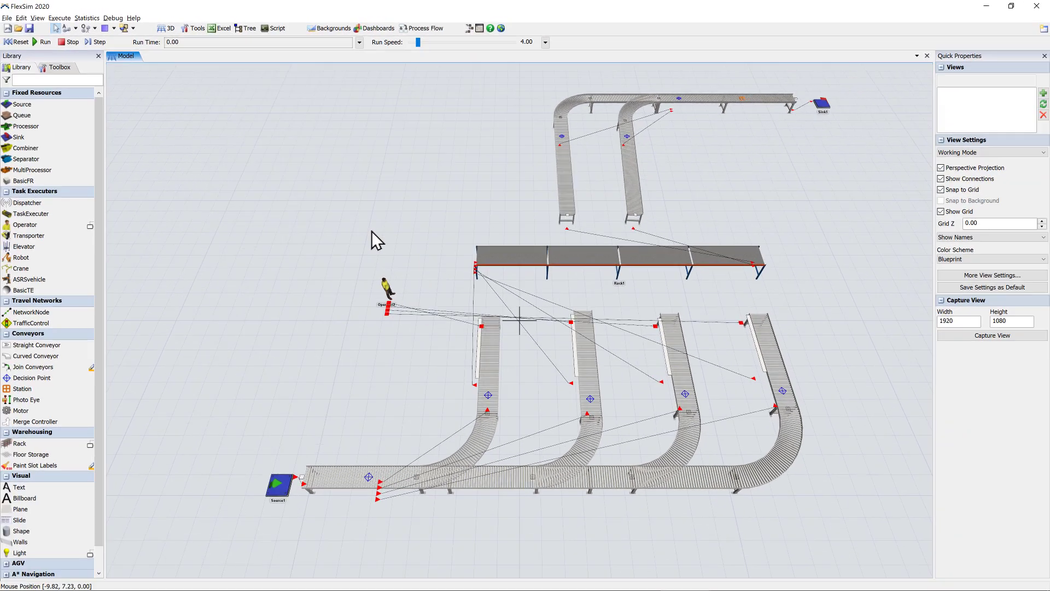
# Step: Add an On Arrival Enter Area restriction to decision point DP7 on the second outbound conveyor, with owner current.outObjects[1] and max content 1
pyautogui.doubleClick(627, 136)
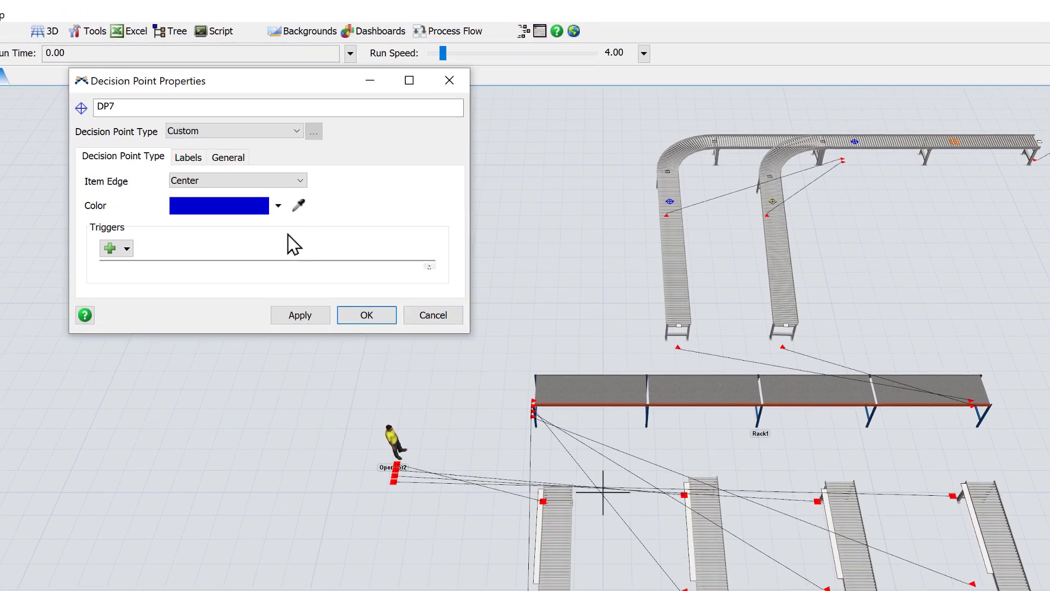
pyautogui.click(193, 189)
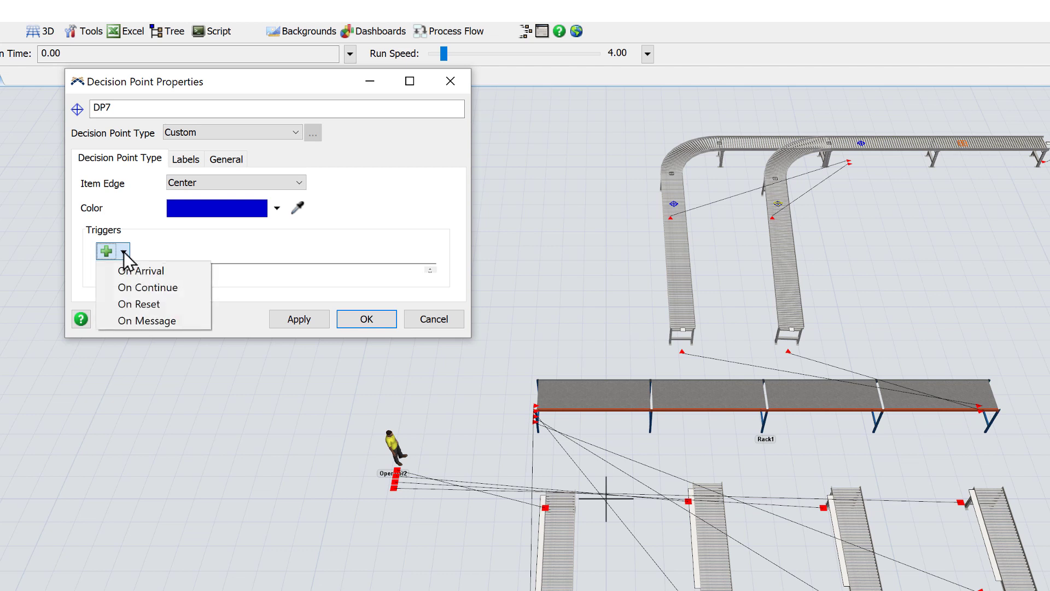
pyautogui.click(144, 272)
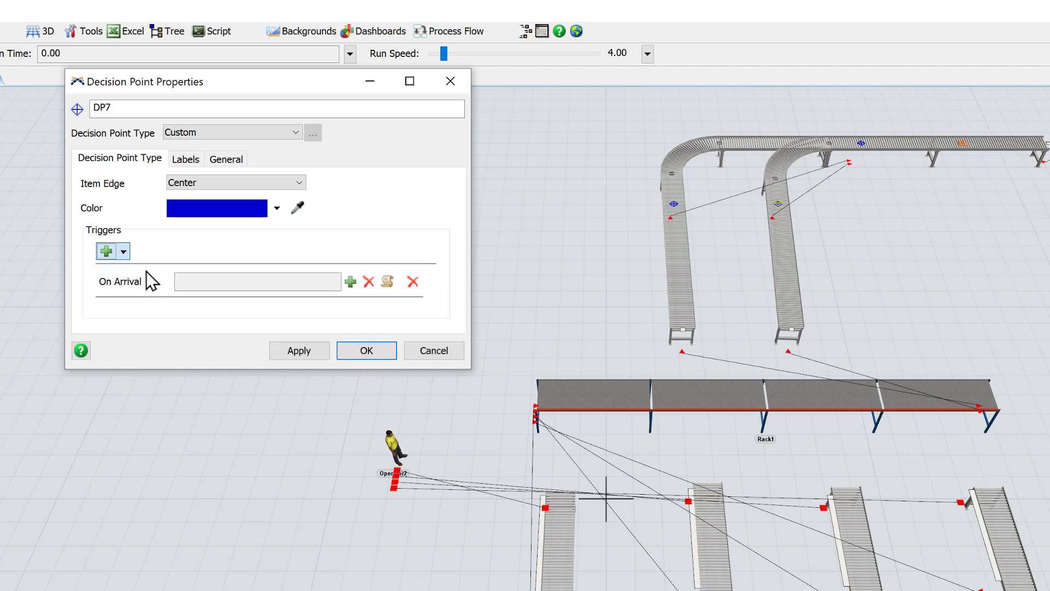
pyautogui.click(350, 282)
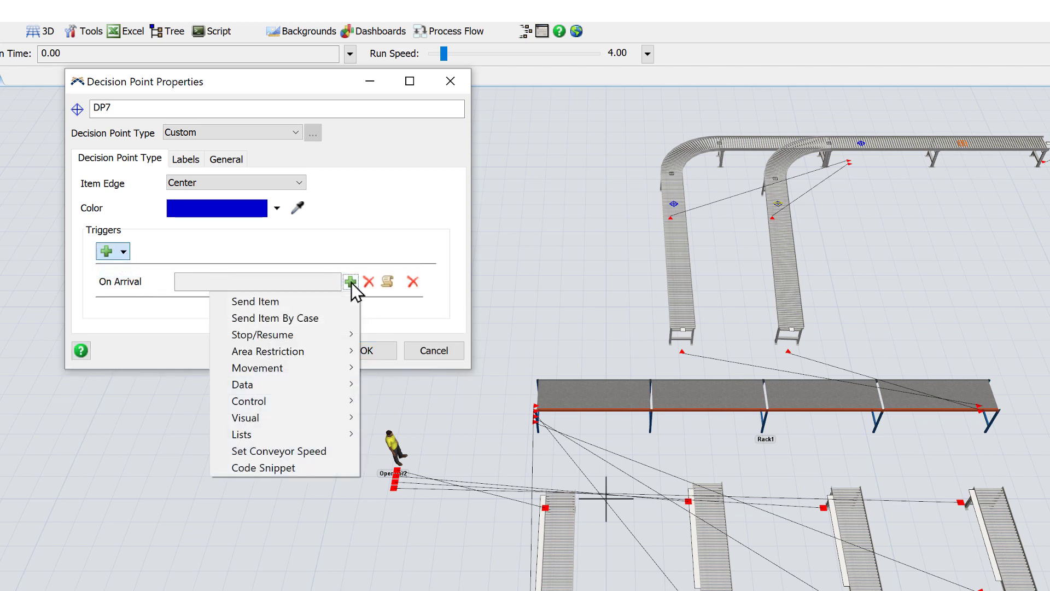
pyautogui.moveTo(350, 353)
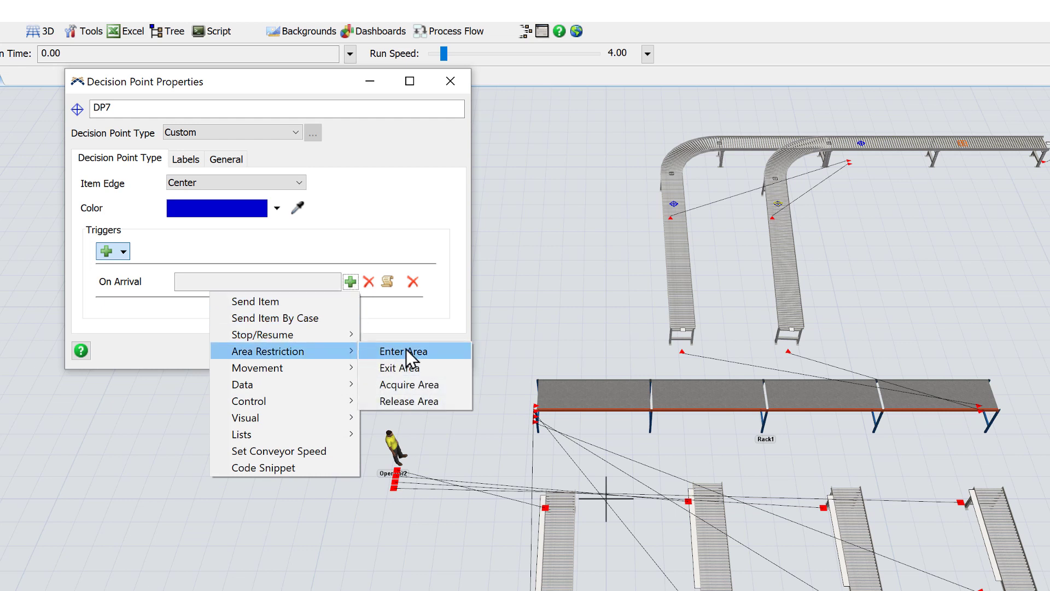
pyautogui.click(411, 353)
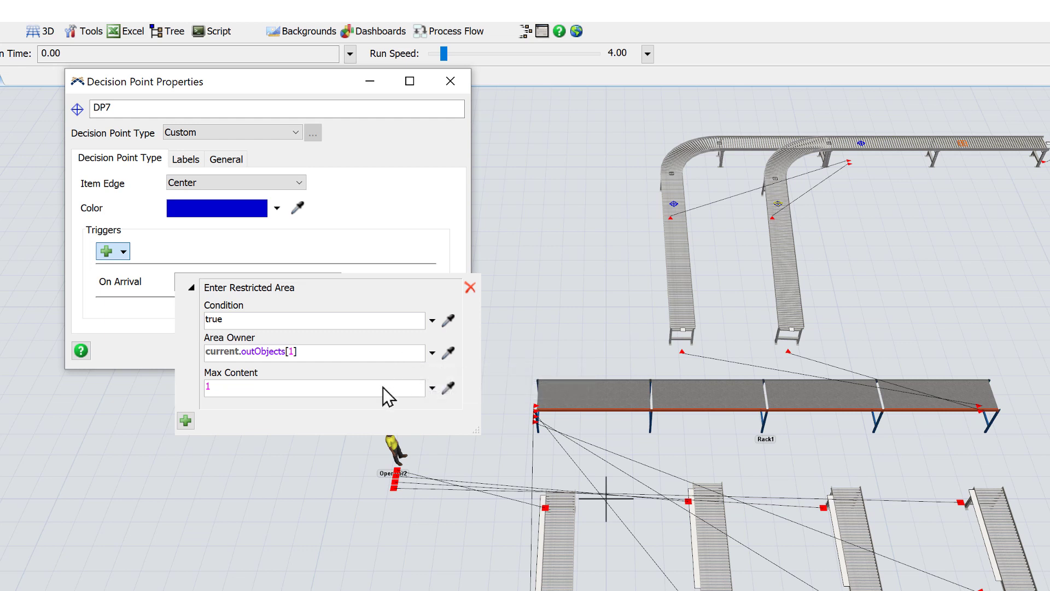
pyautogui.click(350, 461)
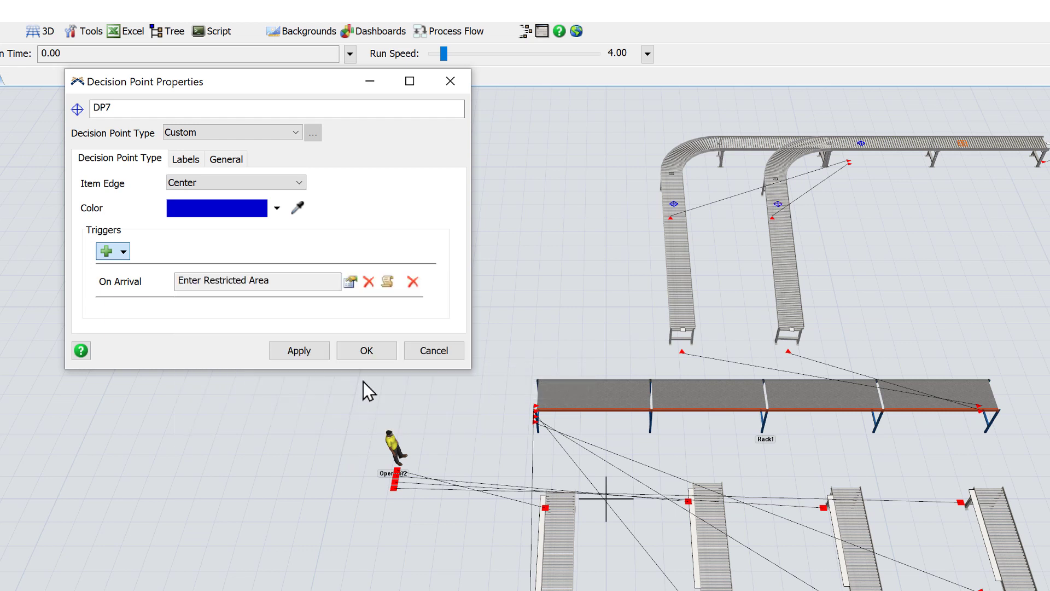
pyautogui.click(366, 350)
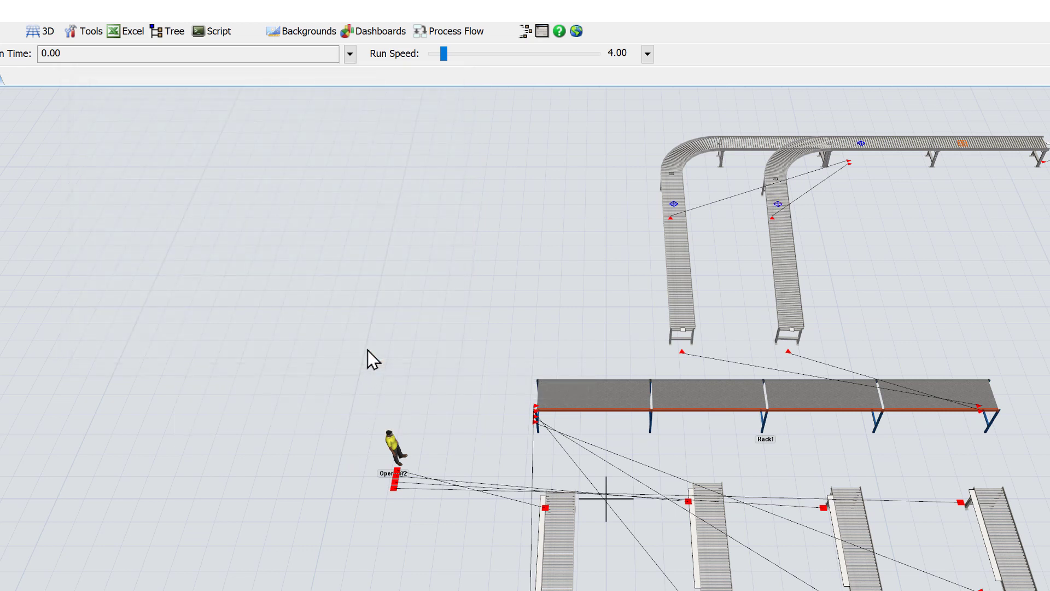
# Step: Add an On Arrival Exit Area restriction to decision point DP8 past the conveyor merge, with area owner current and delay time 0
pyautogui.doubleClick(861, 143)
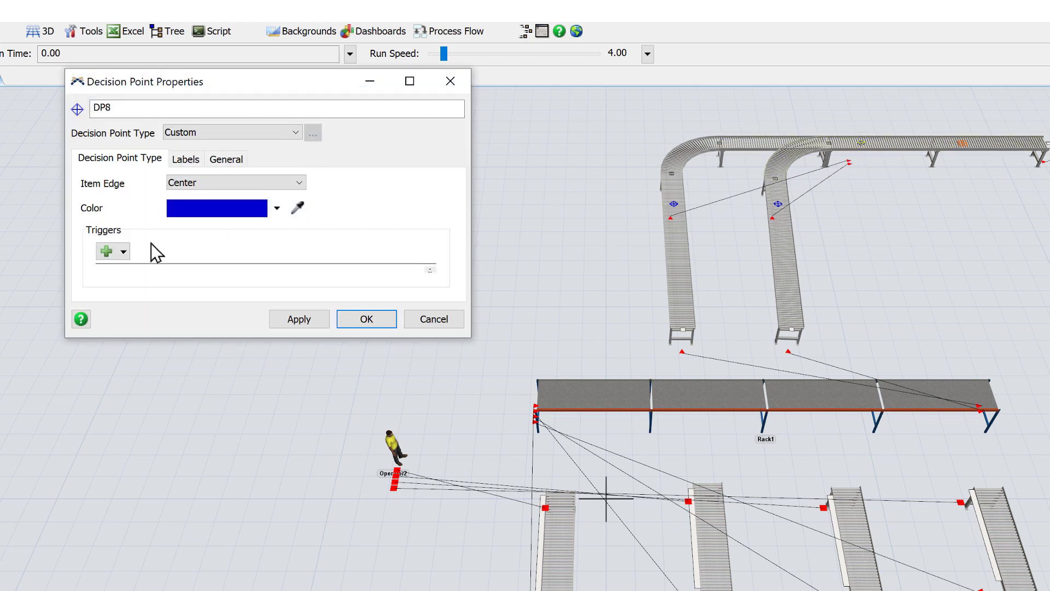
pyautogui.click(124, 252)
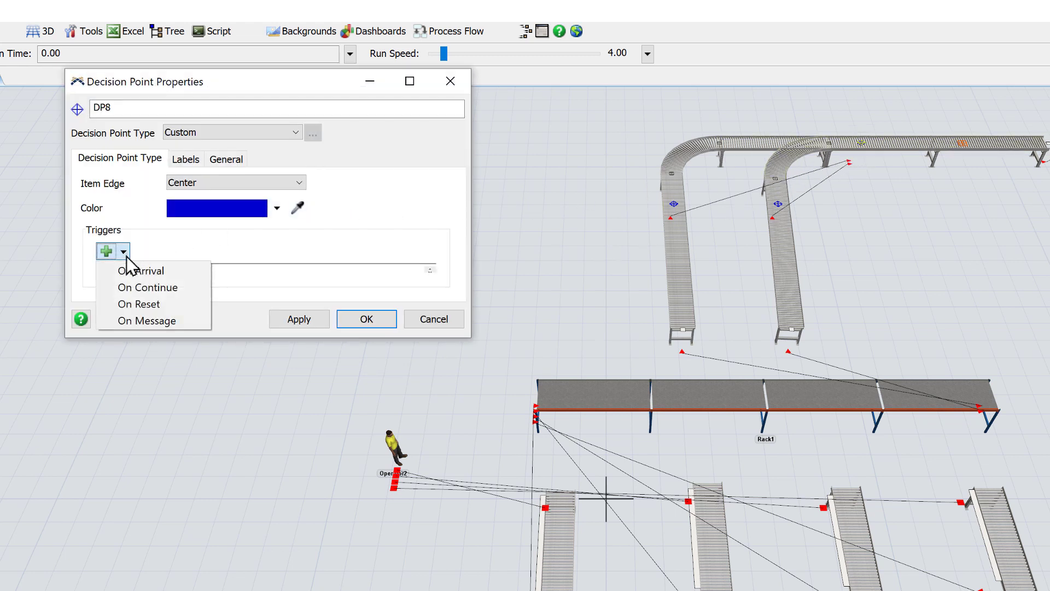
pyautogui.click(134, 272)
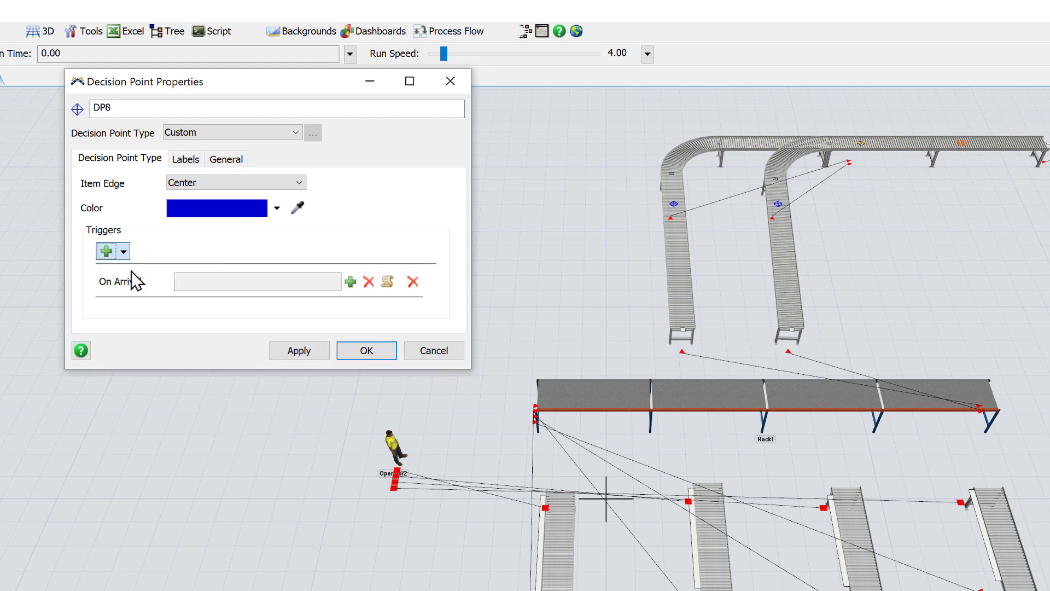
pyautogui.click(350, 282)
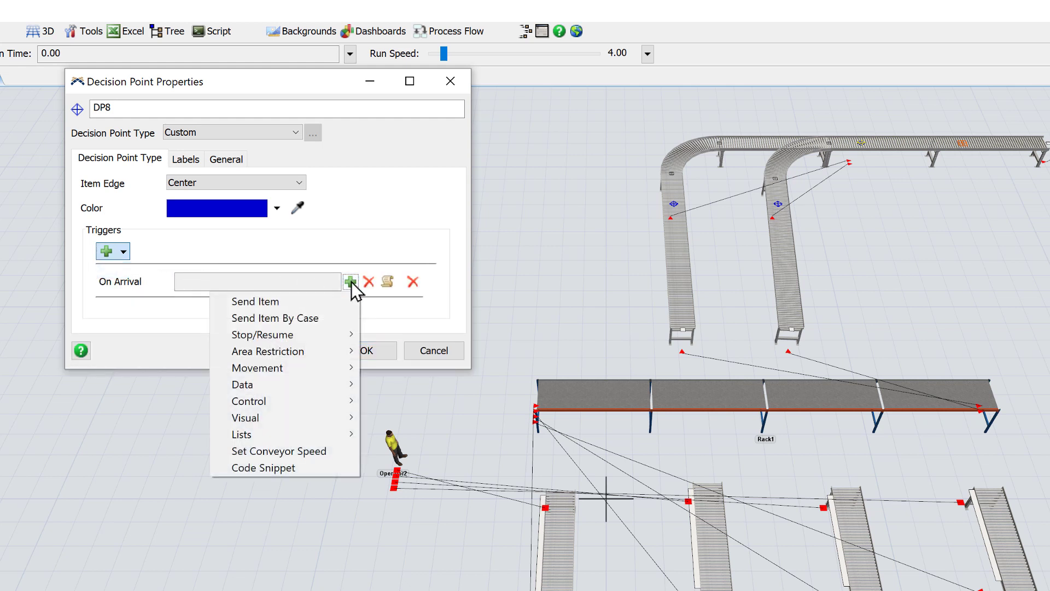
pyautogui.moveTo(352, 359)
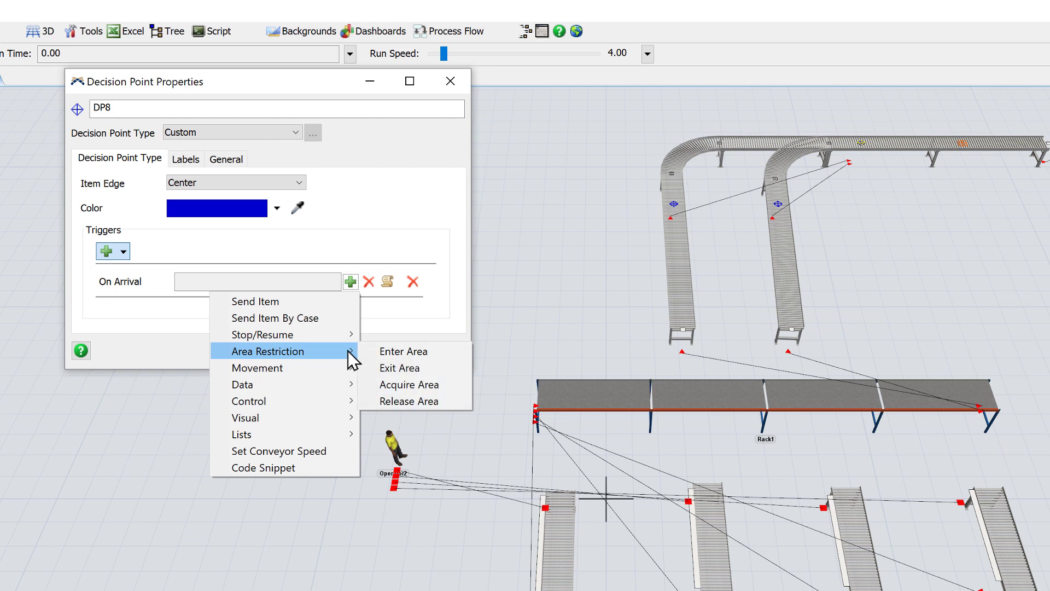
pyautogui.click(387, 376)
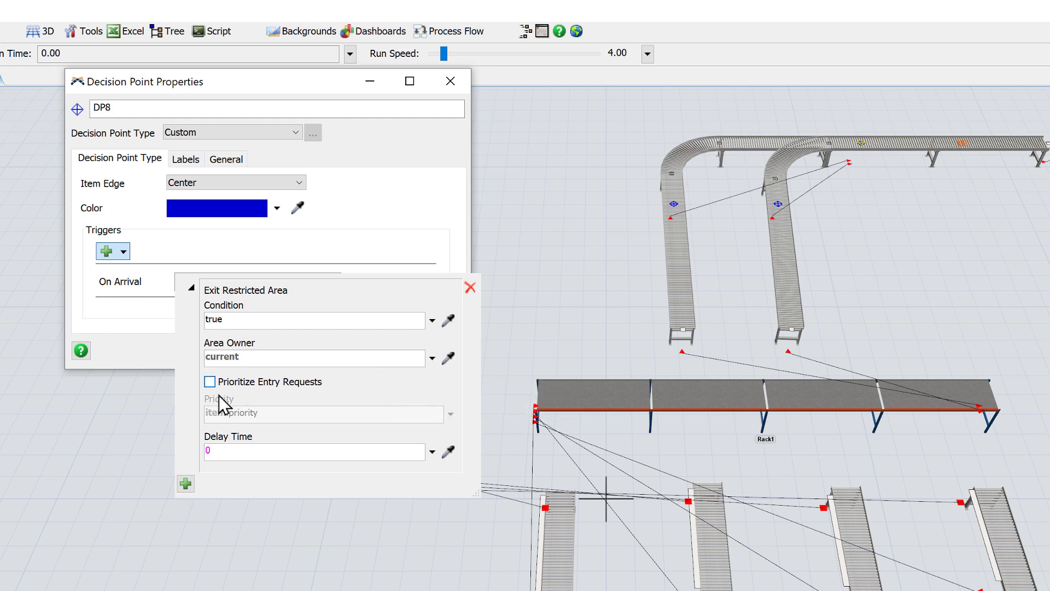
pyautogui.click(154, 407)
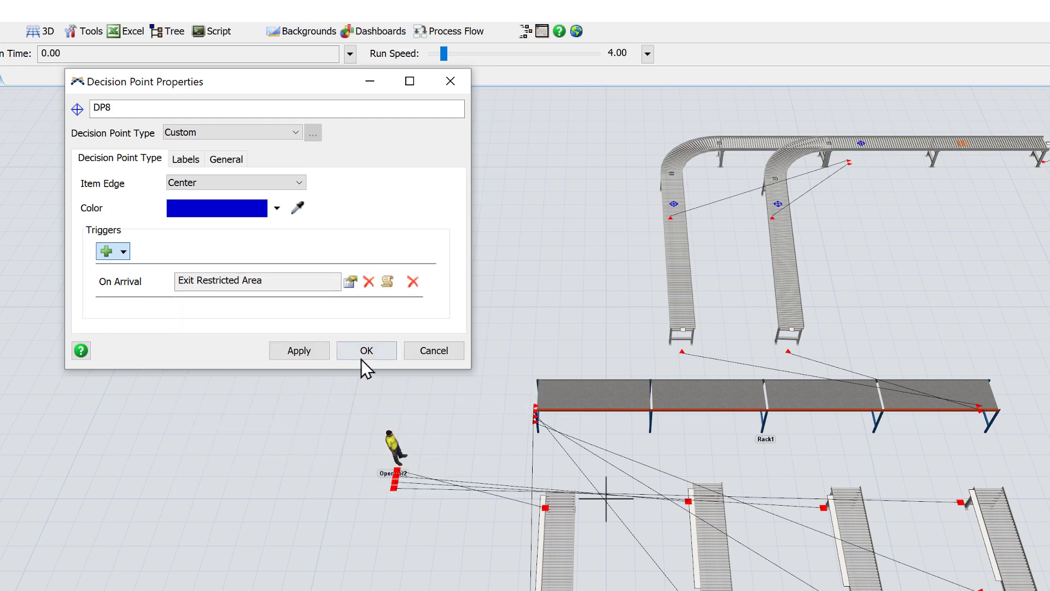
pyautogui.click(375, 356)
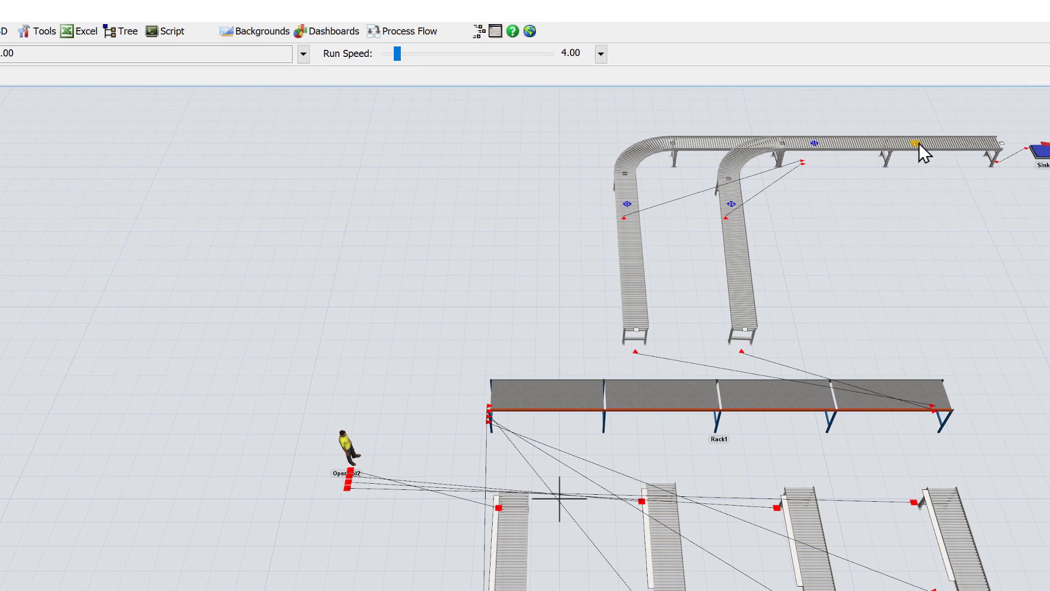
# Step: Check the process time of the station between DP8 and the sink, and accept the station's properties
pyautogui.doubleClick(919, 143)
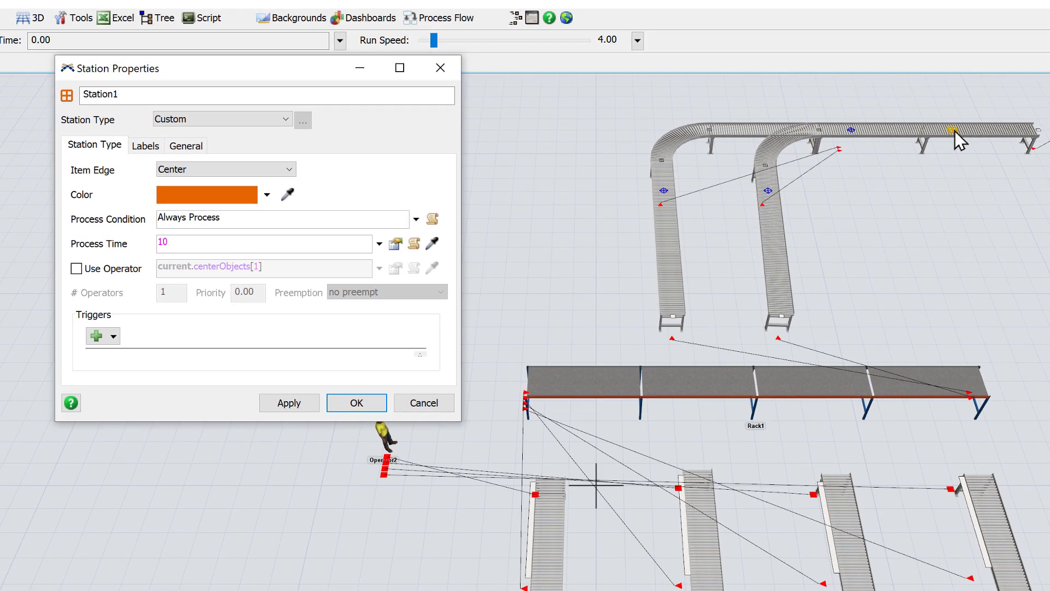
pyautogui.moveTo(171, 241); pyautogui.dragTo(153, 242)
pyautogui.click(356, 405)
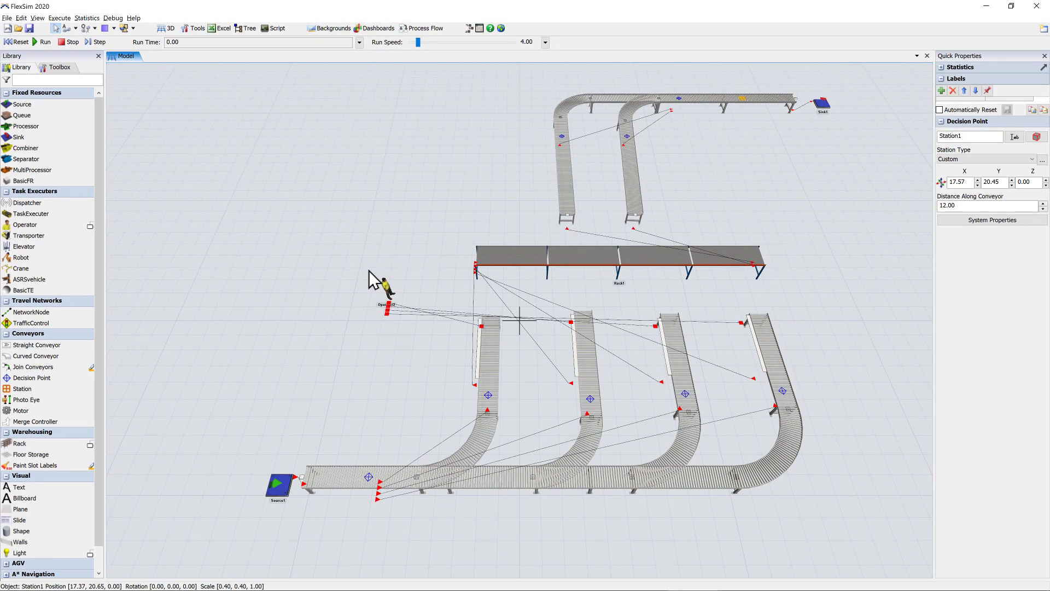
pyautogui.click(371, 270)
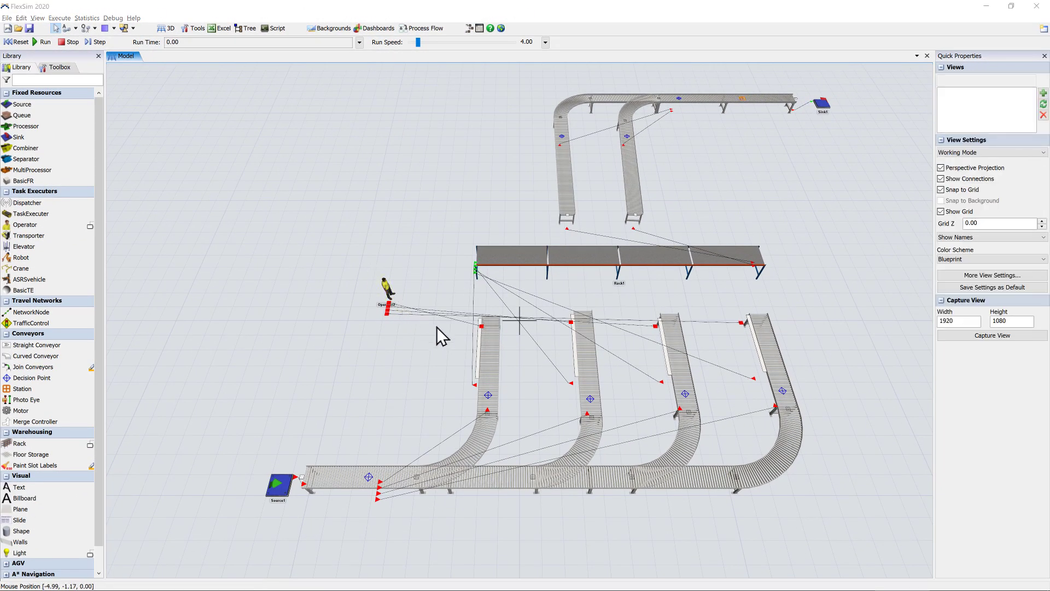
# Step: Create a new exit transfer type with Use Transport enabled through current.centerObjects[1], and apply it to the first branch's exit transfer
pyautogui.doubleClick(480, 358)
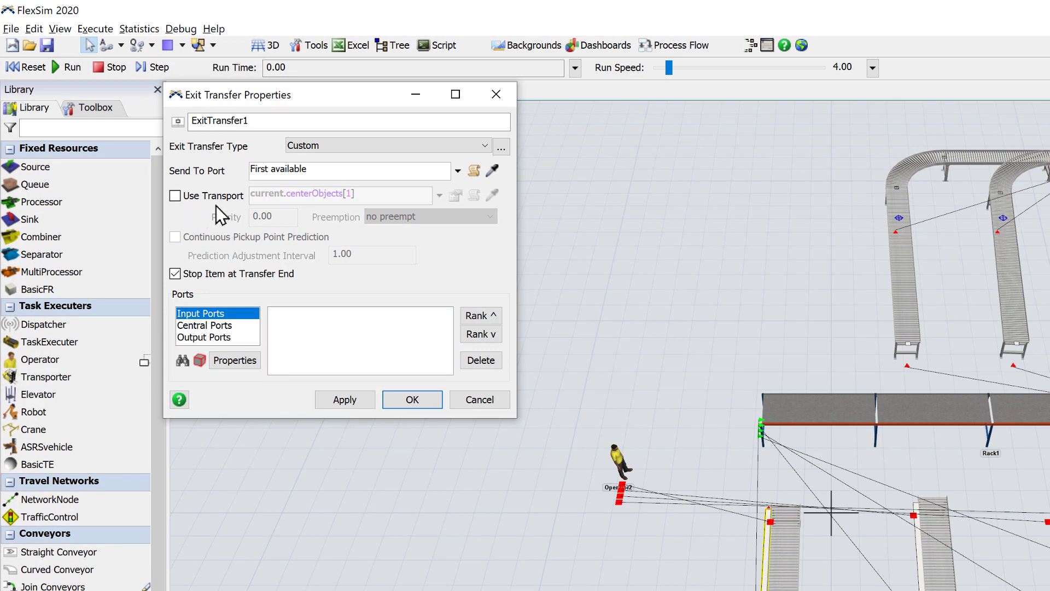
pyautogui.click(484, 146)
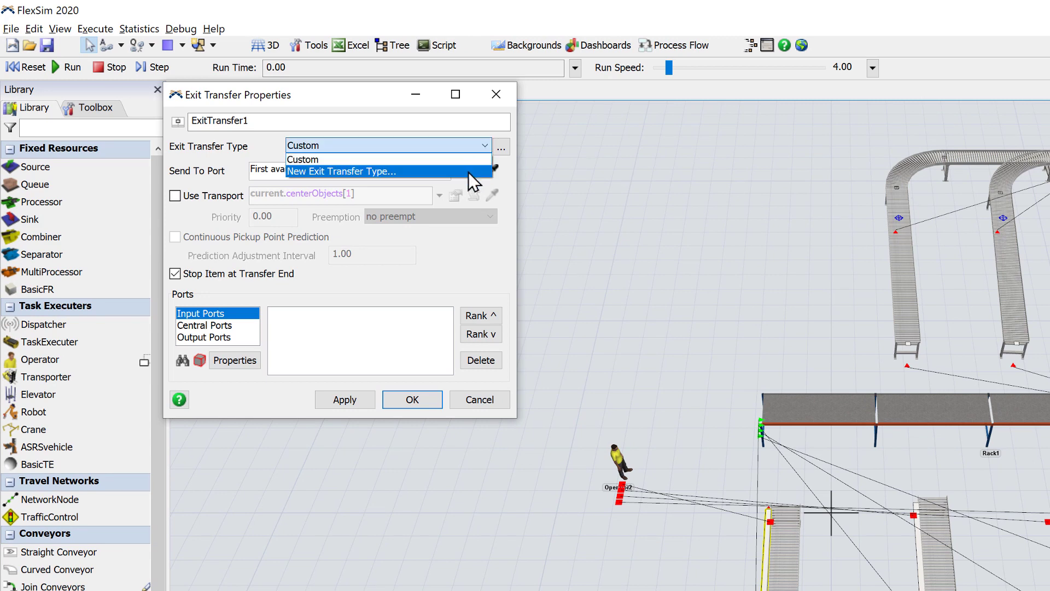
pyautogui.click(468, 171)
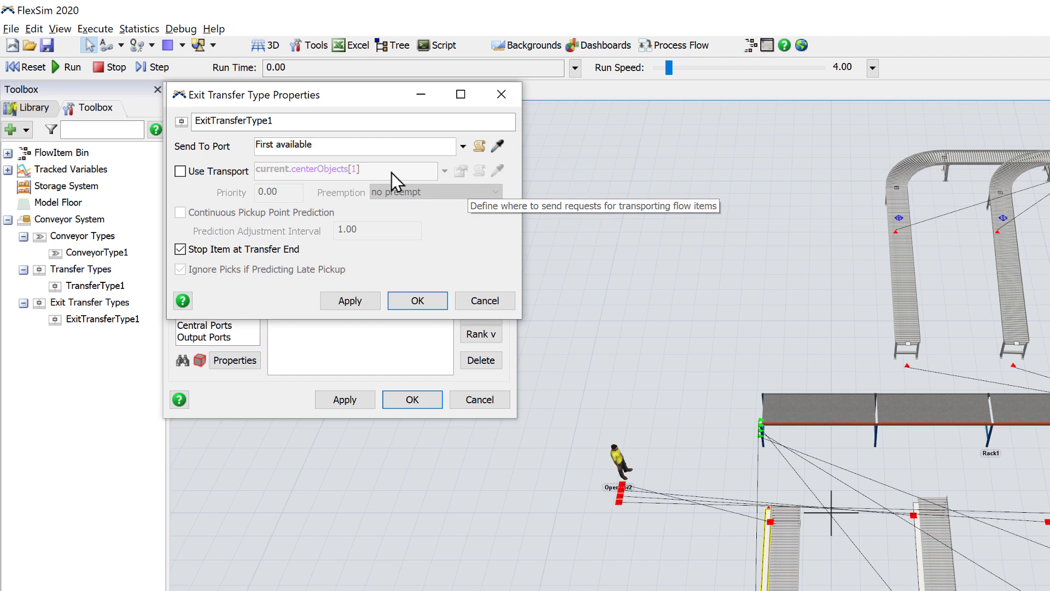
pyautogui.click(181, 171)
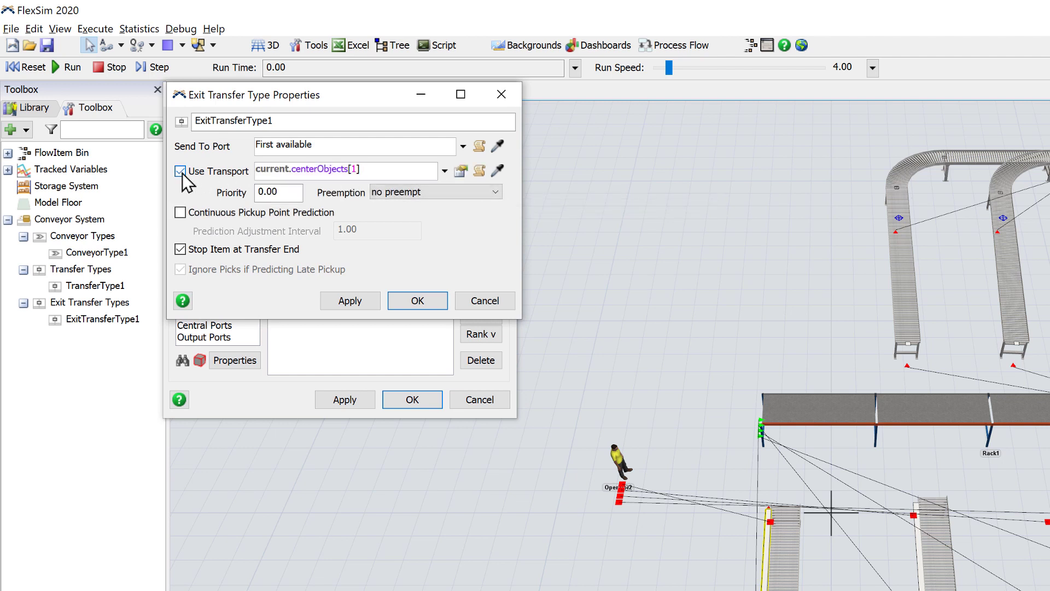
pyautogui.click(352, 302)
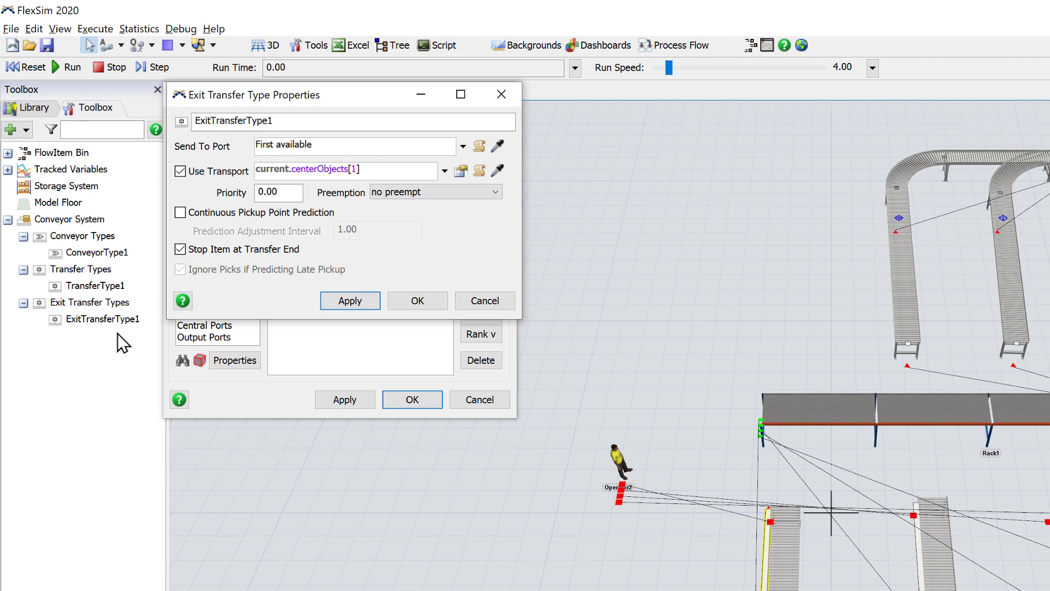
pyautogui.click(434, 305)
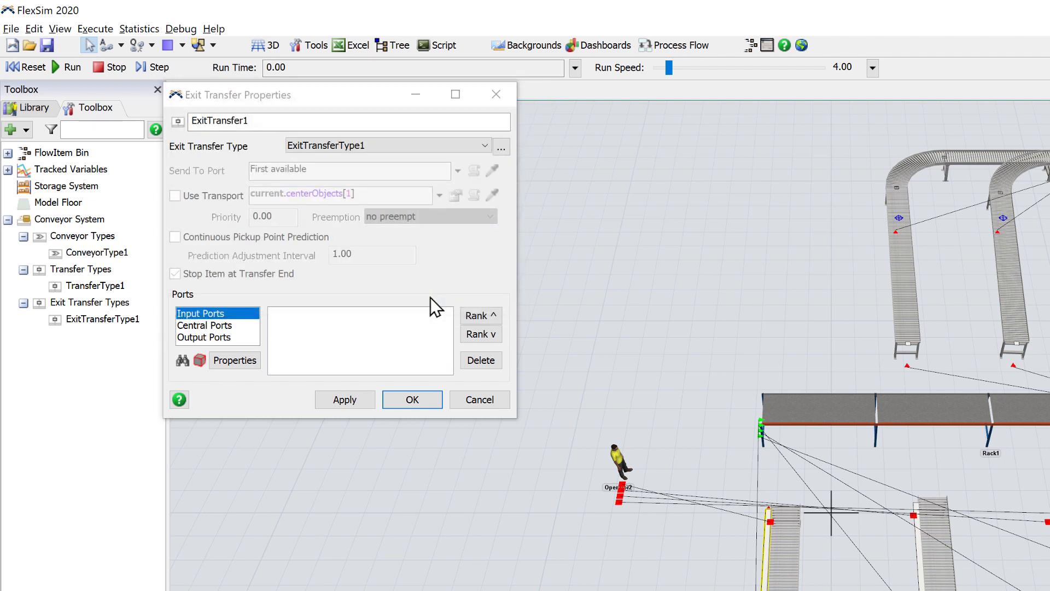
pyautogui.click(413, 400)
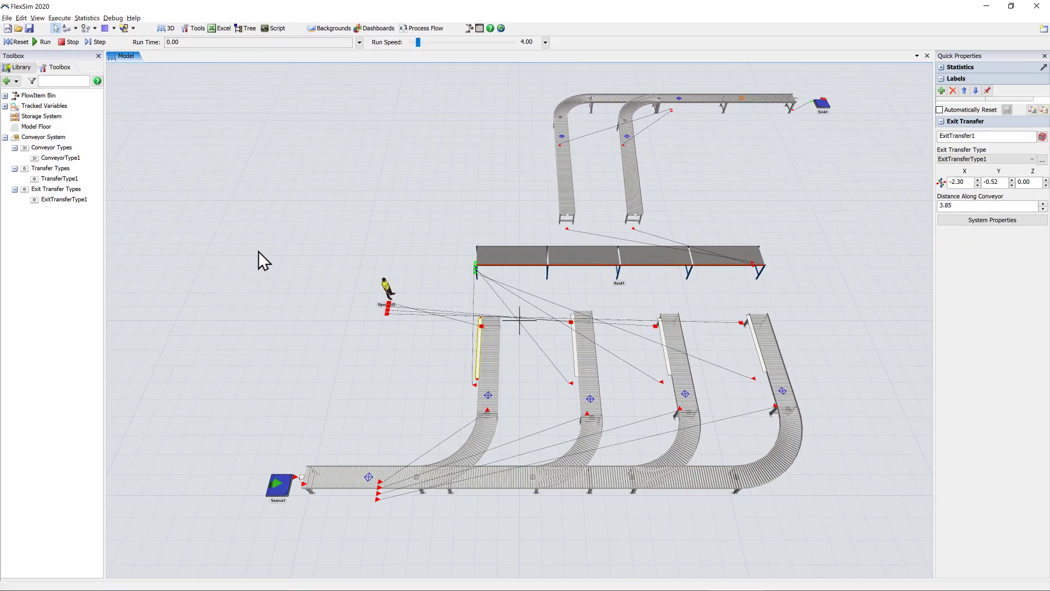
# Step: Assign ExitTransferType1 to the exit transfers of the second, third and fourth branch conveyors
pyautogui.click(574, 348)
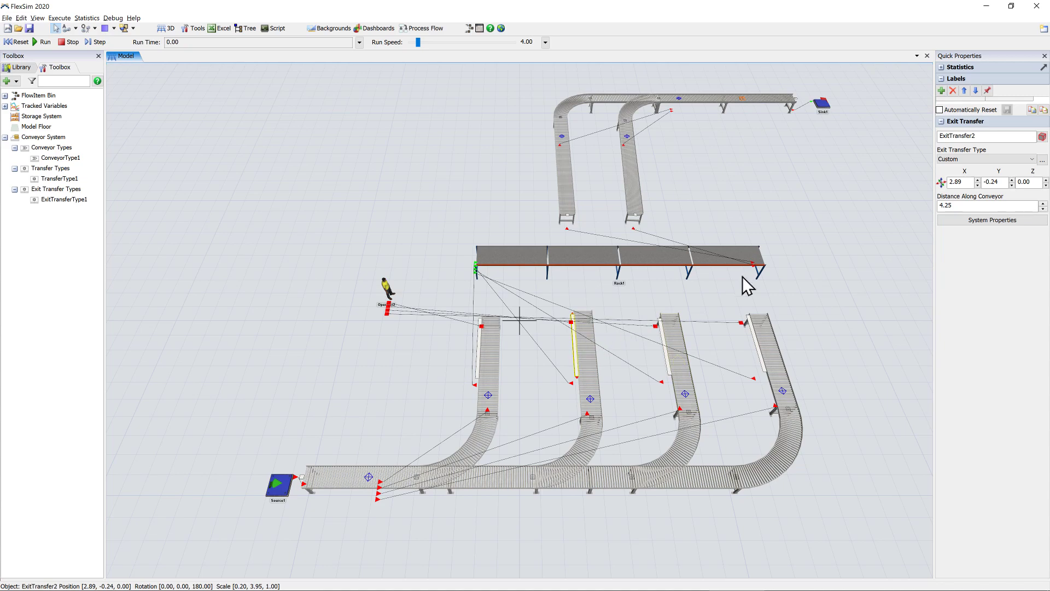
pyautogui.click(1023, 159)
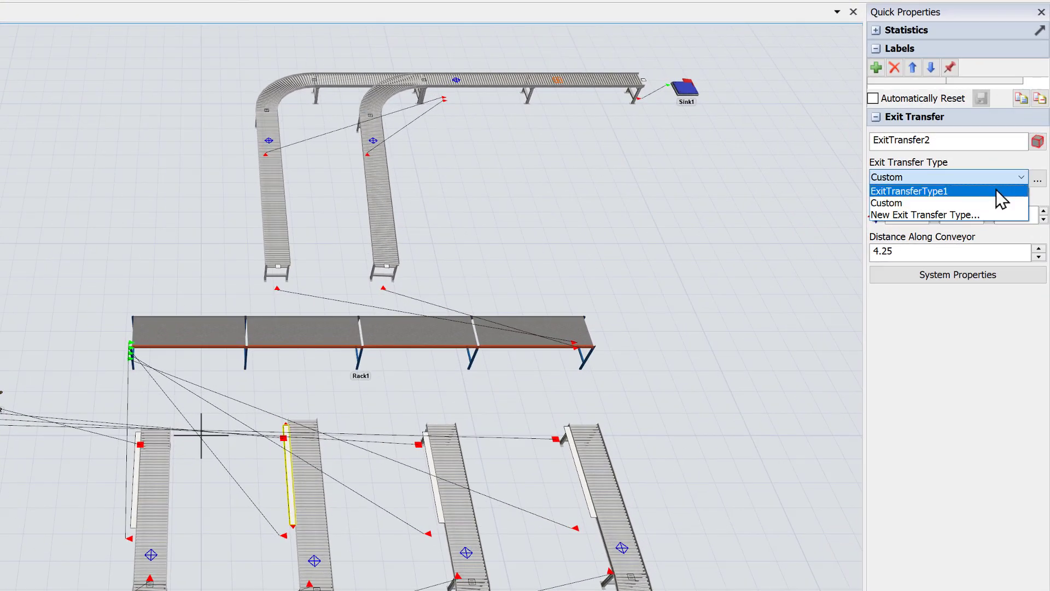
pyautogui.click(1000, 200)
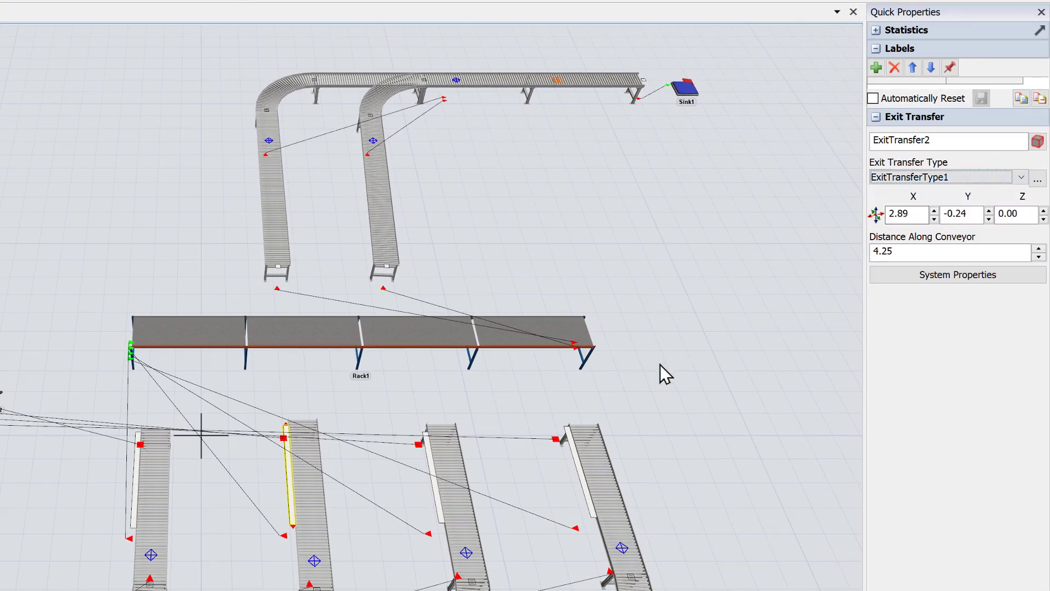
pyautogui.click(435, 462)
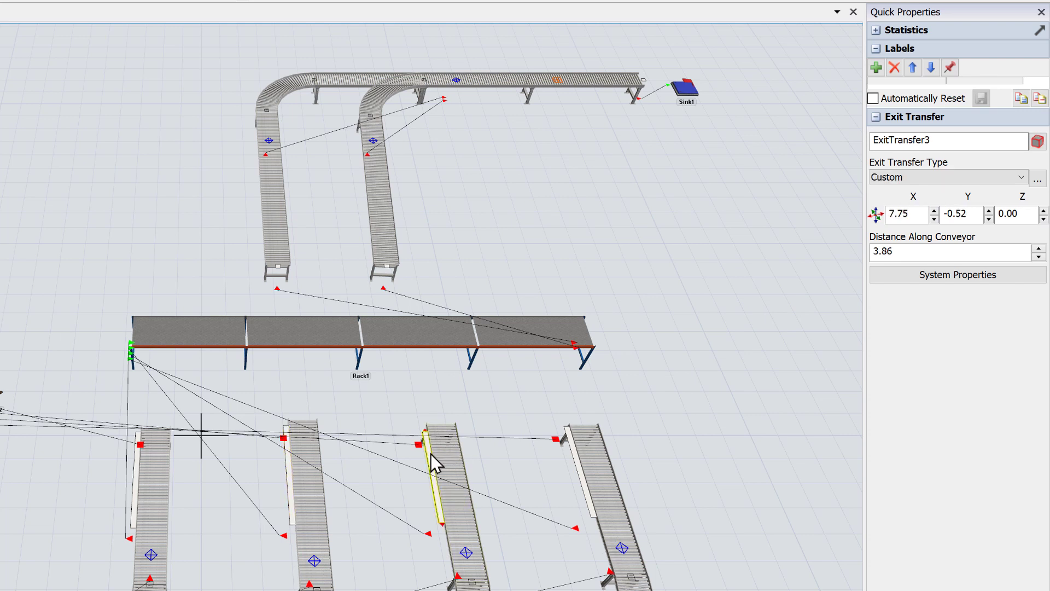
pyautogui.click(981, 186)
pyautogui.click(969, 192)
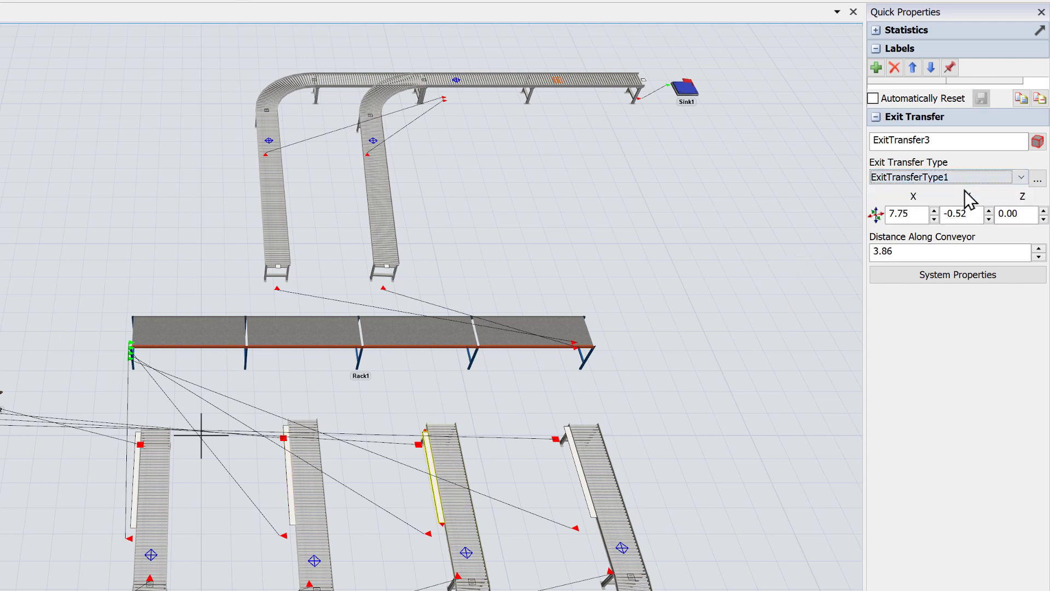
pyautogui.click(589, 495)
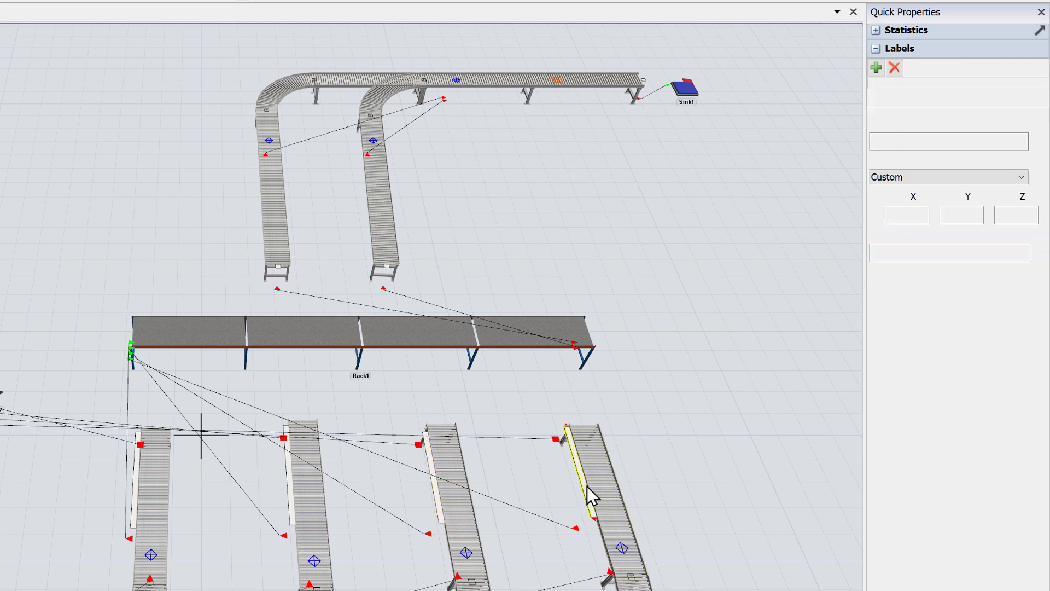
pyautogui.click(1001, 177)
pyautogui.click(976, 192)
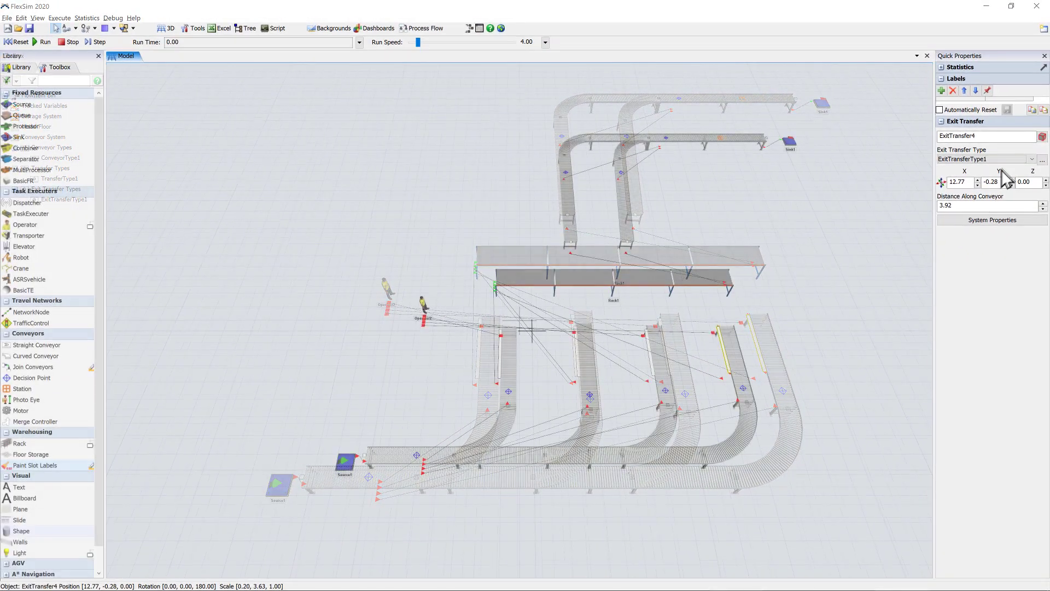
pyautogui.click(861, 231)
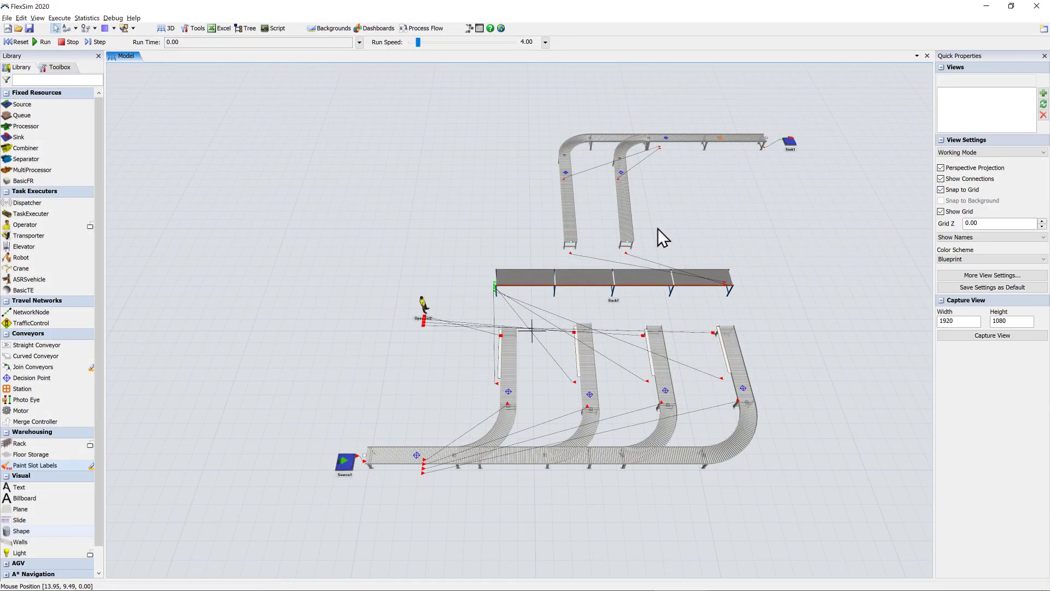
# Step: Reset and run the simulation at a run speed of 8.00 to watch the item flow, and reset it again
pyautogui.click(13, 43)
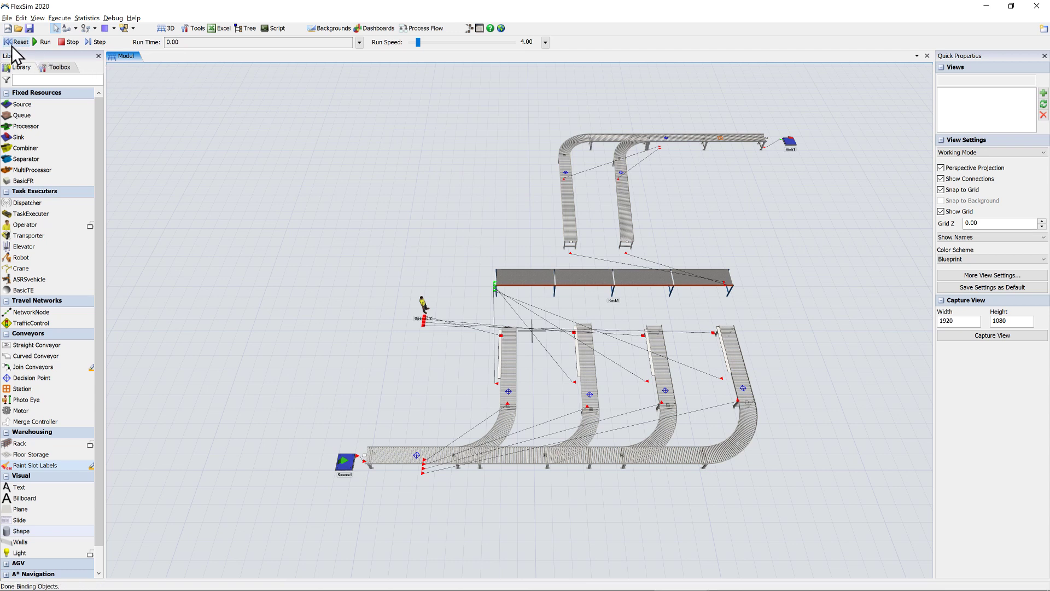
pyautogui.click(39, 43)
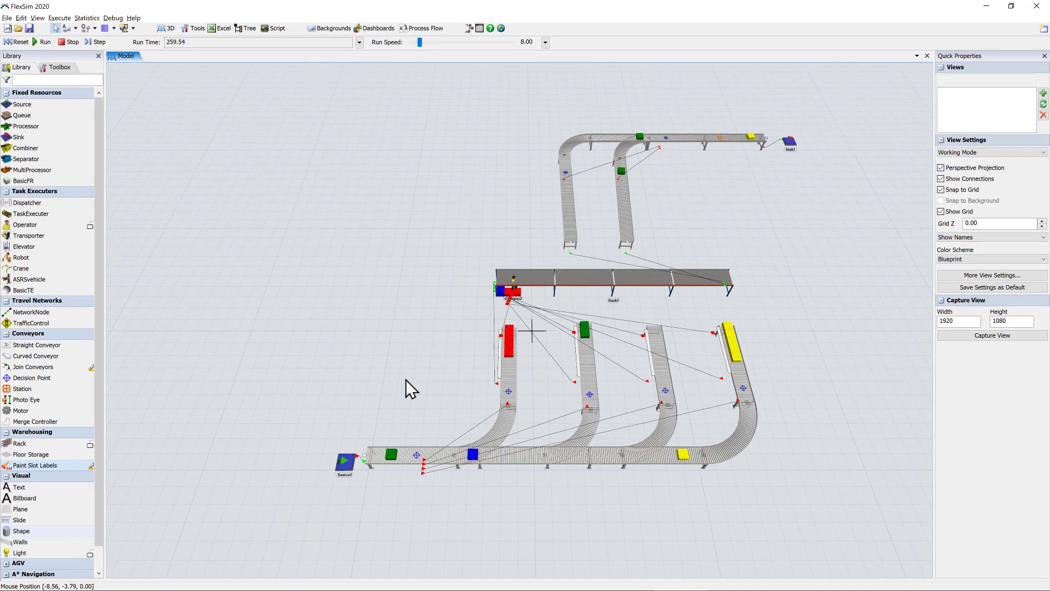
pyautogui.click(18, 42)
# Step: Set the rack's slot assignment strategy to Matching Labels with condition slot.Type? == item.Type?, requiring slots to have space
pyautogui.doubleClick(526, 274)
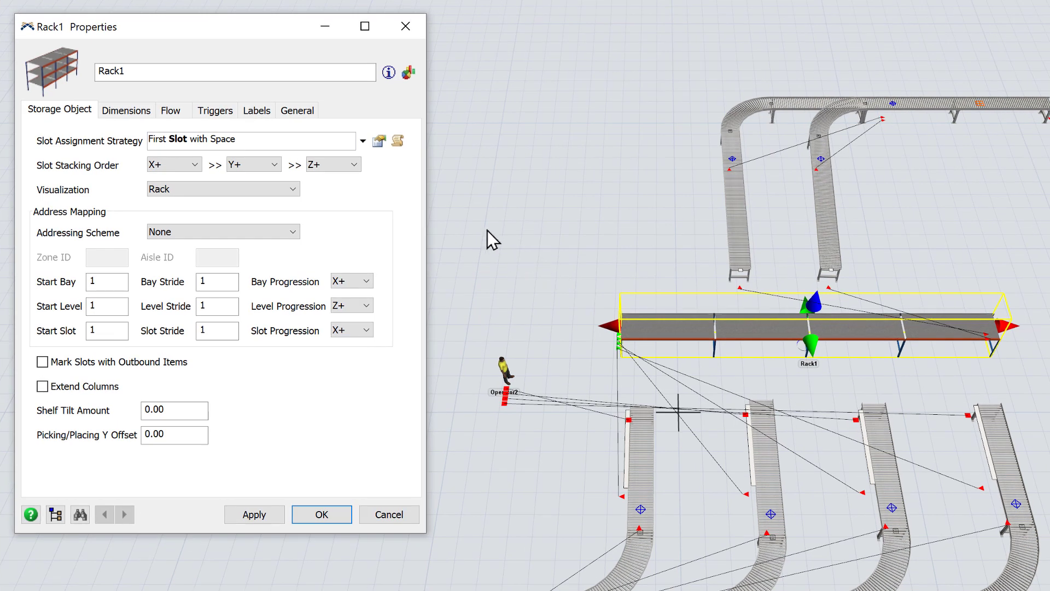
pyautogui.click(362, 143)
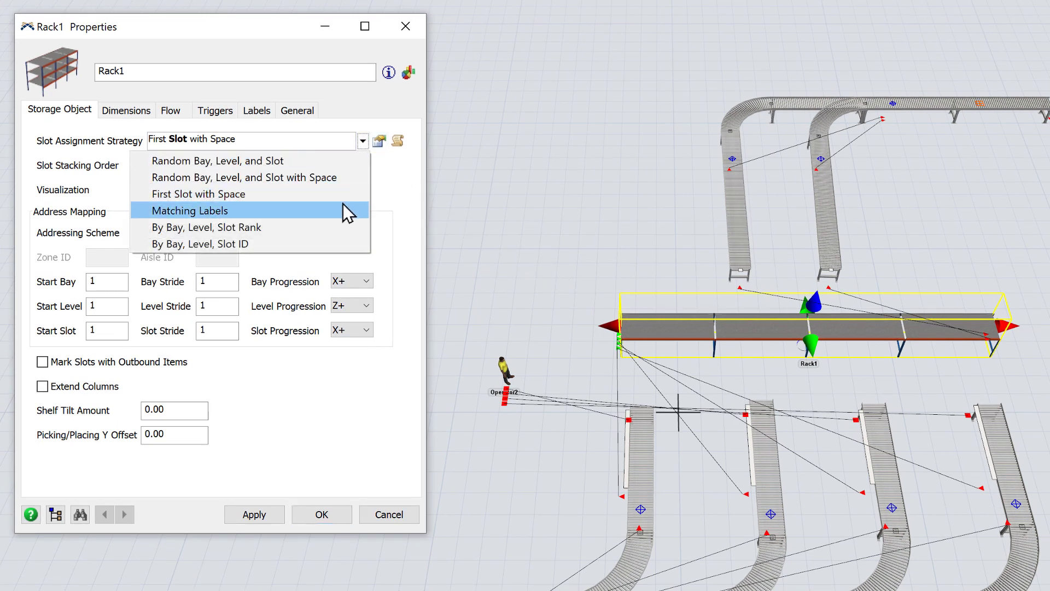
pyautogui.click(343, 209)
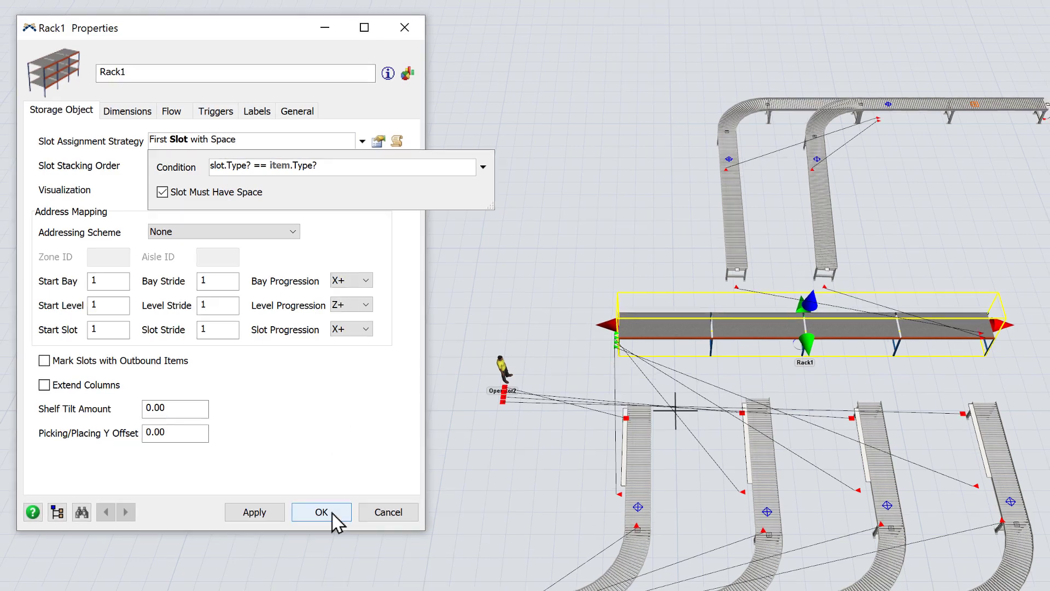
pyautogui.click(332, 515)
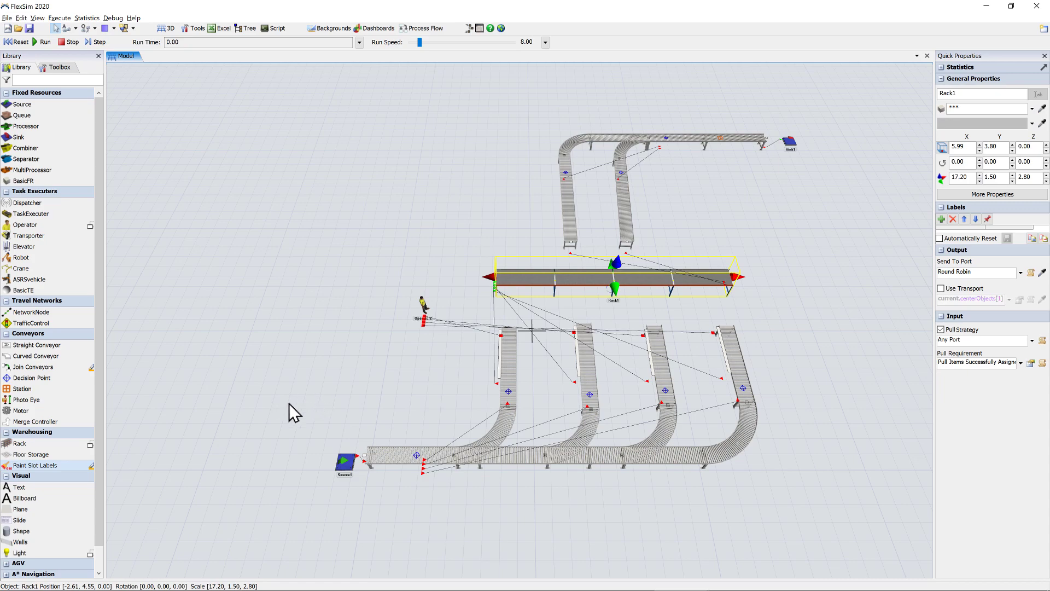
# Step: Start painting slot labels and paint Type value 1 onto all slots of the rack's first bay
pyautogui.click(70, 466)
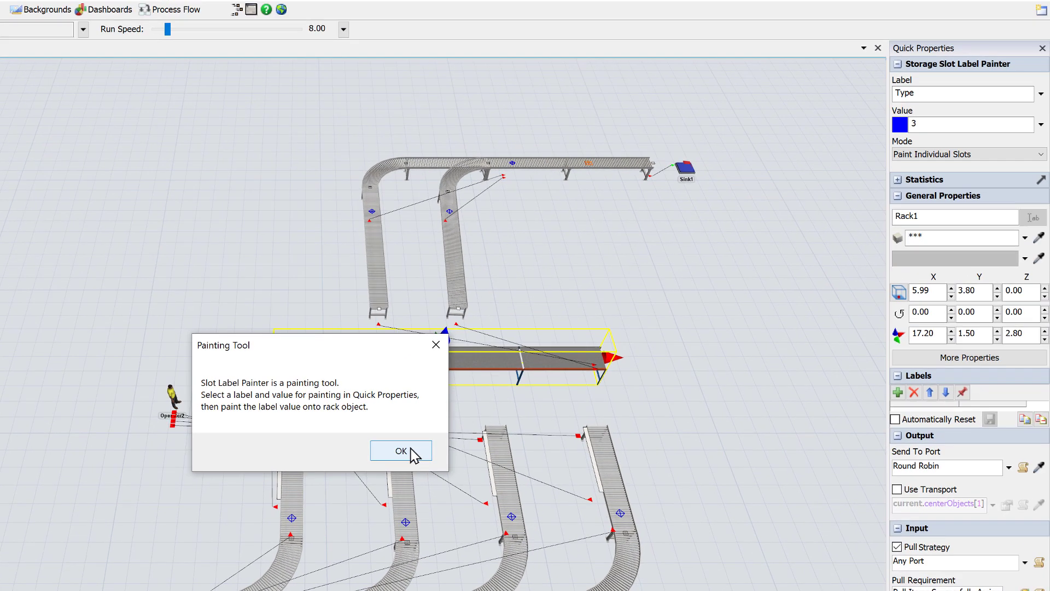
pyautogui.click(662, 389)
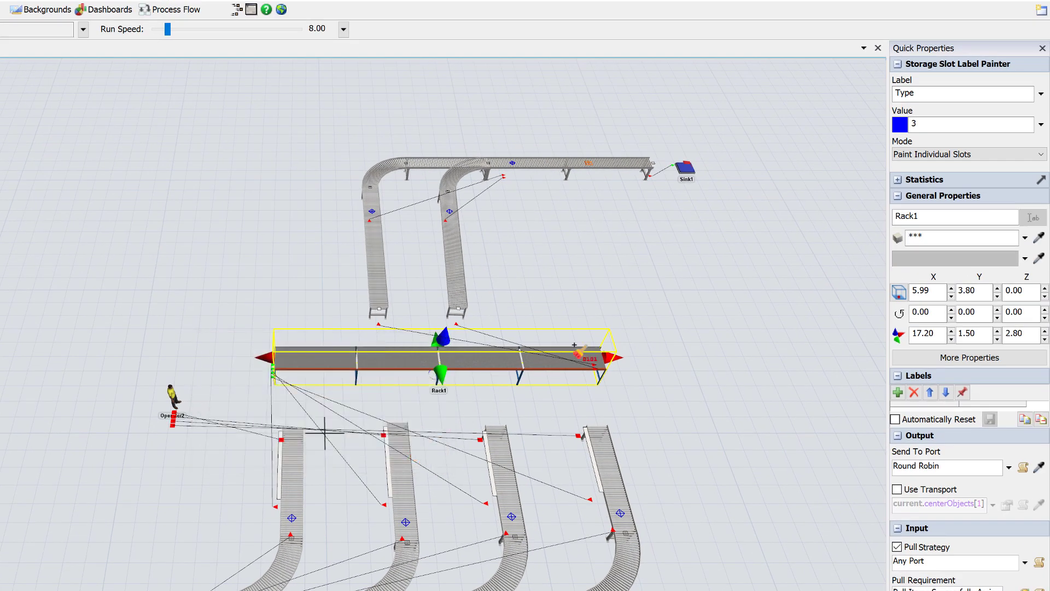
pyautogui.click(912, 125)
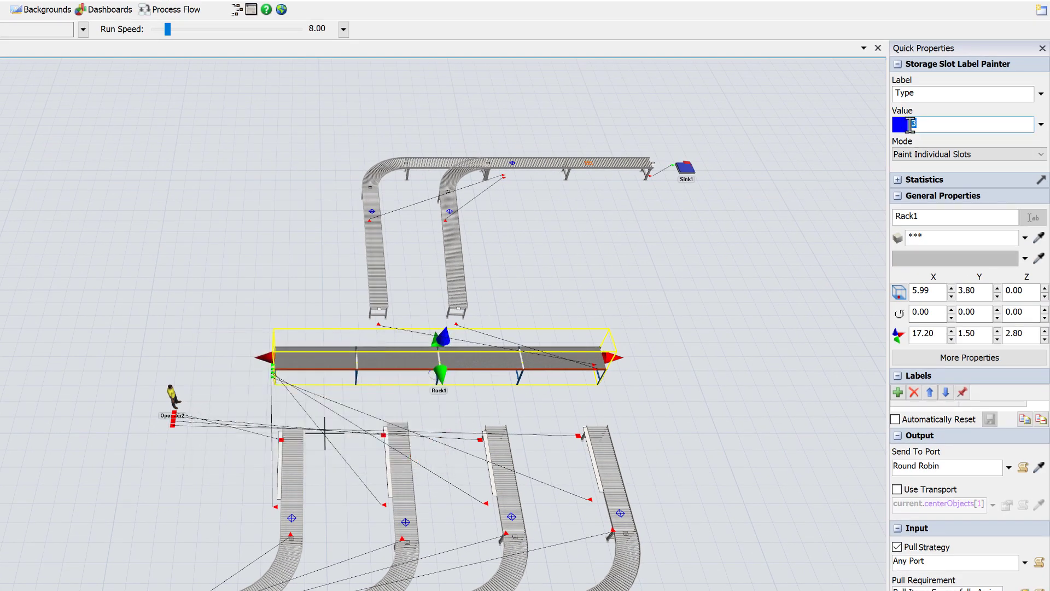
pyautogui.press('Return')
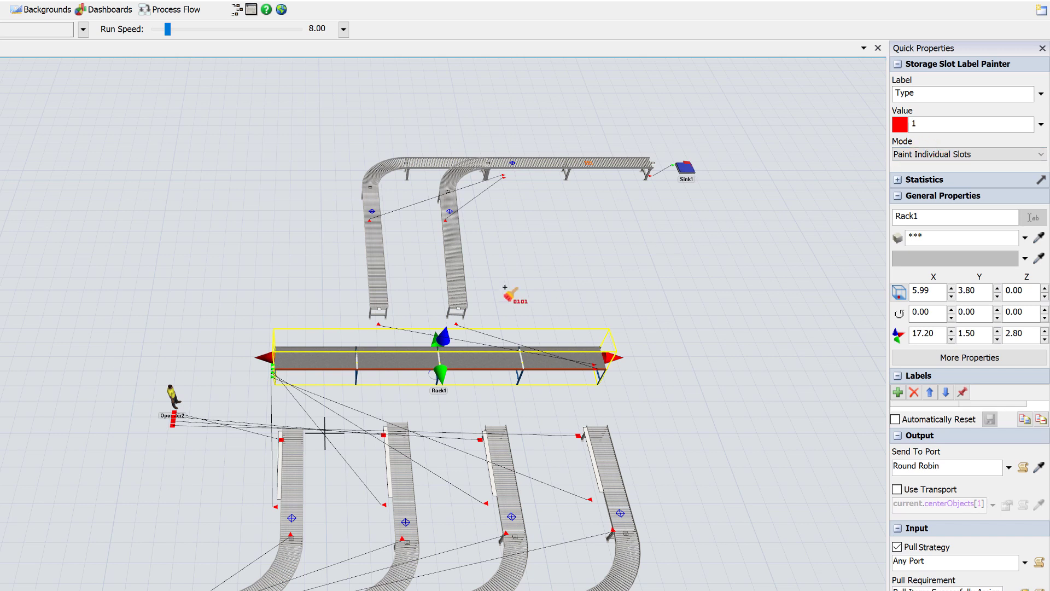
pyautogui.click(306, 358)
pyautogui.click(306, 376)
pyautogui.click(331, 376)
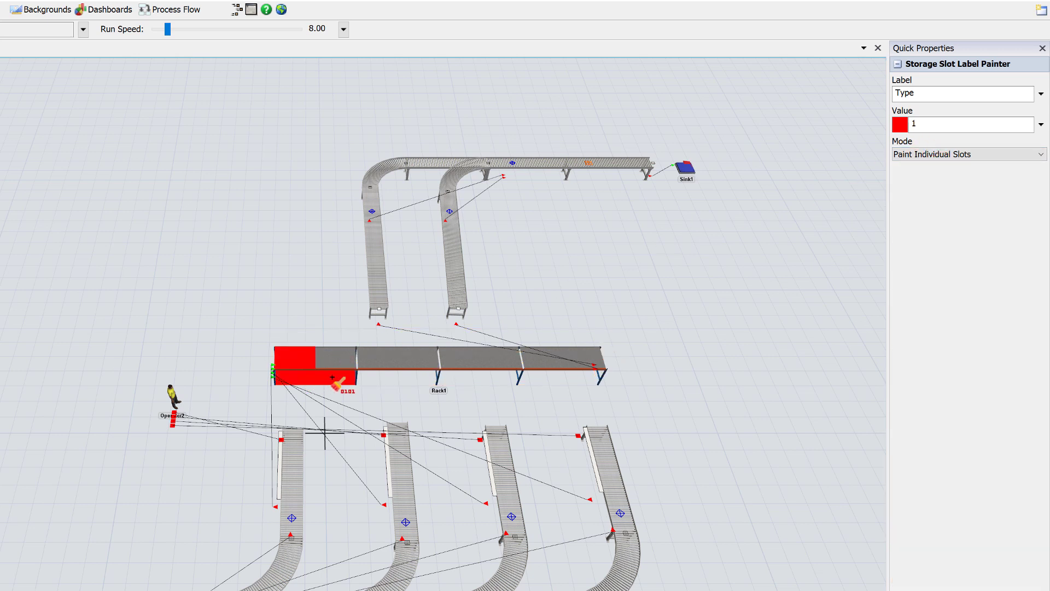
pyautogui.click(325, 359)
# Step: Paint Type value 2 onto the slots of the rack's second bay and value 3 onto the third bay
pyautogui.doubleClick(919, 124)
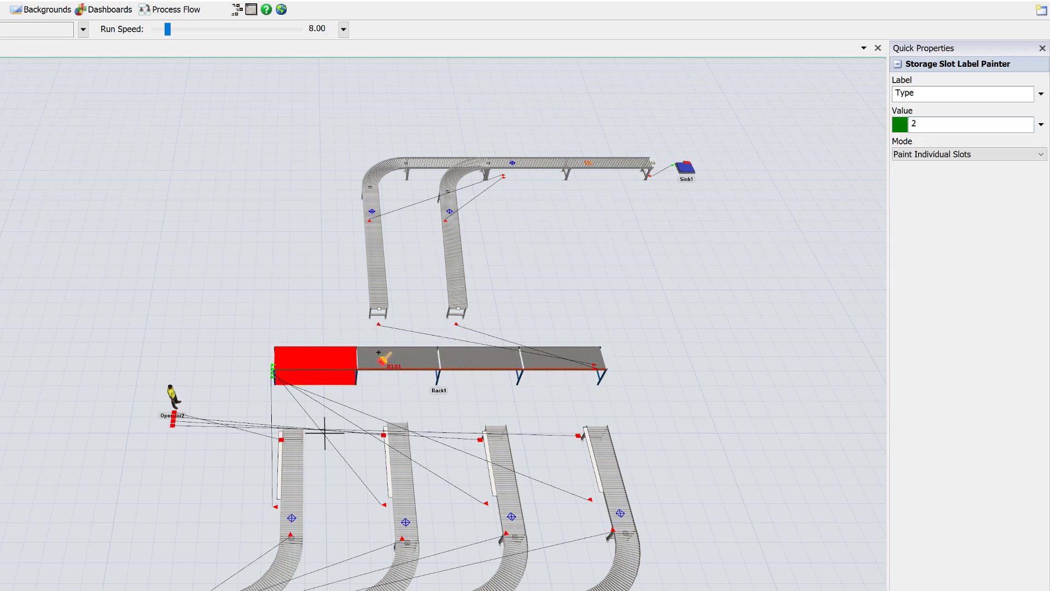
pyautogui.moveTo(386, 356)
pyautogui.mouseDown()
pyautogui.moveTo(411, 389)
pyautogui.moveTo(387, 380)
pyautogui.mouseUp()
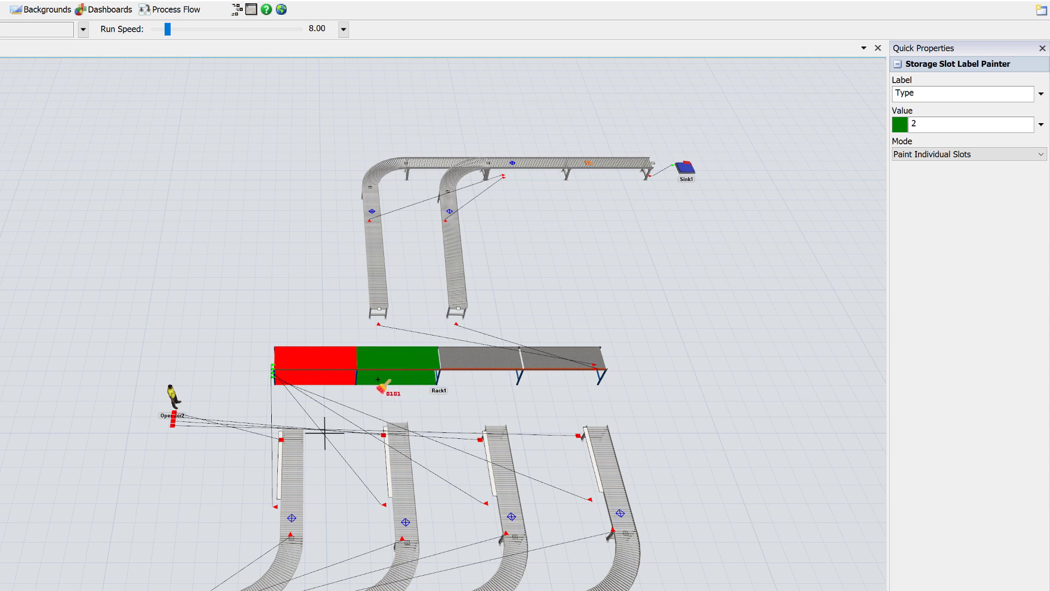
pyautogui.doubleClick(906, 123)
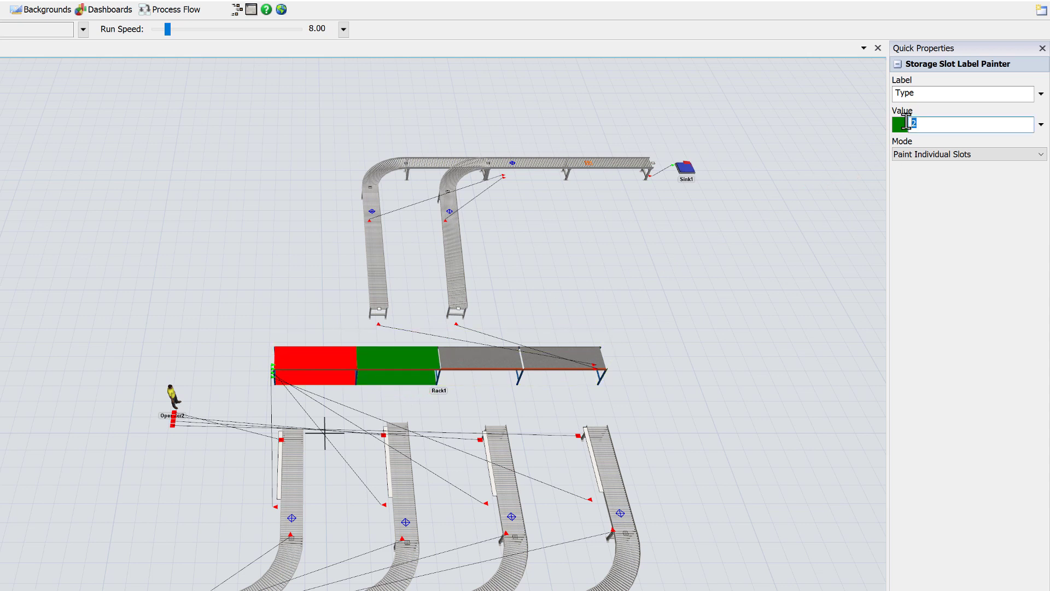
pyautogui.click(865, 155)
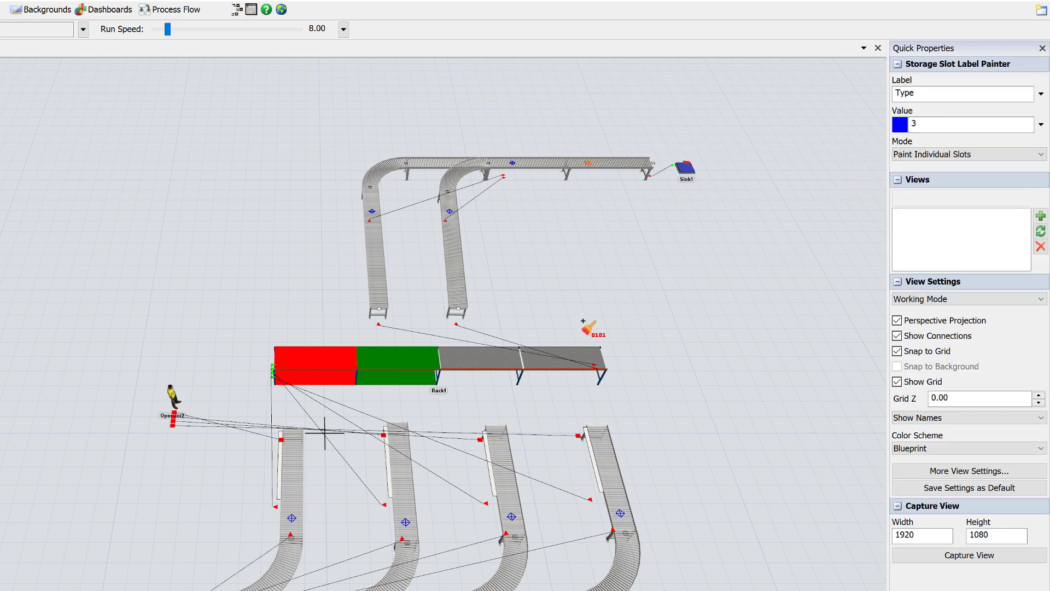
pyautogui.moveTo(478, 355)
pyautogui.mouseDown()
pyautogui.moveTo(495, 383)
pyautogui.moveTo(466, 378)
pyautogui.mouseUp()
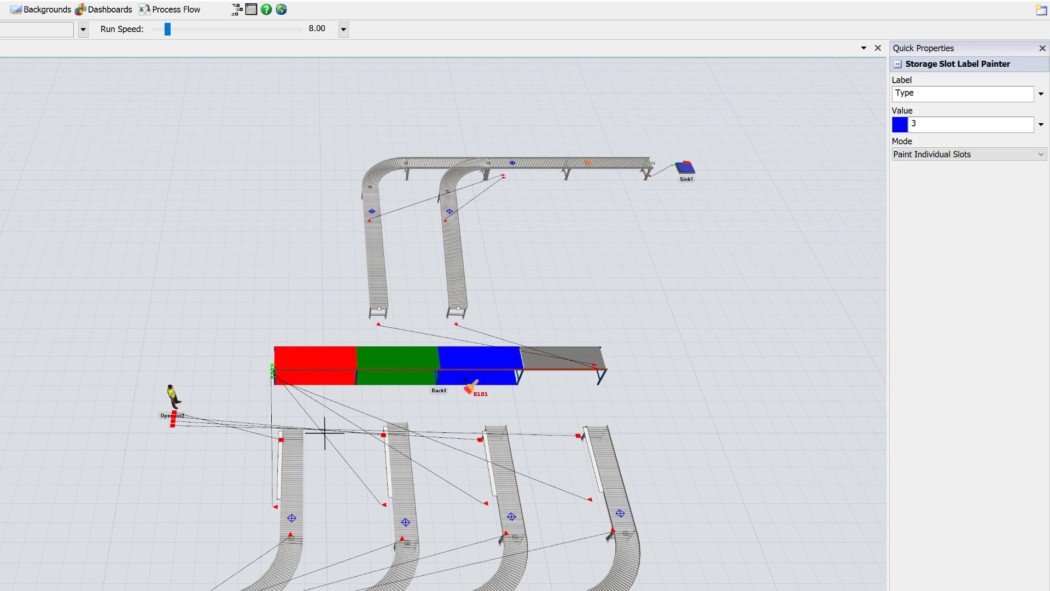
# Step: Paint Type value 4 onto the slots of the rack's fourth bay and leave the painting mode
pyautogui.doubleClick(933, 122)
pyautogui.write('4')
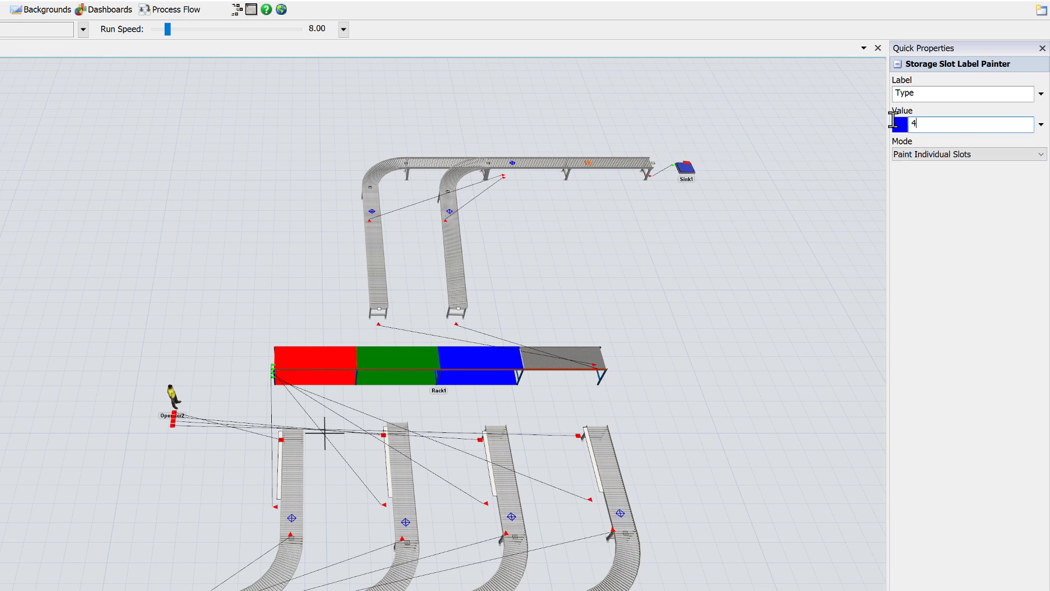
pyautogui.click(834, 165)
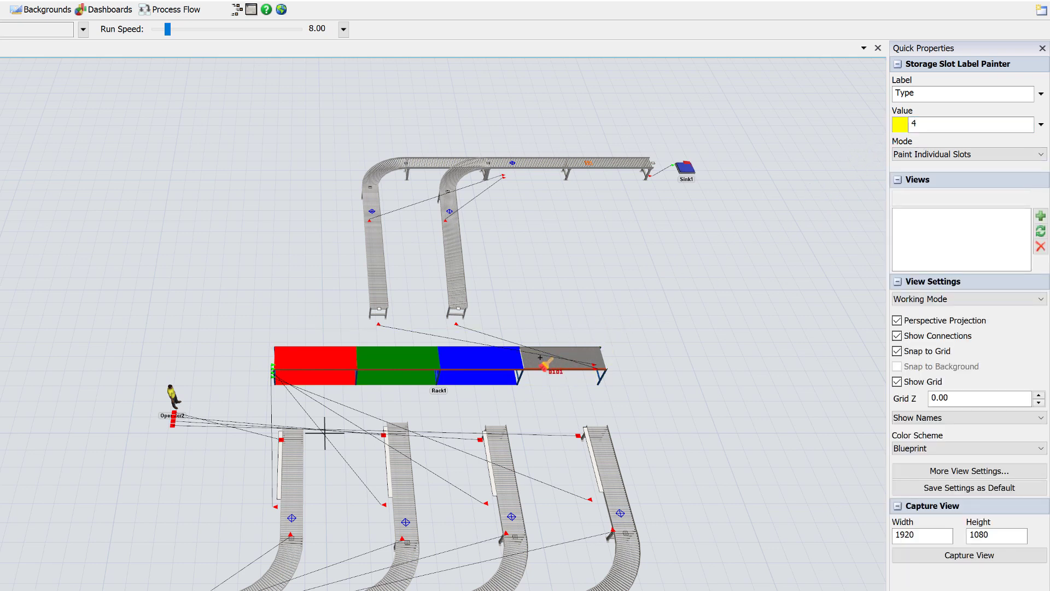
pyautogui.moveTo(540, 357); pyautogui.dragTo(579, 358)
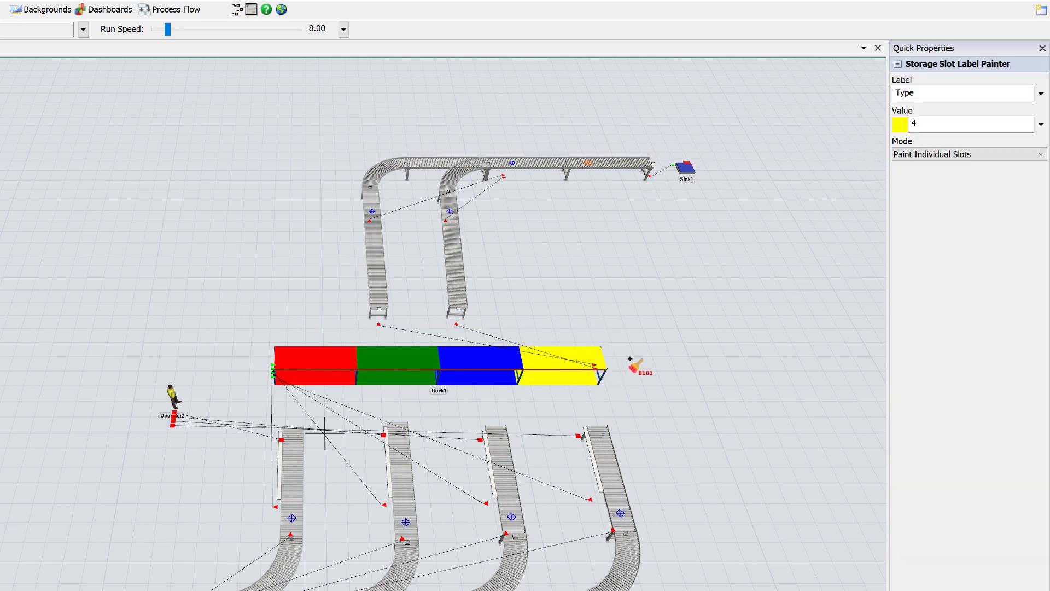
pyautogui.press('Escape')
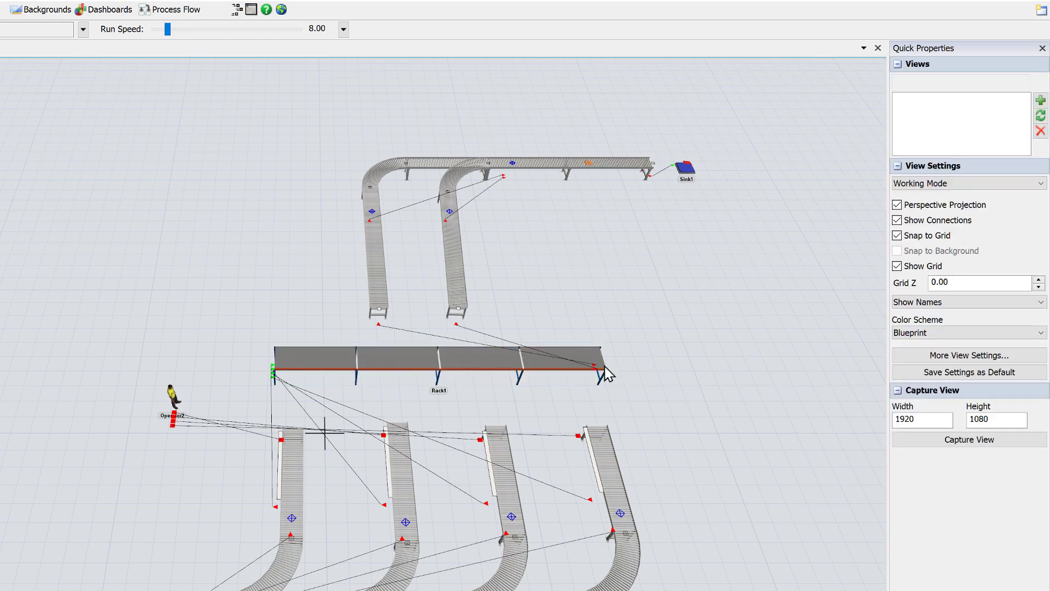
# Step: Set the rack's Send To Port to Port By Case on item.Type and add cases 1 to 4
pyautogui.doubleClick(397, 356)
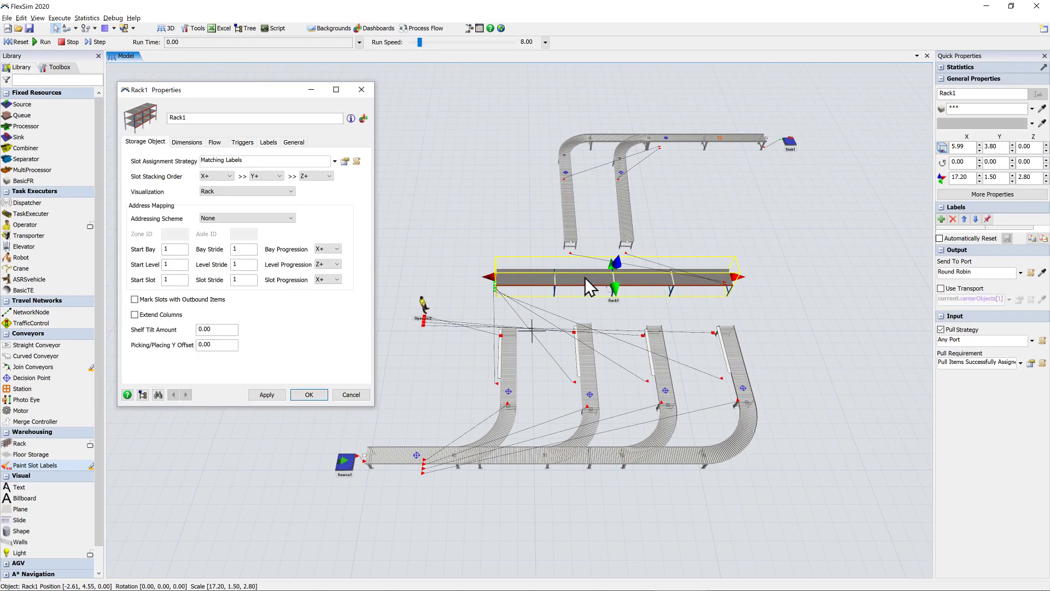
pyautogui.click(215, 142)
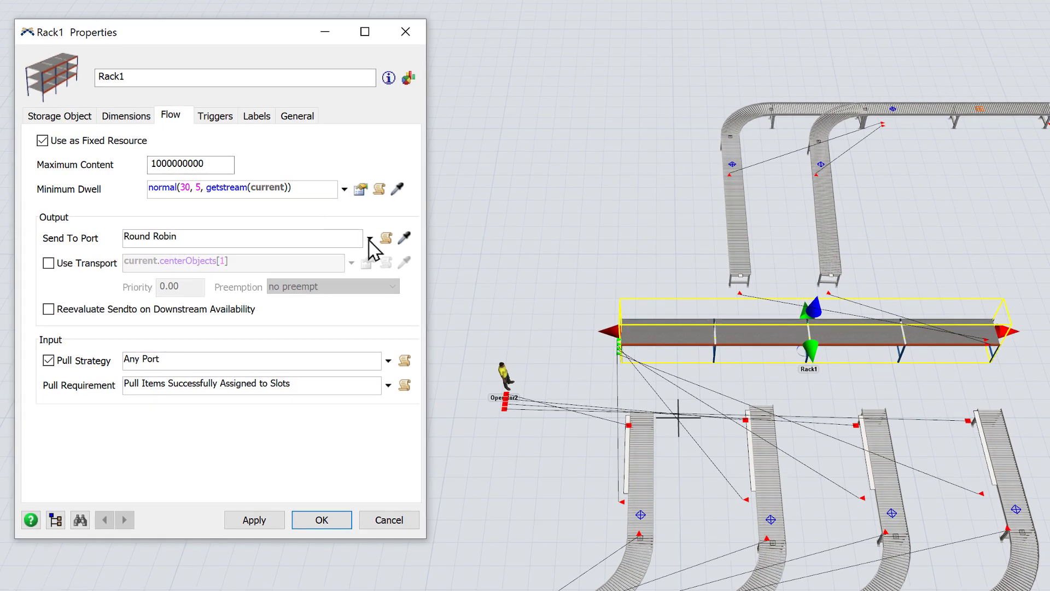
pyautogui.click(369, 239)
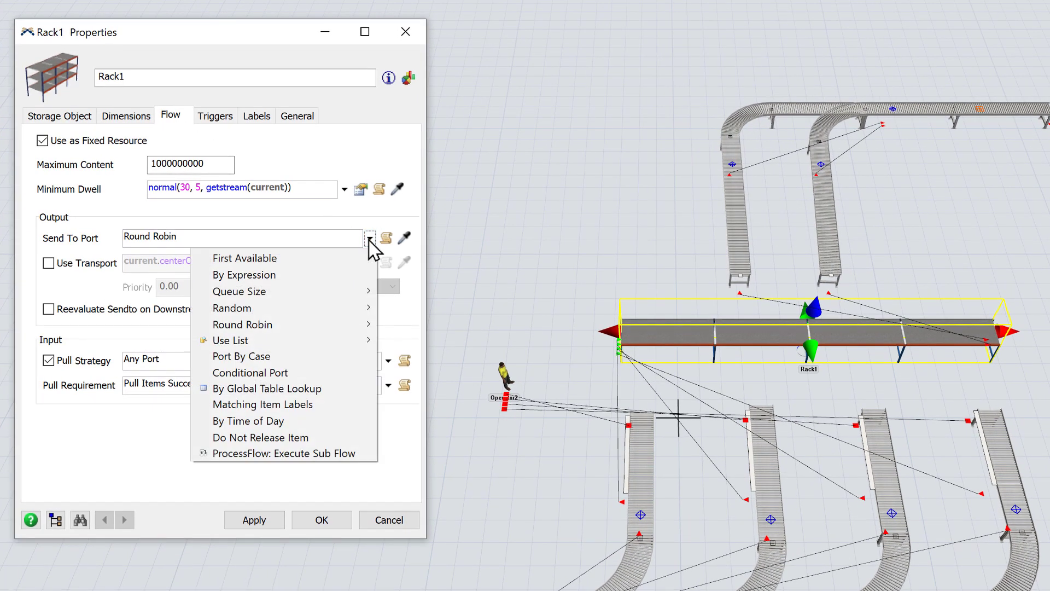
pyautogui.click(370, 364)
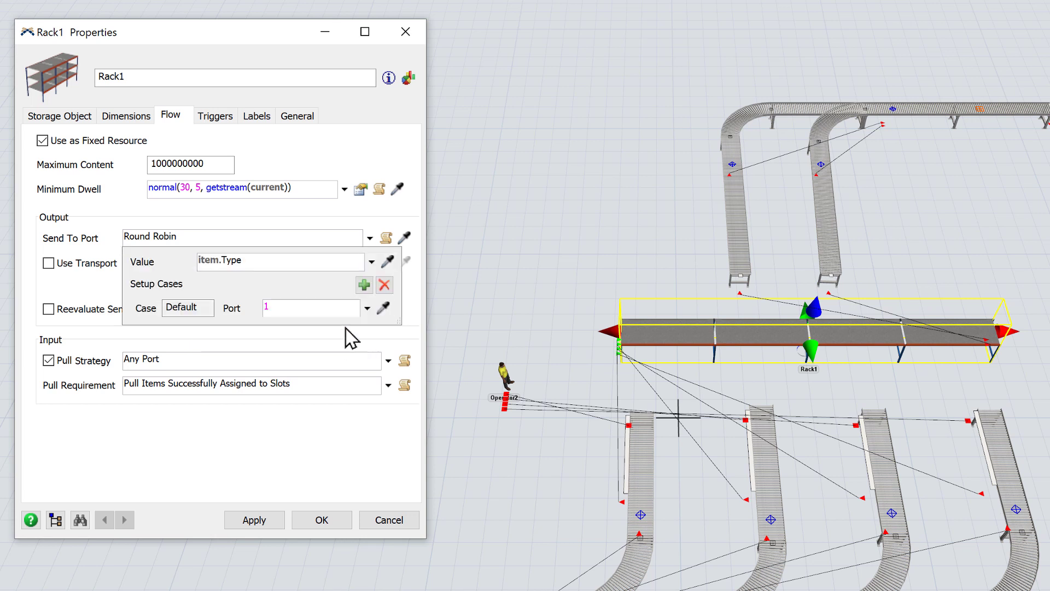
pyautogui.click(364, 287)
pyautogui.click(364, 286)
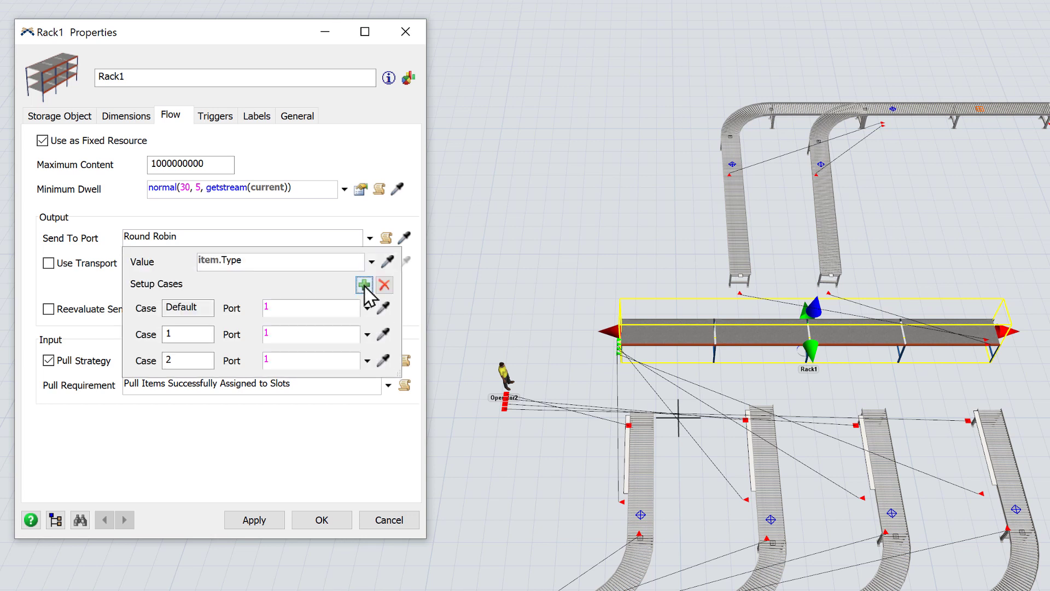
pyautogui.click(365, 285)
pyautogui.click(364, 286)
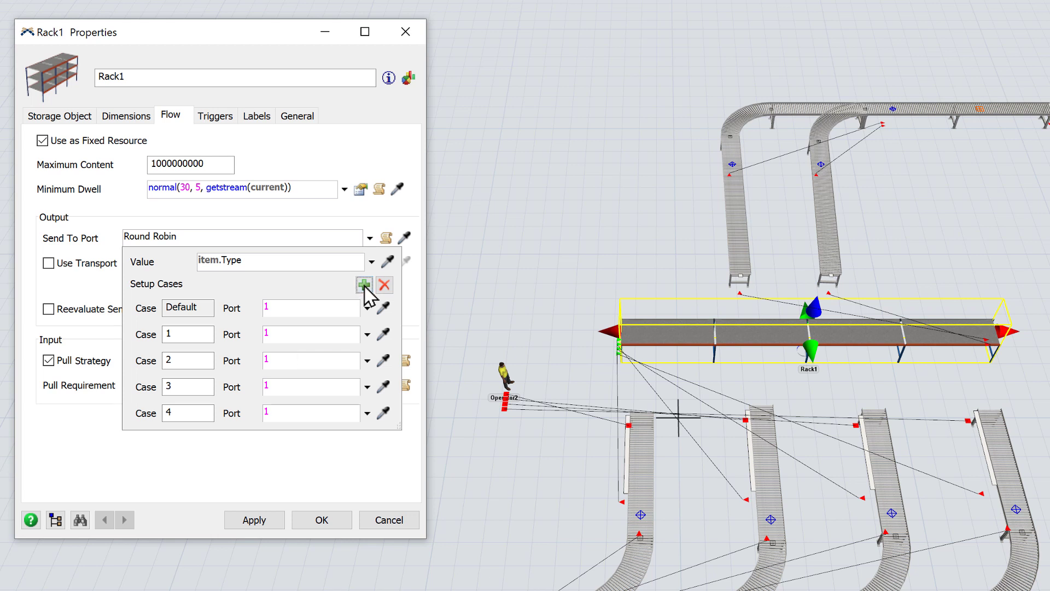
# Step: Set the output port to 2 for cases 3 and 4 and accept the rack's properties
pyautogui.moveTo(293, 383); pyautogui.dragTo(256, 383)
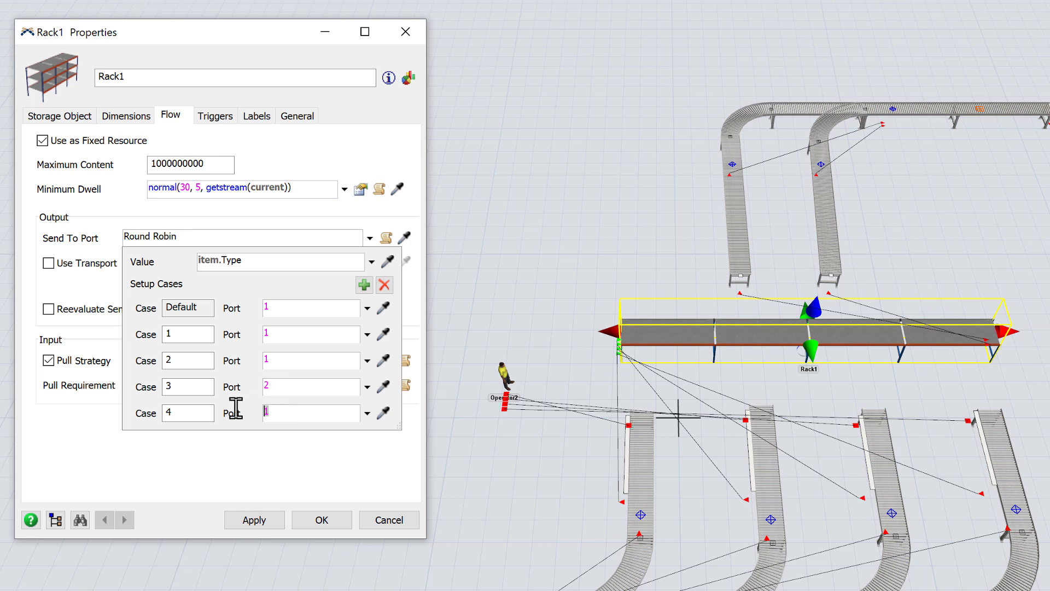
pyautogui.write('2')
pyautogui.click(284, 451)
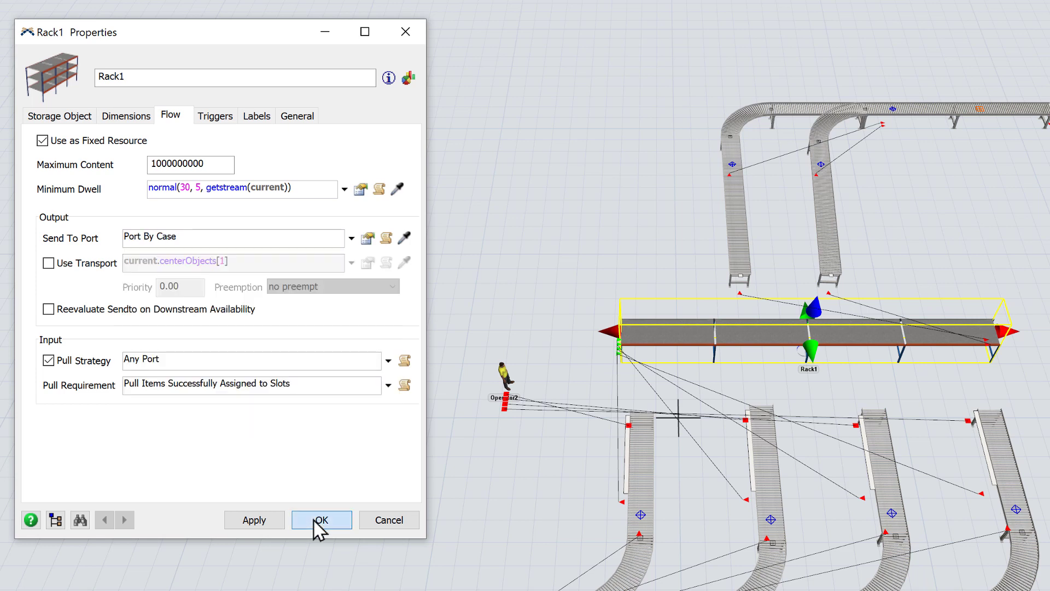
pyautogui.click(321, 519)
pyautogui.click(307, 509)
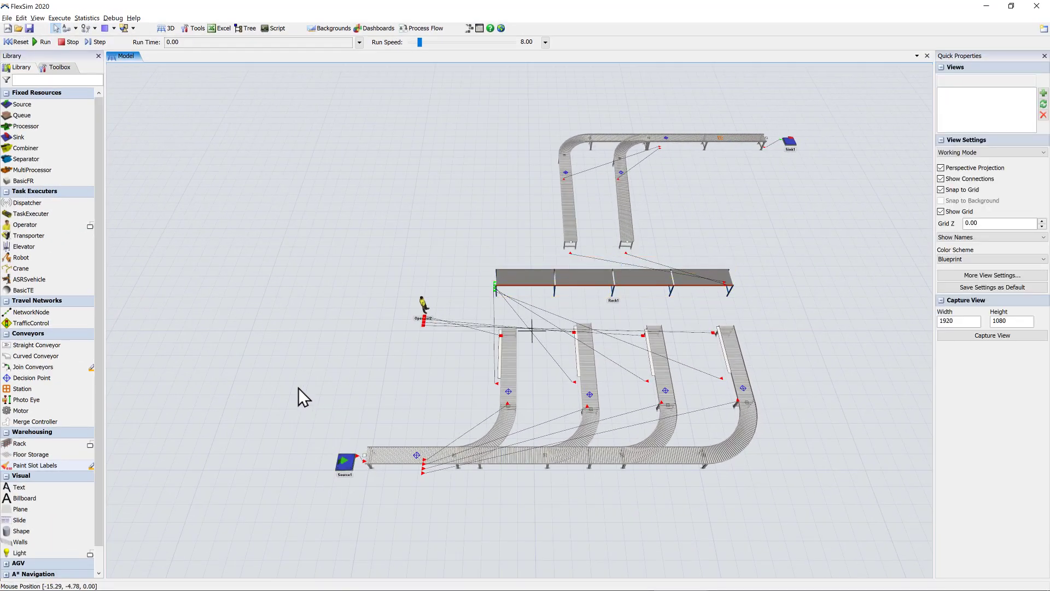
# Step: Reset and run the simulation to check the rack's storage and output routing, reset it again, and save the model
pyautogui.click(17, 42)
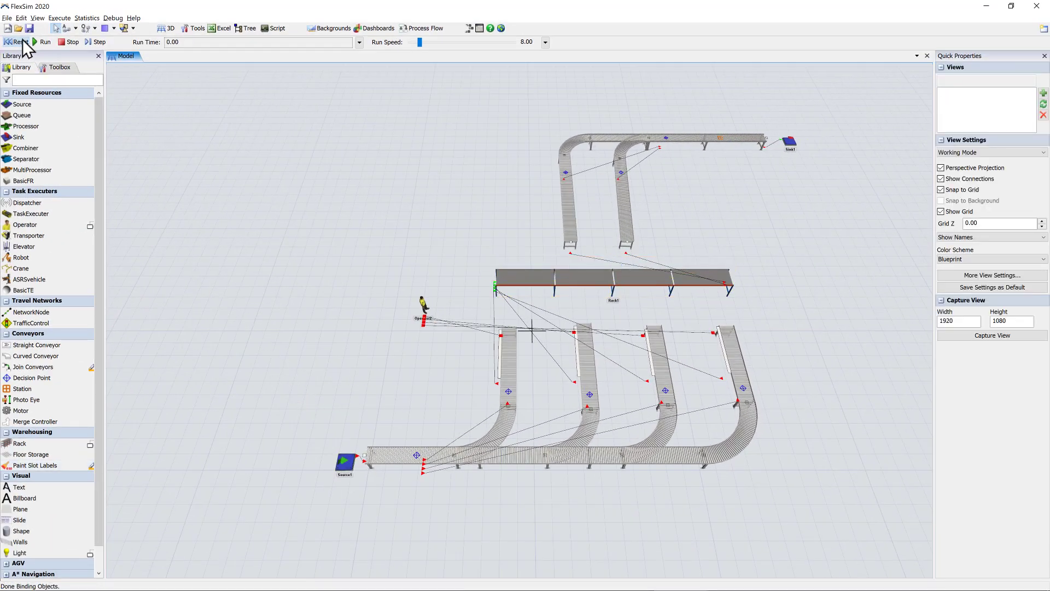
pyautogui.click(45, 42)
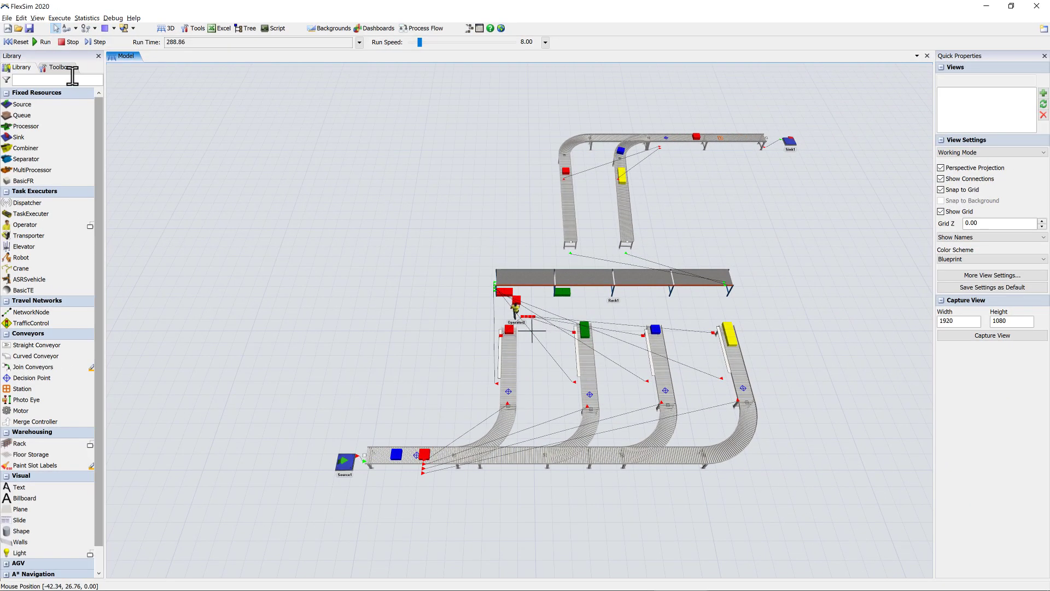
pyautogui.click(17, 43)
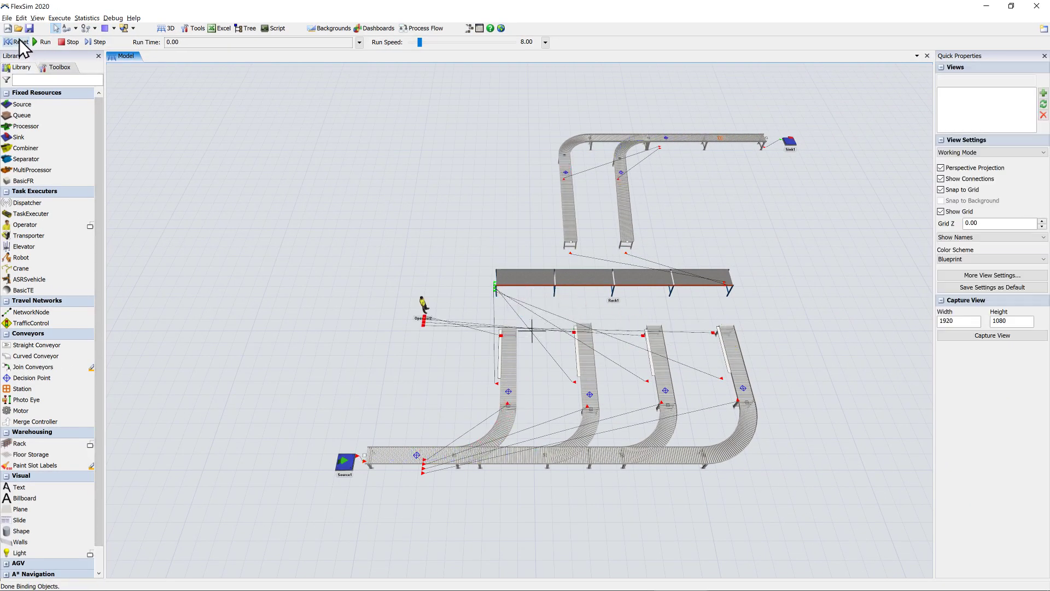
pyautogui.click(34, 27)
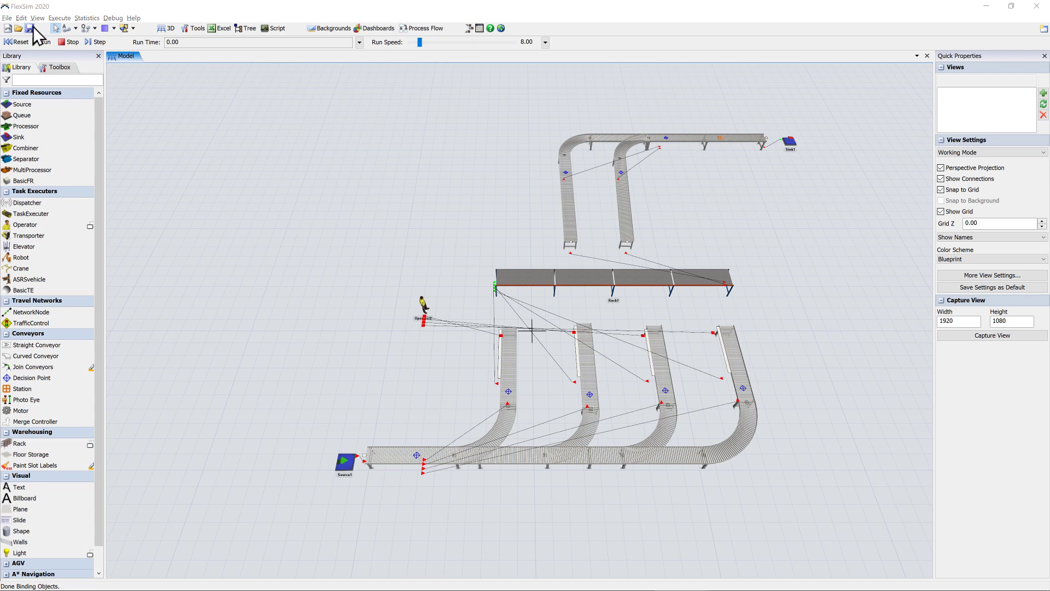